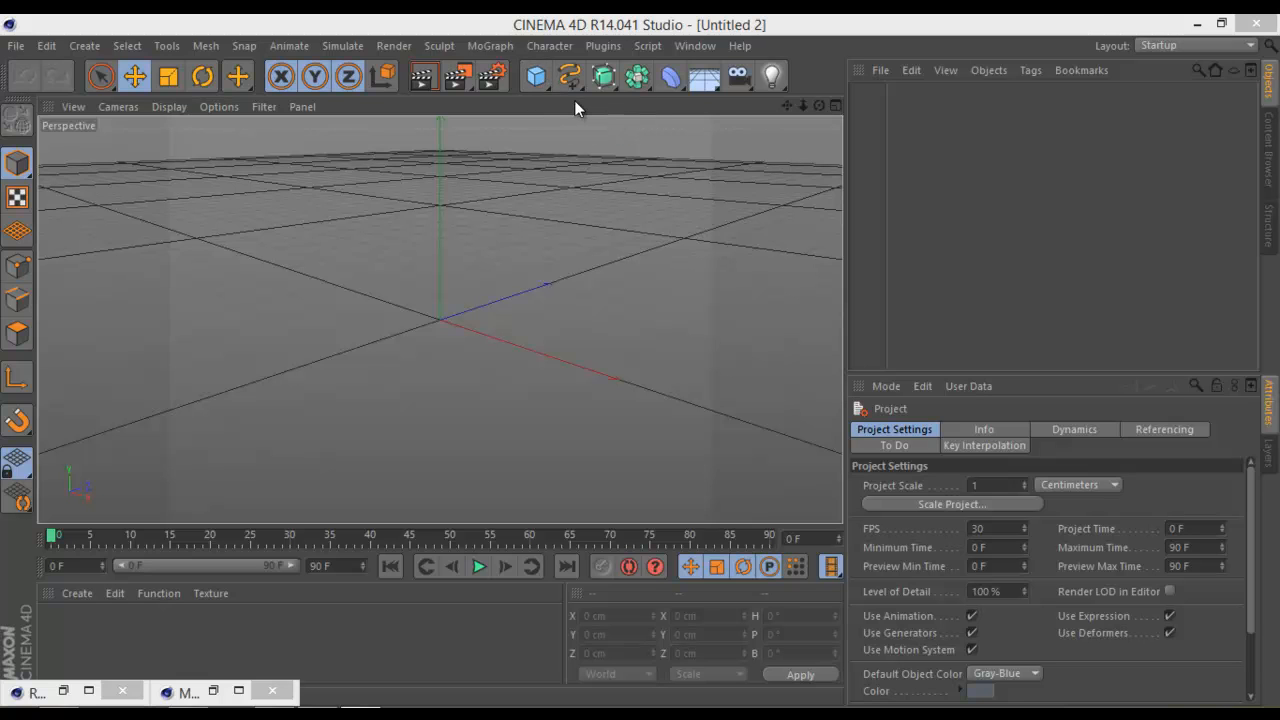
Step: Add a Landscape object, increase its height to about 536 cm and raise it to Y about 199 cm
{"action": "left_click_drag", "start_coordinate": [537, 82], "coordinate": [927, 209]}
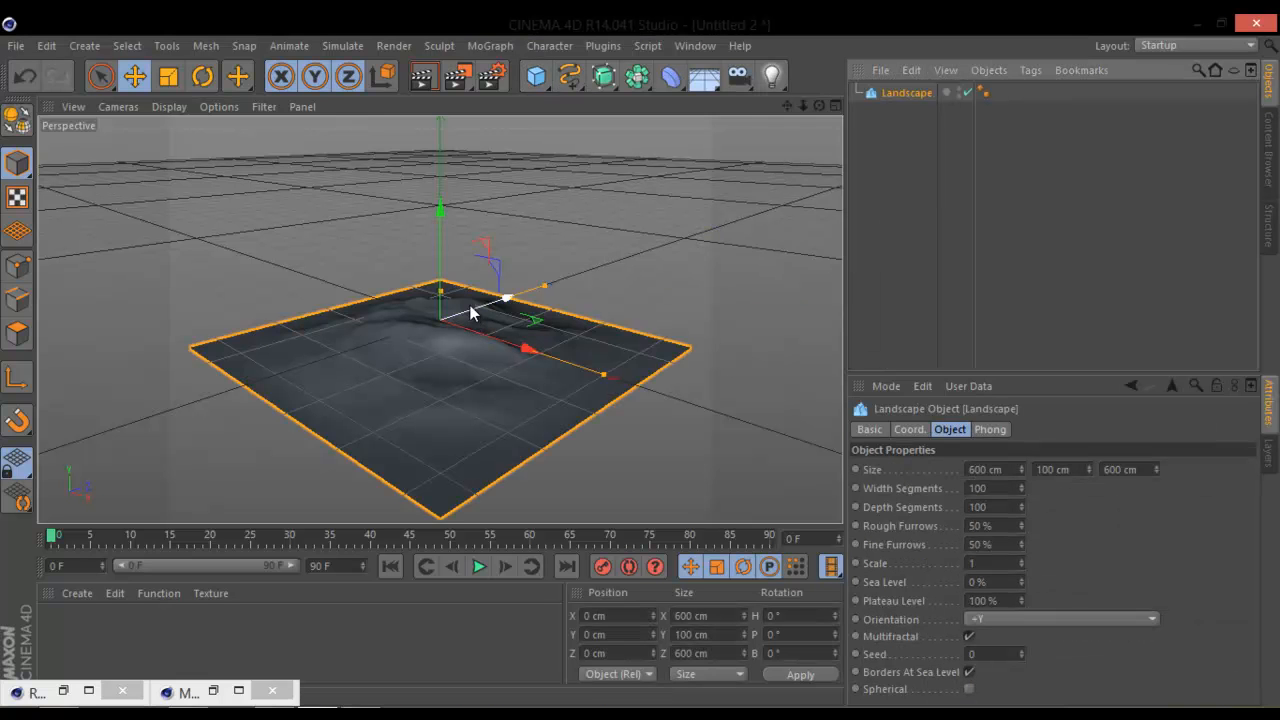
{"action": "left_click_drag", "start_coordinate": [442, 292], "coordinate": [442, 157]}
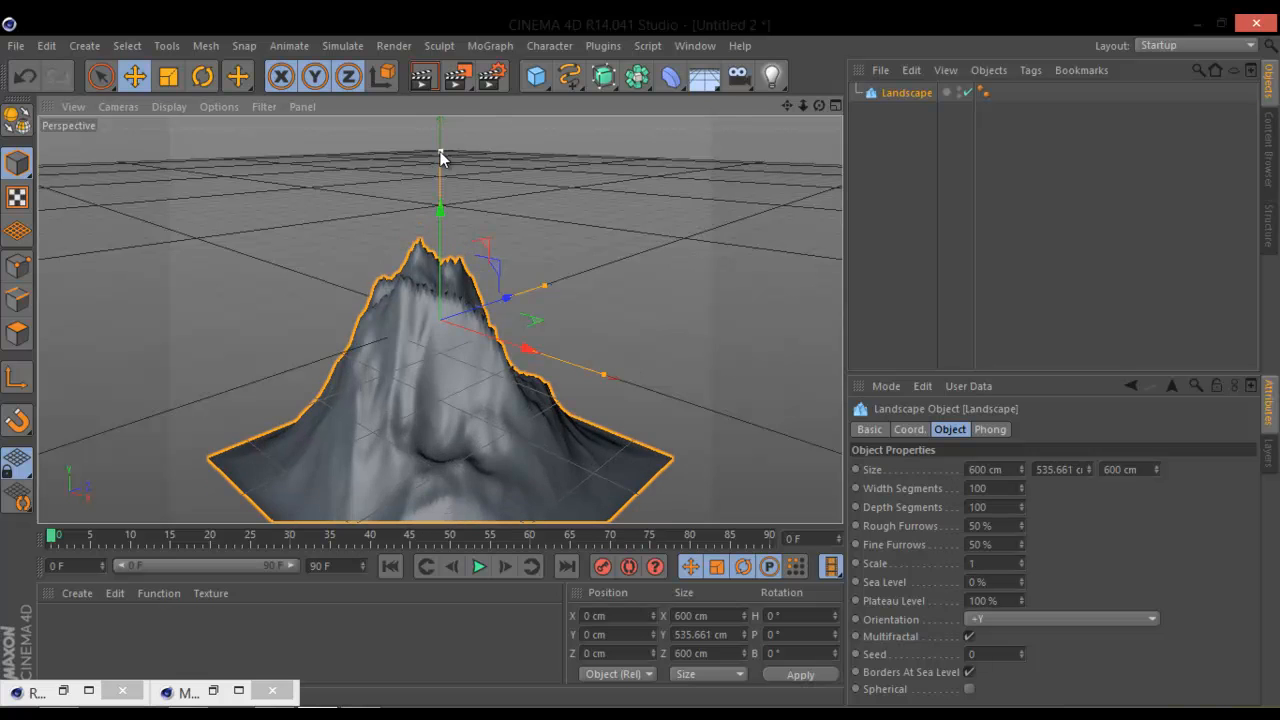
{"action": "left_click_drag", "start_coordinate": [443, 206], "coordinate": [443, 95]}
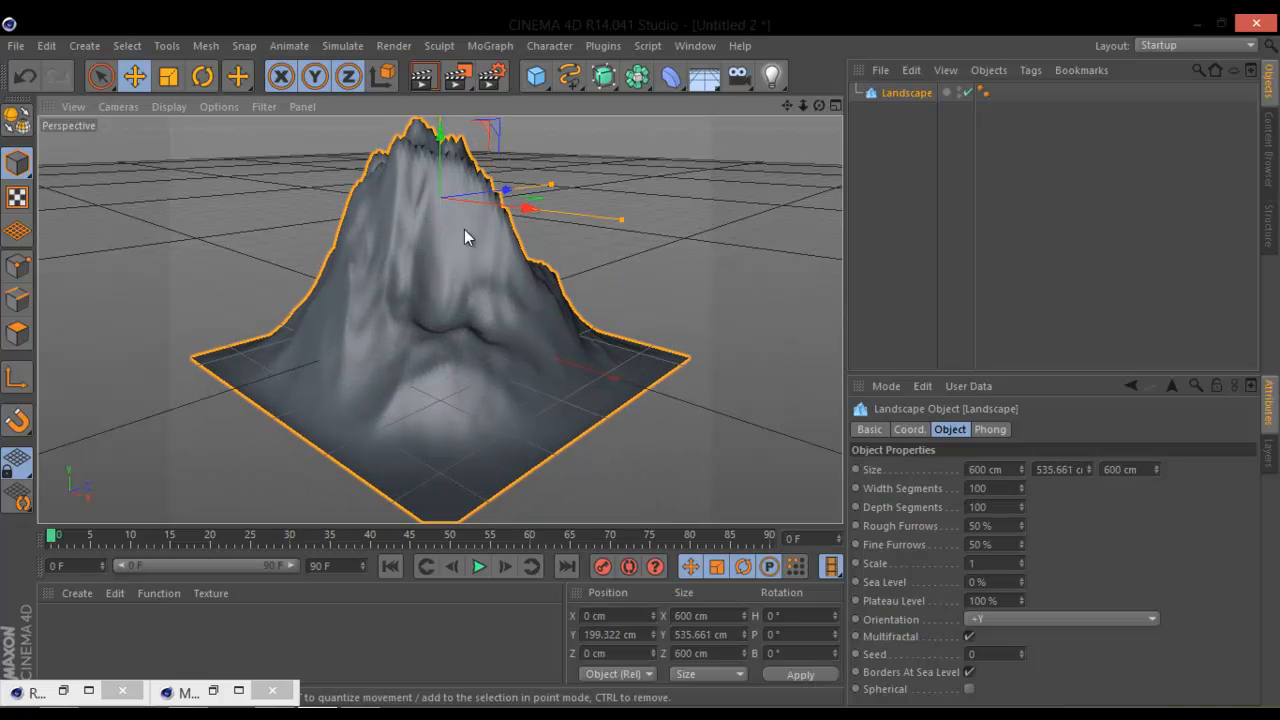
{"action": "scroll", "coordinate": [464, 229], "scroll_direction": "down", "scroll_amount": 4}
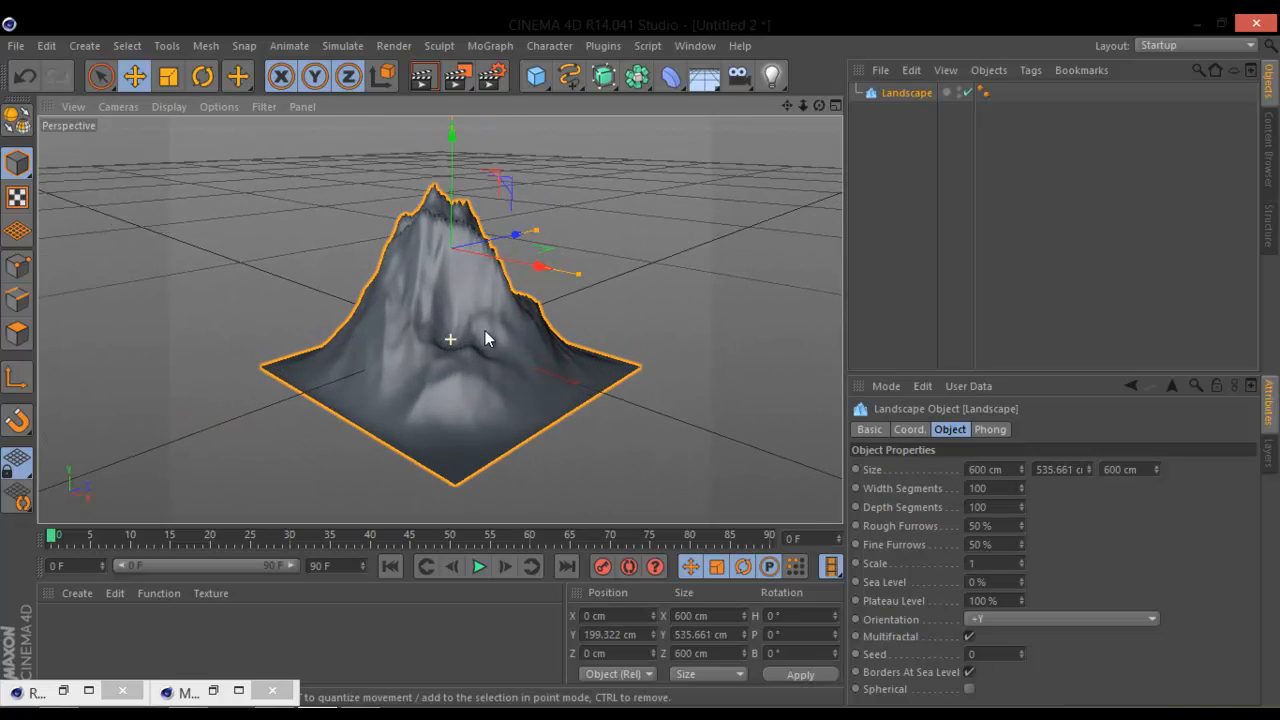
Step: Set the landscape to 46 width segments and 58 depth segments, and remove its Phong tag for a faceted look
{"action": "left_click_drag", "start_coordinate": [1021, 487], "coordinate": [1022, 515]}
{"action": "left_click", "coordinate": [985, 92]}
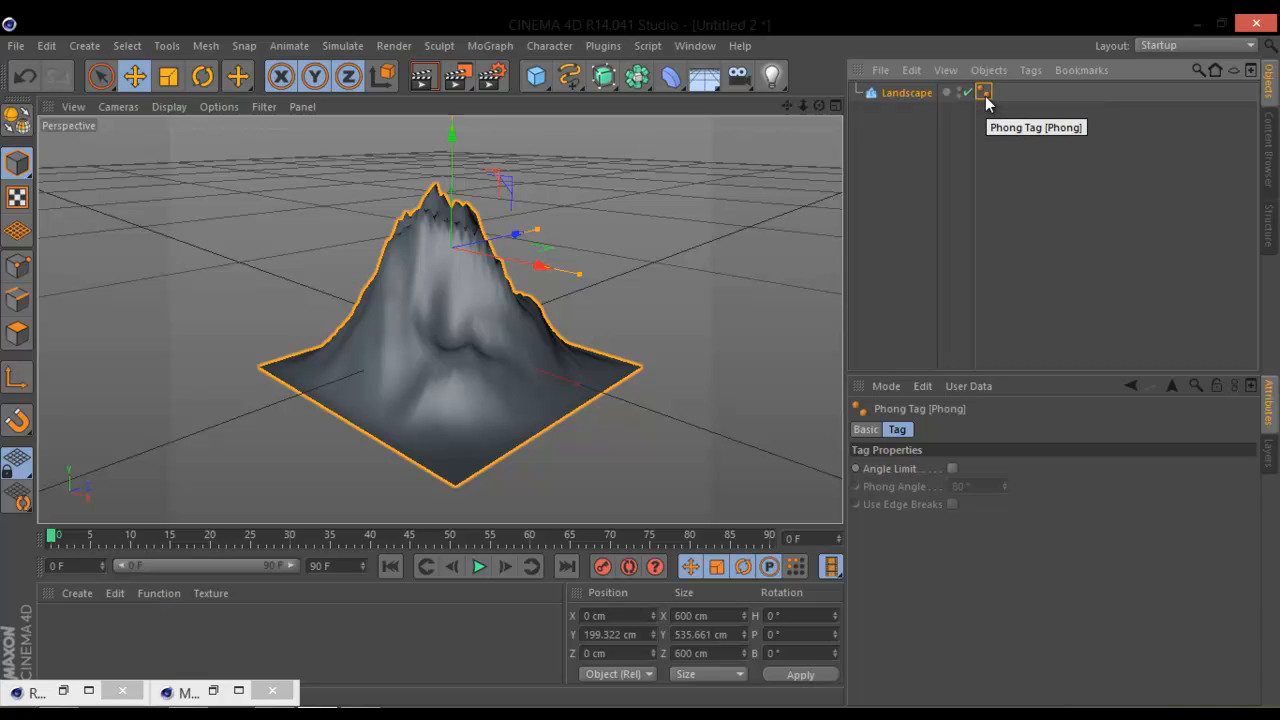
{"action": "key", "text": "Delete"}
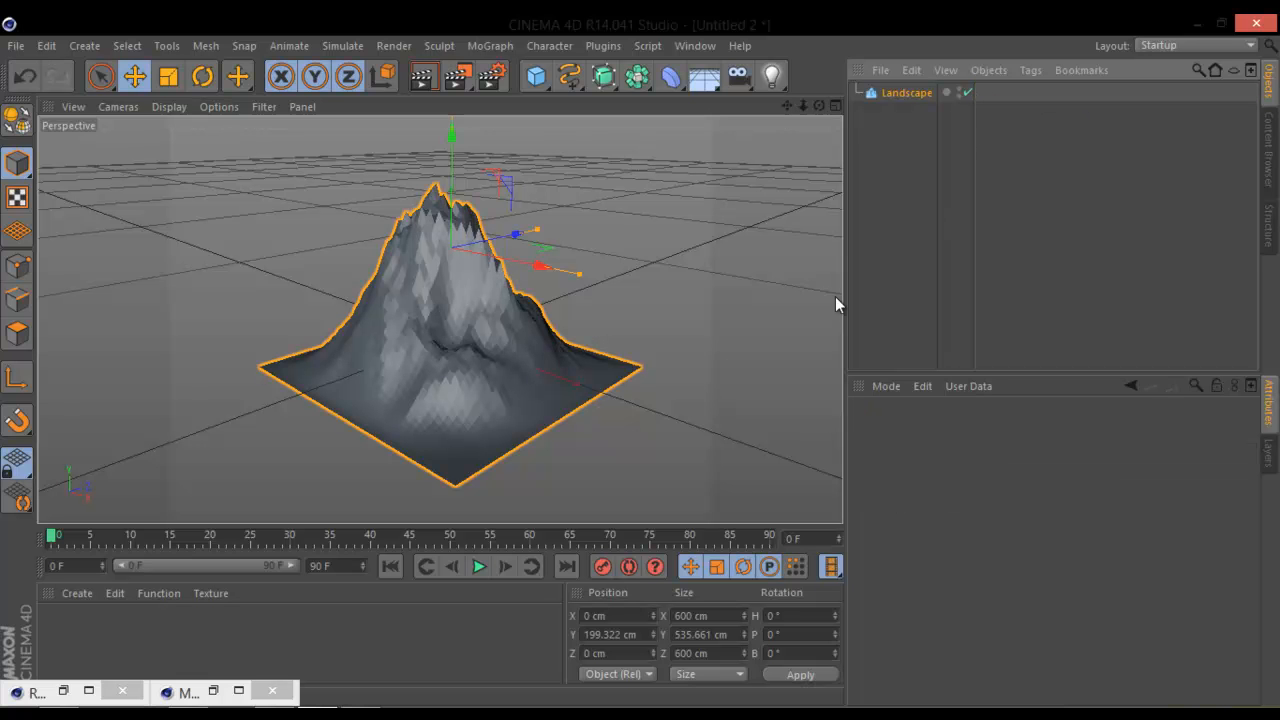
{"action": "left_click", "coordinate": [439, 295]}
{"action": "mouse_move", "coordinate": [386, 371]}
{"action": "left_mouse_down", "text": "alt"}
{"action": "mouse_move", "coordinate": [409, 358]}
{"action": "mouse_move", "coordinate": [378, 440]}
{"action": "mouse_move", "coordinate": [319, 294]}
{"action": "mouse_move", "coordinate": [111, 311]}
{"action": "mouse_move", "coordinate": [450, 290]}
{"action": "mouse_move", "coordinate": [392, 325]}
{"action": "mouse_move", "coordinate": [271, 313]}
{"action": "mouse_move", "coordinate": [371, 352]}
{"action": "left_mouse_up", "text": "alt"}
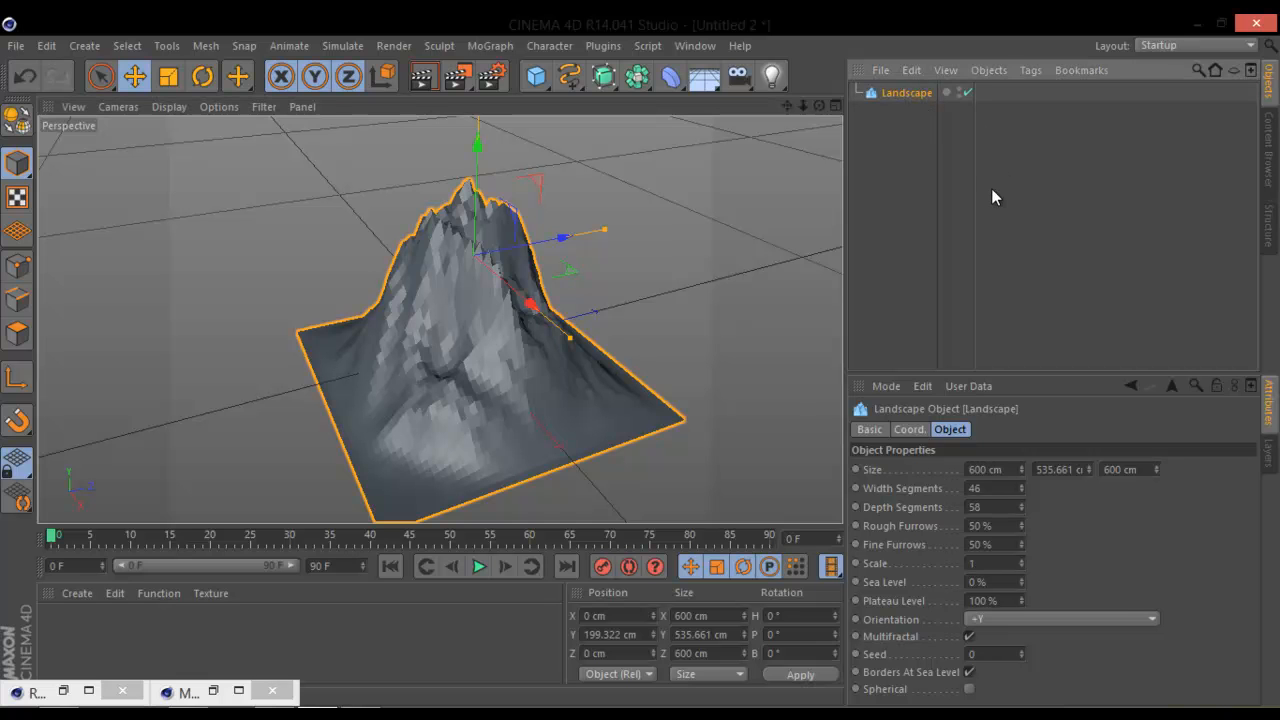
{"action": "left_click_drag", "start_coordinate": [684, 319], "coordinate": [657, 294], "text": "alt"}
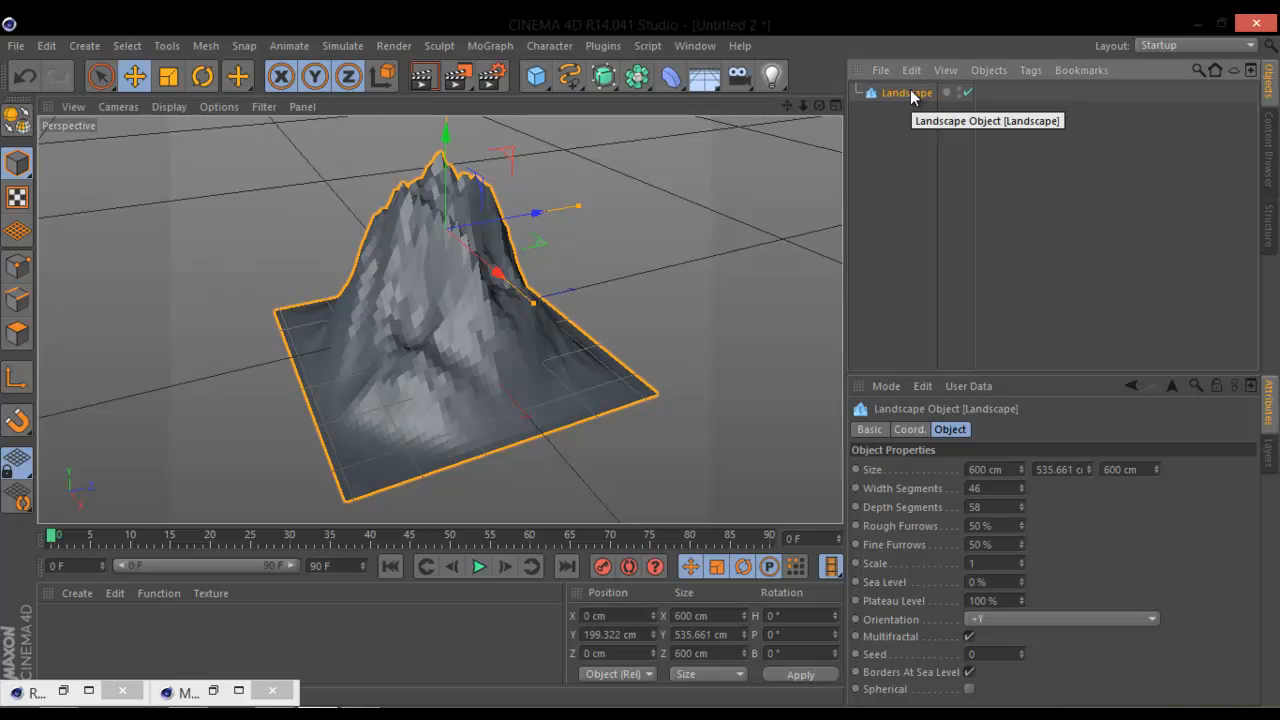
Step: Duplicate the landscape and move the copy beside the original, at Z about 568 cm
{"action": "key", "text": "ctrl+c"}
{"action": "key", "text": "ctrl+v"}
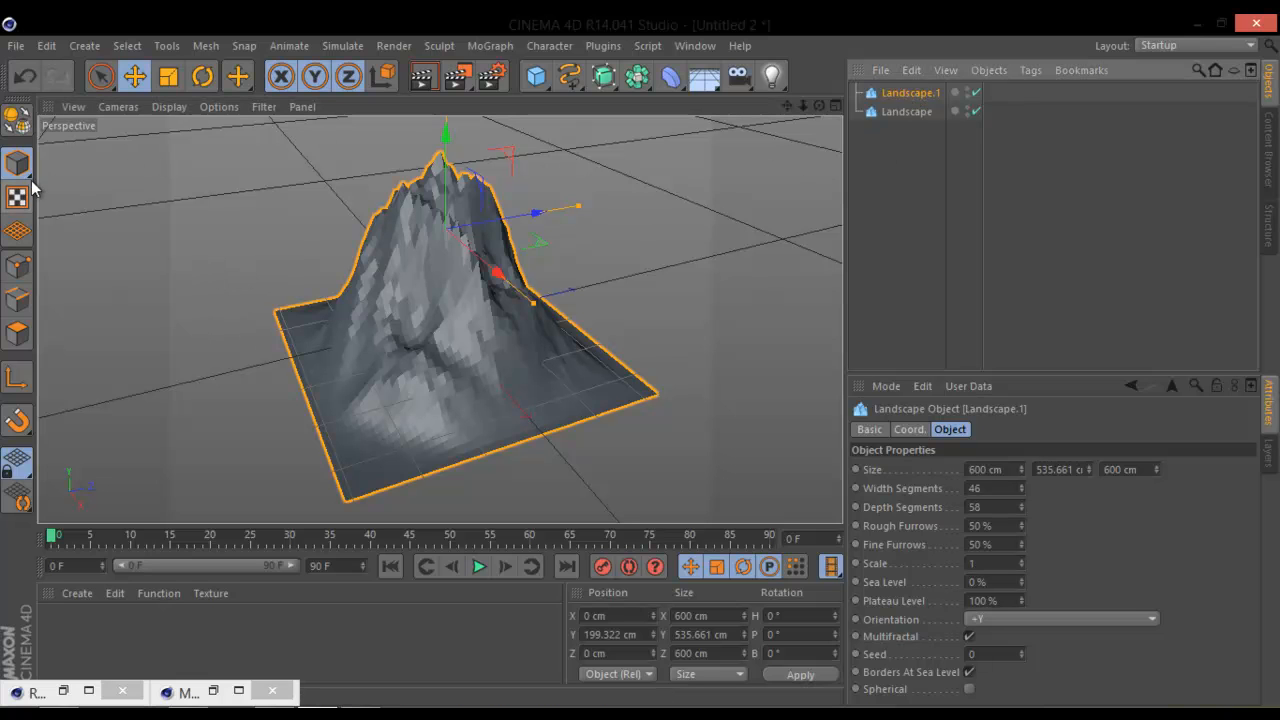
{"action": "left_click_drag", "start_coordinate": [534, 216], "coordinate": [749, 137]}
Step: Set the copied landscape's seed to 7 to give it a different shape
{"action": "left_click", "coordinate": [1022, 649]}
{"action": "left_click", "coordinate": [1022, 649]}
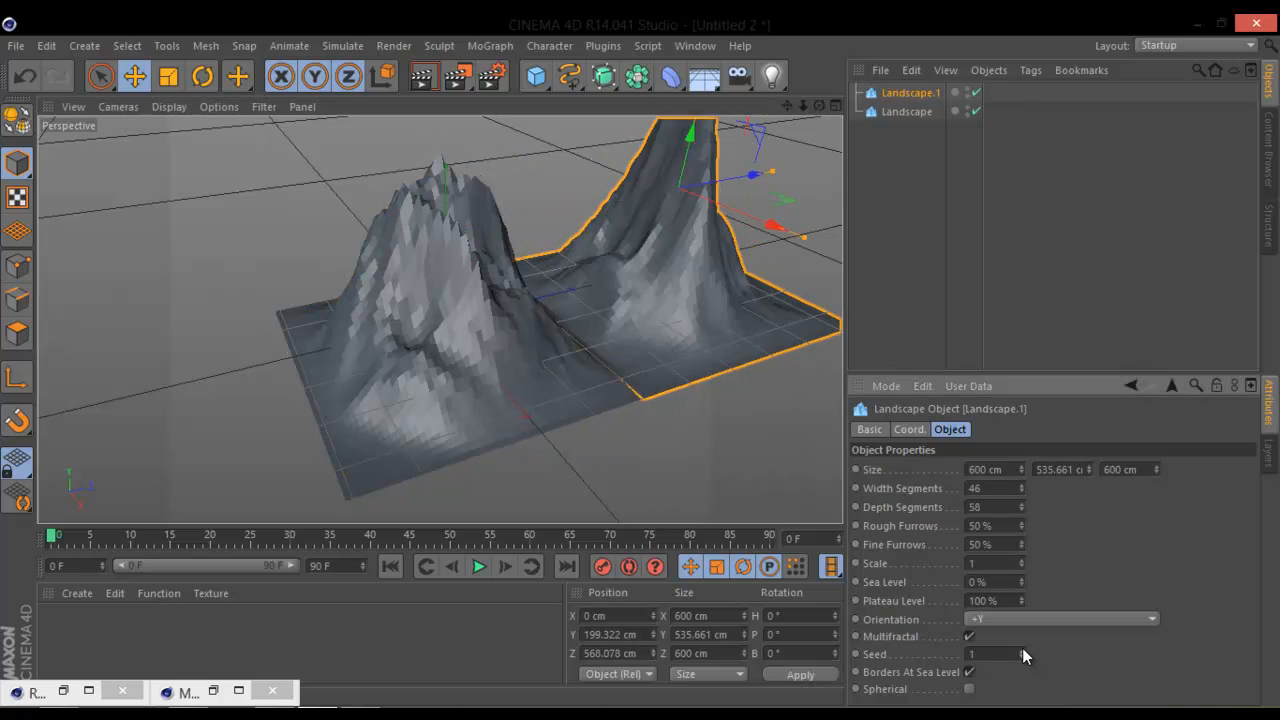
{"action": "left_click", "coordinate": [1022, 649]}
{"action": "left_click", "coordinate": [1022, 649]}
{"action": "left_click", "coordinate": [1022, 649]}
{"action": "left_click", "coordinate": [1022, 649]}
{"action": "left_click", "coordinate": [1022, 651]}
Step: Increase the copied landscape's height to about 709 cm and raise it to Y about 277 cm
{"action": "left_click_drag", "start_coordinate": [500, 400], "coordinate": [490, 341], "text": "alt"}
{"action": "middle_click_drag", "start_coordinate": [491, 341], "coordinate": [414, 383], "text": "alt"}
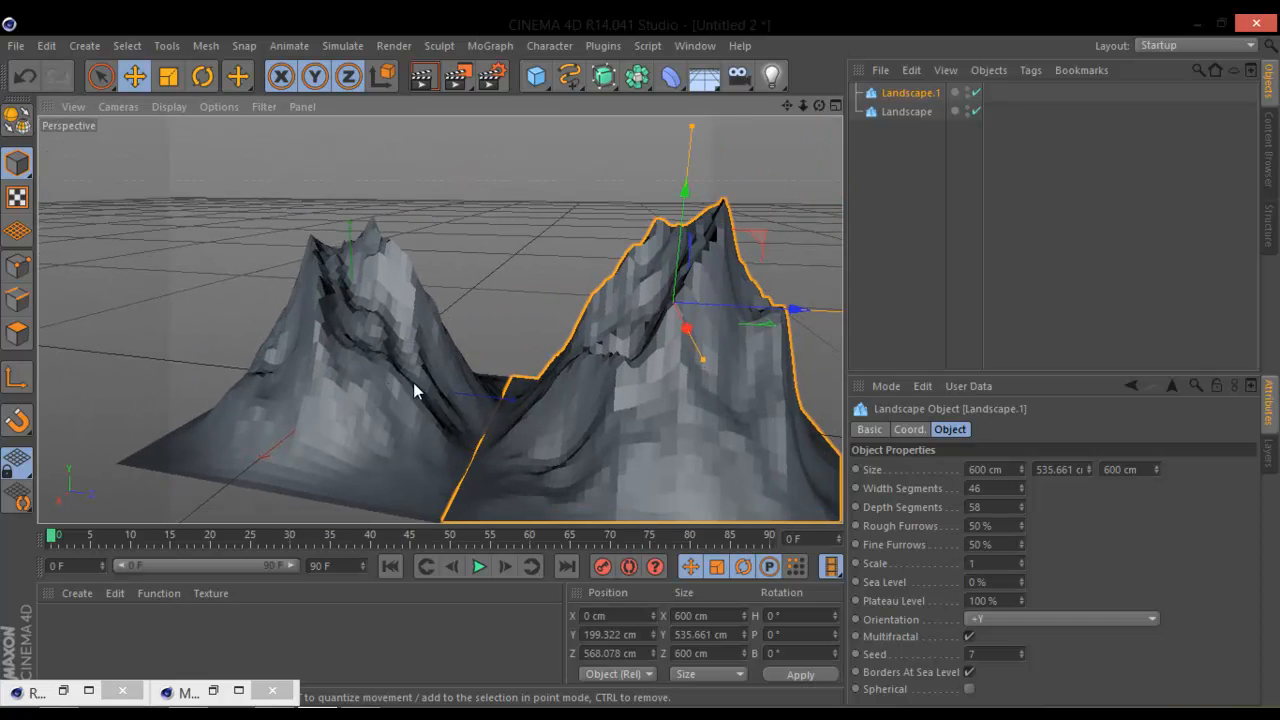
{"action": "left_click_drag", "start_coordinate": [414, 383], "coordinate": [466, 366], "text": "alt"}
{"action": "middle_click_drag", "start_coordinate": [466, 366], "coordinate": [391, 323], "text": "alt"}
{"action": "right_click_drag", "start_coordinate": [467, 344], "coordinate": [370, 342], "text": "alt"}
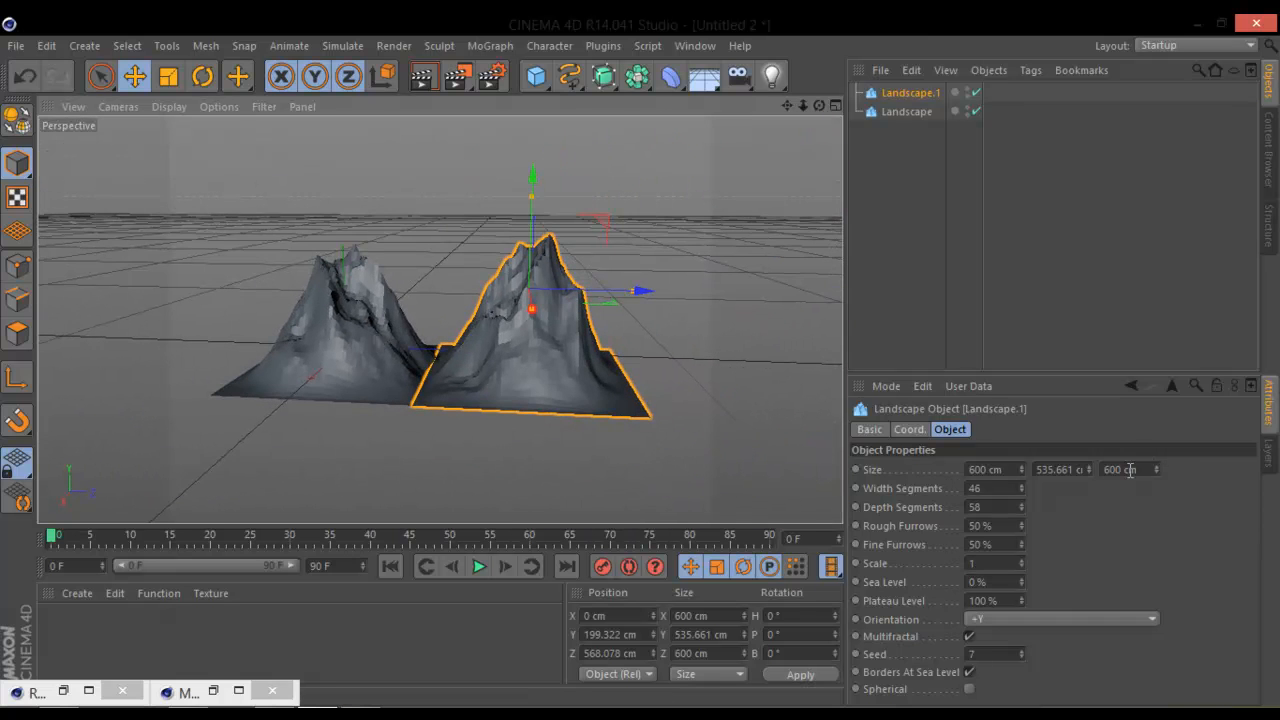
{"action": "mouse_move", "coordinate": [1088, 469]}
{"action": "left_mouse_down"}
{"action": "mouse_move", "coordinate": [1091, 437]}
{"action": "mouse_move", "coordinate": [1092, 480]}
{"action": "left_mouse_up"}
{"action": "left_click_drag", "start_coordinate": [535, 208], "coordinate": [537, 183]}
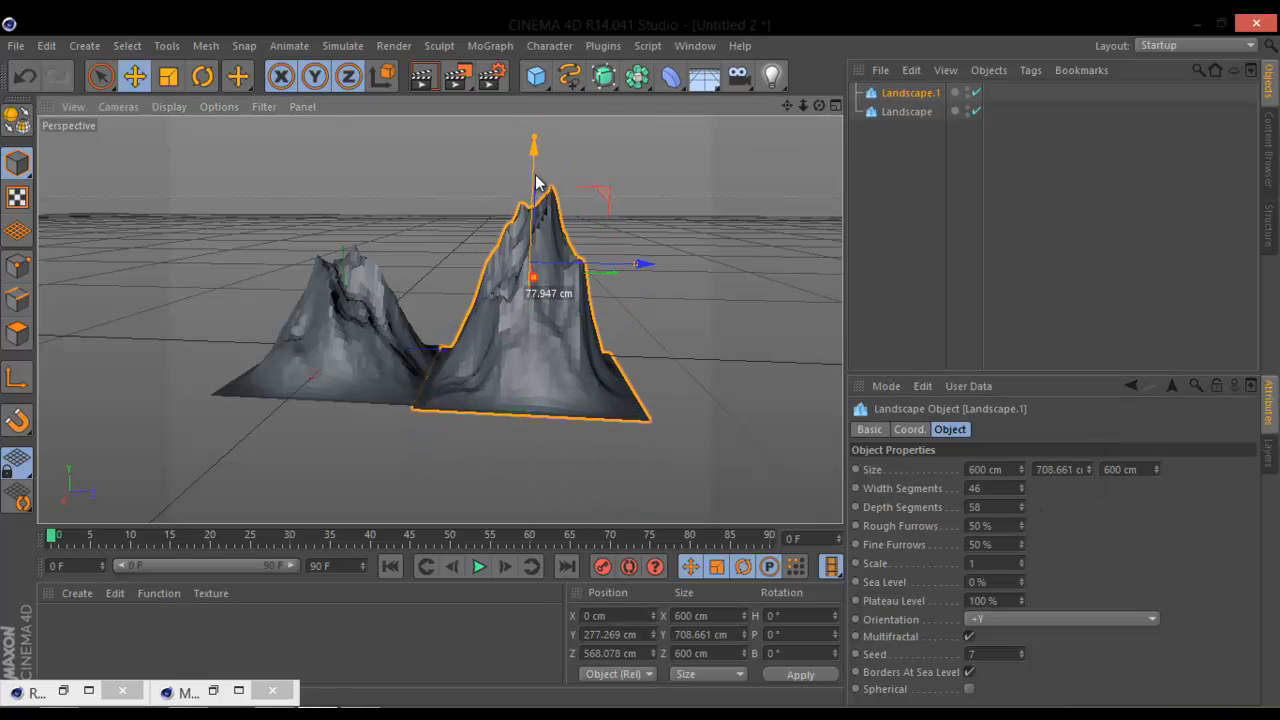
Step: Move the taller landscape back along the X axis to about -259 cm
{"action": "left_click_drag", "start_coordinate": [447, 290], "coordinate": [447, 233], "text": "alt"}
{"action": "left_click", "coordinate": [428, 451]}
{"action": "left_click", "coordinate": [523, 368]}
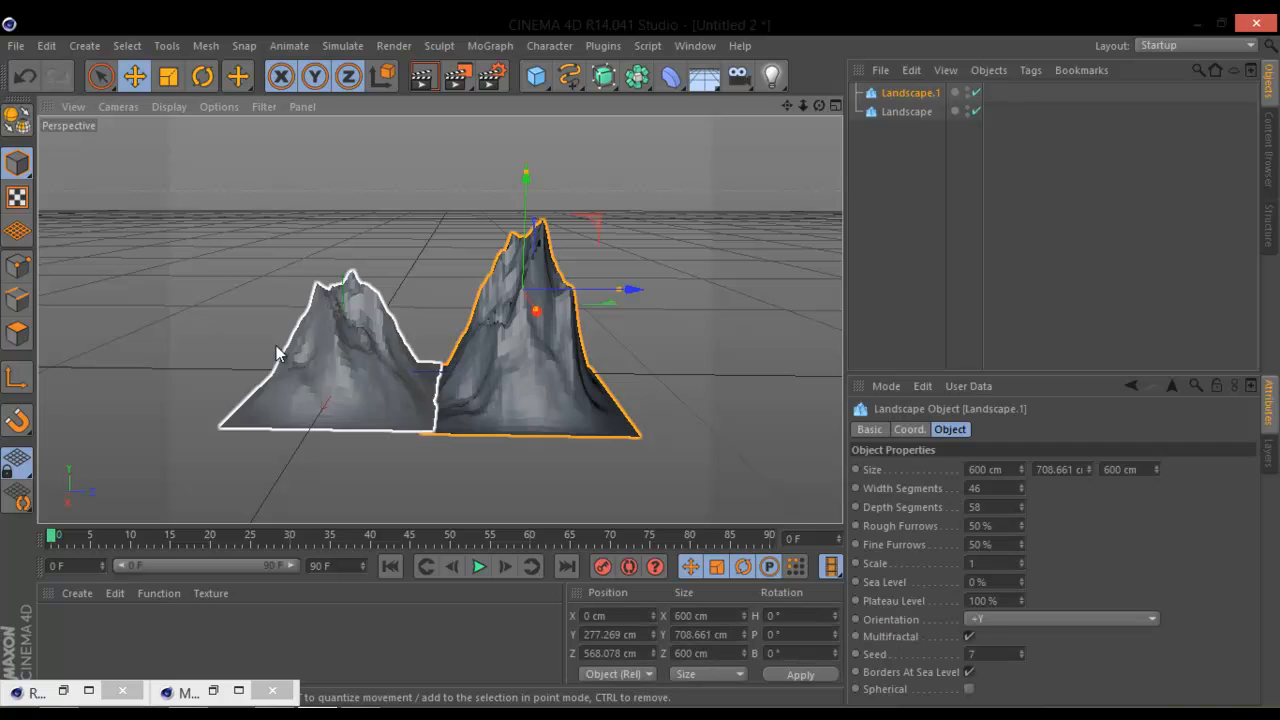
{"action": "left_click_drag", "start_coordinate": [534, 320], "coordinate": [463, 277]}
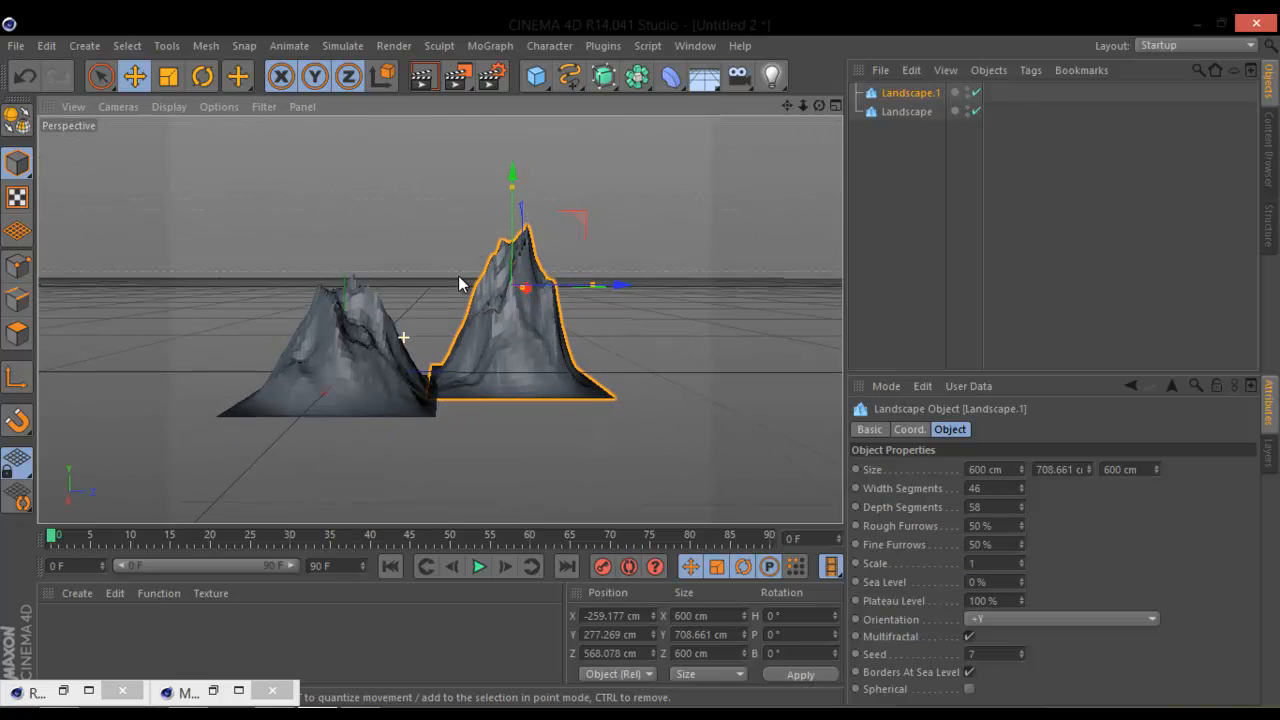
Step: Duplicate the taller landscape and place the copy behind the other two, at X about -601 cm and Z about 158 cm
{"action": "left_click_drag", "start_coordinate": [395, 306], "coordinate": [276, 404], "text": "alt"}
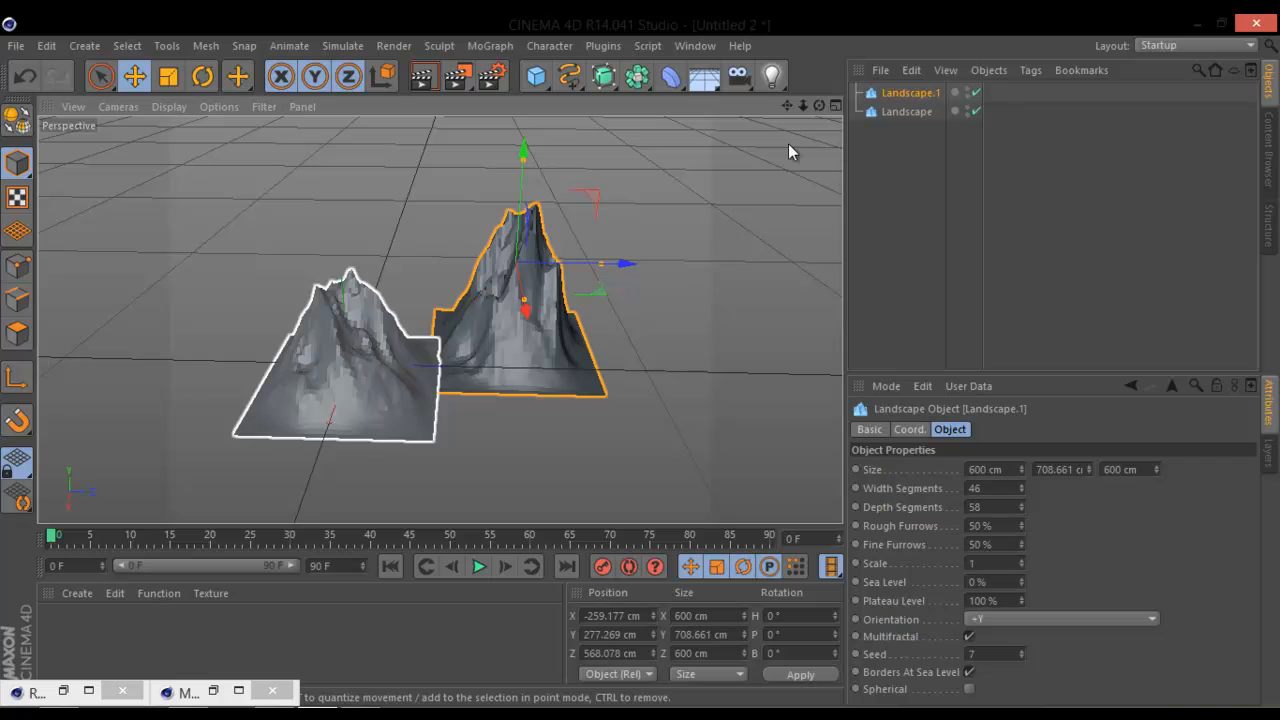
{"action": "key", "text": "ctrl+c"}
{"action": "key", "text": "ctrl+v"}
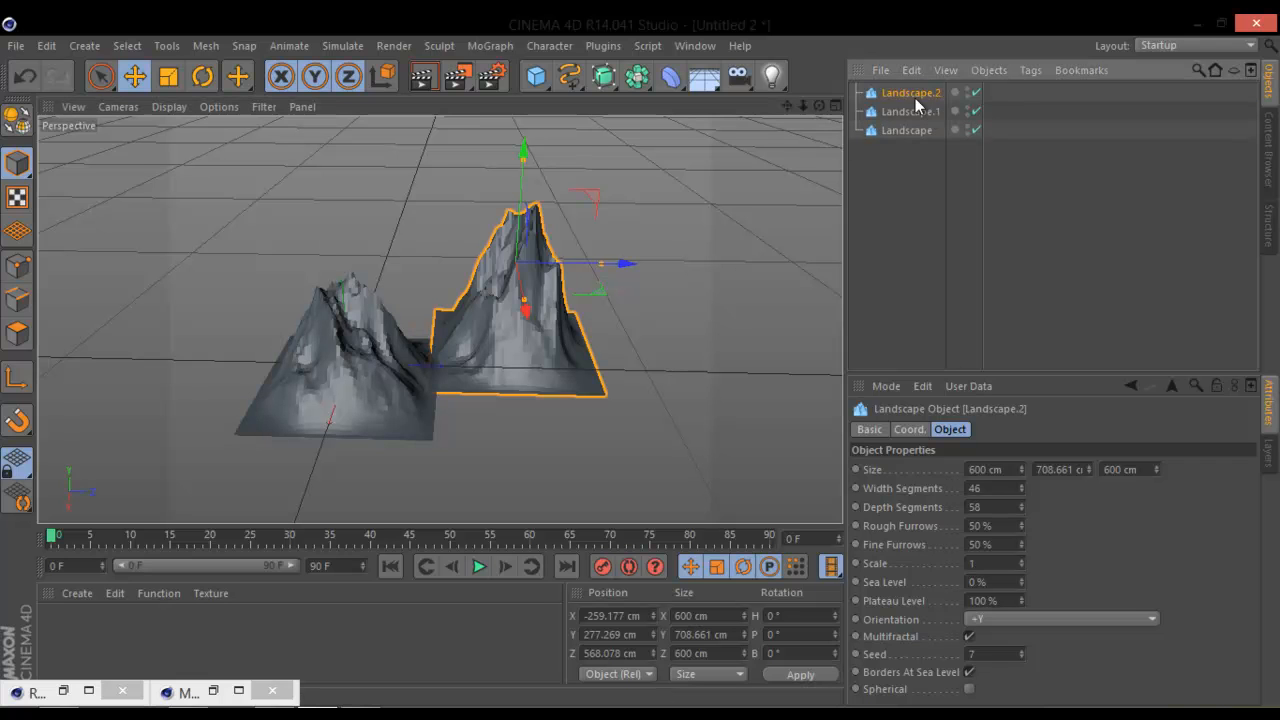
{"action": "left_click_drag", "start_coordinate": [625, 266], "coordinate": [518, 284]}
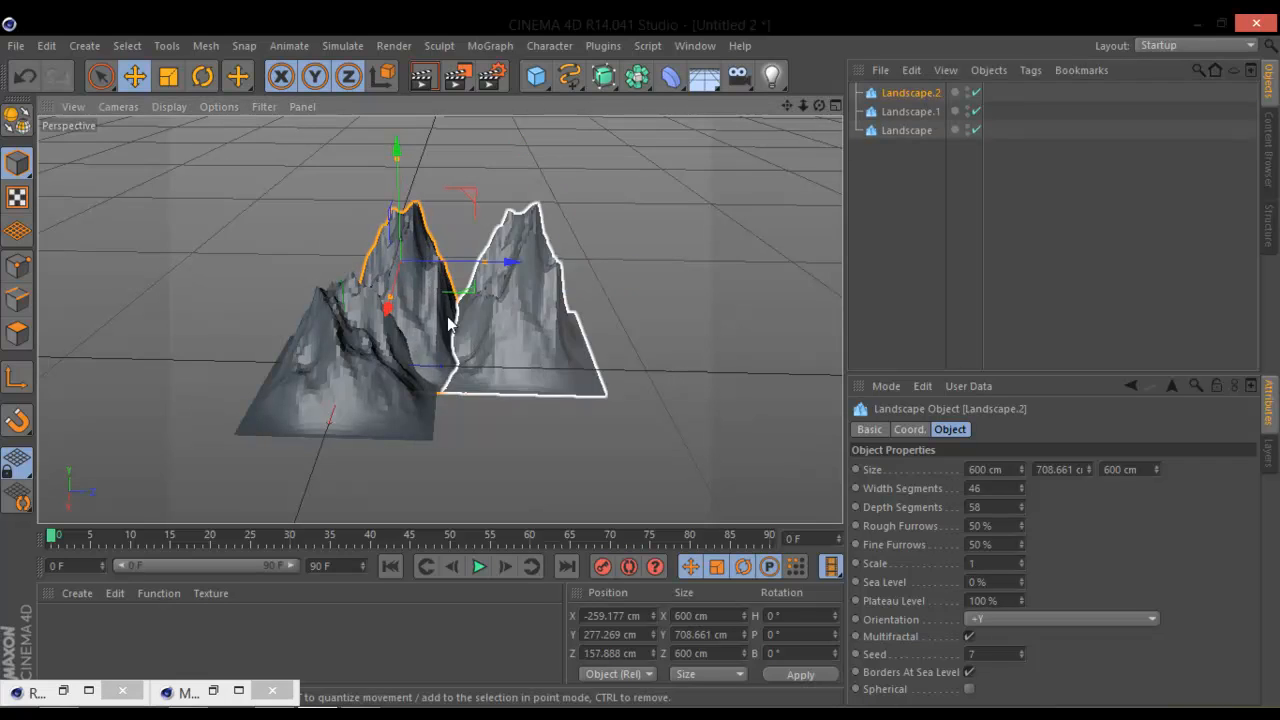
{"action": "mouse_move", "coordinate": [391, 304]}
{"action": "left_mouse_down"}
{"action": "mouse_move", "coordinate": [409, 249]}
{"action": "mouse_move", "coordinate": [401, 281]}
{"action": "left_mouse_up"}
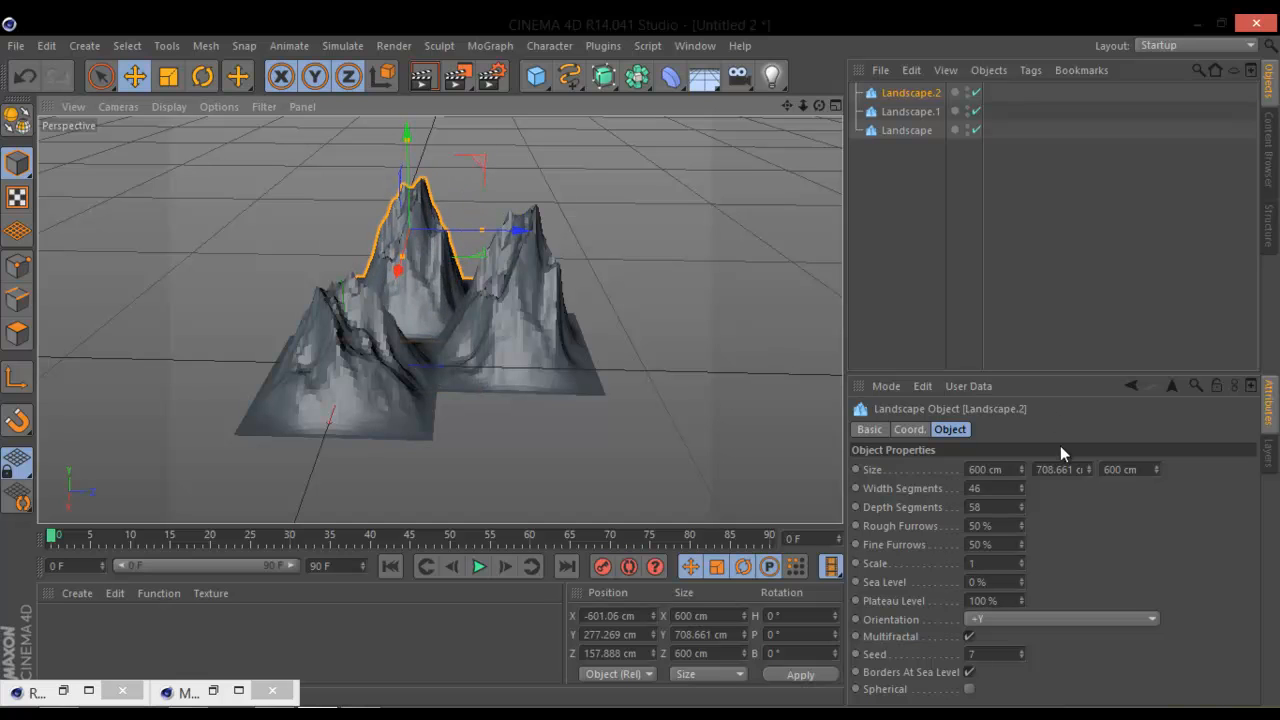
Step: Resize Landscape.2 to 600 cm wide, about 1175 cm high and 974 cm deep
{"action": "left_click_drag", "start_coordinate": [1087, 467], "coordinate": [1089, 380]}
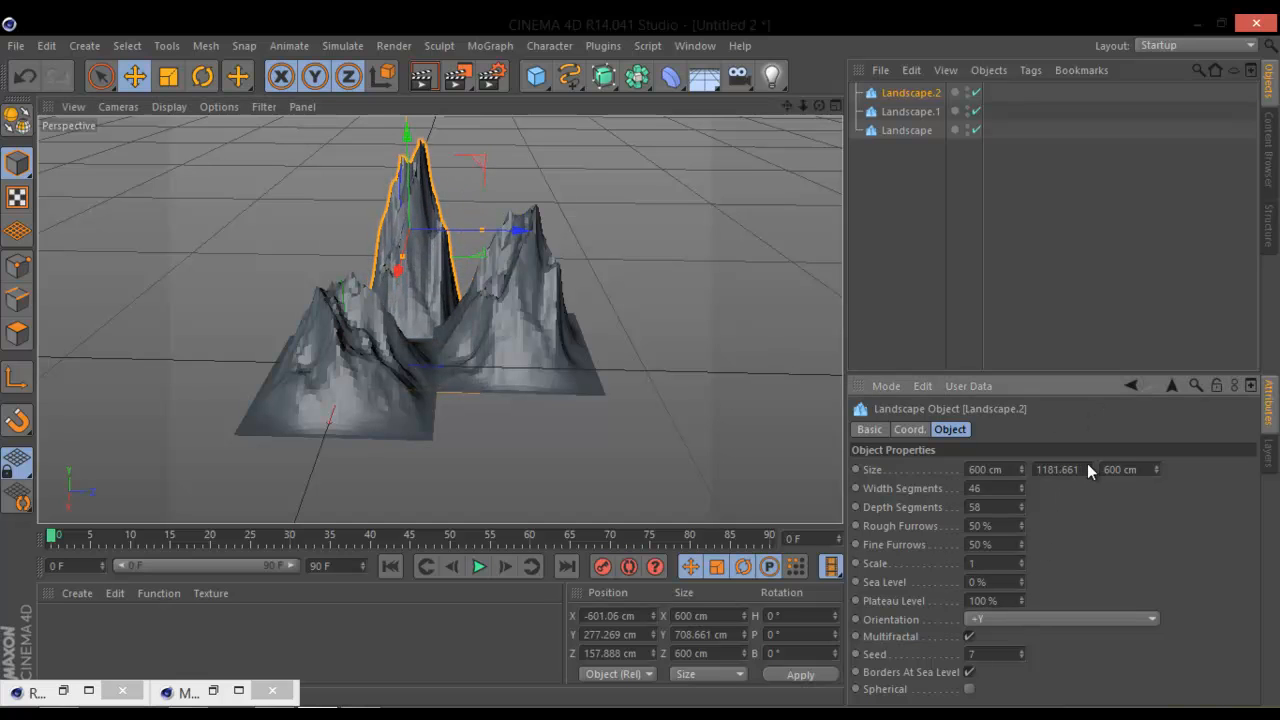
{"action": "mouse_move", "coordinate": [1022, 469]}
{"action": "left_mouse_down"}
{"action": "mouse_move", "coordinate": [1021, 434]}
{"action": "mouse_move", "coordinate": [1022, 470]}
{"action": "left_mouse_up"}
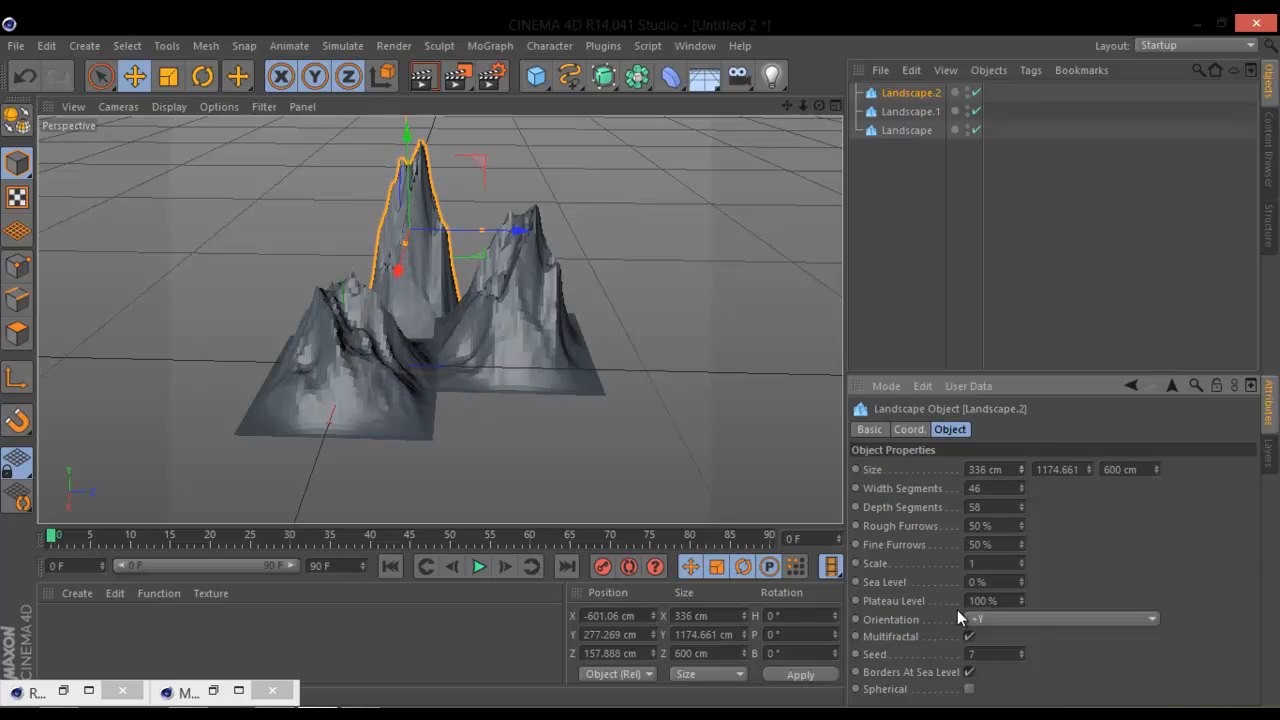
{"action": "left_click", "coordinate": [751, 457]}
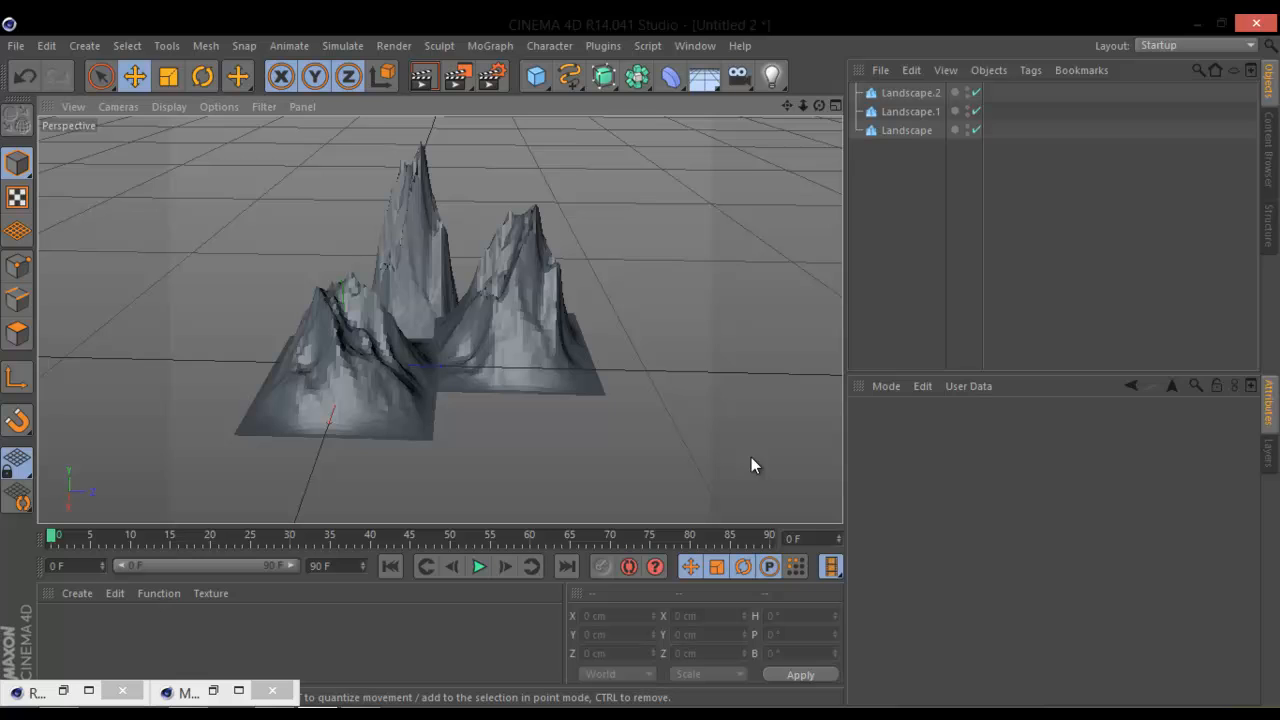
{"action": "left_click", "coordinate": [912, 93]}
{"action": "left_click", "coordinate": [1004, 470]}
{"action": "type", "text": "600"}
{"action": "key", "text": "Return"}
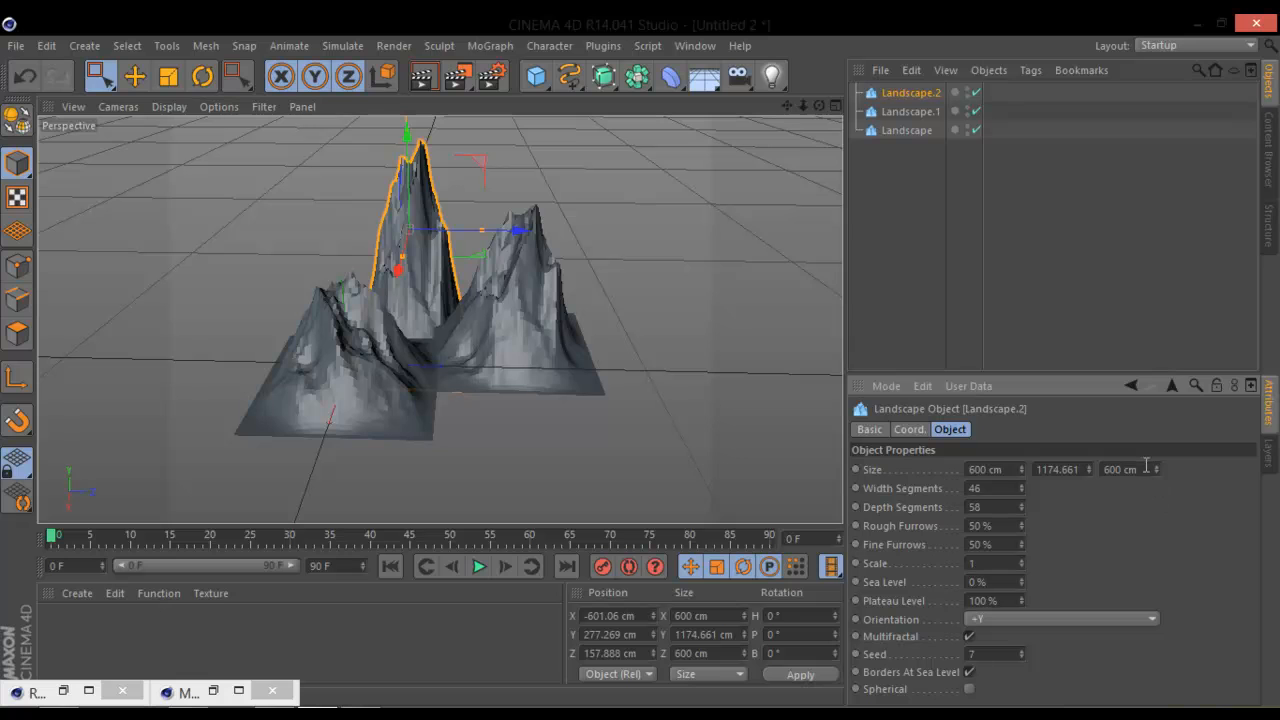
{"action": "left_click_drag", "start_coordinate": [1156, 470], "coordinate": [1262, 510]}
Step: Set Landscape.2's rough furrows to 81%, fine furrows to 100%, sea level to 1% and seed to 26
{"action": "mouse_move", "coordinate": [1023, 529]}
{"action": "left_mouse_down"}
{"action": "mouse_move", "coordinate": [1023, 514]}
{"action": "mouse_move", "coordinate": [1020, 555]}
{"action": "mouse_move", "coordinate": [1018, 510]}
{"action": "left_mouse_up"}
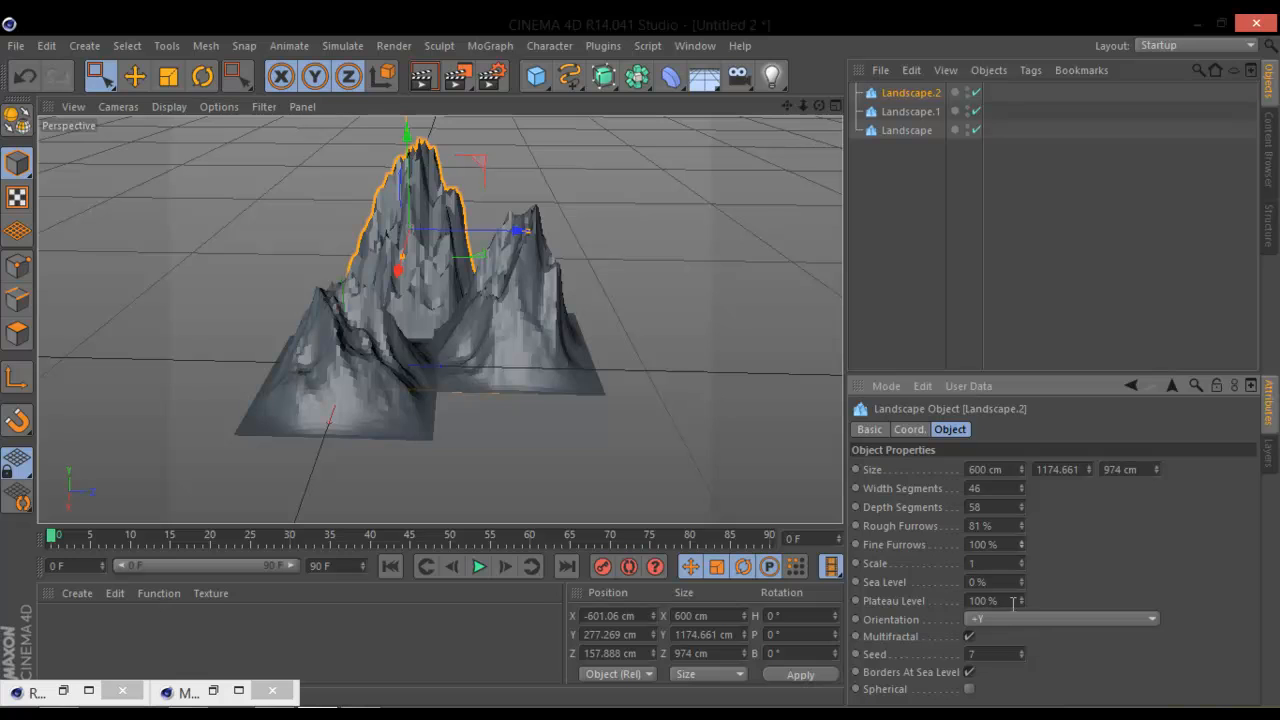
{"action": "mouse_move", "coordinate": [1020, 586]}
{"action": "left_mouse_down"}
{"action": "mouse_move", "coordinate": [1020, 600]}
{"action": "mouse_move", "coordinate": [1020, 577]}
{"action": "left_mouse_up"}
{"action": "left_click_drag", "start_coordinate": [1022, 650], "coordinate": [1023, 650]}
{"action": "left_click_drag", "start_coordinate": [750, 450], "coordinate": [740, 403], "text": "alt"}
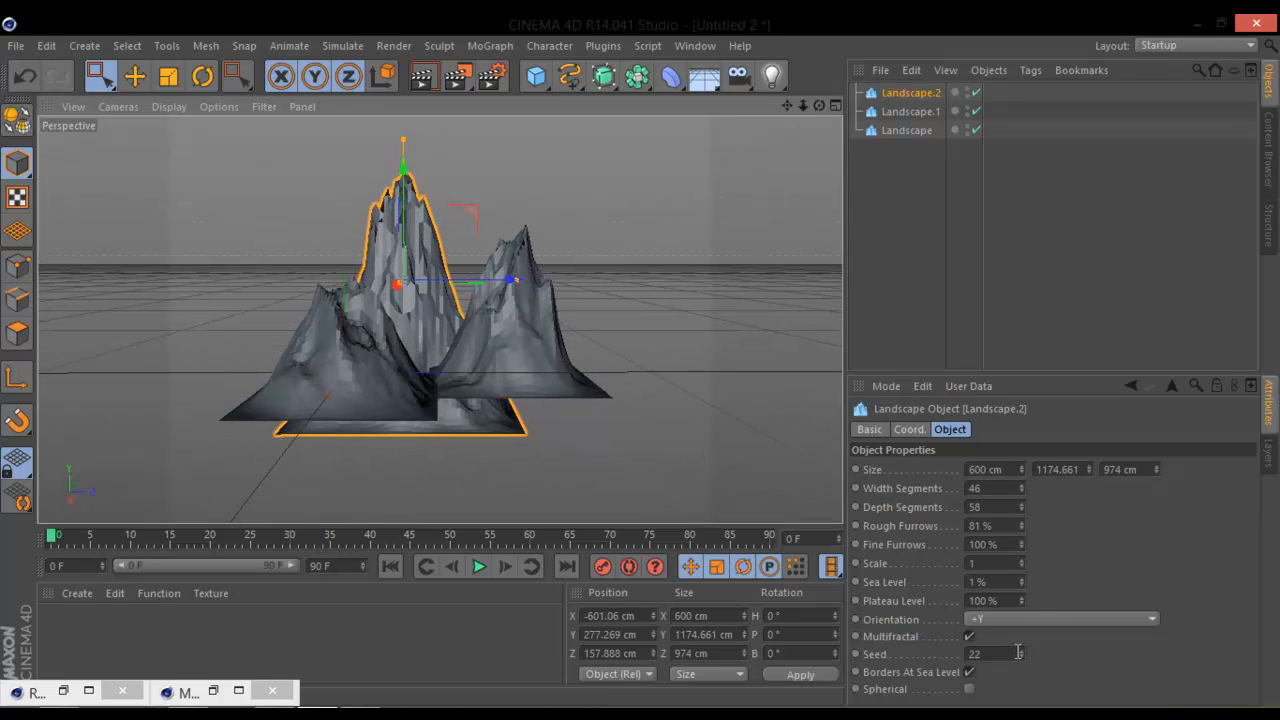
{"action": "left_click_drag", "start_coordinate": [1021, 650], "coordinate": [1022, 648]}
{"action": "left_click", "coordinate": [1021, 657]}
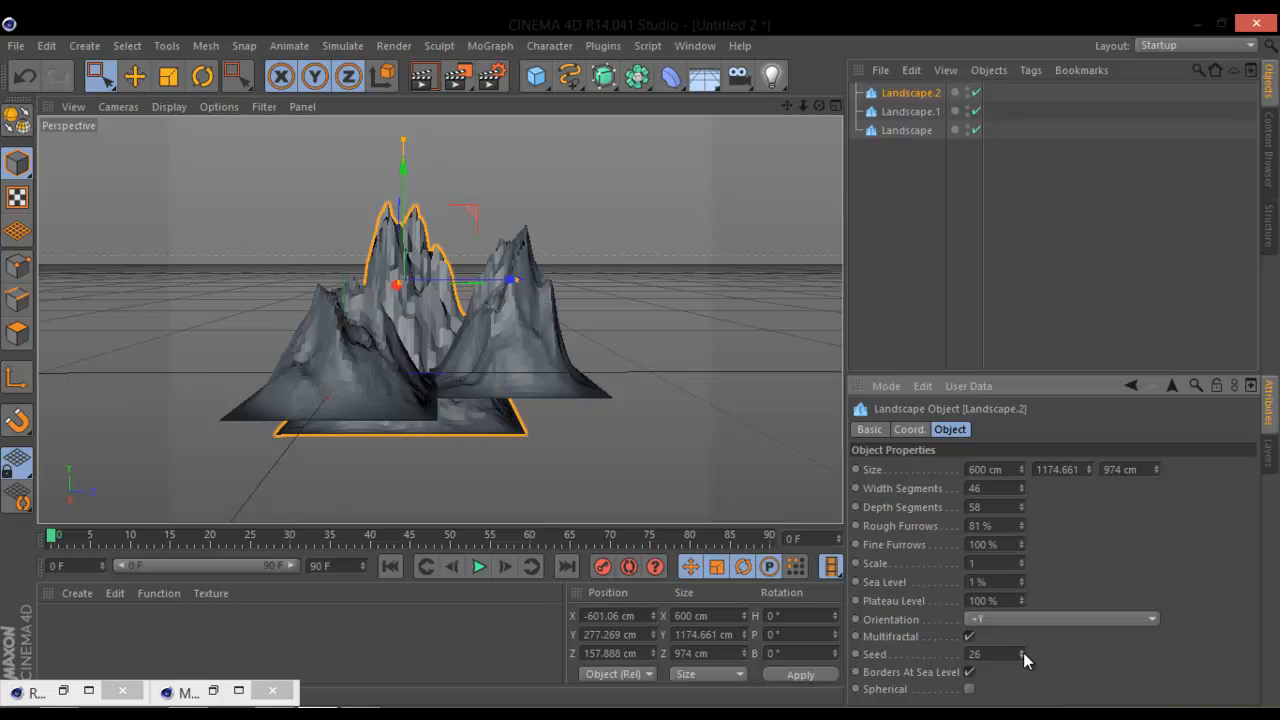
Step: Raise Landscape.2 to Y about 468 cm and shift it along Z to about 233 cm
{"action": "left_click_drag", "start_coordinate": [392, 172], "coordinate": [398, 120]}
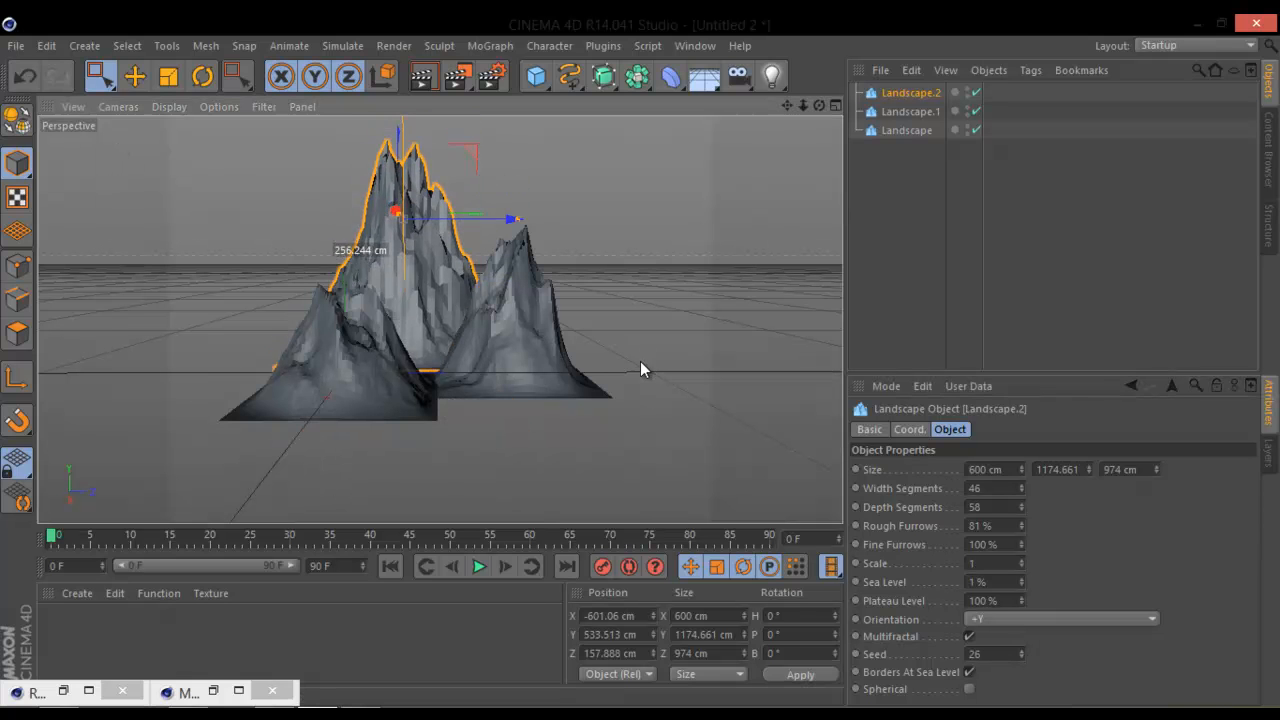
{"action": "left_click_drag", "start_coordinate": [511, 236], "coordinate": [529, 234]}
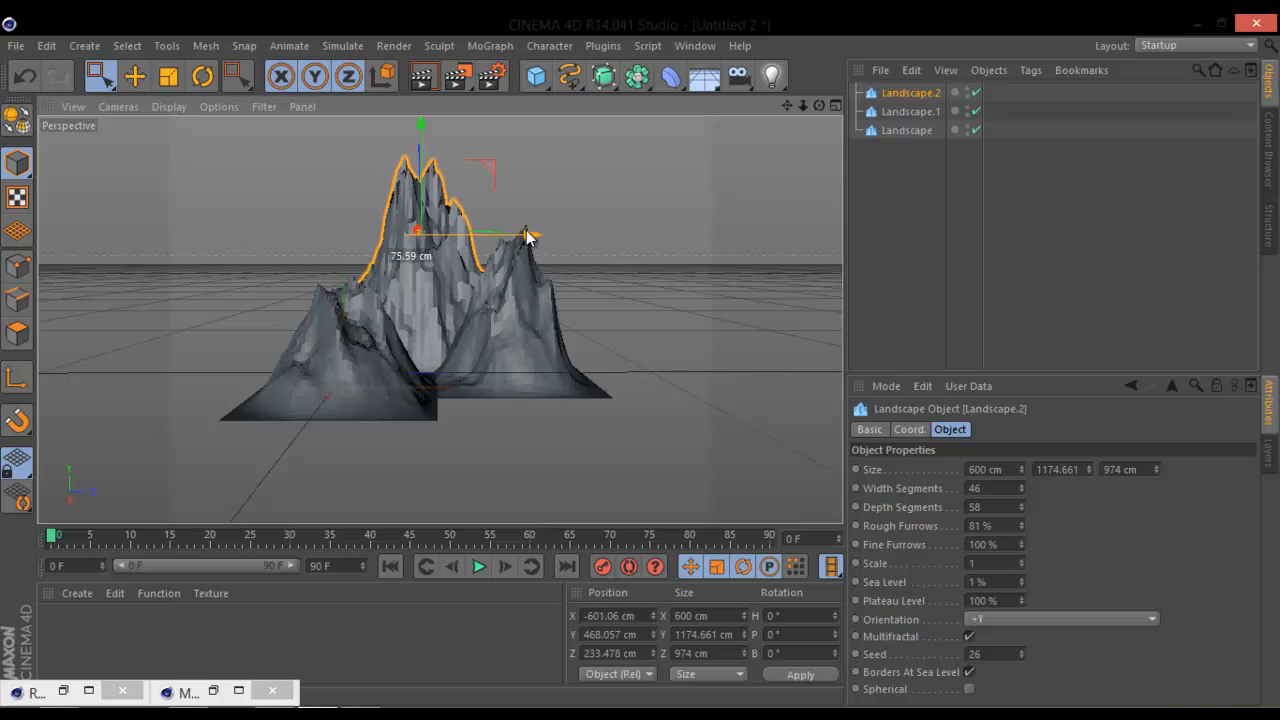
{"action": "left_click_drag", "start_coordinate": [641, 350], "coordinate": [632, 381], "text": "alt"}
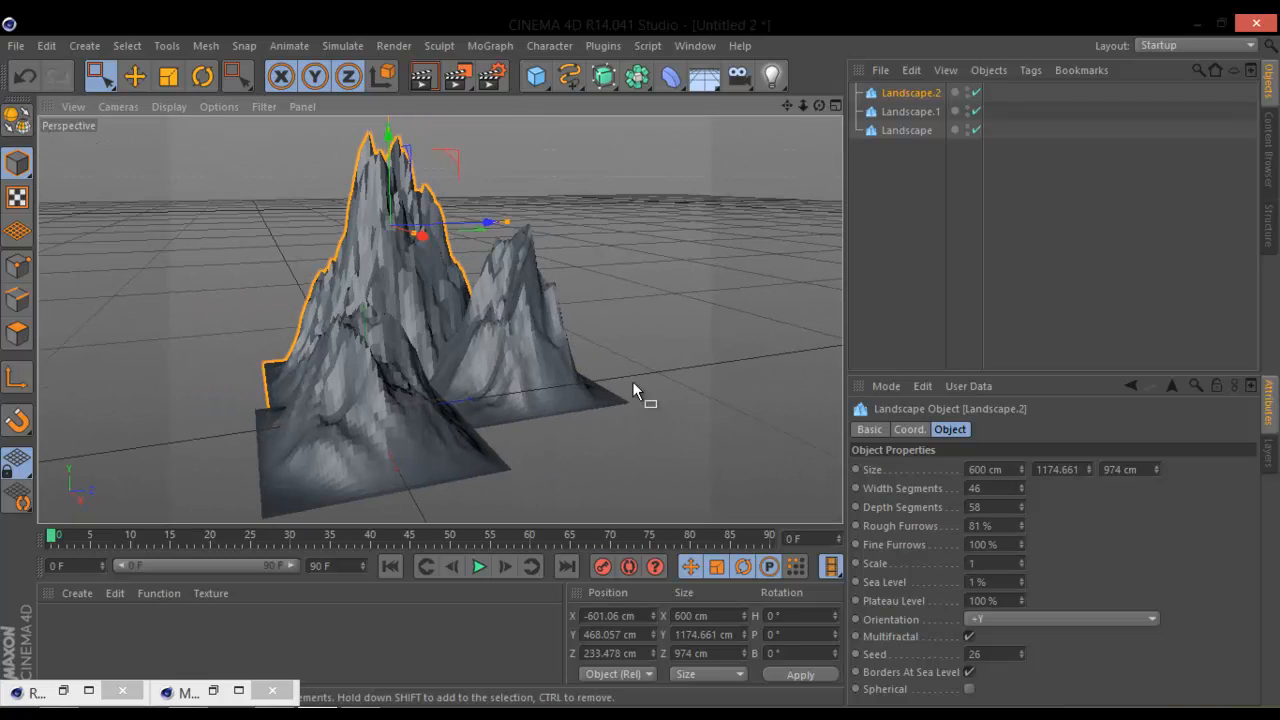
Step: Add a Polygon Reduction deformer as a child of Landscape.2 and set its reduction strength to 83%
{"action": "left_click", "coordinate": [670, 76]}
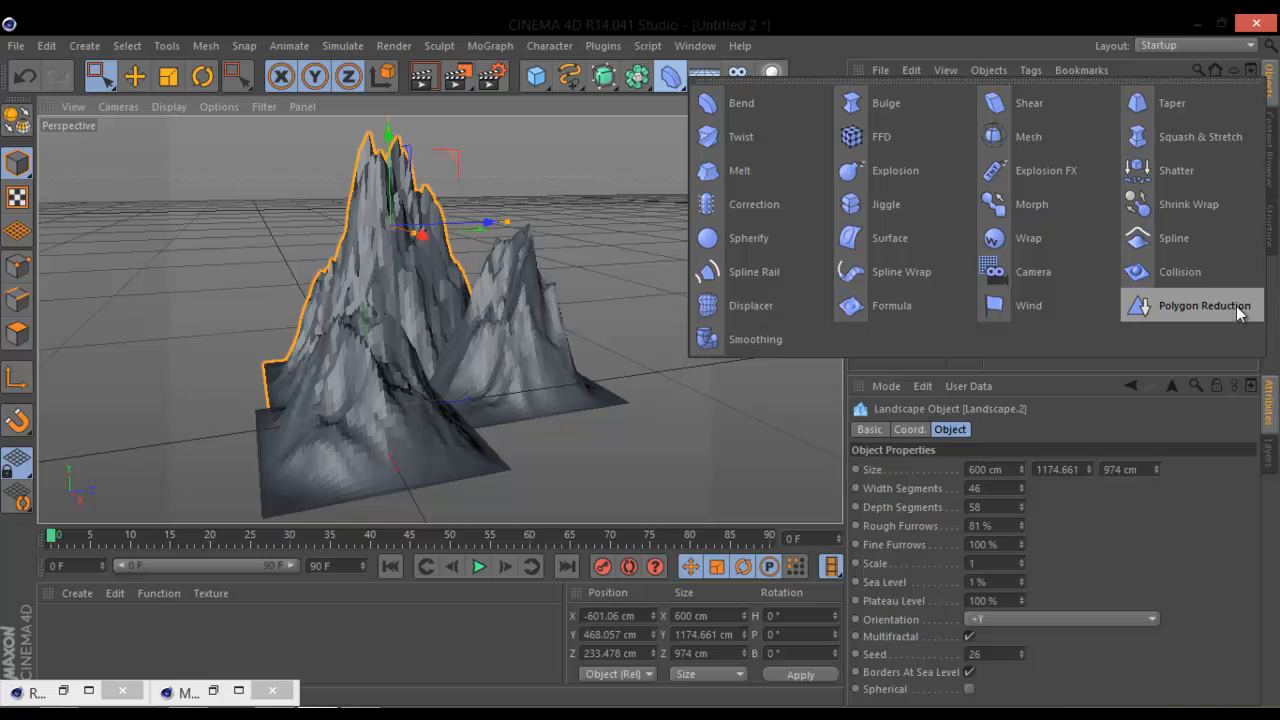
{"action": "left_click", "coordinate": [1205, 306]}
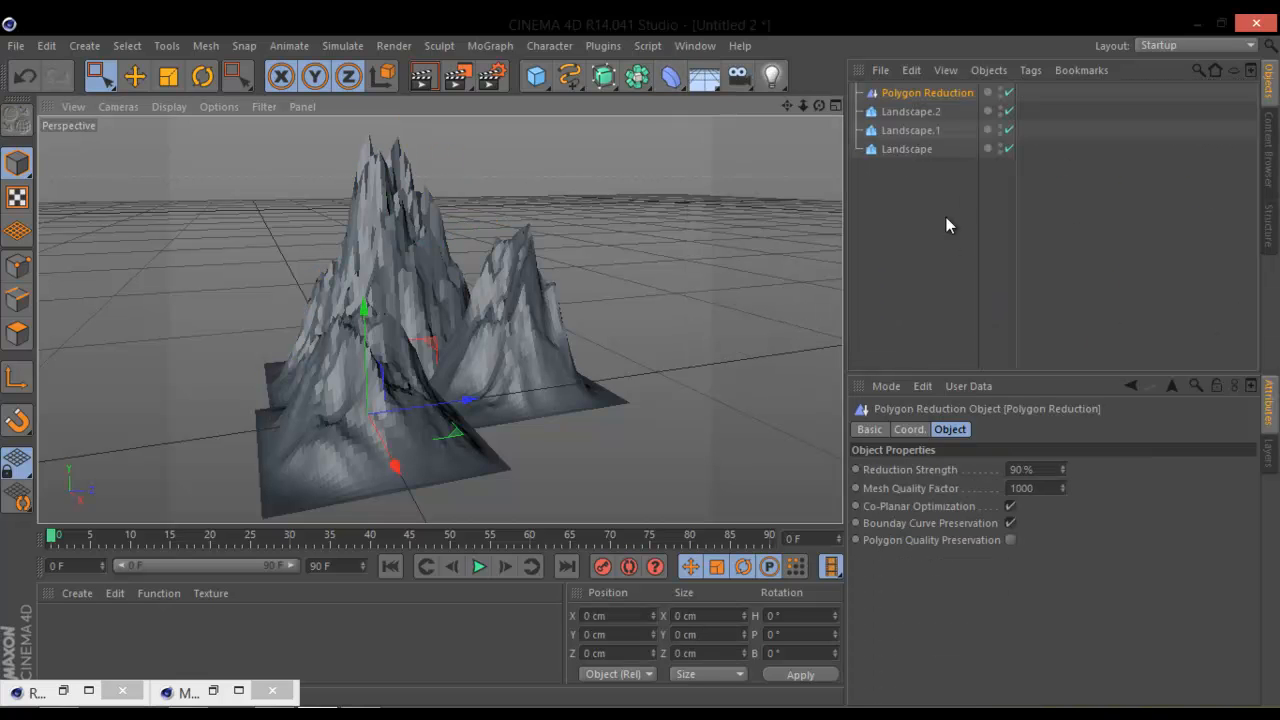
{"action": "left_click_drag", "start_coordinate": [921, 91], "coordinate": [917, 114]}
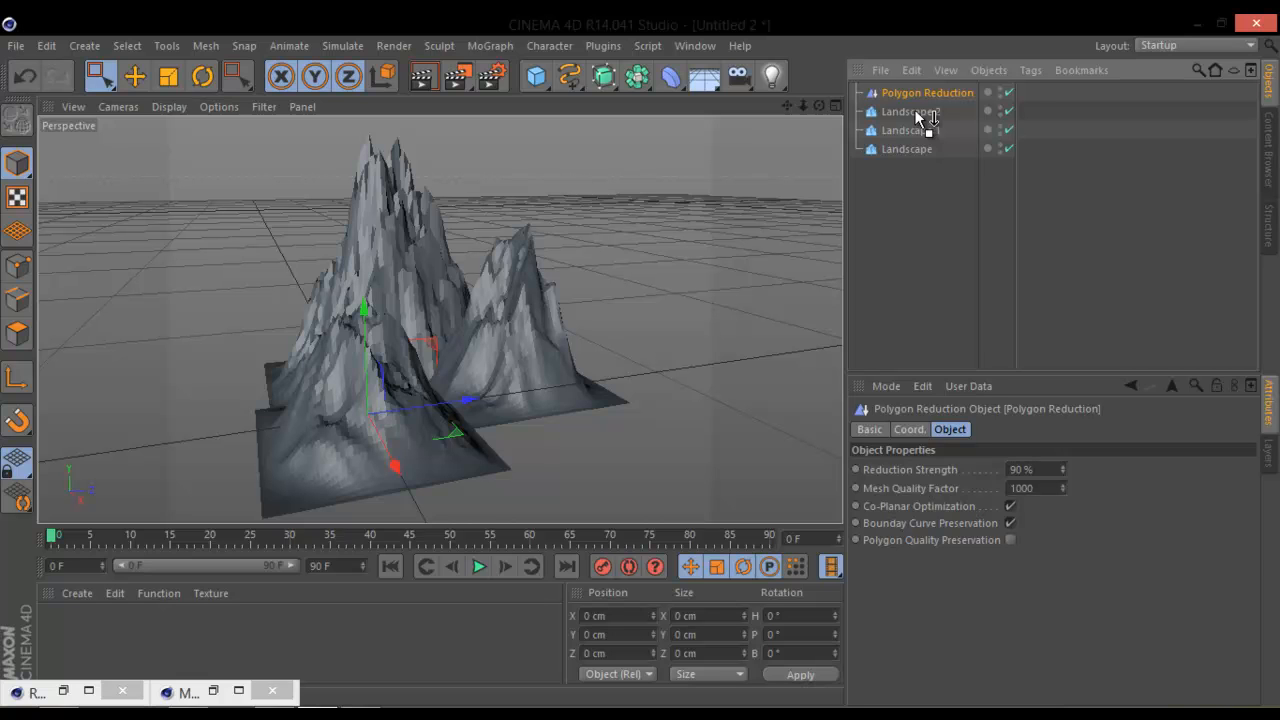
{"action": "left_click_drag", "start_coordinate": [914, 109], "coordinate": [915, 111]}
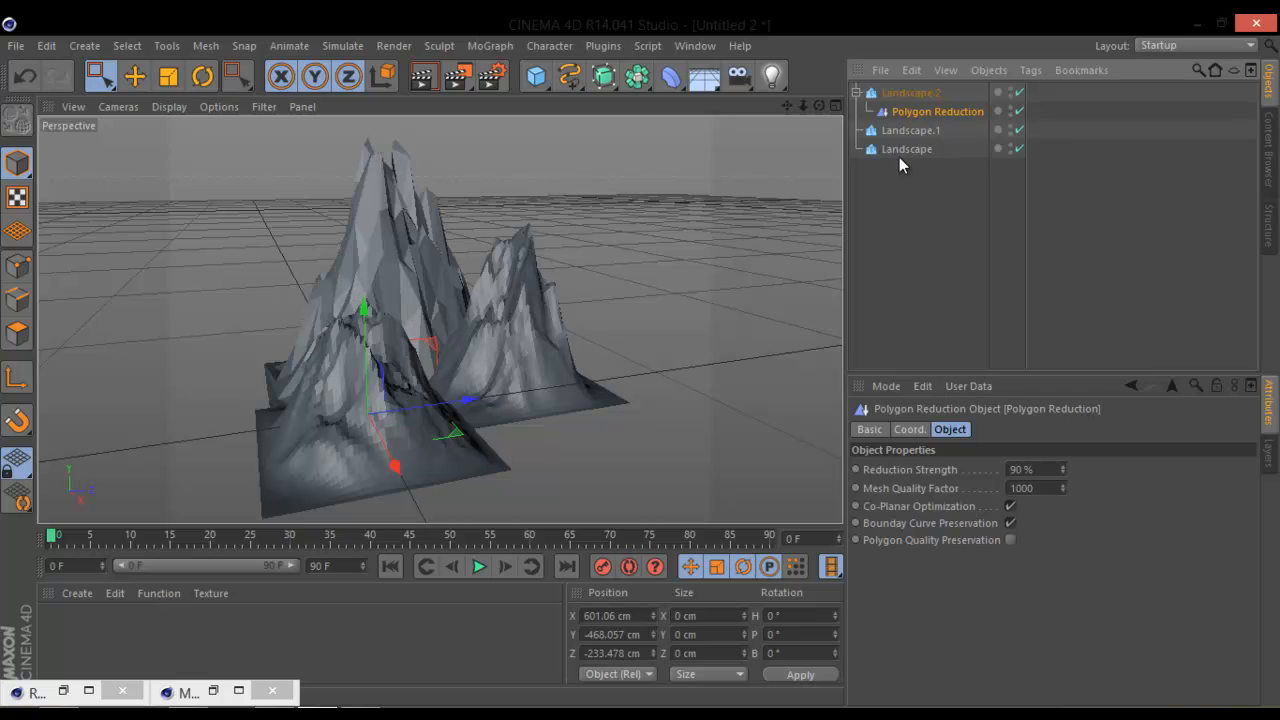
{"action": "left_click", "coordinate": [1066, 471]}
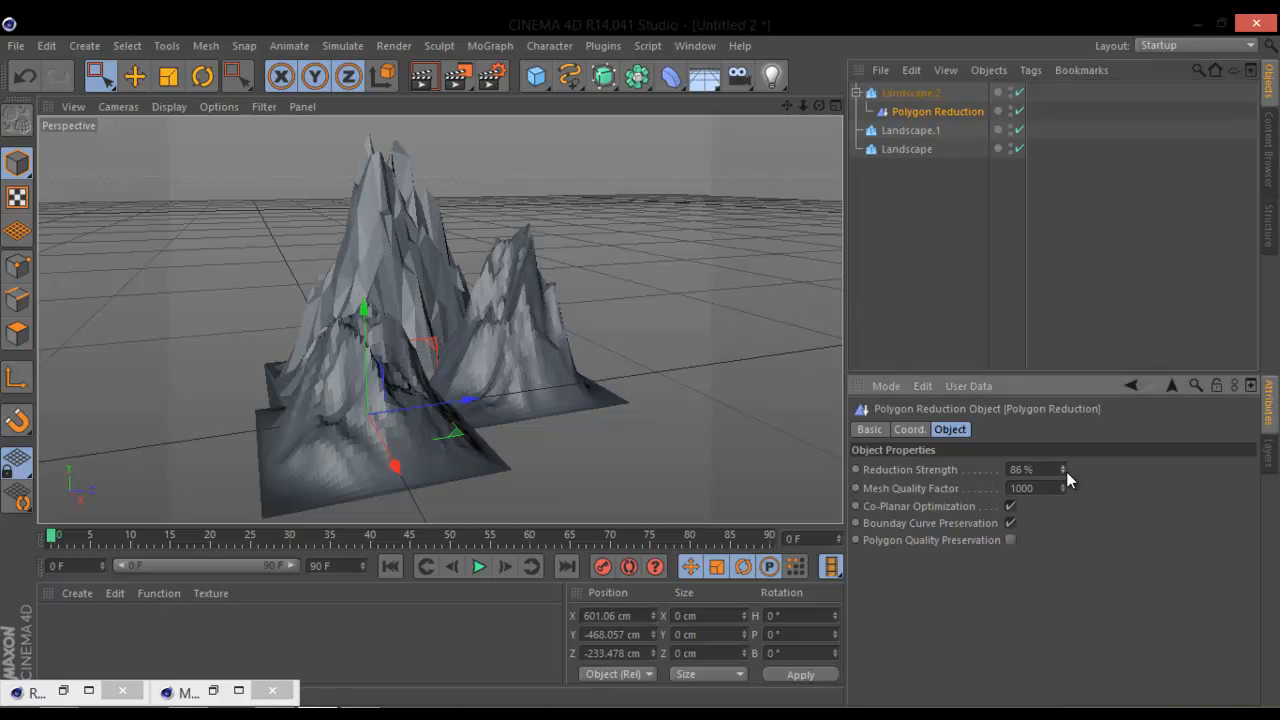
{"action": "left_click", "coordinate": [1062, 472]}
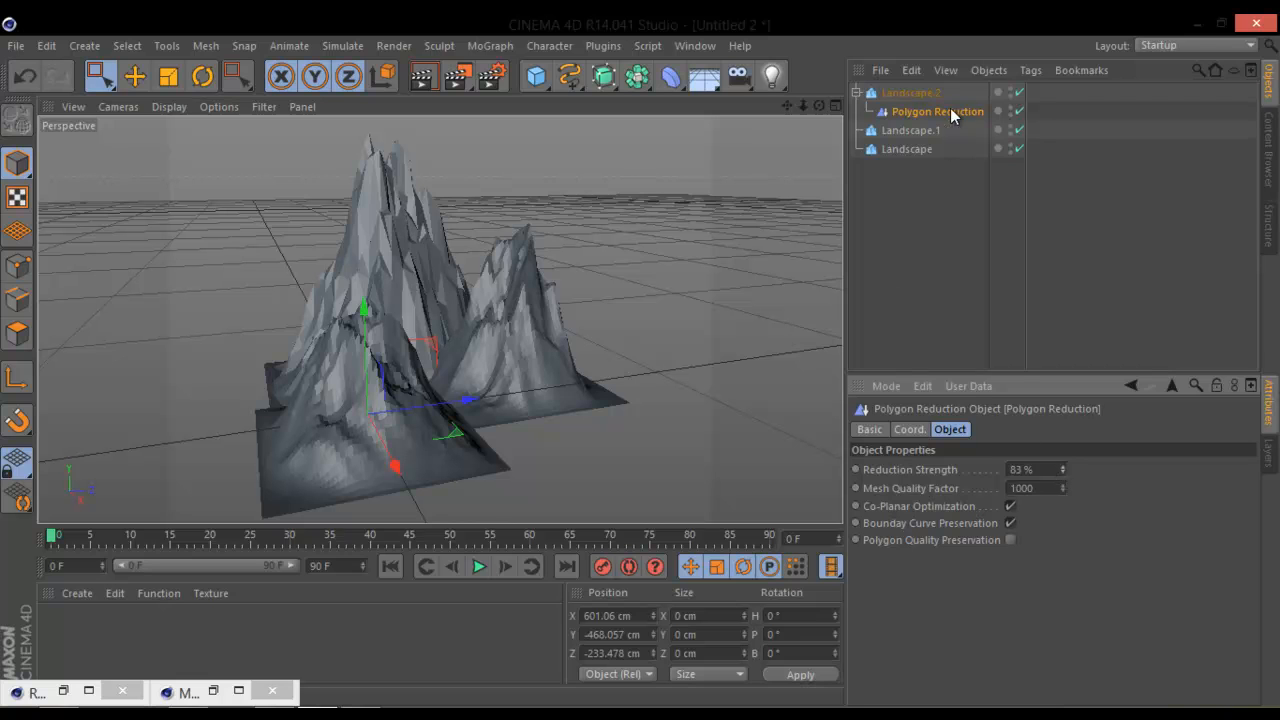
Step: Copy Landscape.2's Polygon Reduction deformer onto Landscape.1 and Landscape, and render a preview of the perspective view
{"action": "left_click_drag", "start_coordinate": [947, 111], "coordinate": [939, 167]}
{"action": "left_click_drag", "start_coordinate": [737, 355], "coordinate": [500, 320], "text": "alt"}
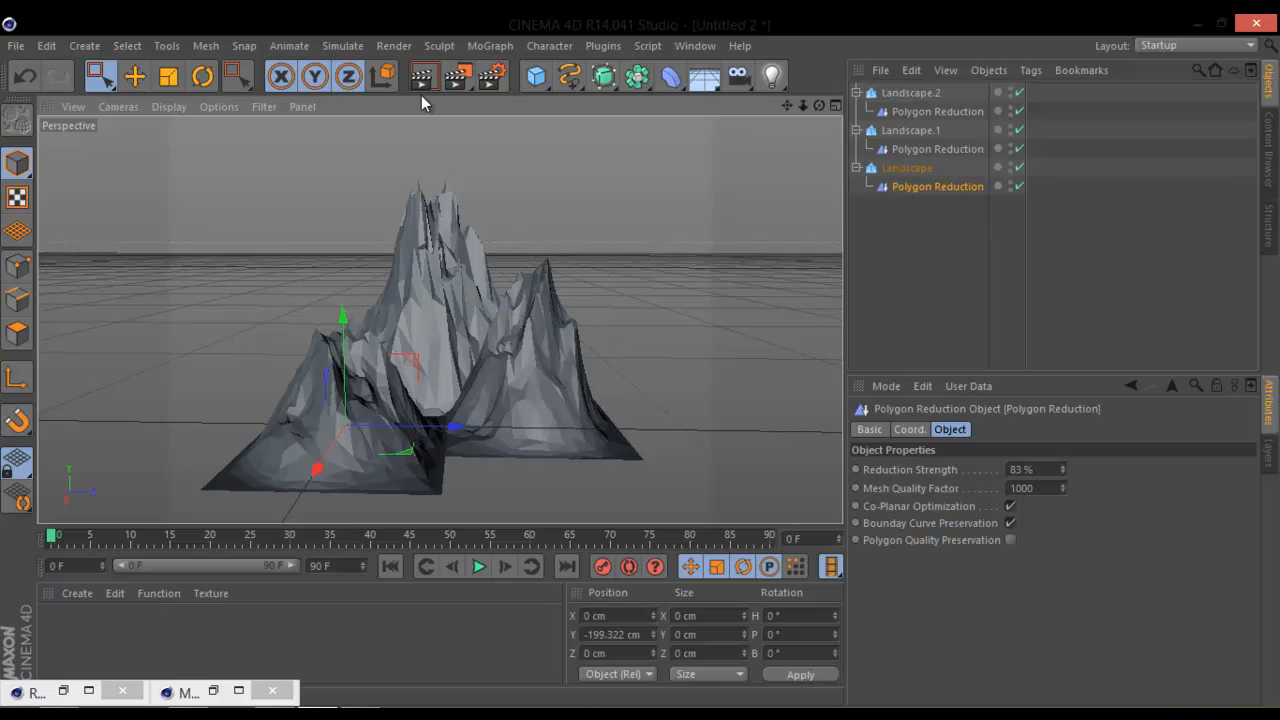
{"action": "left_click", "coordinate": [421, 77]}
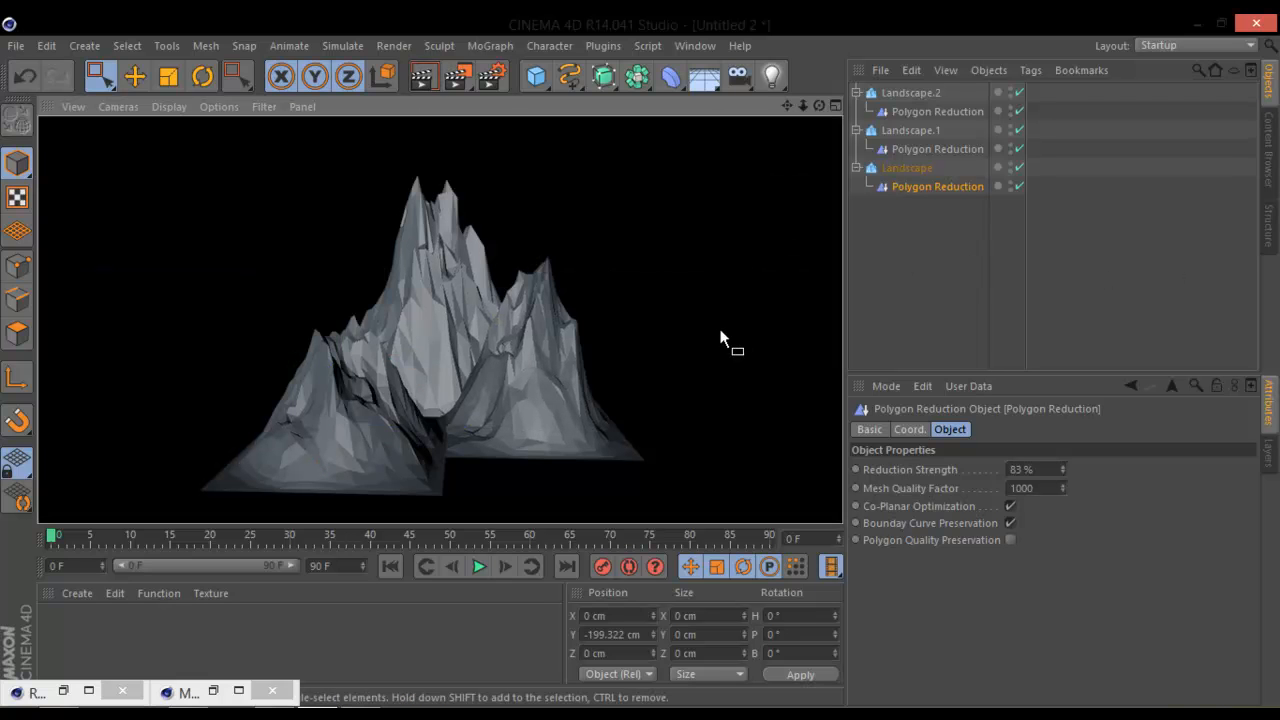
{"action": "middle_click", "coordinate": [584, 298]}
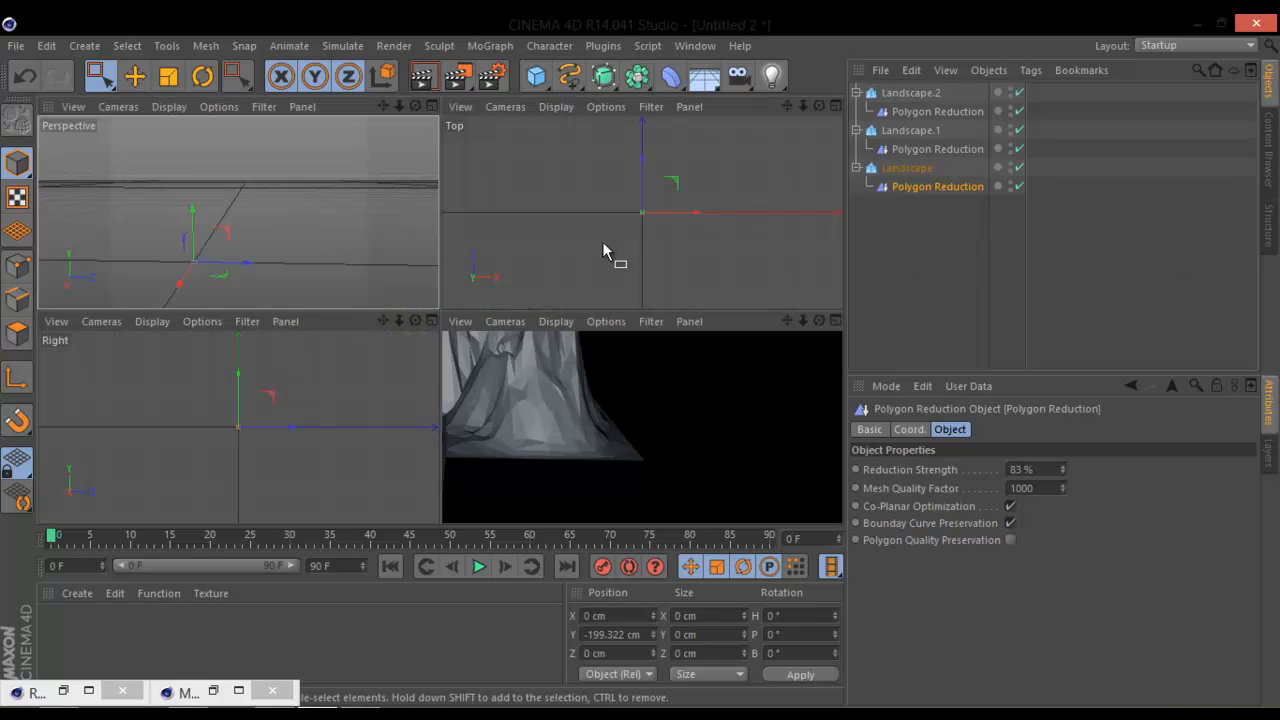
{"action": "middle_click", "coordinate": [290, 226]}
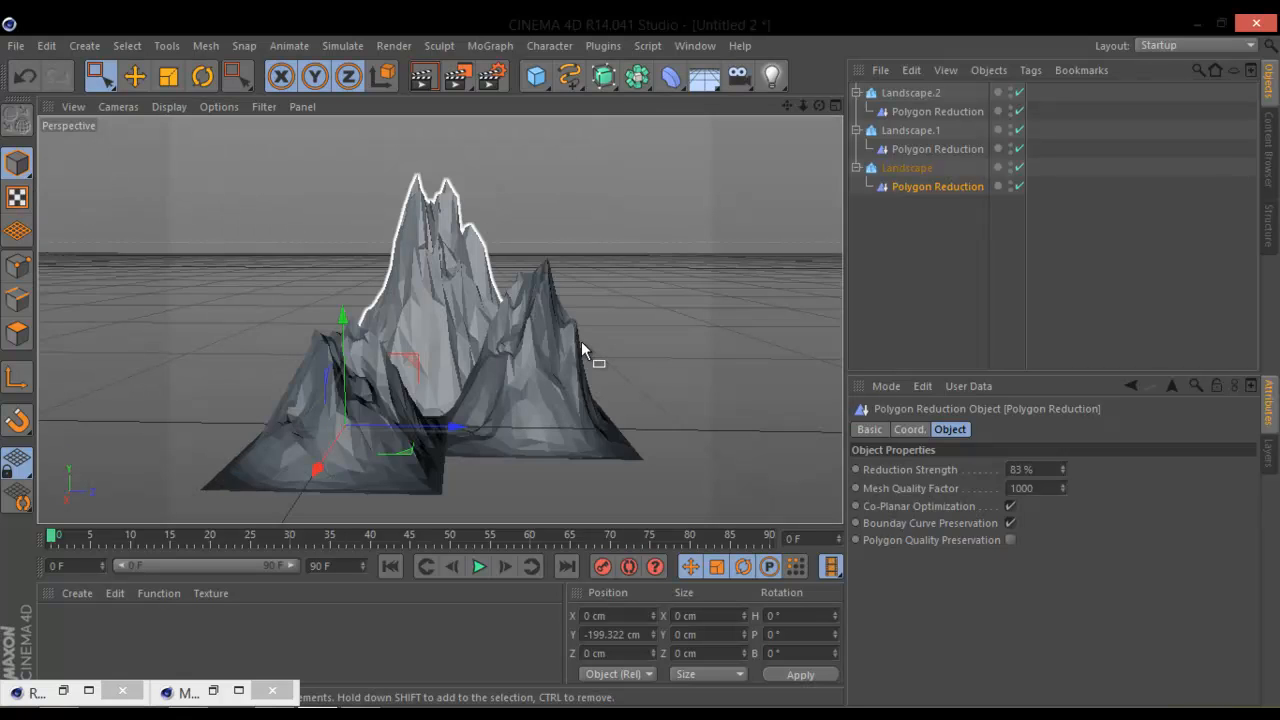
Step: Save the project as Tutorial2 in the Lightroom Preset folder
{"action": "middle_click_drag", "start_coordinate": [581, 341], "coordinate": [624, 242], "text": "alt"}
{"action": "left_click_drag", "start_coordinate": [588, 296], "coordinate": [597, 356], "text": "alt"}
{"action": "right_click_drag", "start_coordinate": [660, 312], "coordinate": [566, 316], "text": "alt"}
{"action": "middle_click_drag", "start_coordinate": [545, 345], "coordinate": [465, 380], "text": "alt"}
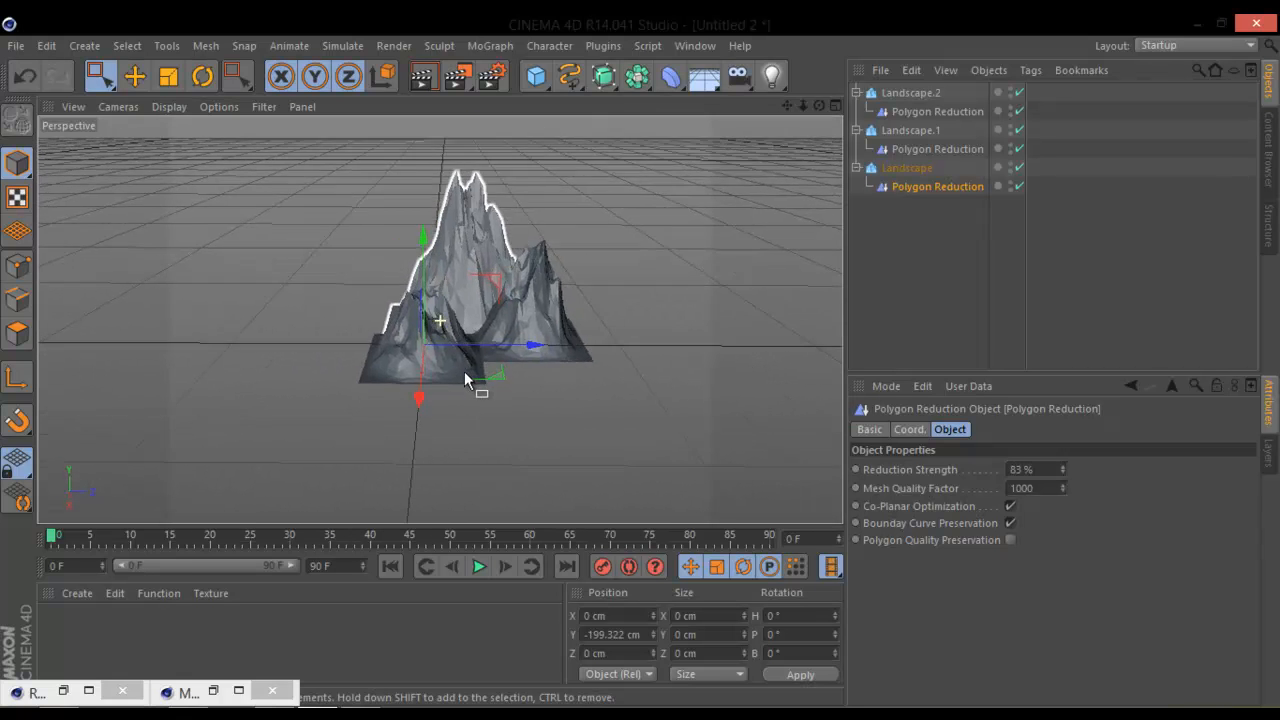
{"action": "left_click", "coordinate": [16, 46]}
{"action": "left_click", "coordinate": [58, 211]}
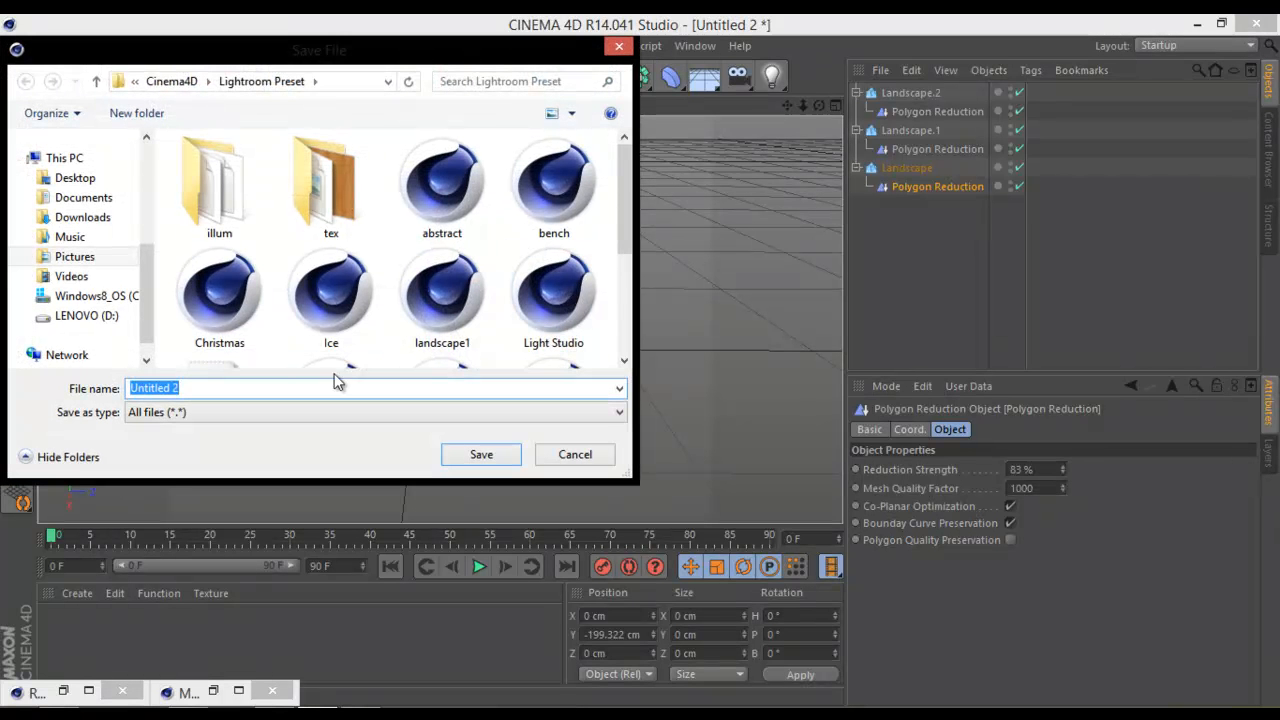
{"action": "type", "text": "Tutorial2"}
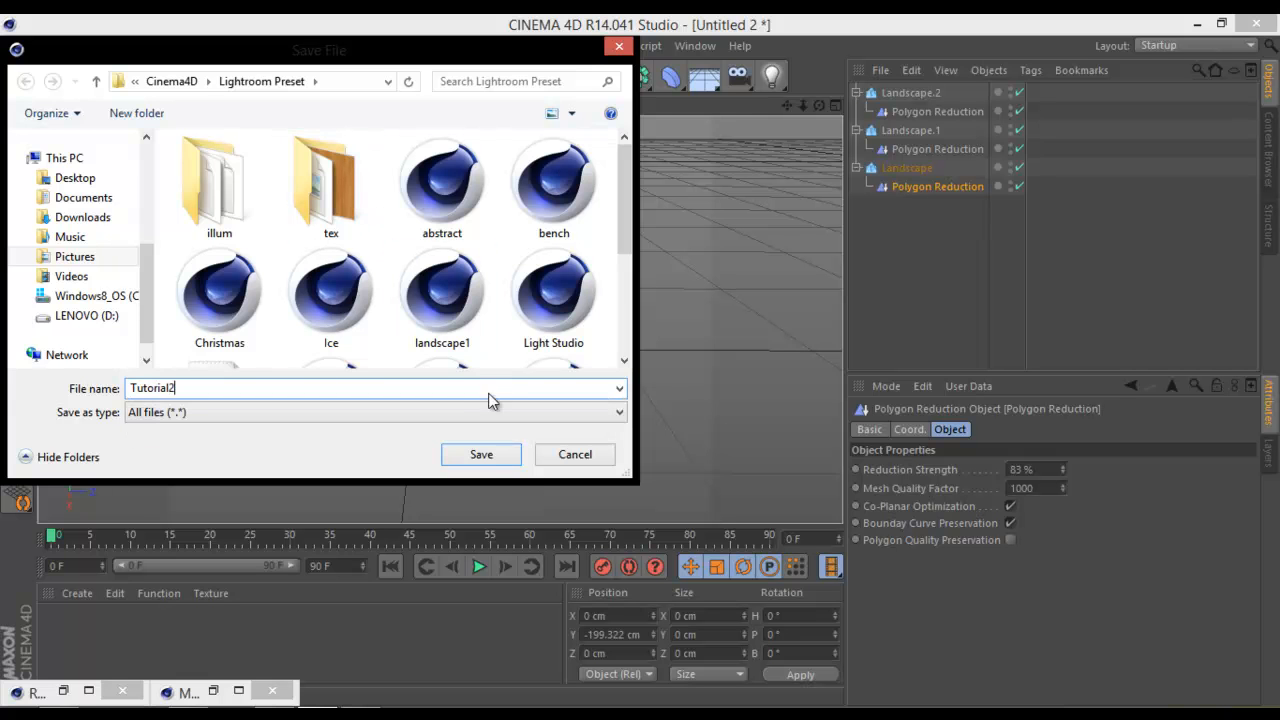
{"action": "left_click", "coordinate": [482, 454]}
{"action": "scroll", "coordinate": [551, 355], "scroll_direction": "up", "scroll_amount": 3}
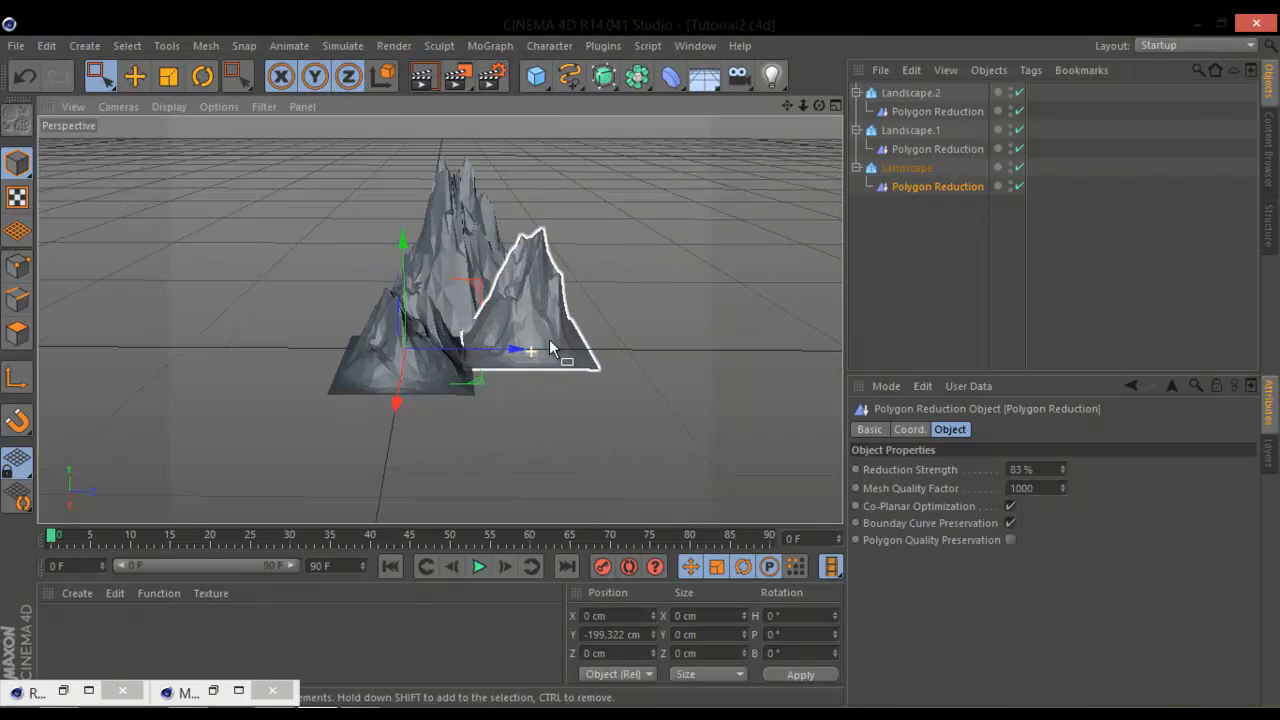
{"action": "middle_click_drag", "start_coordinate": [570, 333], "coordinate": [558, 376], "text": "alt"}
{"action": "scroll", "coordinate": [558, 376], "scroll_direction": "down", "scroll_amount": 5}
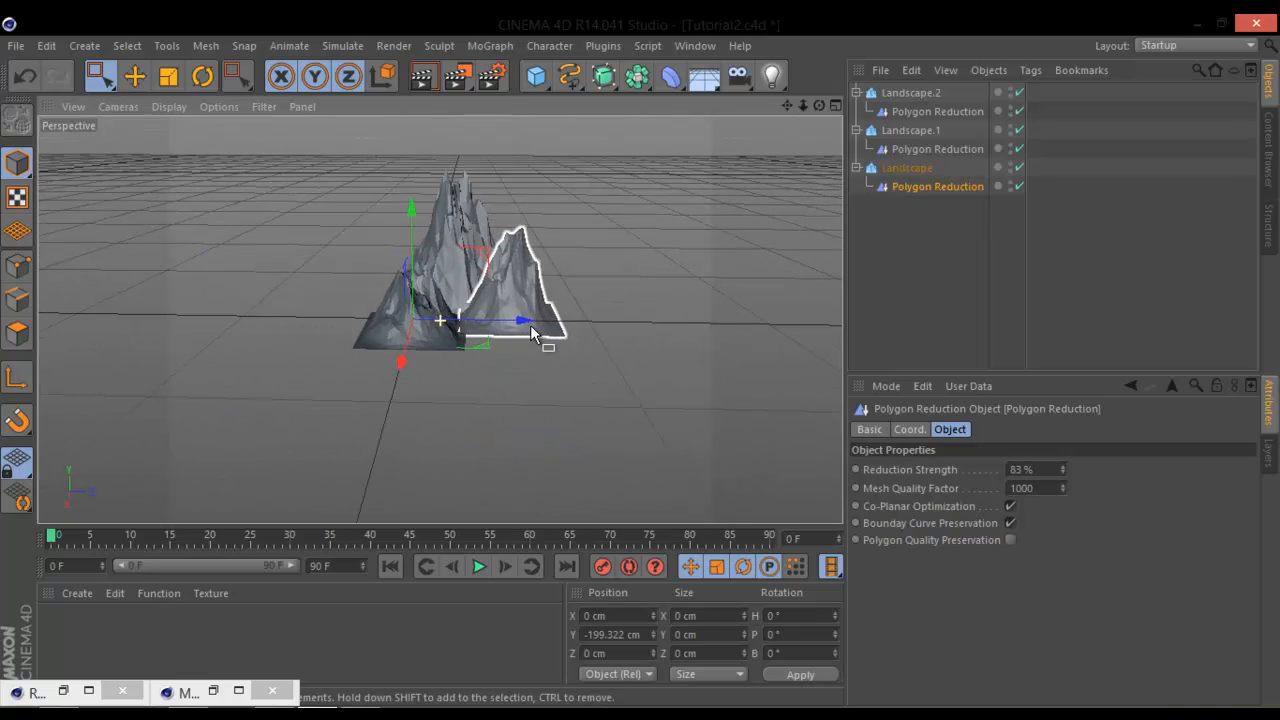
{"action": "left_click_drag", "start_coordinate": [518, 318], "coordinate": [525, 312], "text": "alt"}
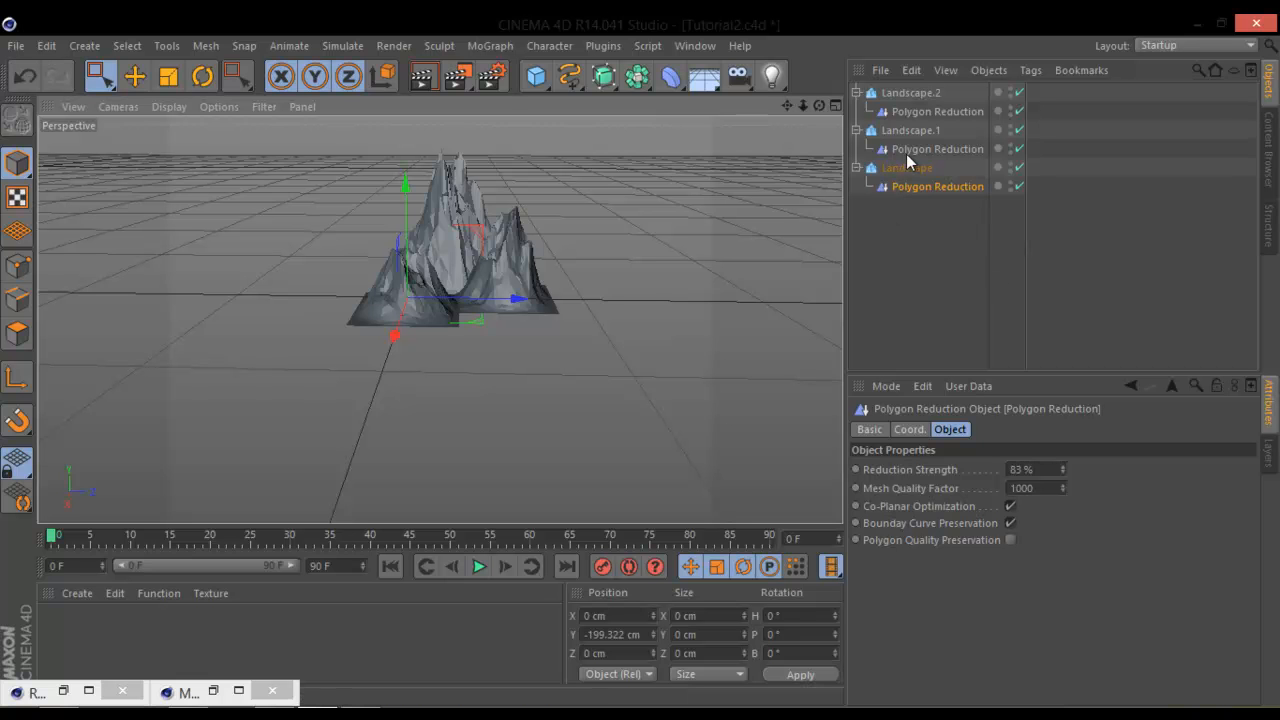
{"action": "left_click_drag", "start_coordinate": [530, 270], "coordinate": [440, 265], "text": "alt"}
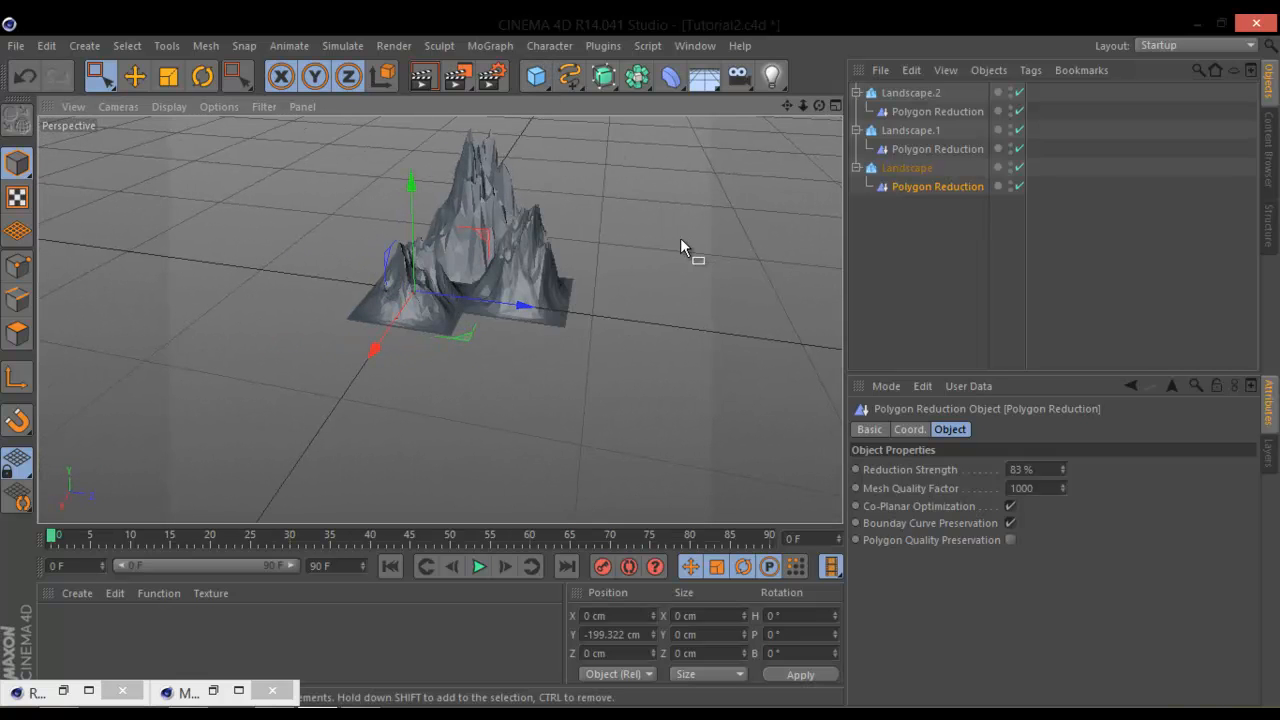
{"action": "left_click_drag", "start_coordinate": [430, 213], "coordinate": [345, 187], "text": "alt"}
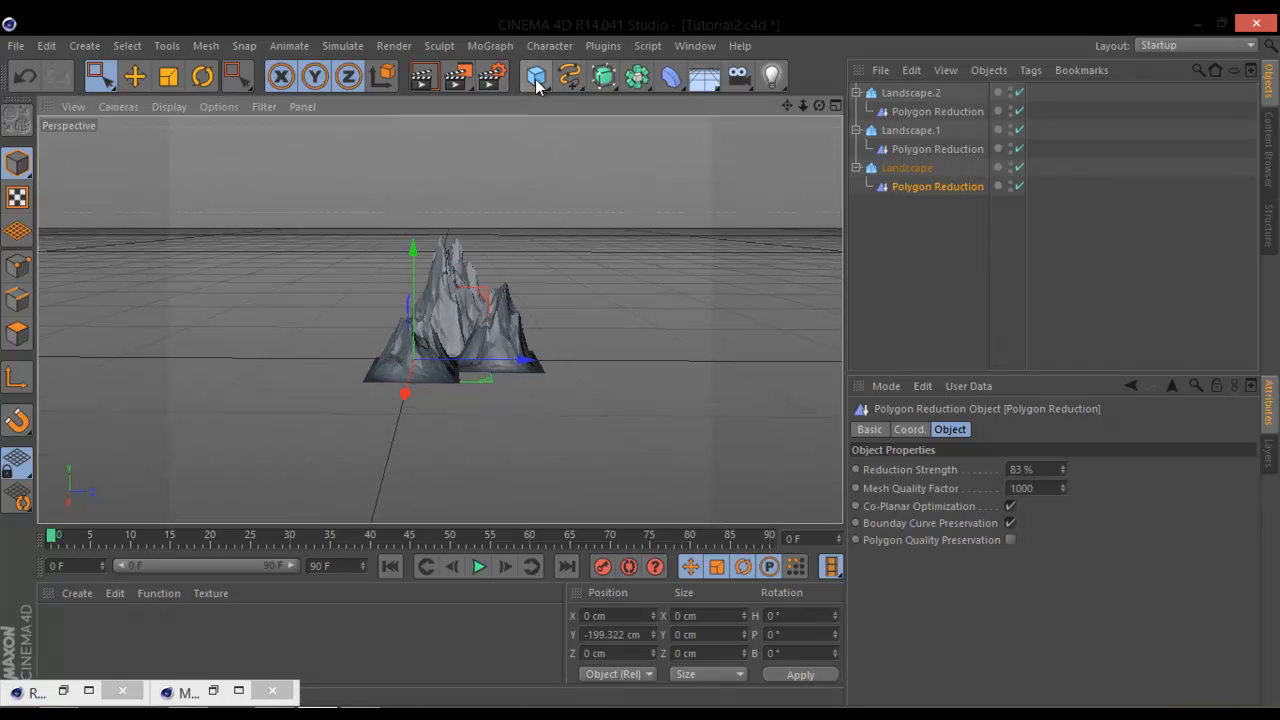
Step: Collapse the three Landscape objects in the hierarchy and add a Plane object to the scene
{"action": "left_click", "coordinate": [856, 168]}
{"action": "left_click", "coordinate": [856, 130]}
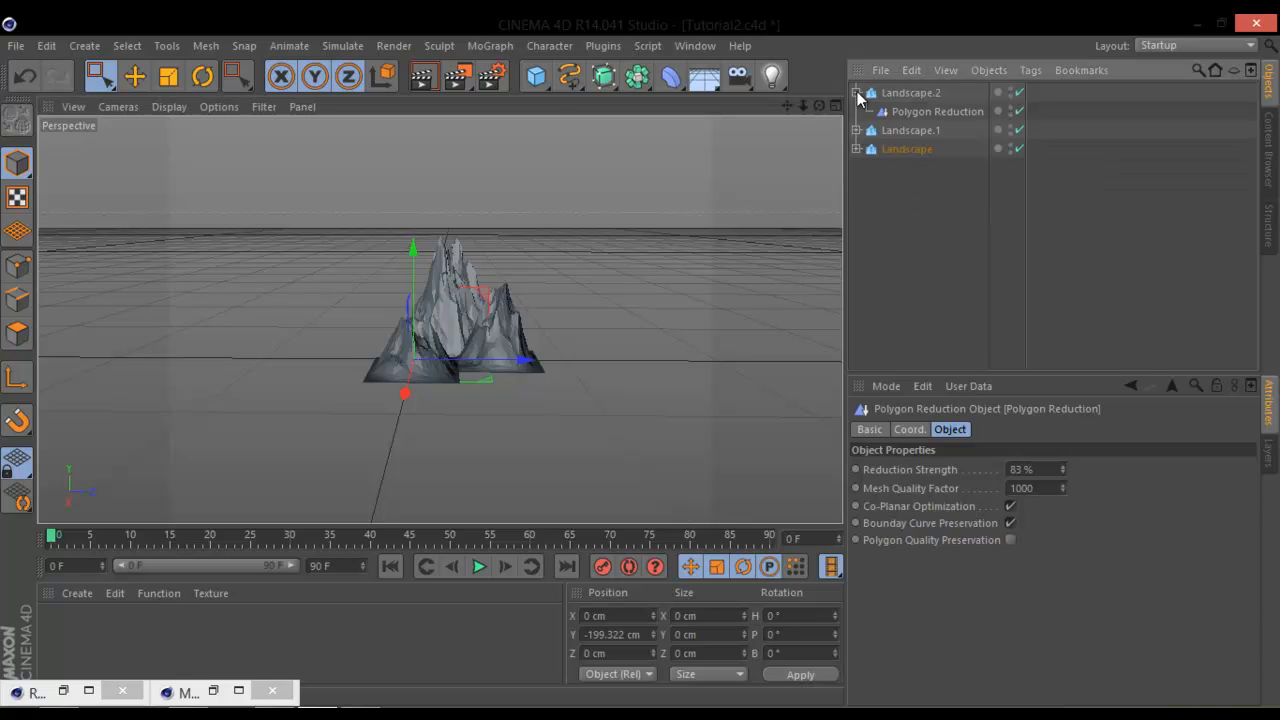
{"action": "left_click", "coordinate": [856, 92]}
{"action": "left_click_drag", "start_coordinate": [539, 315], "coordinate": [543, 455], "text": "alt"}
{"action": "left_click", "coordinate": [536, 77]}
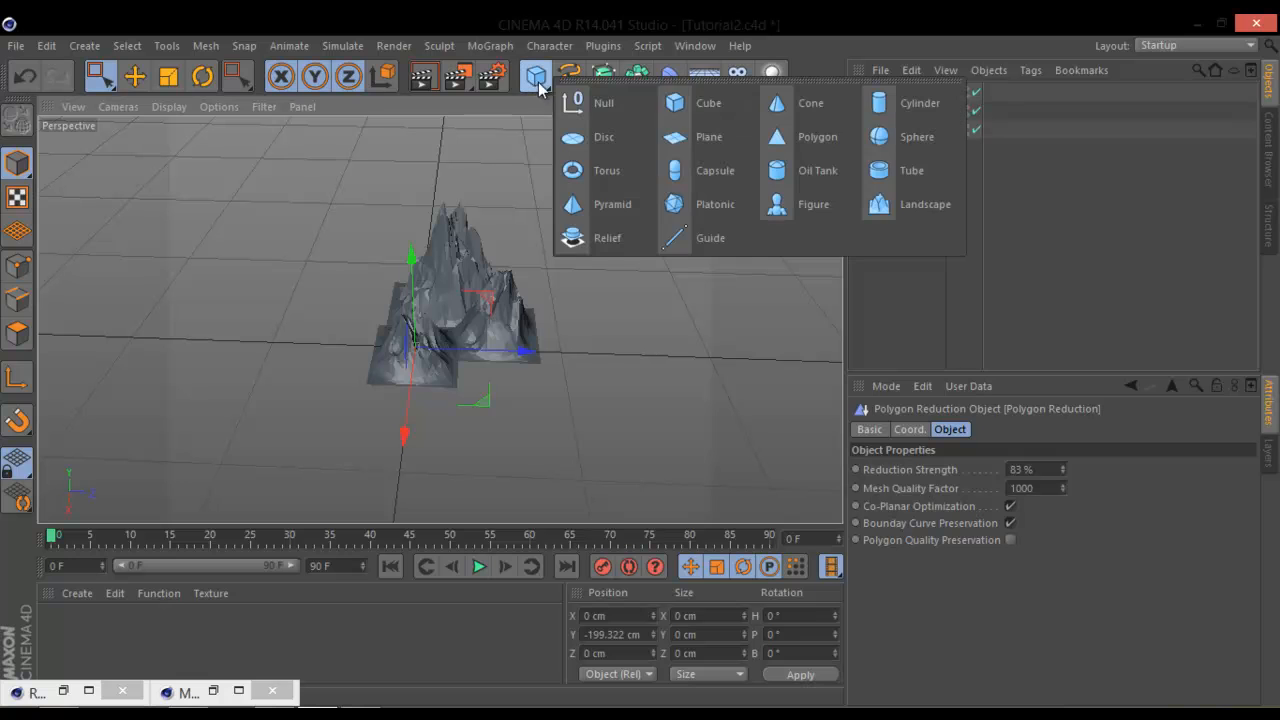
{"action": "left_click", "coordinate": [716, 137]}
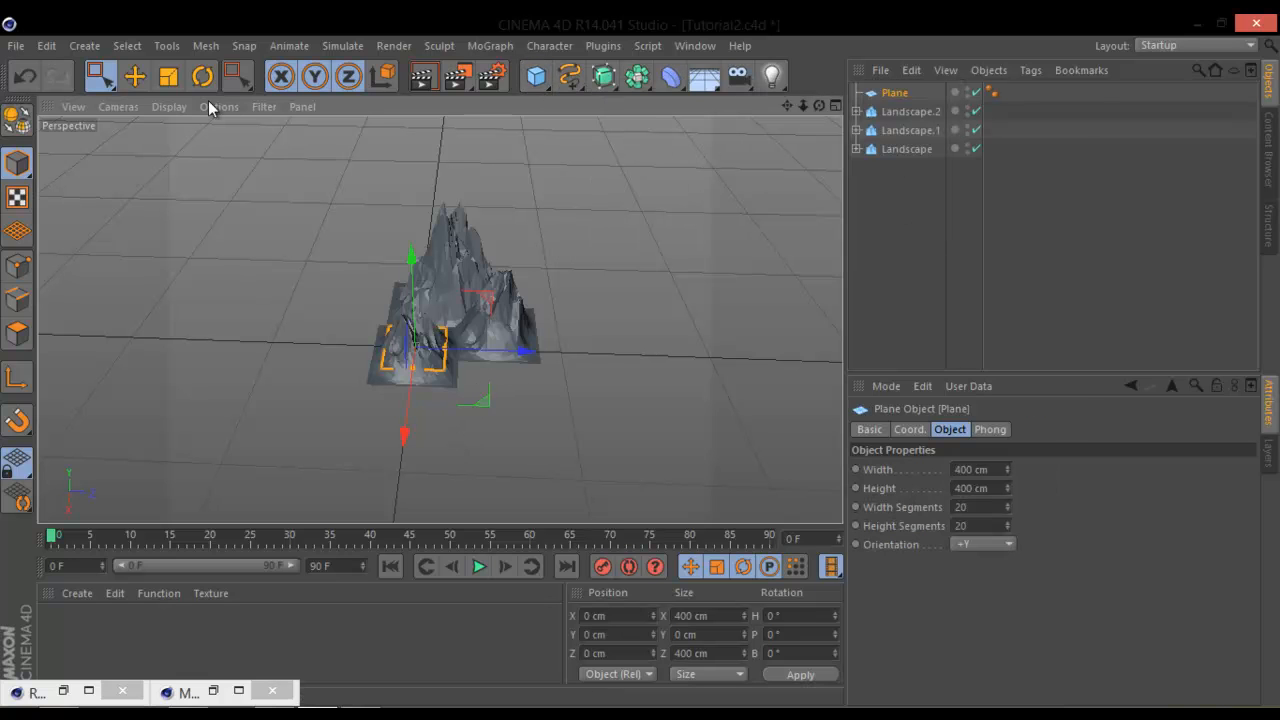
Step: Scale the plane uniformly to about 1685 cm square and display the viewport in Gouraud Shading (Lines)
{"action": "left_click", "coordinate": [168, 76]}
{"action": "left_click_drag", "start_coordinate": [330, 420], "coordinate": [640, 440]}
{"action": "left_click", "coordinate": [168, 106]}
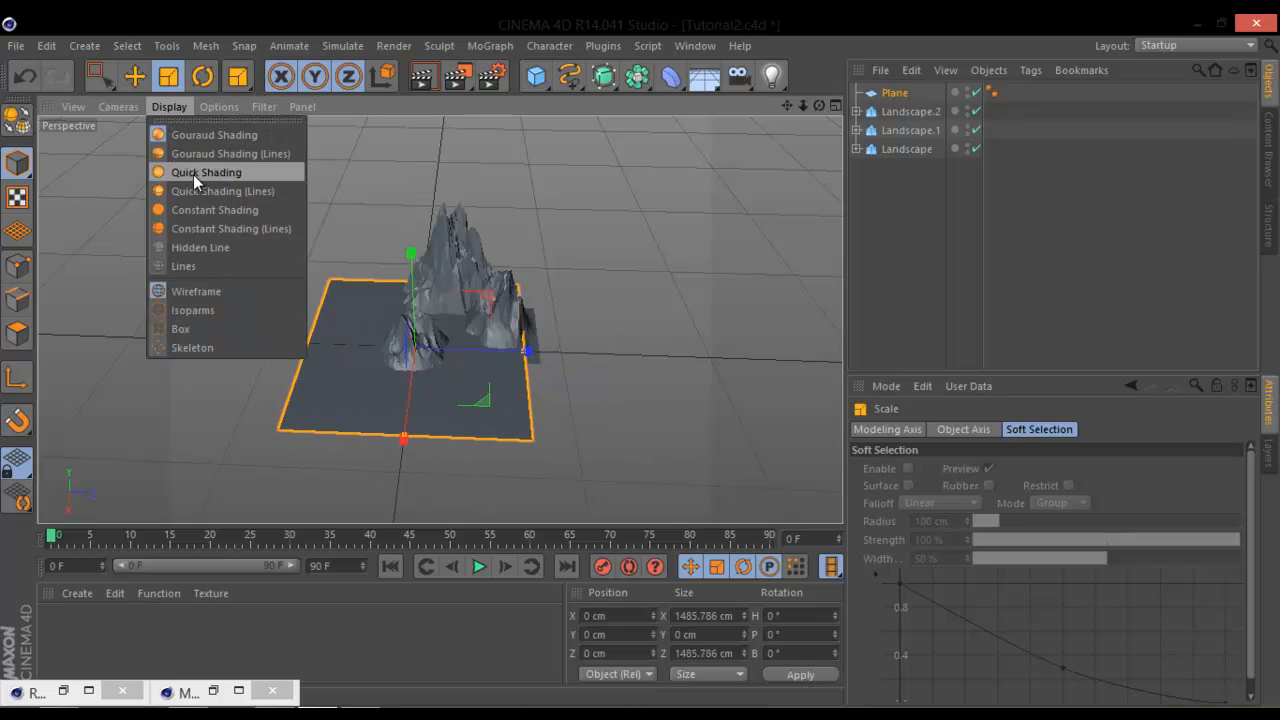
{"action": "left_click", "coordinate": [209, 153]}
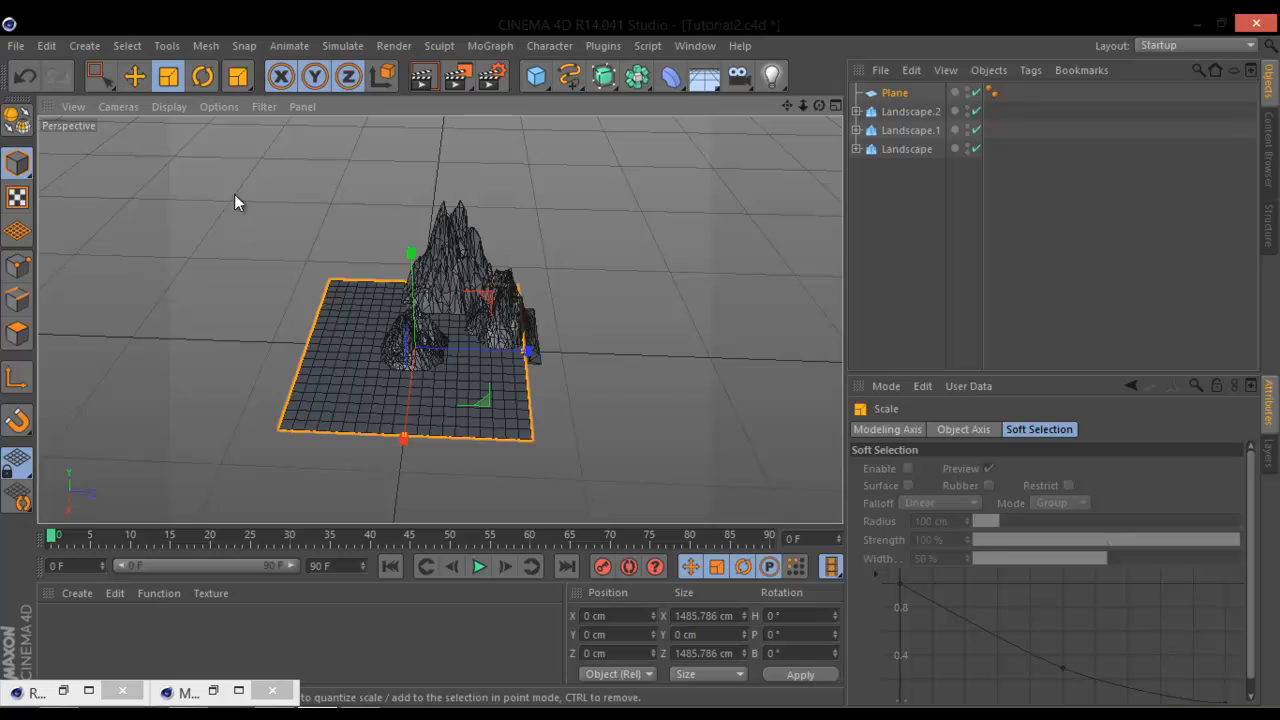
{"action": "left_click_drag", "start_coordinate": [511, 399], "coordinate": [672, 385]}
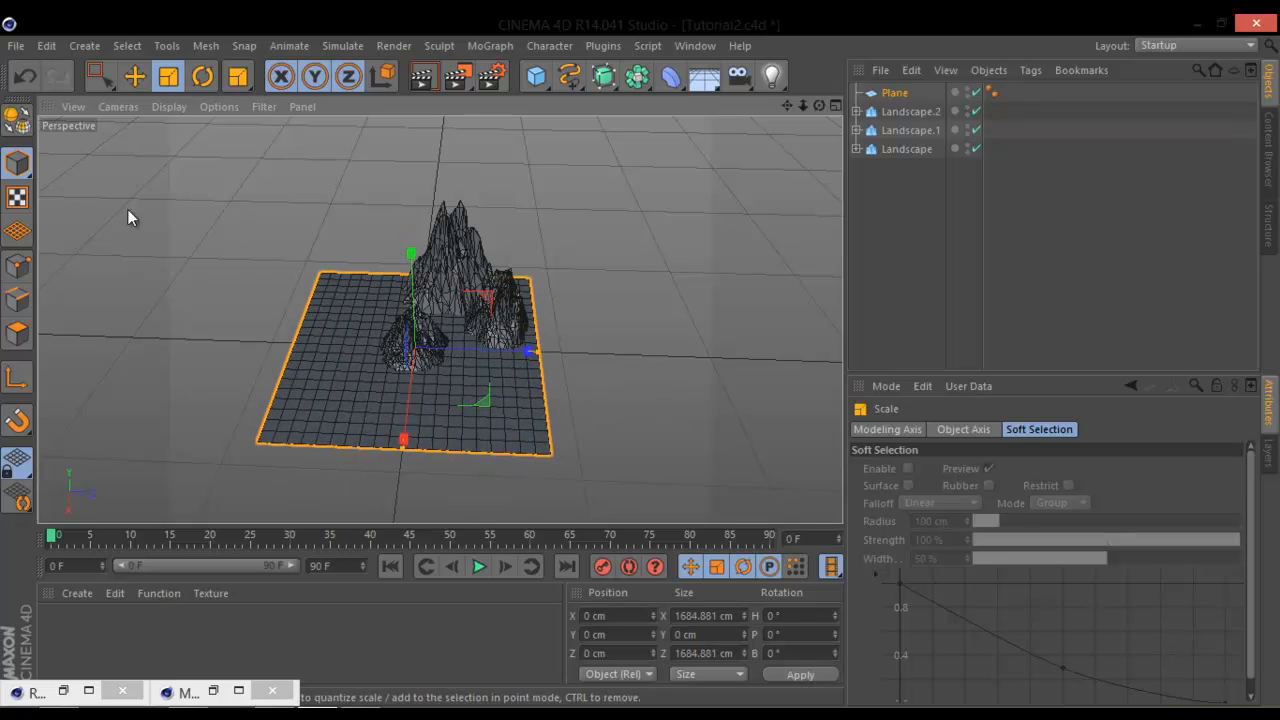
Step: Stretch the plane to about 2030 by 2280 cm and shift it to X about 844 cm and Z about 227 cm
{"action": "left_click", "coordinate": [136, 78]}
{"action": "mouse_move", "coordinate": [409, 437]}
{"action": "left_mouse_down"}
{"action": "mouse_move", "coordinate": [645, 358]}
{"action": "mouse_move", "coordinate": [408, 447]}
{"action": "left_mouse_up"}
{"action": "left_click_drag", "start_coordinate": [512, 453], "coordinate": [645, 460]}
{"action": "middle_click_drag", "start_coordinate": [561, 384], "coordinate": [565, 277], "text": "alt"}
{"action": "left_click_drag", "start_coordinate": [441, 463], "coordinate": [443, 500]}
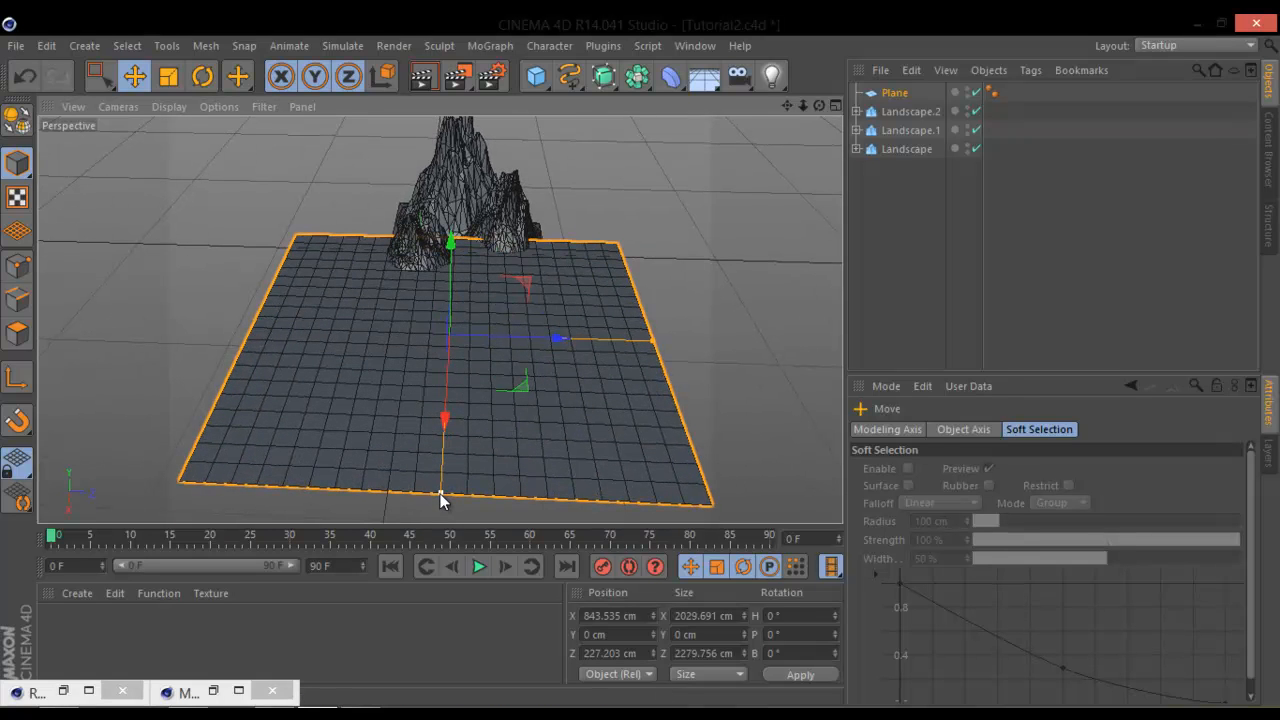
Step: Move the plane in front of the mountains to X about 1248 cm, Y about -34 cm and Z about 255 cm
{"action": "left_click_drag", "start_coordinate": [443, 423], "coordinate": [440, 484]}
{"action": "middle_click_drag", "start_coordinate": [528, 364], "coordinate": [522, 350], "text": "alt"}
{"action": "right_click_drag", "start_coordinate": [534, 347], "coordinate": [460, 341], "text": "alt"}
{"action": "mouse_move", "coordinate": [468, 422]}
{"action": "left_mouse_down"}
{"action": "mouse_move", "coordinate": [469, 455]}
{"action": "mouse_move", "coordinate": [469, 432]}
{"action": "left_mouse_up"}
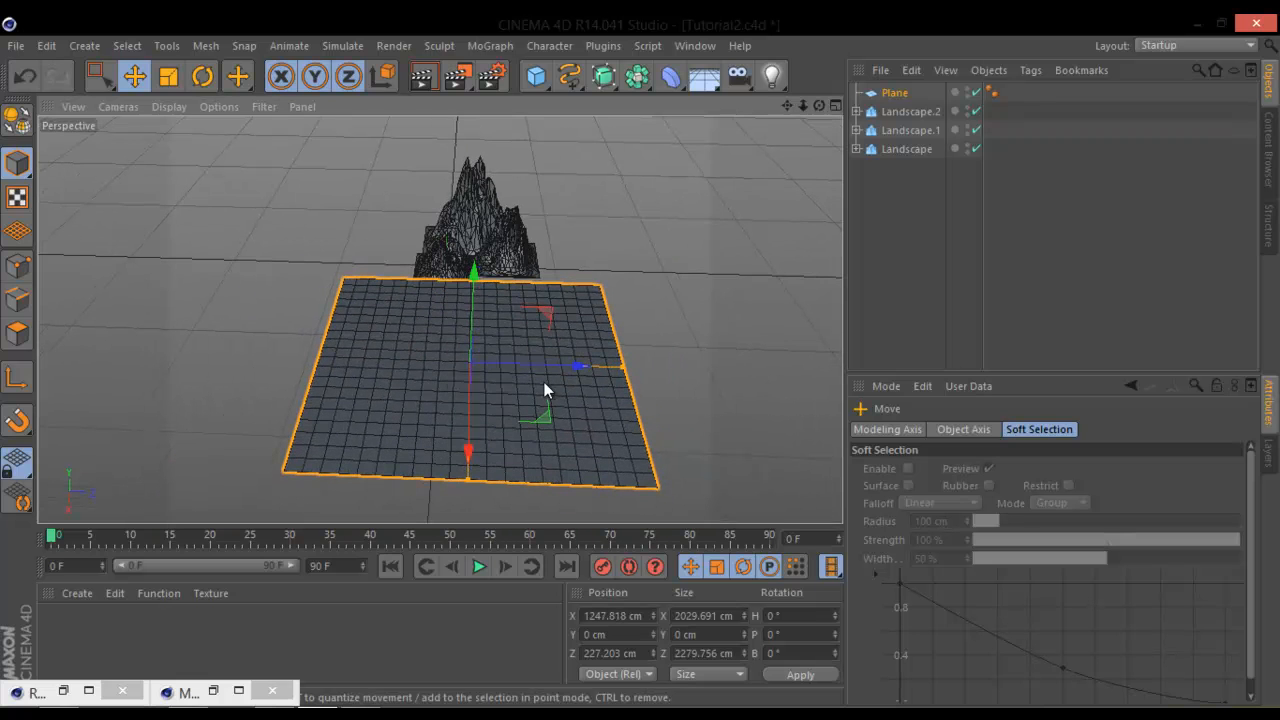
{"action": "mouse_move", "coordinate": [561, 367]}
{"action": "left_mouse_down"}
{"action": "mouse_move", "coordinate": [576, 366]}
{"action": "mouse_move", "coordinate": [565, 369]}
{"action": "left_mouse_up"}
{"action": "left_click_drag", "start_coordinate": [470, 277], "coordinate": [487, 288]}
{"action": "left_click_drag", "start_coordinate": [484, 372], "coordinate": [515, 478], "text": "alt"}
Step: Set the plane's width and height segments to 40 each and delete its Phong tag
{"action": "left_click", "coordinate": [896, 93]}
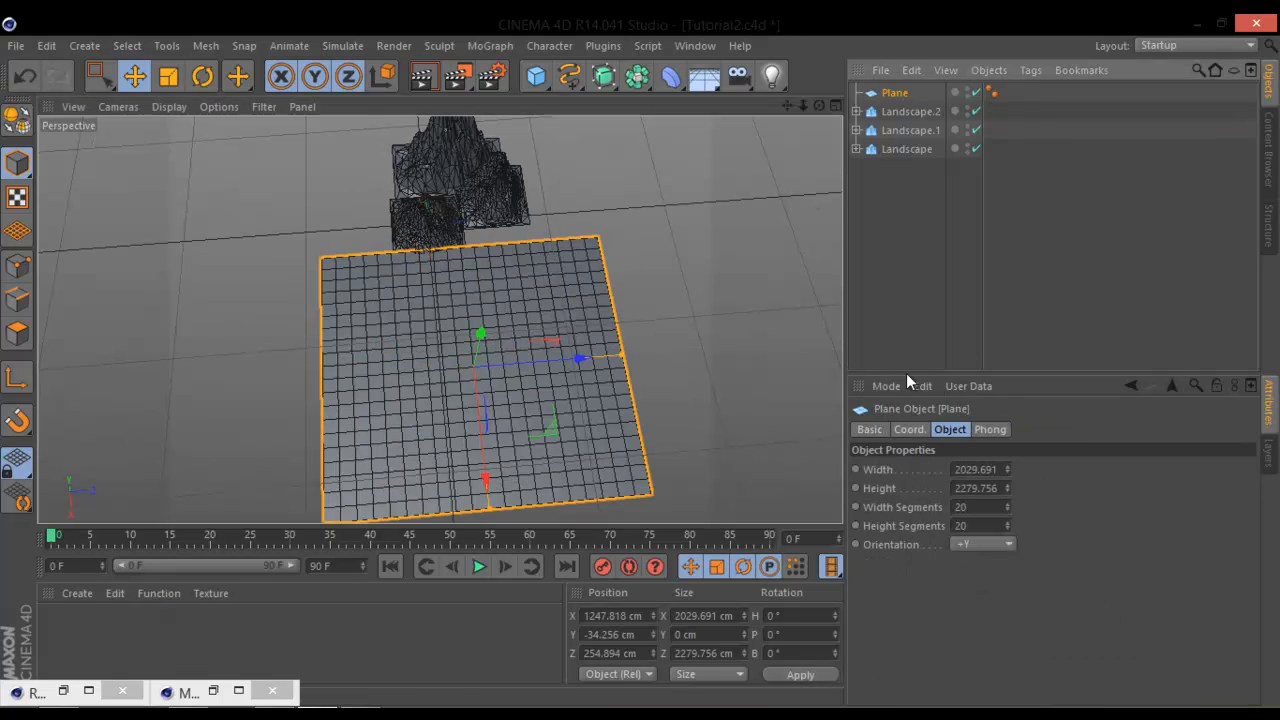
{"action": "double_click", "coordinate": [992, 506]}
{"action": "type", "text": "40"}
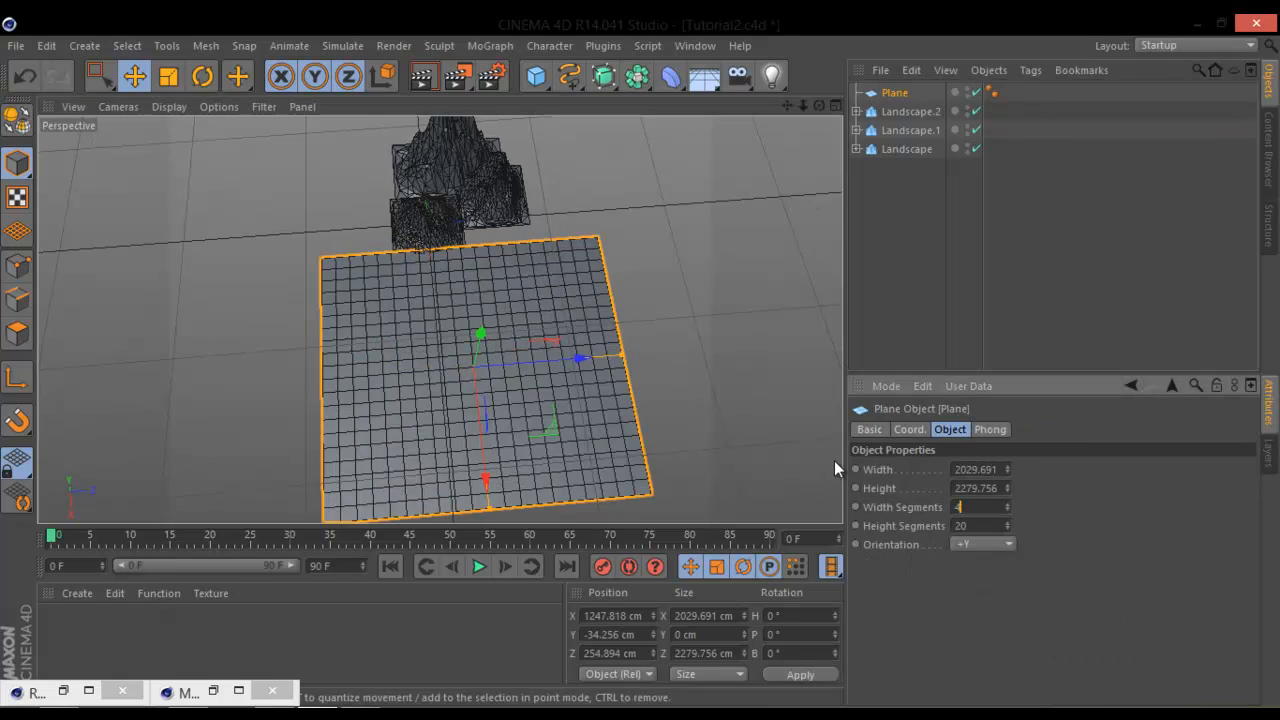
{"action": "key", "text": "Tab"}
{"action": "type", "text": "40"}
{"action": "key", "text": "Return"}
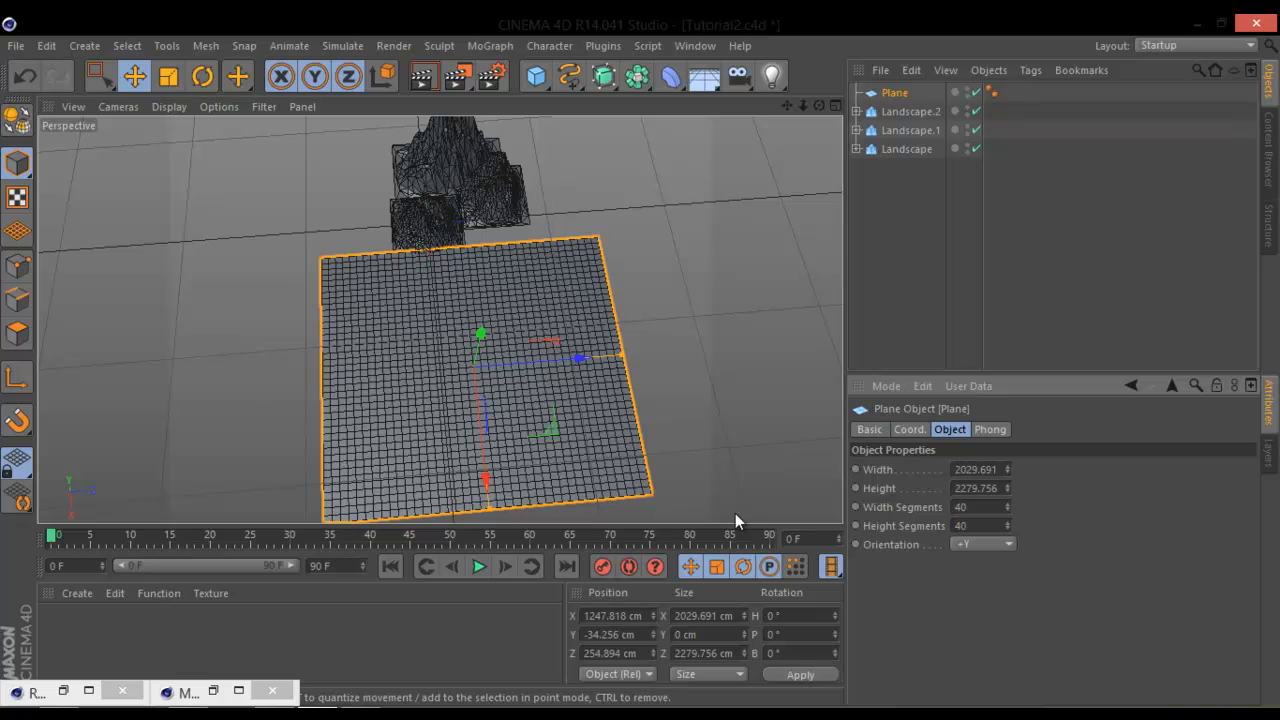
{"action": "left_click", "coordinate": [991, 92]}
{"action": "key", "text": "Delete"}
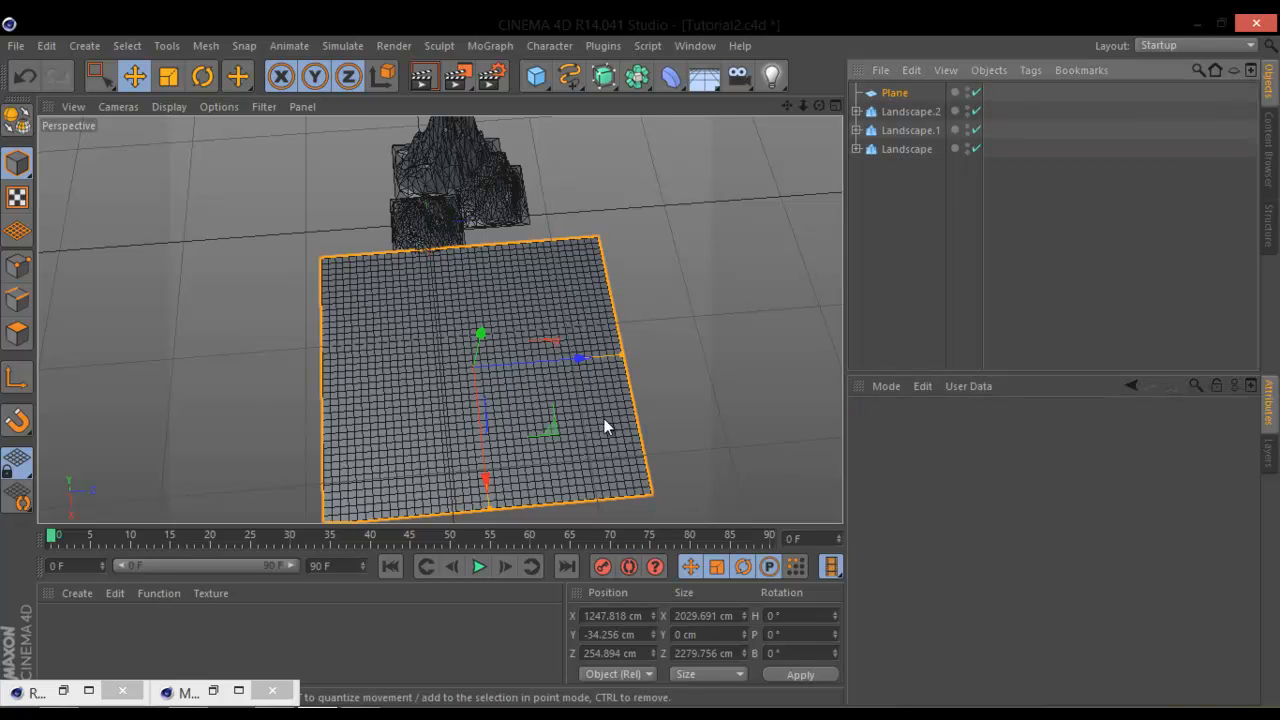
Step: Shift the plane to X about 1332 cm and convert it to an editable polygon object
{"action": "left_click_drag", "start_coordinate": [663, 357], "coordinate": [646, 417], "text": "alt"}
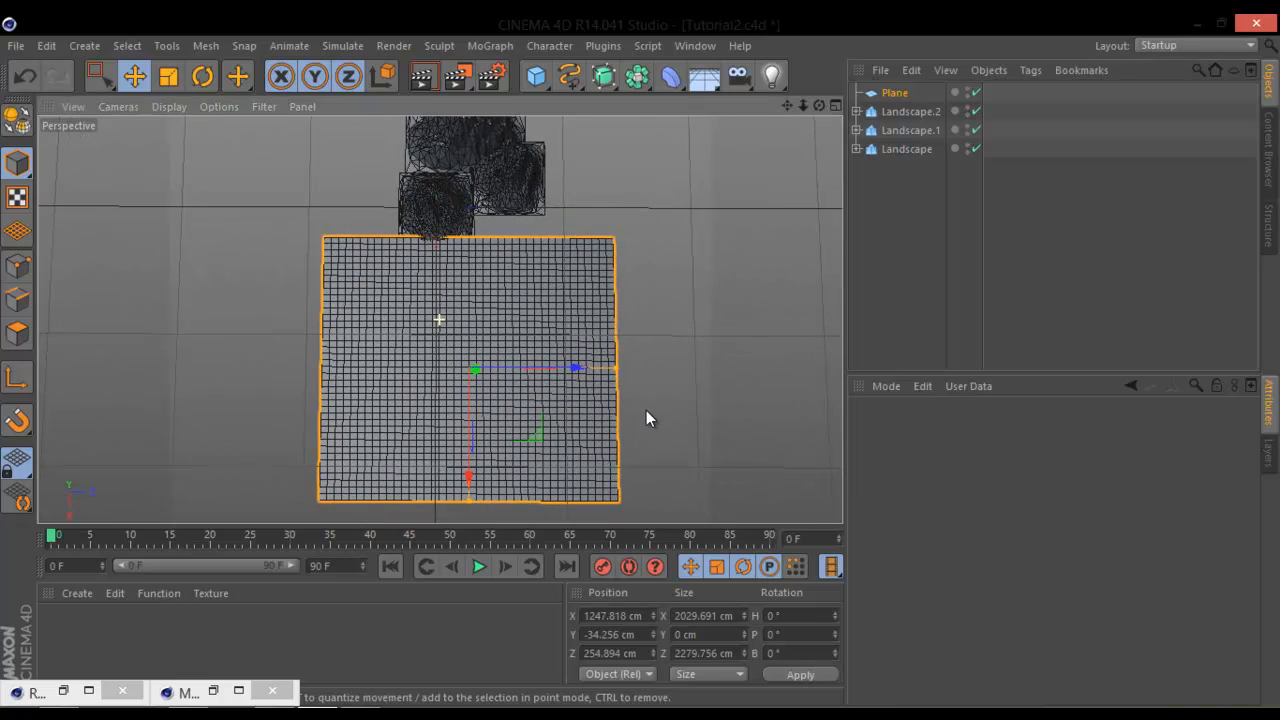
{"action": "left_click_drag", "start_coordinate": [467, 482], "coordinate": [471, 490]}
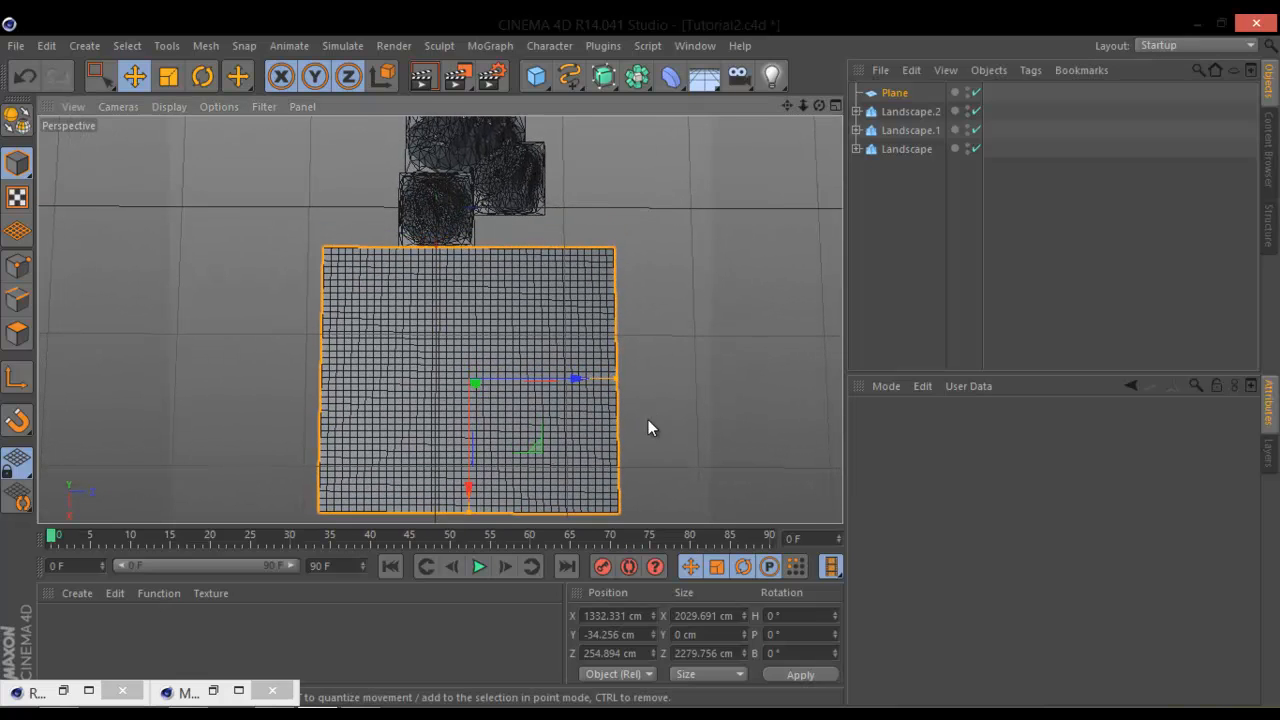
{"action": "left_click_drag", "start_coordinate": [648, 419], "coordinate": [649, 384], "text": "alt"}
{"action": "left_click", "coordinate": [901, 92]}
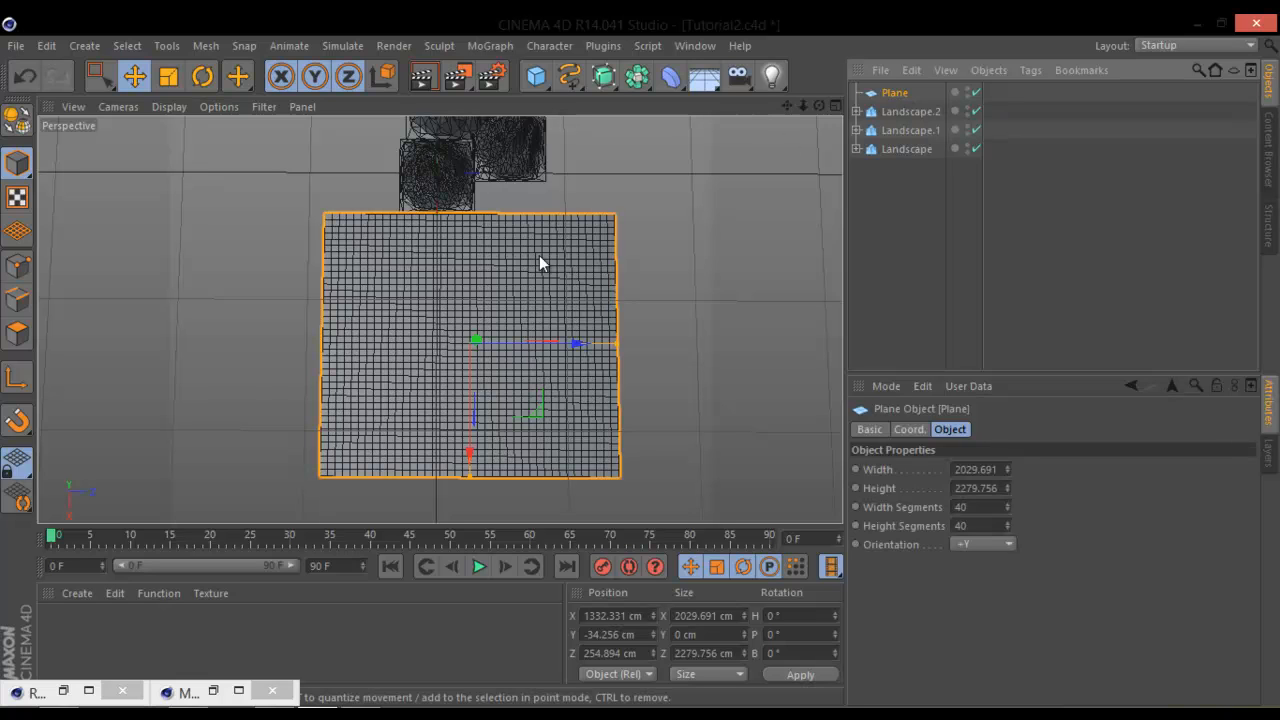
{"action": "left_click", "coordinate": [15, 120]}
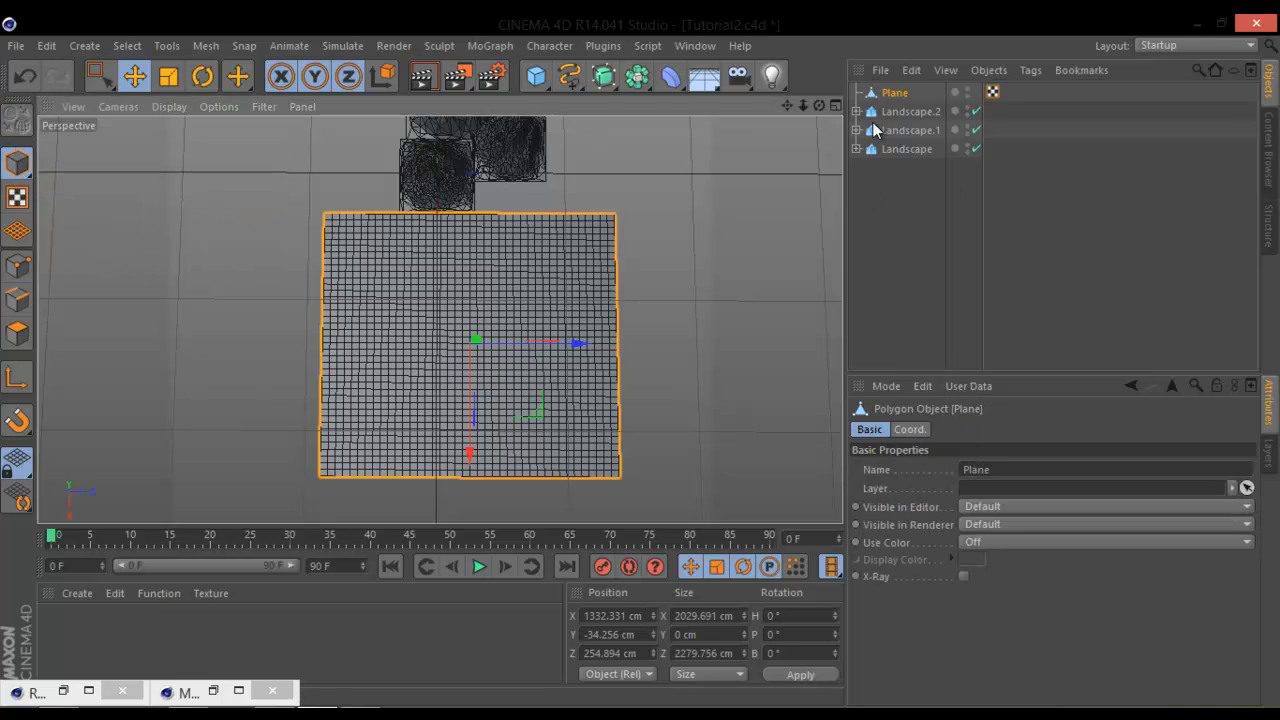
{"action": "left_click_drag", "start_coordinate": [812, 398], "coordinate": [690, 320], "text": "alt"}
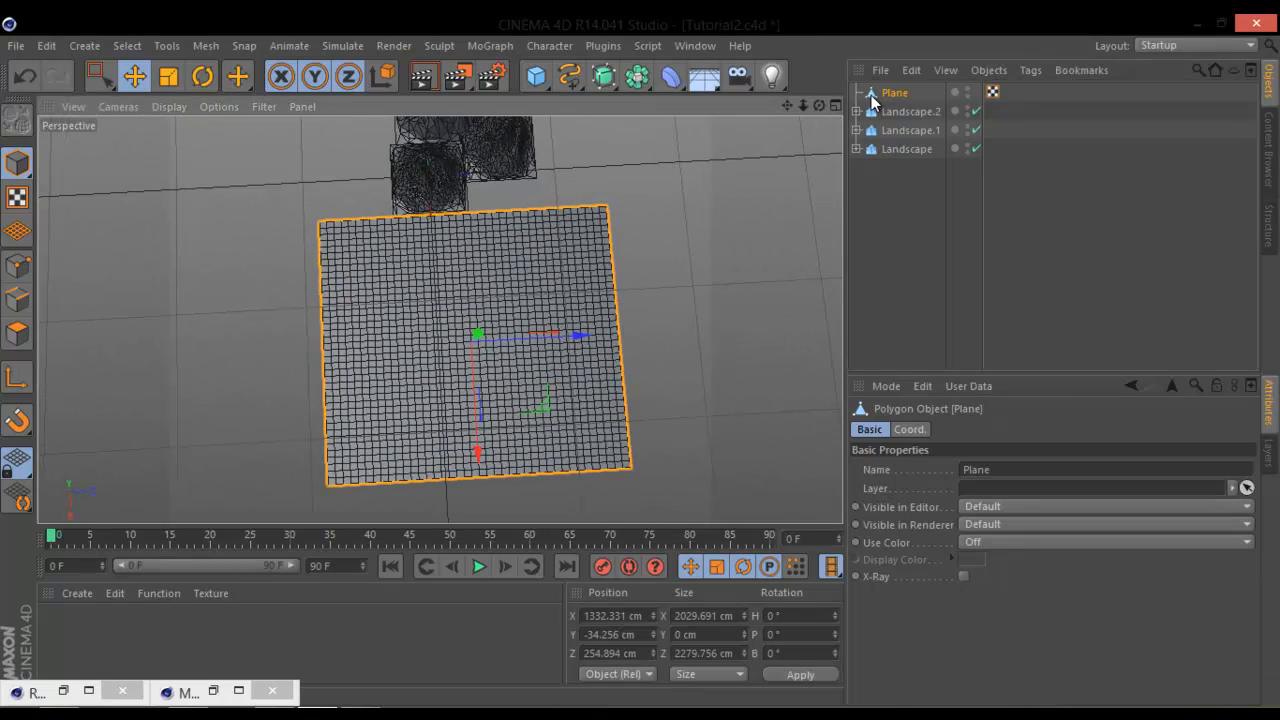
Step: Activate the Brush tool on the plane in point mode and set the brush mode to Pull
{"action": "left_click", "coordinate": [17, 265]}
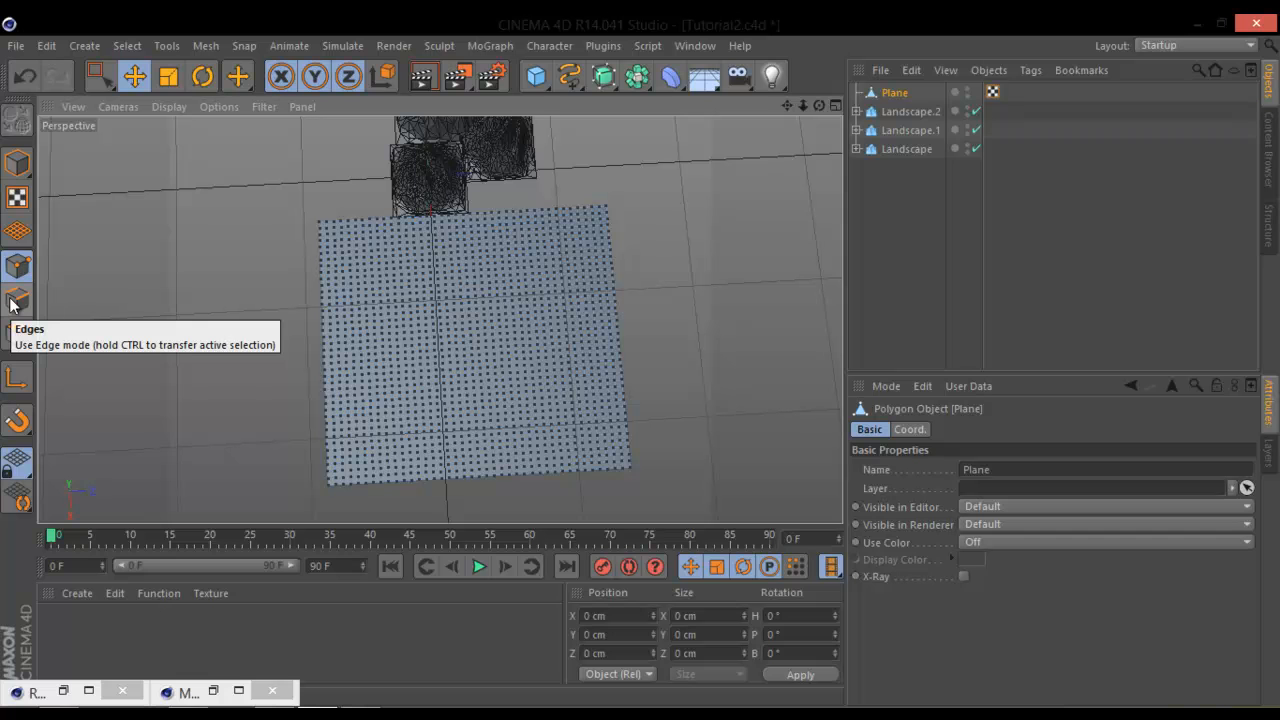
{"action": "left_click_drag", "start_coordinate": [552, 300], "coordinate": [554, 326], "text": "alt"}
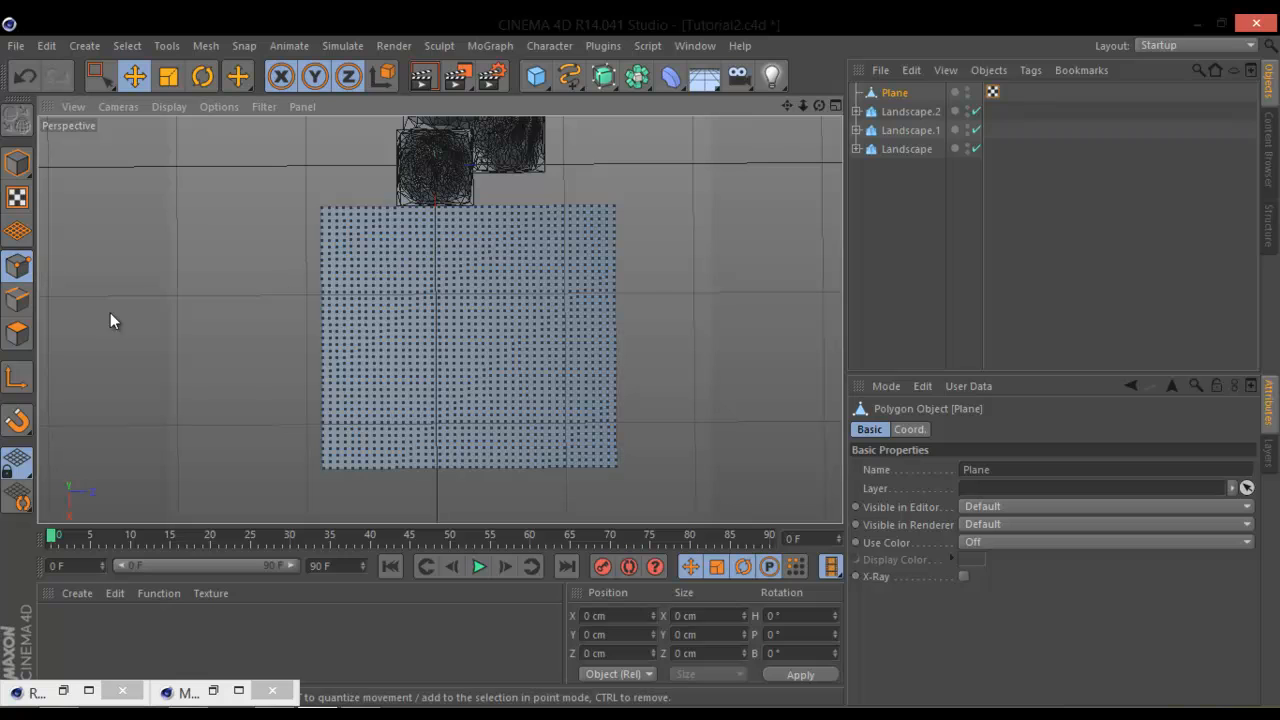
{"action": "left_click", "coordinate": [19, 336]}
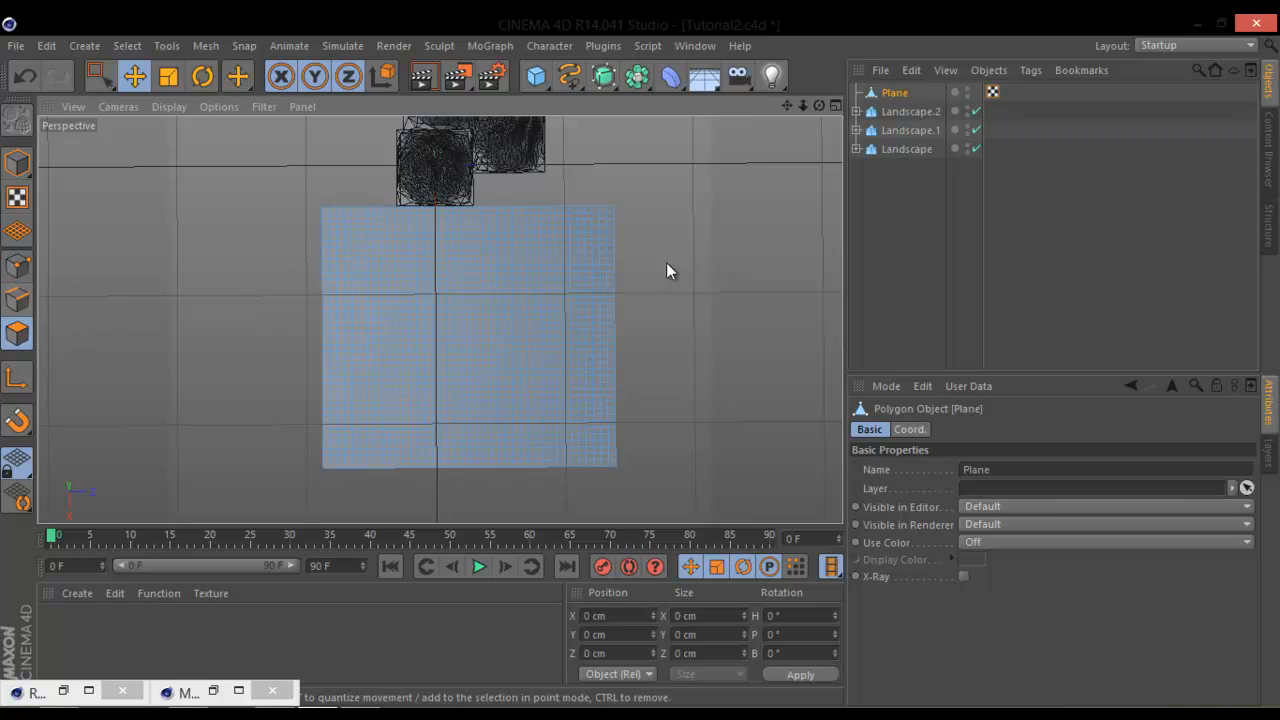
{"action": "right_click", "coordinate": [382, 238]}
{"action": "left_click", "coordinate": [438, 128]}
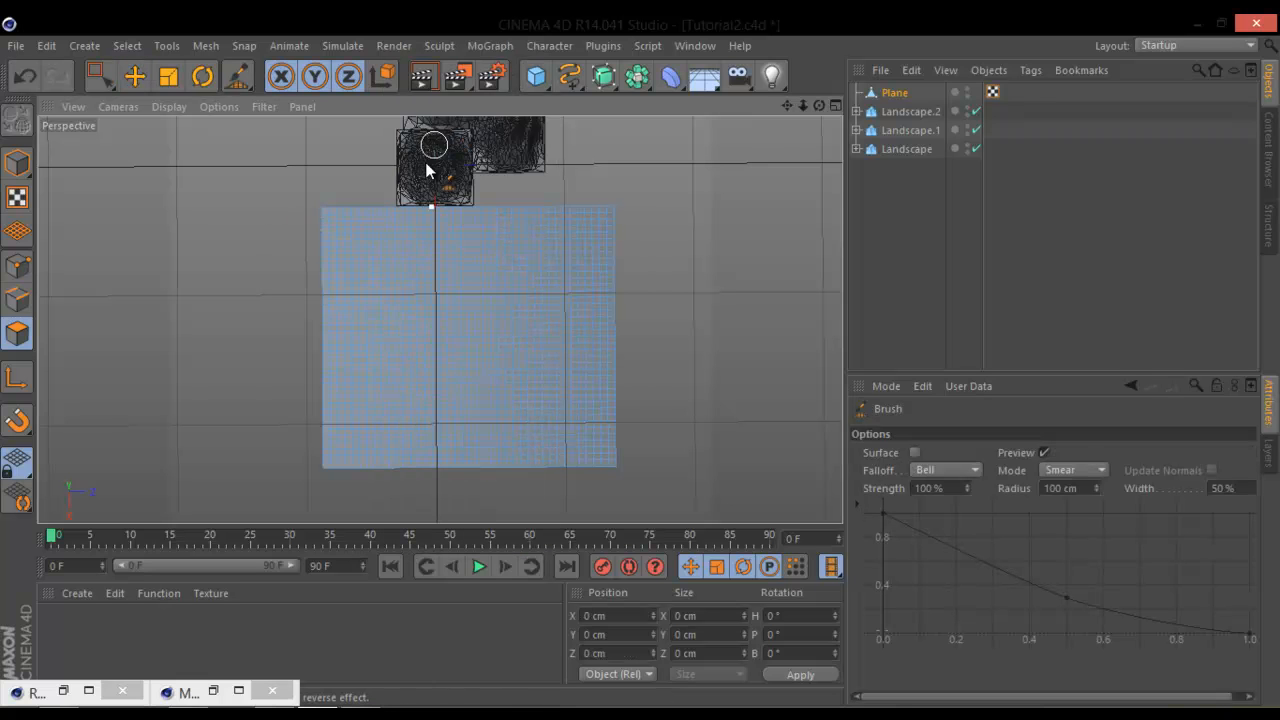
{"action": "left_click", "coordinate": [16, 270]}
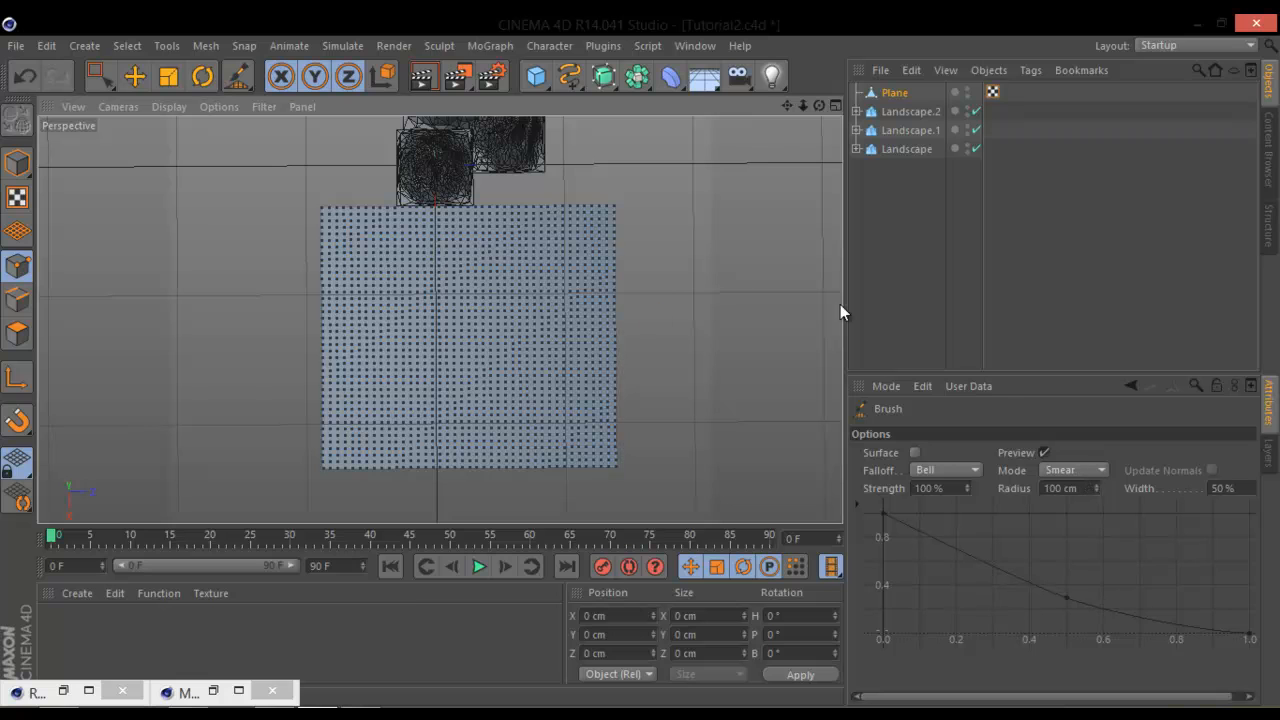
{"action": "right_click", "coordinate": [415, 319]}
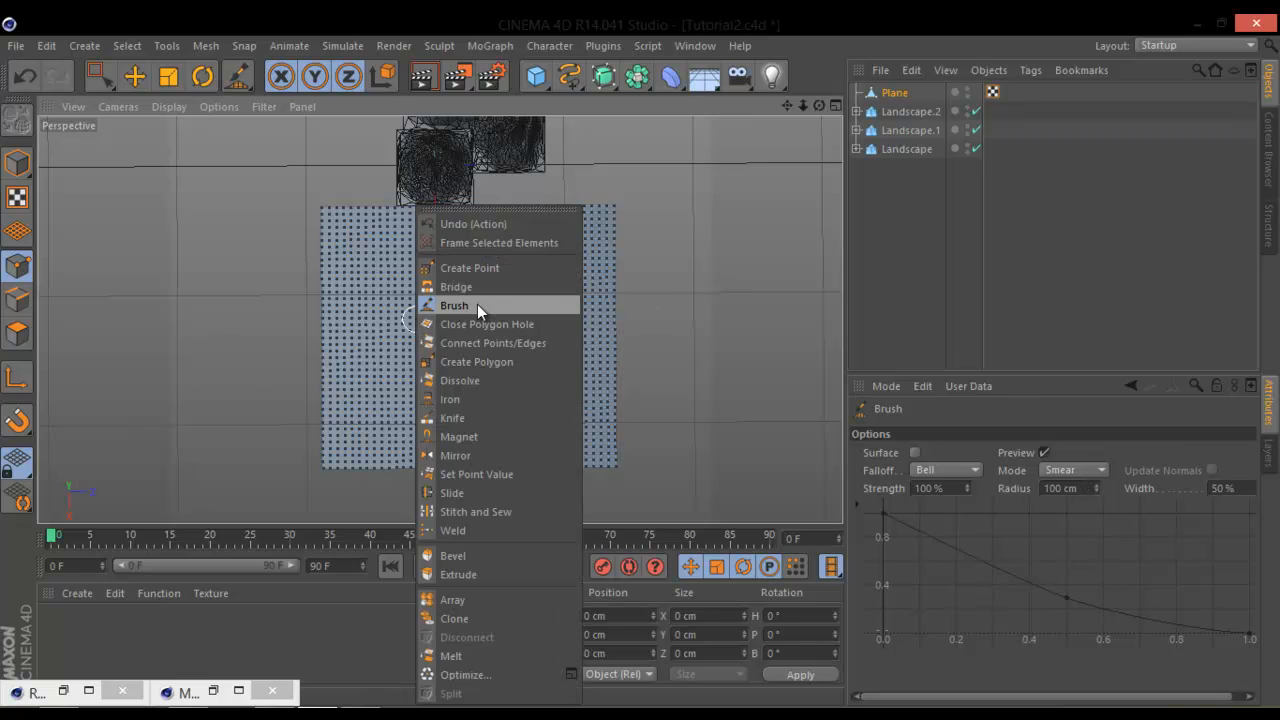
{"action": "left_click", "coordinate": [477, 304]}
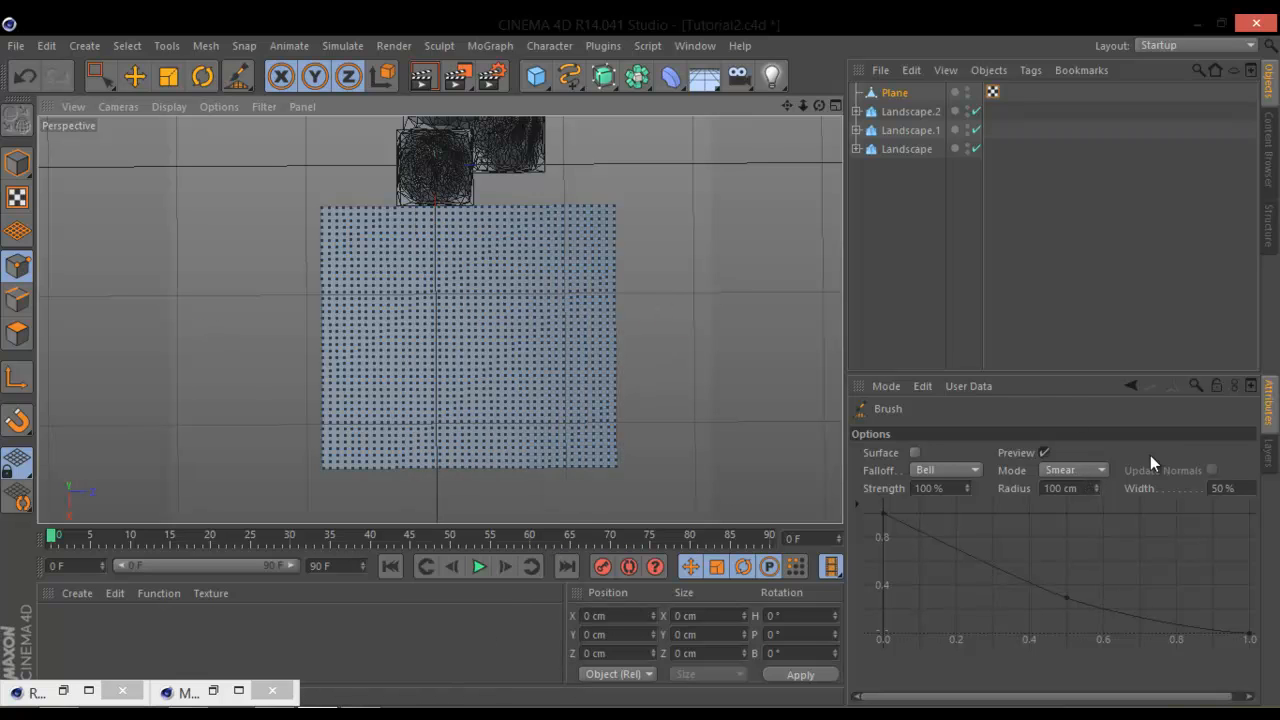
{"action": "left_click", "coordinate": [1085, 474]}
{"action": "left_click", "coordinate": [1058, 245]}
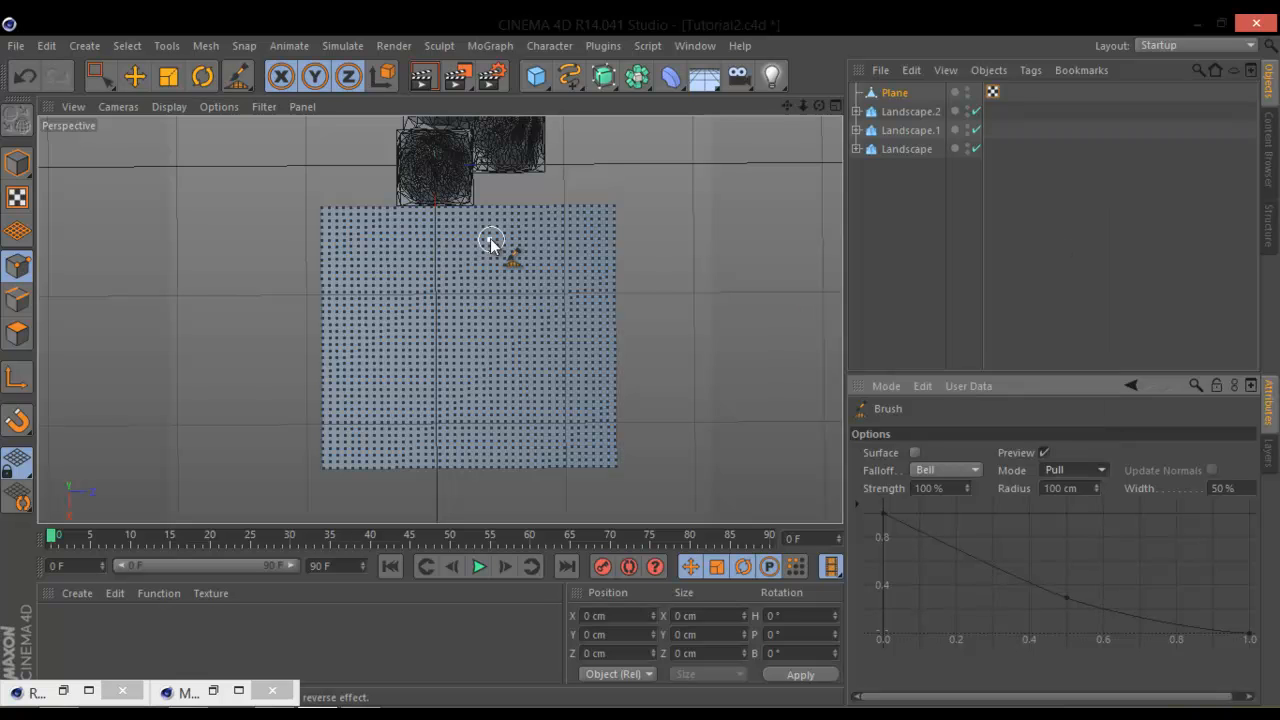
Step: Pull up jagged peaks along the plane's back and side edges with the brush, keeping the middle and front flat
{"action": "mouse_move", "coordinate": [491, 266]}
{"action": "left_mouse_down", "text": "alt"}
{"action": "mouse_move", "coordinate": [657, 371]}
{"action": "mouse_move", "coordinate": [473, 396]}
{"action": "mouse_move", "coordinate": [420, 356]}
{"action": "mouse_move", "coordinate": [290, 371]}
{"action": "mouse_move", "coordinate": [737, 343]}
{"action": "mouse_move", "coordinate": [743, 369]}
{"action": "mouse_move", "coordinate": [572, 435]}
{"action": "mouse_move", "coordinate": [731, 399]}
{"action": "mouse_move", "coordinate": [601, 403]}
{"action": "mouse_move", "coordinate": [583, 458]}
{"action": "mouse_move", "coordinate": [534, 512]}
{"action": "mouse_move", "coordinate": [592, 508]}
{"action": "mouse_move", "coordinate": [531, 502]}
{"action": "mouse_move", "coordinate": [548, 489]}
{"action": "mouse_move", "coordinate": [516, 484]}
{"action": "left_mouse_up", "text": "alt"}
{"action": "key", "text": "ctrl+z"}
{"action": "mouse_move", "coordinate": [677, 360]}
{"action": "left_mouse_down", "text": "alt"}
{"action": "mouse_move", "coordinate": [492, 486]}
{"action": "mouse_move", "coordinate": [405, 488]}
{"action": "mouse_move", "coordinate": [641, 360]}
{"action": "left_mouse_up", "text": "alt"}
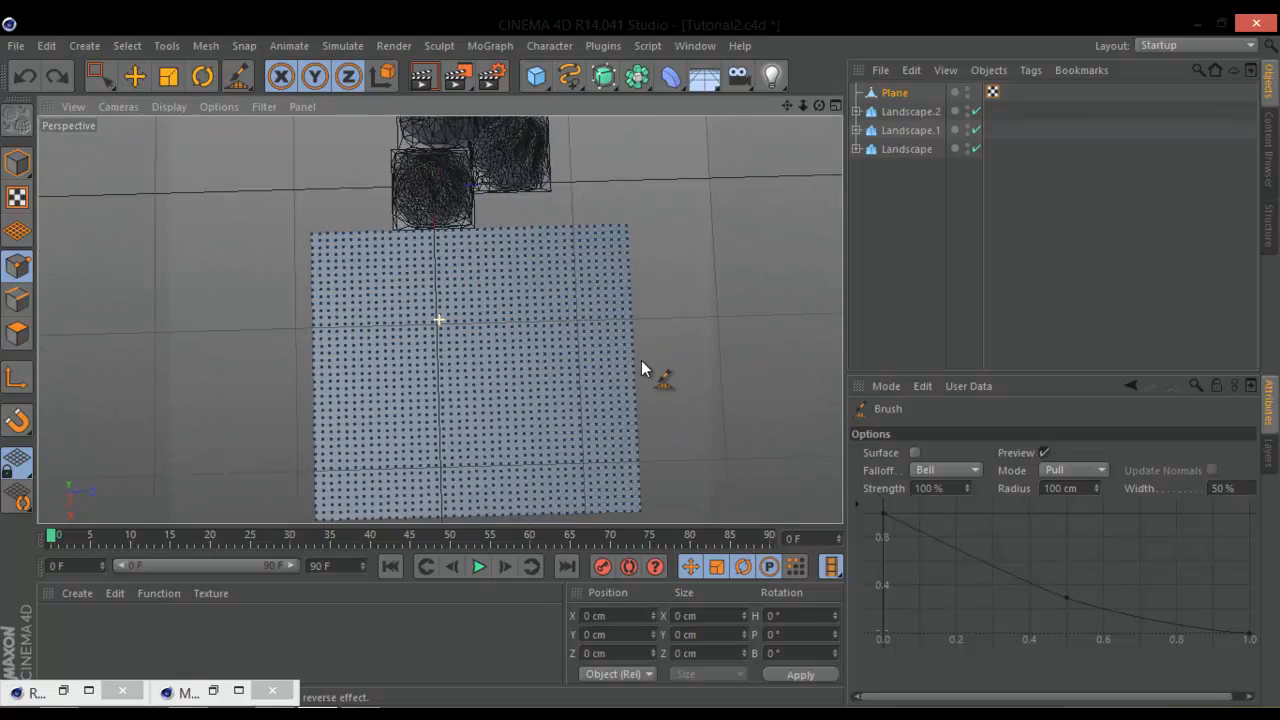
{"action": "left_click", "coordinate": [54, 50]}
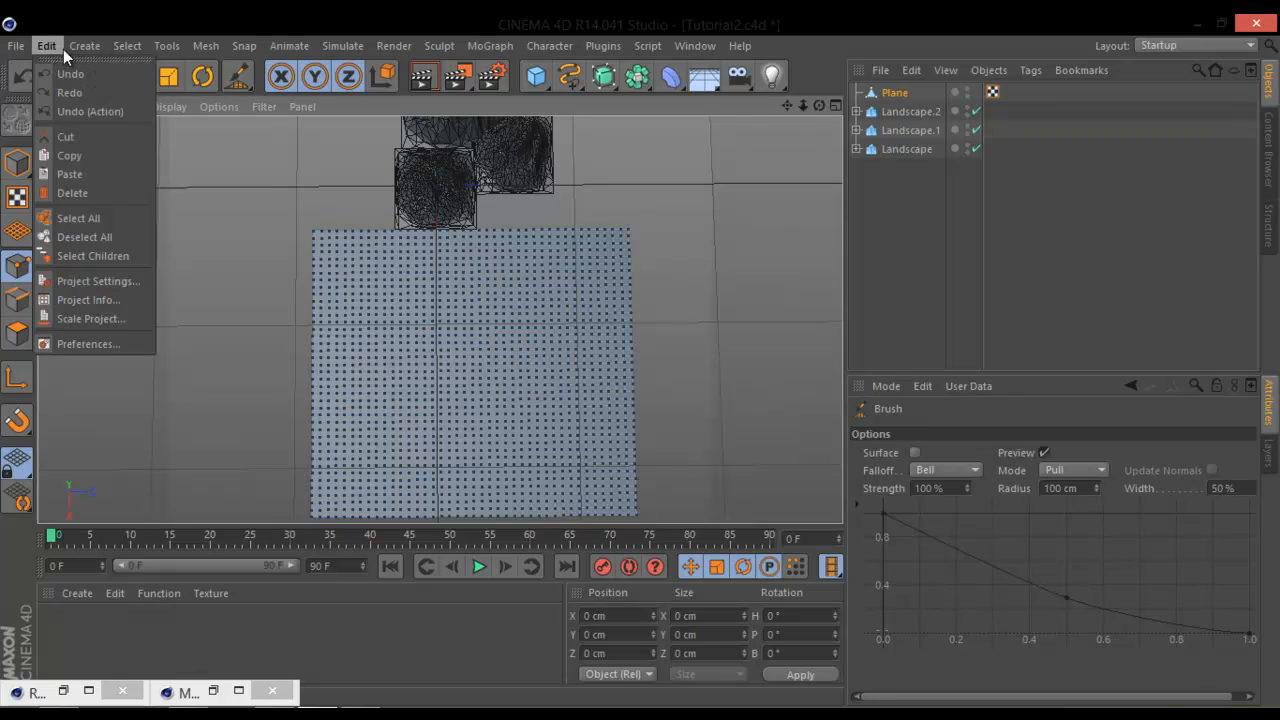
{"action": "left_click", "coordinate": [717, 106]}
{"action": "left_click_drag", "start_coordinate": [686, 300], "coordinate": [602, 316], "text": "alt"}
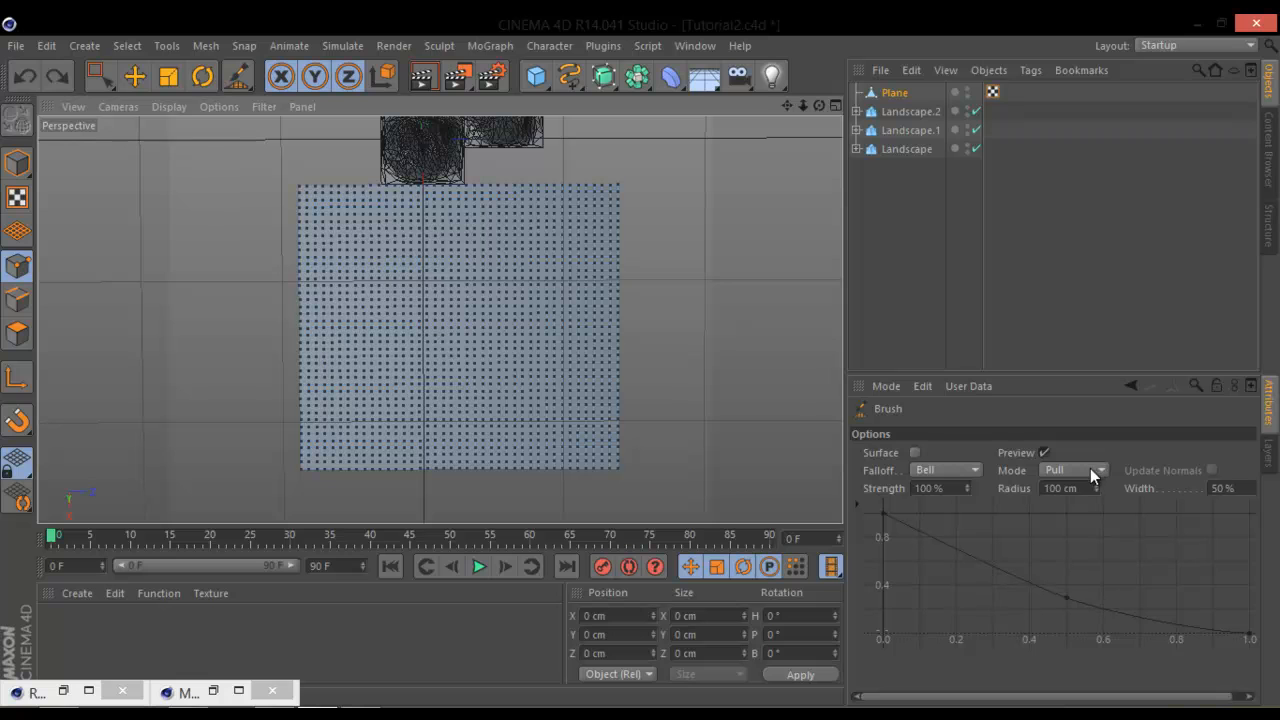
{"action": "mouse_move", "coordinate": [301, 197]}
{"action": "left_mouse_down"}
{"action": "mouse_move", "coordinate": [312, 450]}
{"action": "mouse_move", "coordinate": [315, 198]}
{"action": "mouse_move", "coordinate": [306, 206]}
{"action": "mouse_move", "coordinate": [455, 200]}
{"action": "mouse_move", "coordinate": [568, 234]}
{"action": "mouse_move", "coordinate": [612, 418]}
{"action": "mouse_move", "coordinate": [571, 257]}
{"action": "mouse_move", "coordinate": [466, 229]}
{"action": "mouse_move", "coordinate": [352, 252]}
{"action": "mouse_move", "coordinate": [369, 243]}
{"action": "mouse_move", "coordinate": [323, 380]}
{"action": "mouse_move", "coordinate": [414, 286]}
{"action": "mouse_move", "coordinate": [508, 270]}
{"action": "mouse_move", "coordinate": [600, 423]}
{"action": "mouse_move", "coordinate": [517, 246]}
{"action": "mouse_move", "coordinate": [380, 266]}
{"action": "mouse_move", "coordinate": [322, 413]}
{"action": "mouse_move", "coordinate": [337, 420]}
{"action": "mouse_move", "coordinate": [400, 251]}
{"action": "mouse_move", "coordinate": [557, 334]}
{"action": "mouse_move", "coordinate": [548, 450]}
{"action": "mouse_move", "coordinate": [566, 286]}
{"action": "mouse_move", "coordinate": [591, 457]}
{"action": "mouse_move", "coordinate": [594, 249]}
{"action": "mouse_move", "coordinate": [616, 306]}
{"action": "mouse_move", "coordinate": [614, 412]}
{"action": "mouse_move", "coordinate": [472, 234]}
{"action": "mouse_move", "coordinate": [637, 360]}
{"action": "mouse_move", "coordinate": [442, 175]}
{"action": "mouse_move", "coordinate": [470, 430]}
{"action": "mouse_move", "coordinate": [420, 184]}
{"action": "mouse_move", "coordinate": [640, 360]}
{"action": "left_mouse_up"}
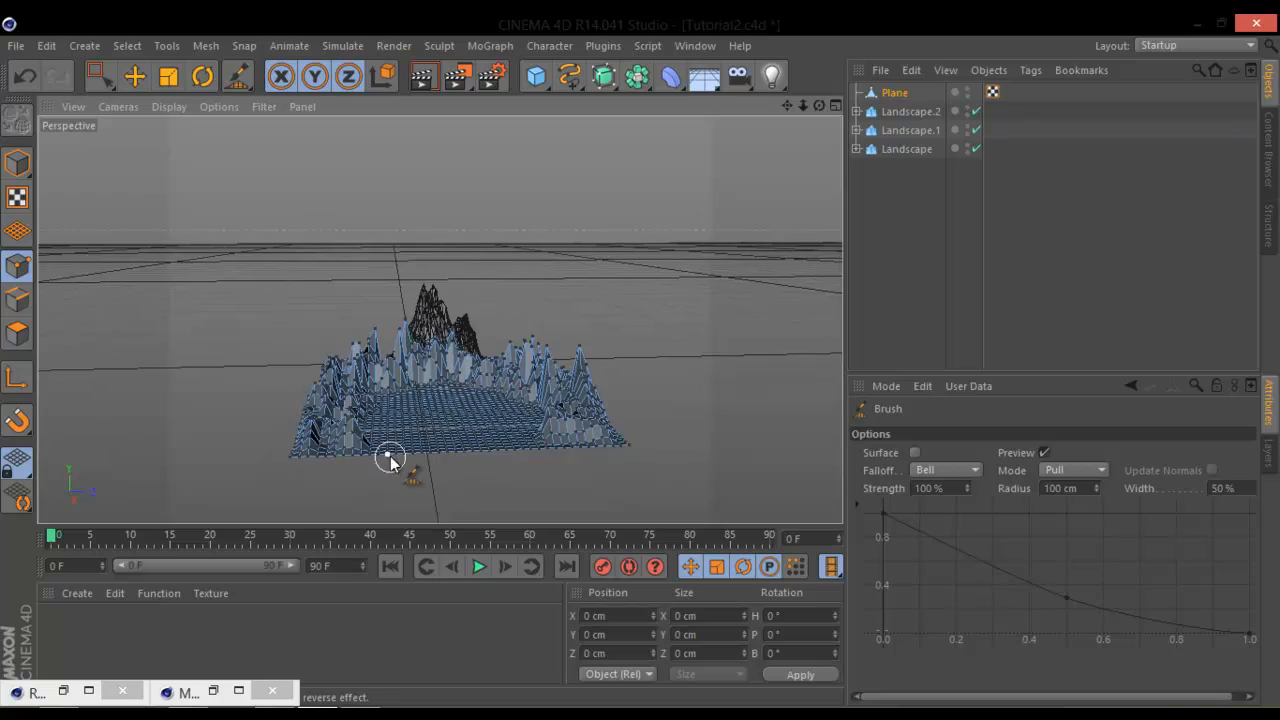
Step: Raise several small scattered bumps across the plane's flat middle area with the Pull brush
{"action": "right_click_drag", "start_coordinate": [391, 483], "coordinate": [486, 443], "text": "alt"}
{"action": "mouse_move", "coordinate": [486, 443]}
{"action": "left_mouse_down", "text": "alt"}
{"action": "mouse_move", "coordinate": [482, 464]}
{"action": "mouse_move", "coordinate": [535, 368]}
{"action": "mouse_move", "coordinate": [544, 428]}
{"action": "left_mouse_up", "text": "alt"}
{"action": "mouse_move", "coordinate": [564, 307]}
{"action": "left_mouse_down", "text": "alt"}
{"action": "mouse_move", "coordinate": [534, 300]}
{"action": "mouse_move", "coordinate": [524, 429]}
{"action": "mouse_move", "coordinate": [526, 416]}
{"action": "left_mouse_up", "text": "alt"}
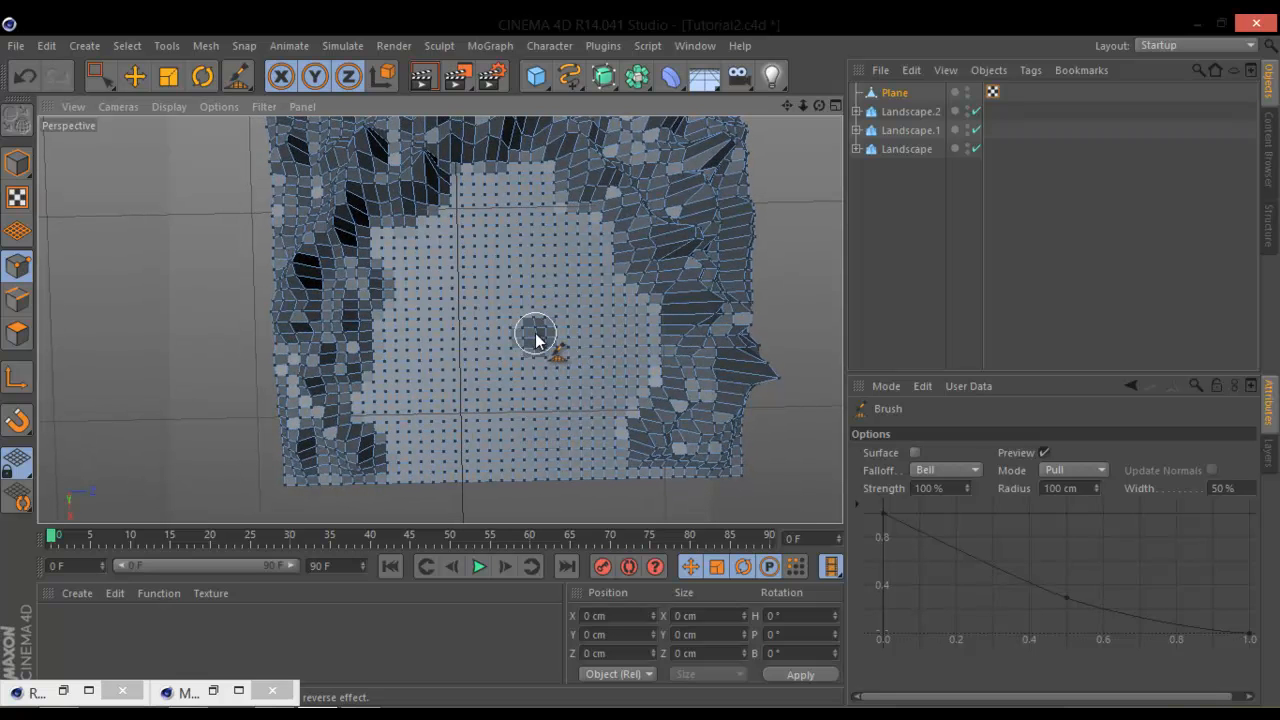
{"action": "left_click", "coordinate": [549, 430]}
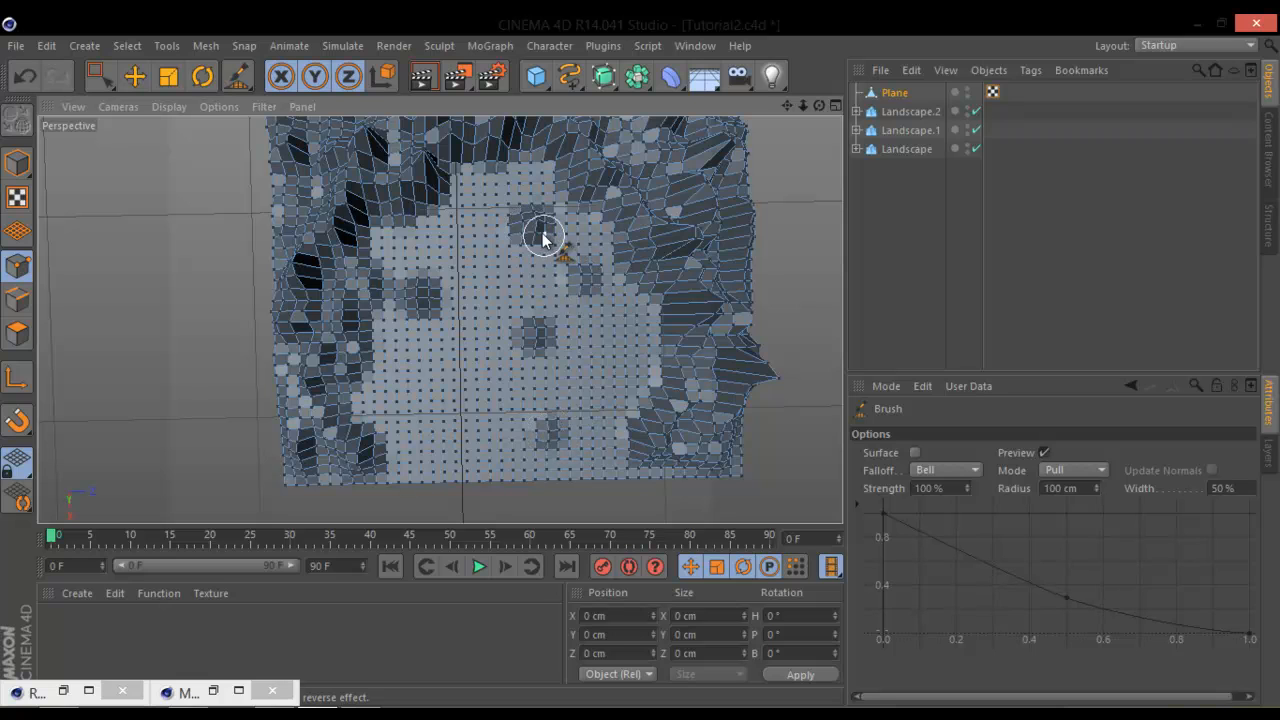
{"action": "mouse_move", "coordinate": [564, 310]}
{"action": "left_mouse_down", "text": "alt"}
{"action": "mouse_move", "coordinate": [508, 157]}
{"action": "mouse_move", "coordinate": [644, 360]}
{"action": "mouse_move", "coordinate": [589, 470]}
{"action": "left_mouse_up", "text": "alt"}
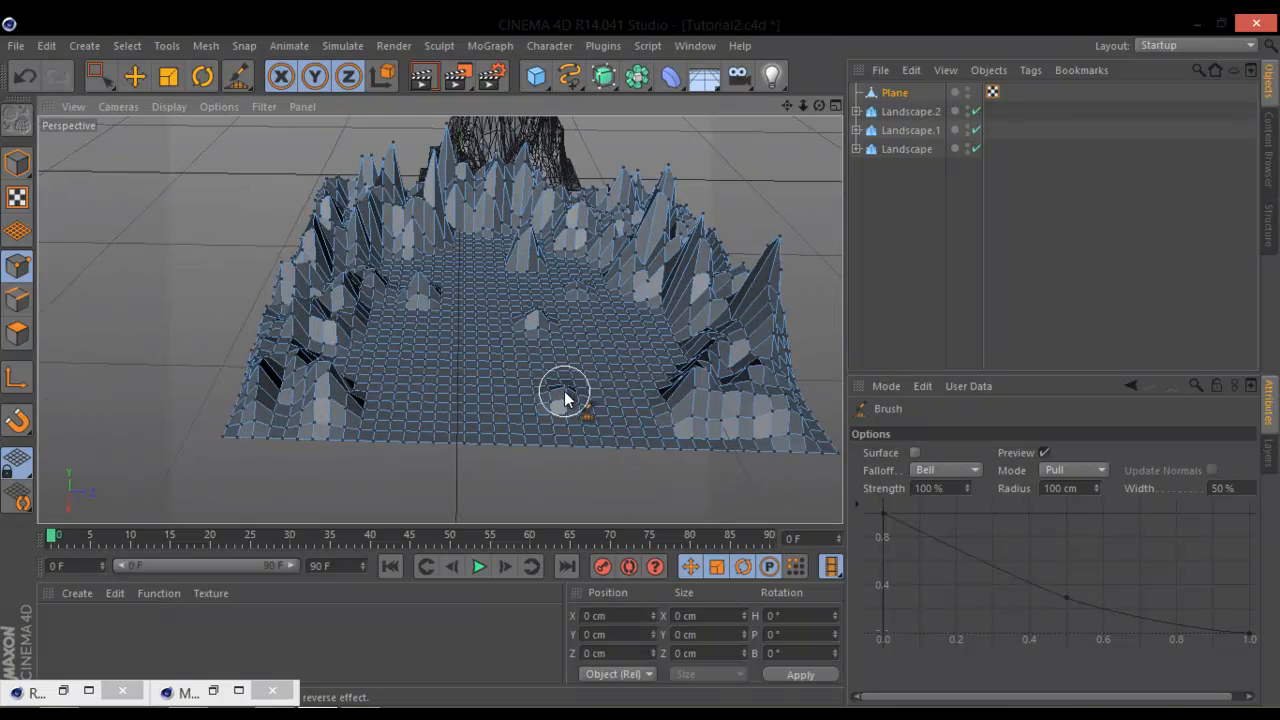
{"action": "mouse_move", "coordinate": [508, 418]}
{"action": "left_mouse_down", "text": "alt"}
{"action": "mouse_move", "coordinate": [488, 514]}
{"action": "mouse_move", "coordinate": [450, 508]}
{"action": "left_mouse_up", "text": "alt"}
{"action": "left_click_drag", "start_coordinate": [450, 326], "coordinate": [437, 338]}
{"action": "left_click_drag", "start_coordinate": [641, 331], "coordinate": [628, 332]}
Step: Set the brush strength to -96 % and push a few dents into the plane's middle area
{"action": "left_click_drag", "start_coordinate": [968, 490], "coordinate": [968, 490]}
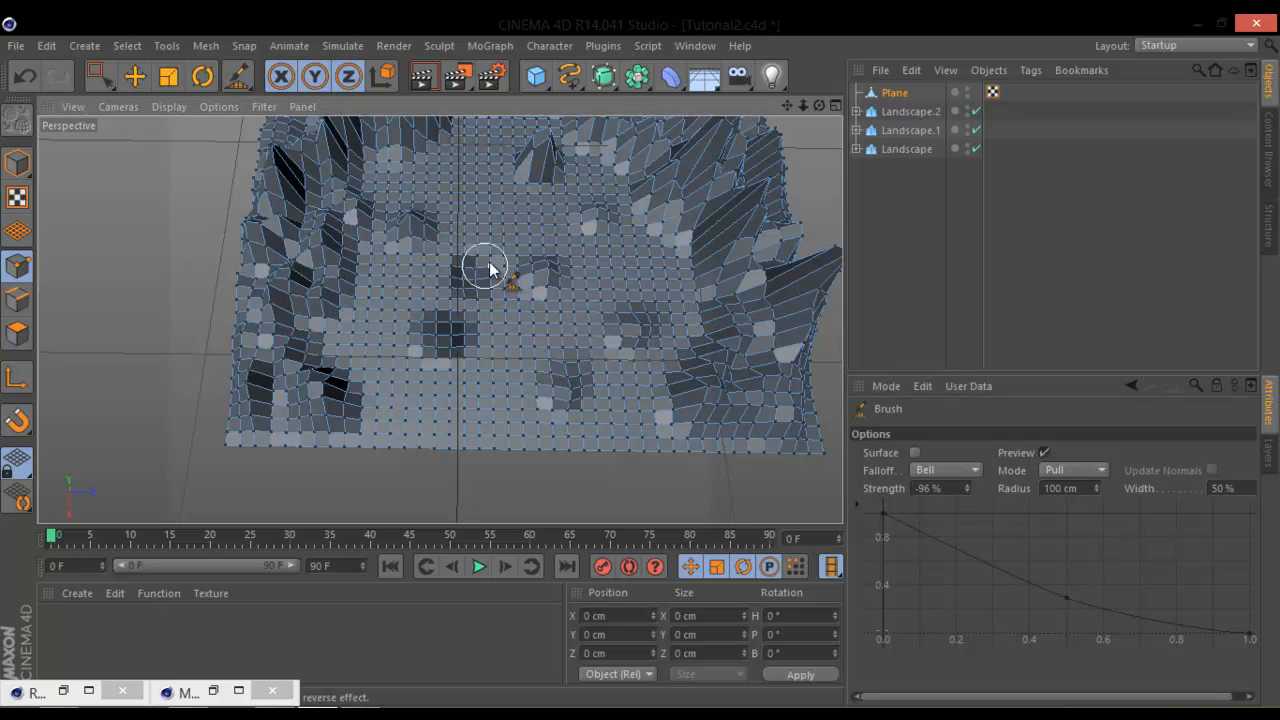
{"action": "mouse_move", "coordinate": [530, 305]}
{"action": "left_mouse_down", "text": "alt"}
{"action": "mouse_move", "coordinate": [641, 370]}
{"action": "mouse_move", "coordinate": [531, 211]}
{"action": "mouse_move", "coordinate": [527, 307]}
{"action": "left_mouse_up", "text": "alt"}
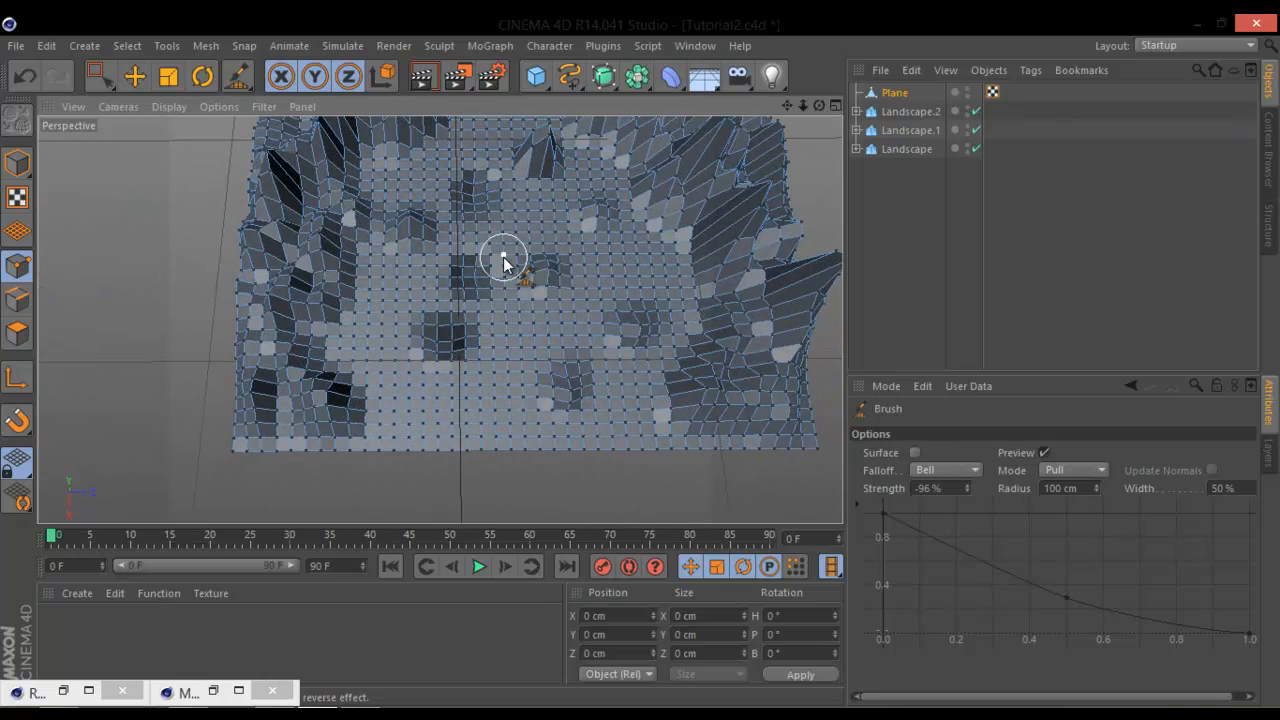
{"action": "mouse_move", "coordinate": [503, 257]}
{"action": "middle_mouse_down"}
{"action": "mouse_move", "coordinate": [520, 254]}
{"action": "mouse_move", "coordinate": [505, 260]}
{"action": "middle_mouse_up"}
Step: Enlarge the brush radius to about 198 cm and sculpt broader uneven terrain across the plane's middle
{"action": "left_click_drag", "start_coordinate": [1094, 491], "coordinate": [1094, 487]}
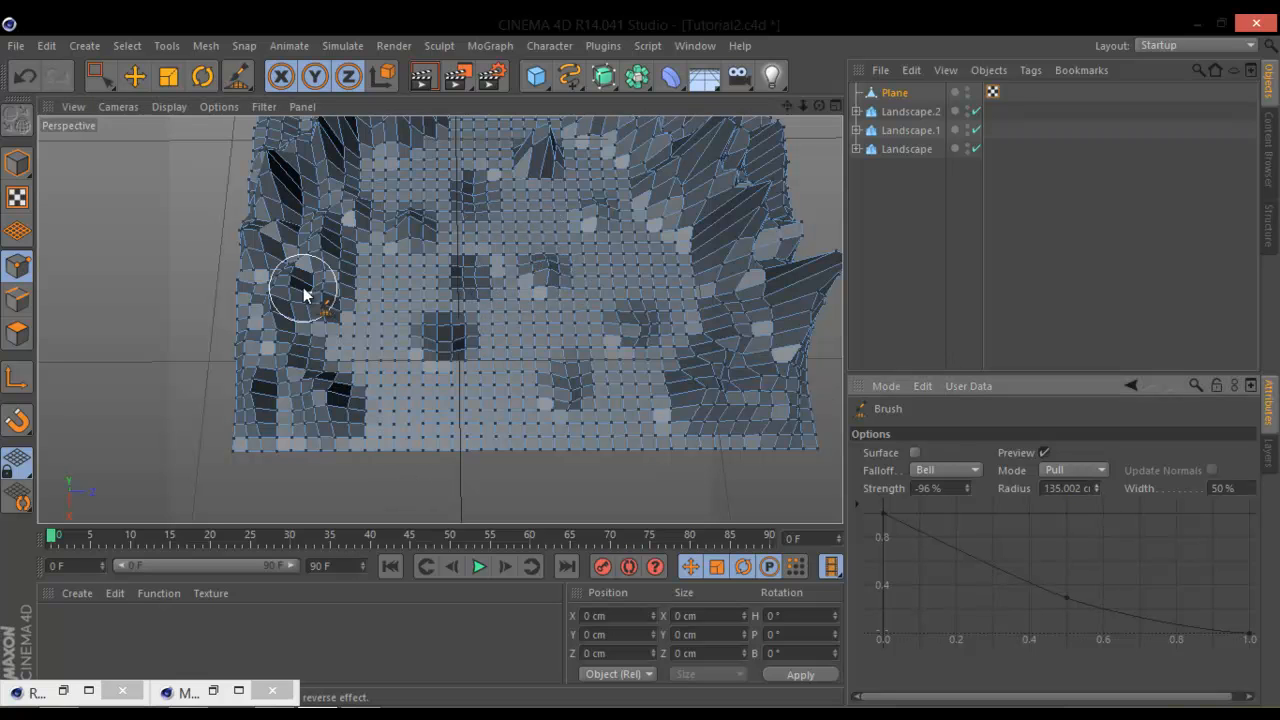
{"action": "scroll", "coordinate": [546, 276], "scroll_direction": "down", "scroll_amount": 4}
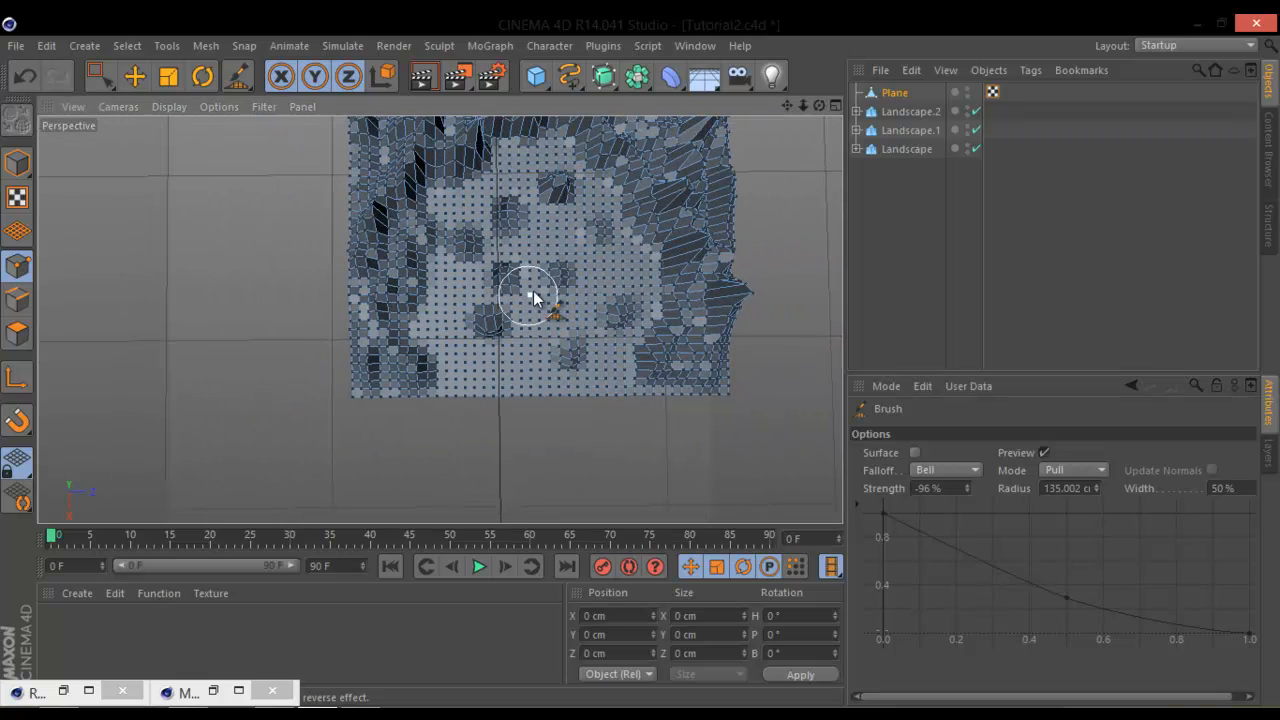
{"action": "mouse_move", "coordinate": [549, 318]}
{"action": "left_mouse_down", "text": "alt"}
{"action": "mouse_move", "coordinate": [508, 354]}
{"action": "mouse_move", "coordinate": [502, 307]}
{"action": "left_mouse_up", "text": "alt"}
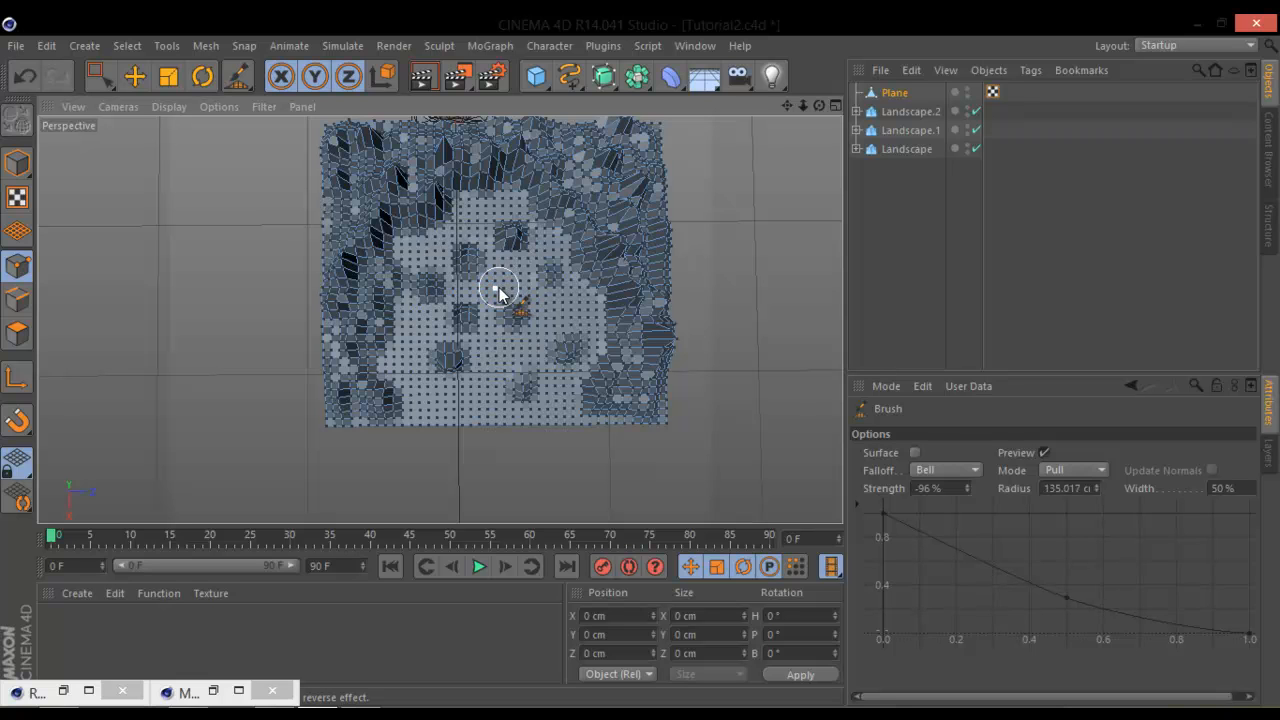
{"action": "left_click_drag", "start_coordinate": [504, 285], "coordinate": [506, 289]}
{"action": "mouse_move", "coordinate": [485, 243]}
{"action": "left_mouse_down"}
{"action": "mouse_move", "coordinate": [449, 263]}
{"action": "mouse_move", "coordinate": [471, 243]}
{"action": "mouse_move", "coordinate": [549, 277]}
{"action": "mouse_move", "coordinate": [581, 332]}
{"action": "mouse_move", "coordinate": [549, 409]}
{"action": "mouse_move", "coordinate": [537, 363]}
{"action": "mouse_move", "coordinate": [494, 329]}
{"action": "mouse_move", "coordinate": [401, 338]}
{"action": "mouse_move", "coordinate": [434, 354]}
{"action": "mouse_move", "coordinate": [420, 366]}
{"action": "mouse_move", "coordinate": [466, 400]}
{"action": "mouse_move", "coordinate": [417, 412]}
{"action": "mouse_move", "coordinate": [605, 381]}
{"action": "mouse_move", "coordinate": [558, 395]}
{"action": "mouse_move", "coordinate": [576, 311]}
{"action": "mouse_move", "coordinate": [486, 320]}
{"action": "mouse_move", "coordinate": [478, 92]}
{"action": "mouse_move", "coordinate": [500, 280]}
{"action": "mouse_move", "coordinate": [673, 258]}
{"action": "mouse_move", "coordinate": [666, 122]}
{"action": "mouse_move", "coordinate": [639, 360]}
{"action": "left_mouse_up"}
Step: Add a camera from a low front view facing the mountains and look through it
{"action": "mouse_move", "coordinate": [534, 437]}
{"action": "right_mouse_down", "text": "alt"}
{"action": "mouse_move", "coordinate": [588, 428]}
{"action": "mouse_move", "coordinate": [473, 383]}
{"action": "right_mouse_up", "text": "alt"}
{"action": "middle_click_drag", "start_coordinate": [473, 383], "coordinate": [489, 385], "text": "alt"}
{"action": "left_click_drag", "start_coordinate": [511, 339], "coordinate": [413, 366], "text": "alt"}
{"action": "scroll", "coordinate": [405, 370], "scroll_direction": "down", "scroll_amount": 4}
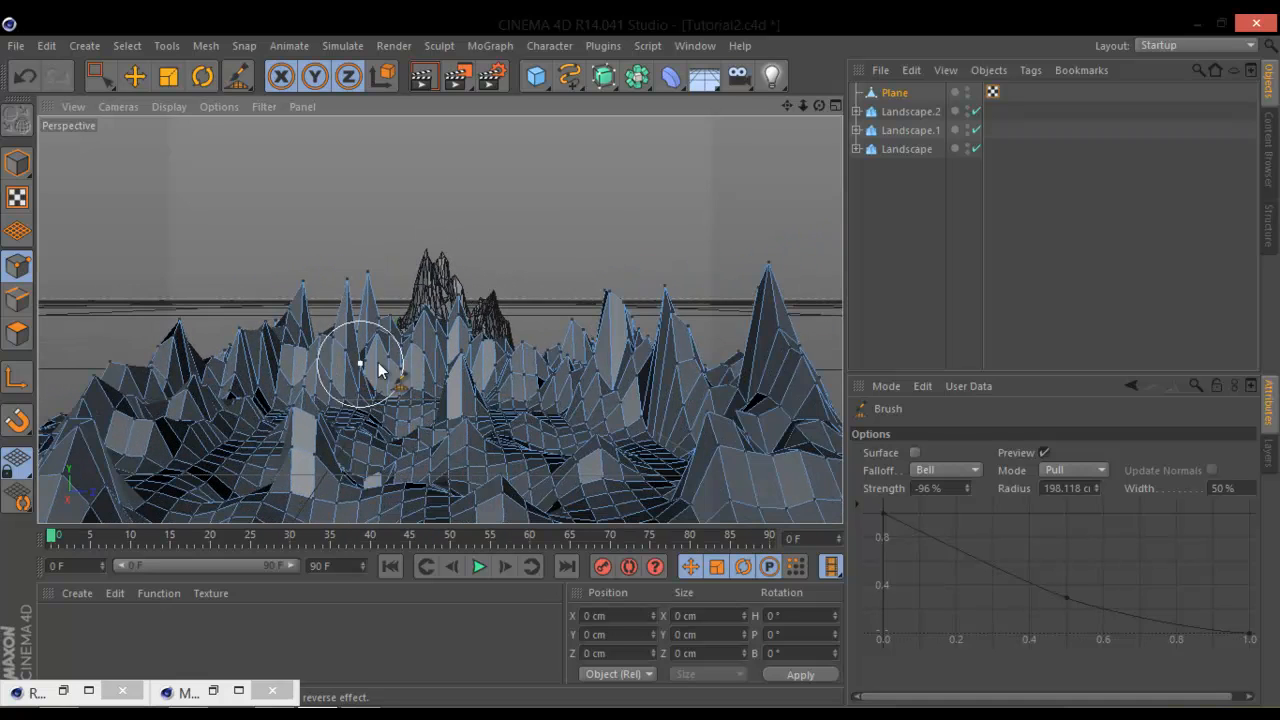
{"action": "left_click", "coordinate": [741, 76]}
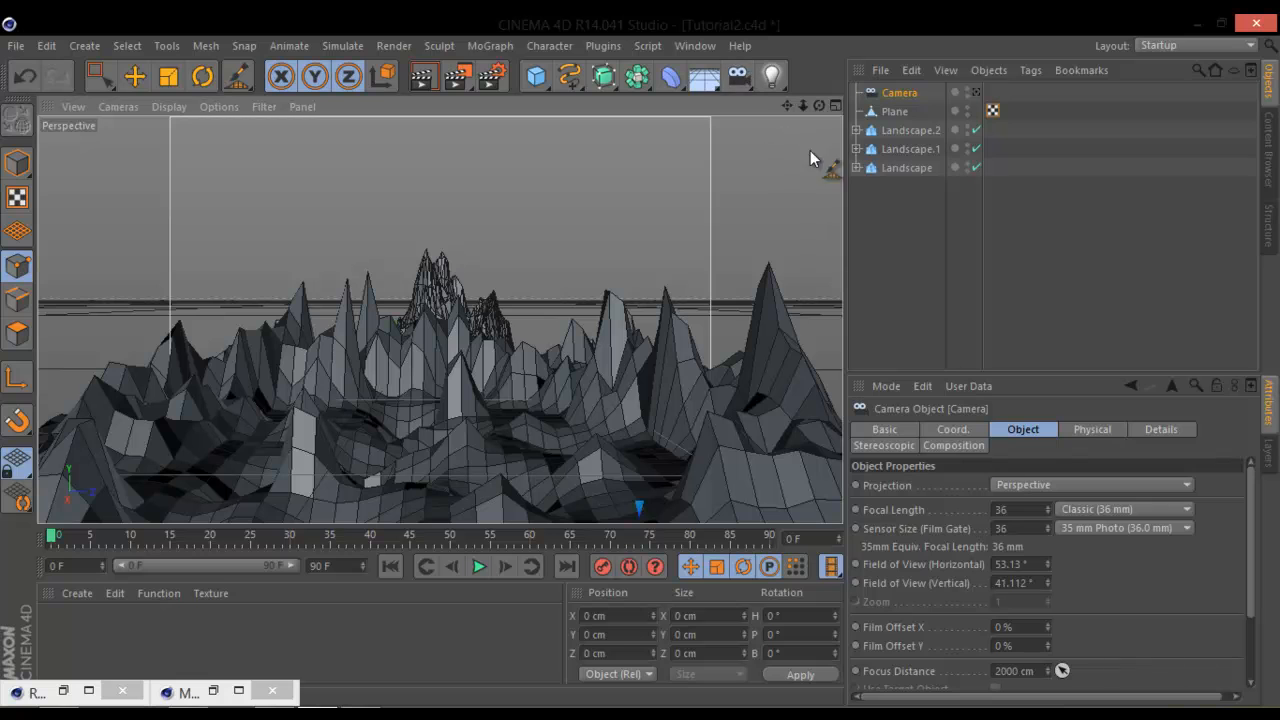
{"action": "left_click", "coordinate": [976, 92]}
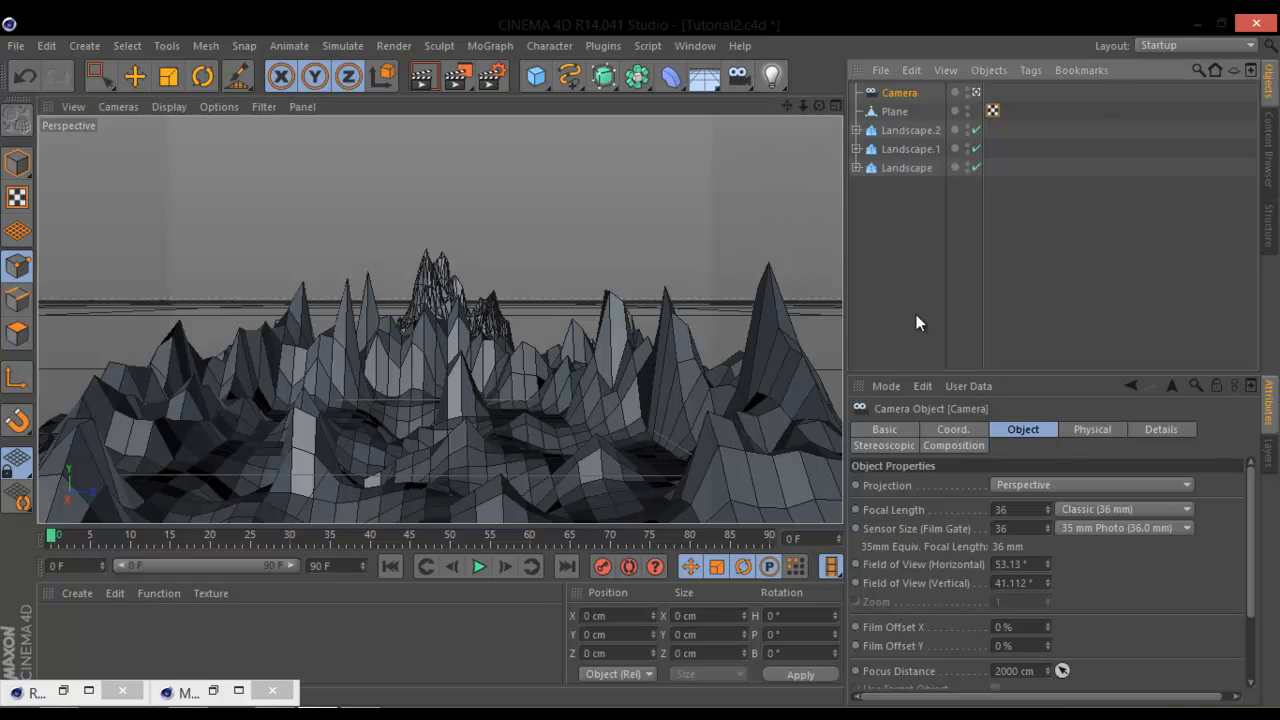
Step: Set the camera's horizontal field of view to 56.2° and tilt the camera to reframe the terrain slightly lower
{"action": "mouse_move", "coordinate": [1046, 564]}
{"action": "left_mouse_down"}
{"action": "mouse_move", "coordinate": [1047, 553]}
{"action": "mouse_move", "coordinate": [1048, 577]}
{"action": "mouse_move", "coordinate": [1046, 564]}
{"action": "left_mouse_up"}
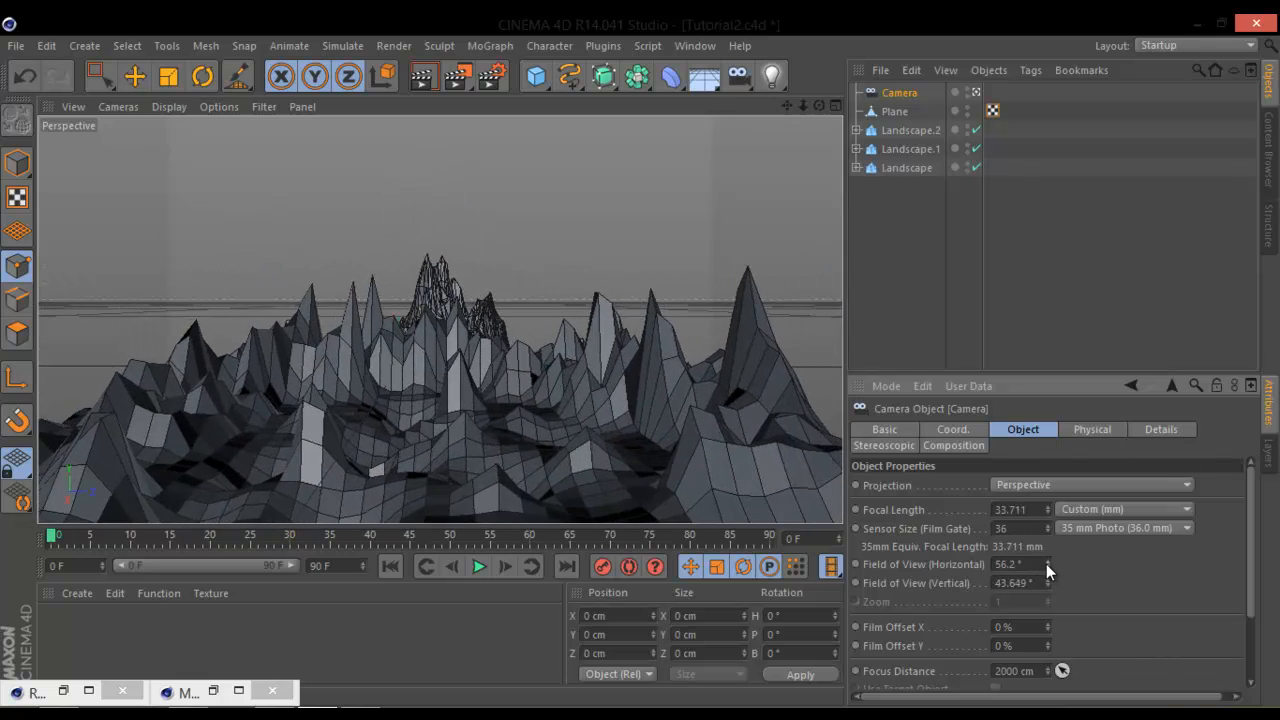
{"action": "left_click_drag", "start_coordinate": [538, 408], "coordinate": [524, 380], "text": "alt"}
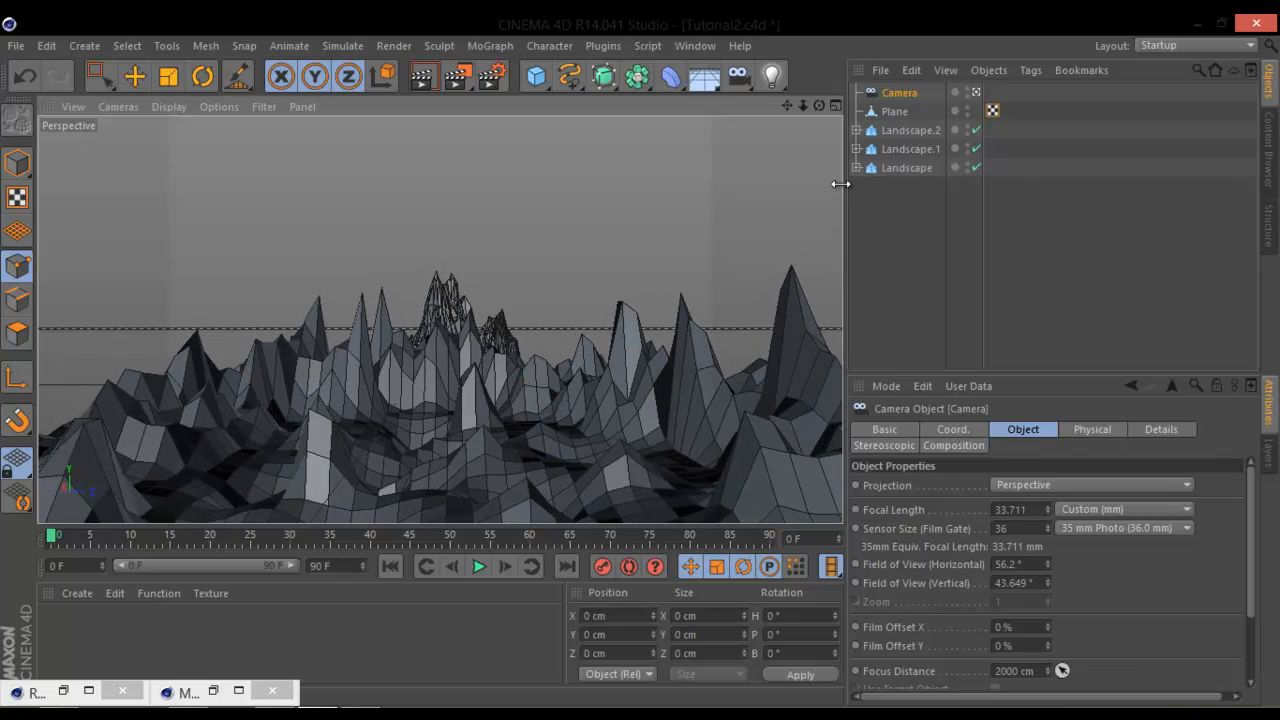
Step: Add a Polygon Reduction deformer as a child of the plane and set its reduction strength to 62 %
{"action": "left_click", "coordinate": [895, 112]}
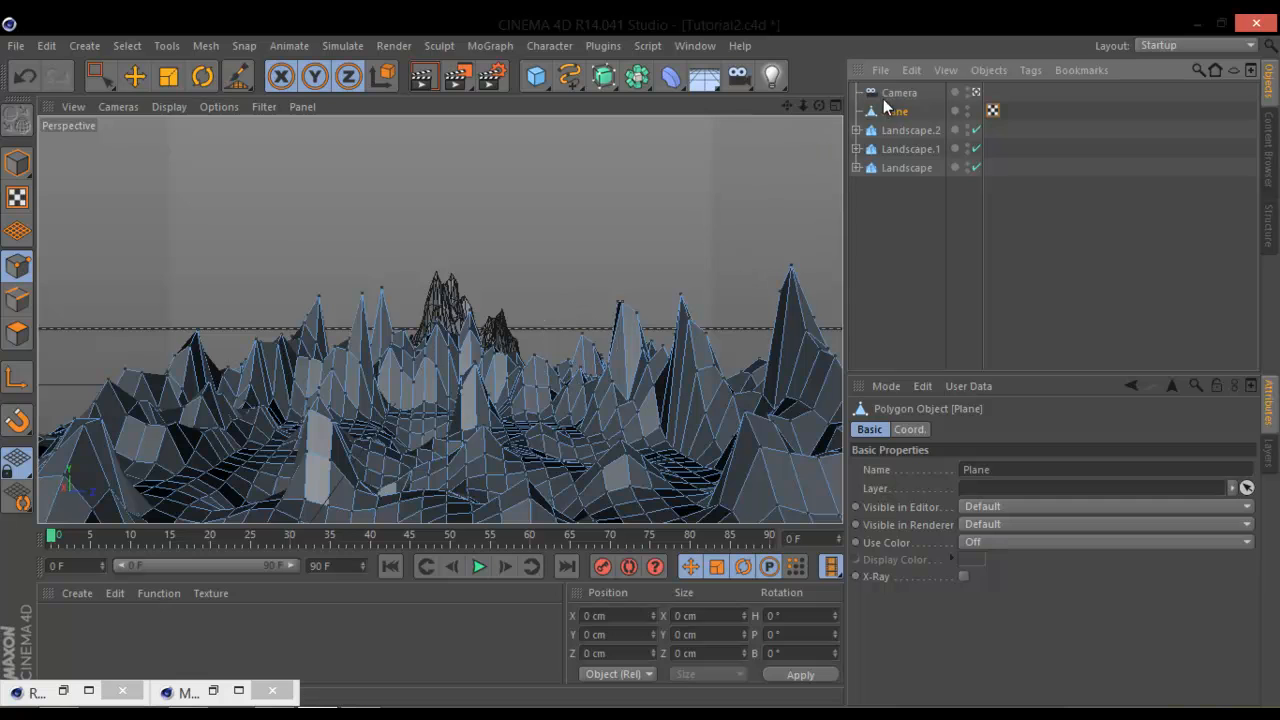
{"action": "left_click", "coordinate": [664, 80]}
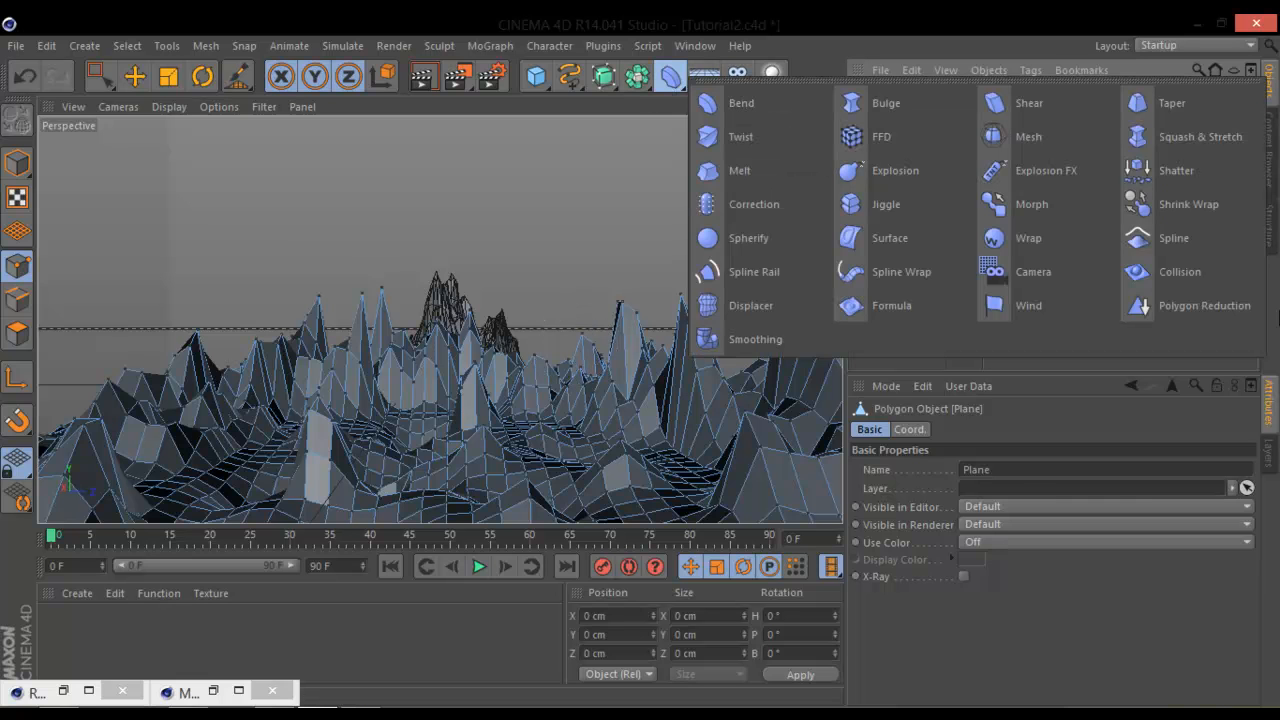
{"action": "left_click", "coordinate": [1213, 299]}
{"action": "left_click_drag", "start_coordinate": [905, 122], "coordinate": [897, 132]}
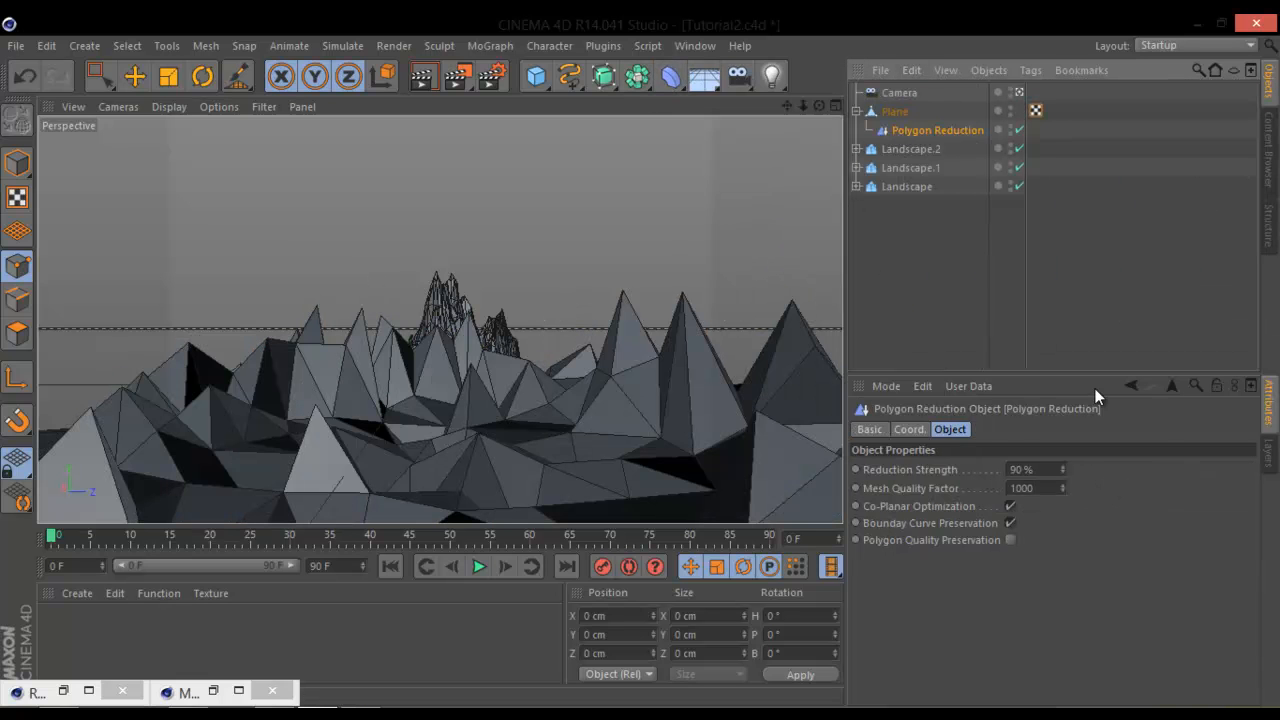
{"action": "left_click_drag", "start_coordinate": [1066, 470], "coordinate": [1064, 475]}
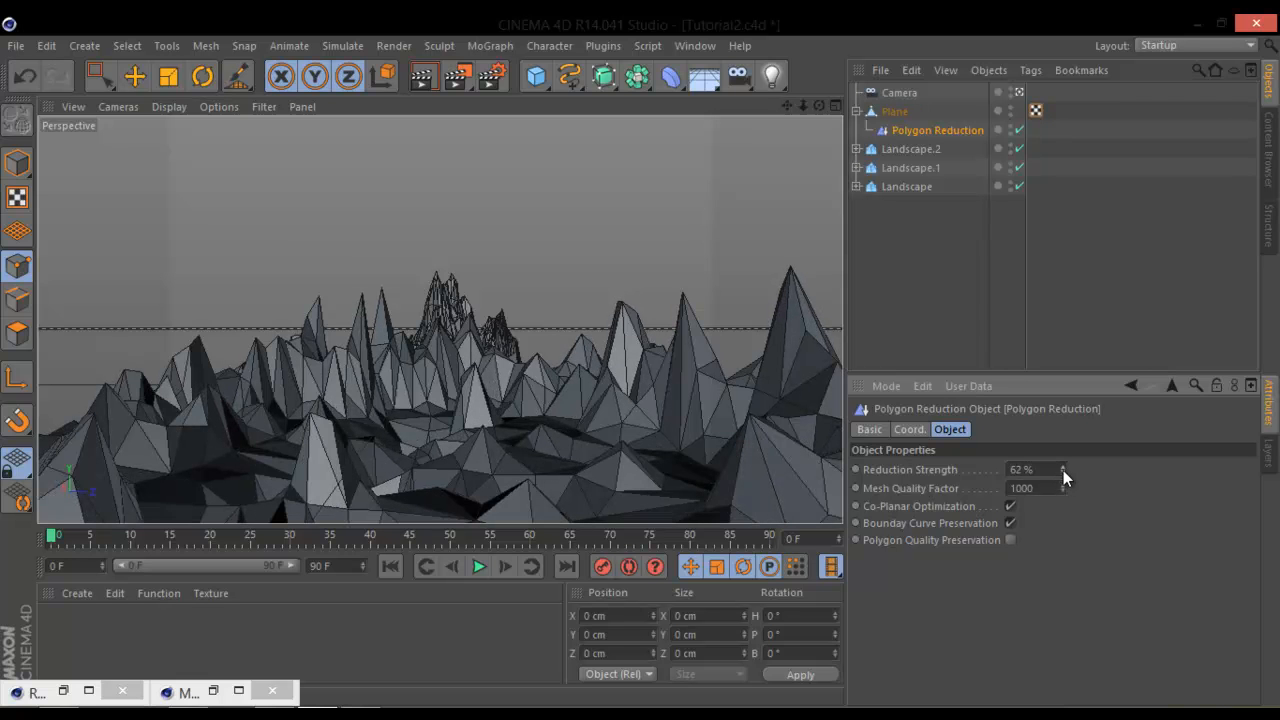
{"action": "left_click", "coordinate": [857, 112]}
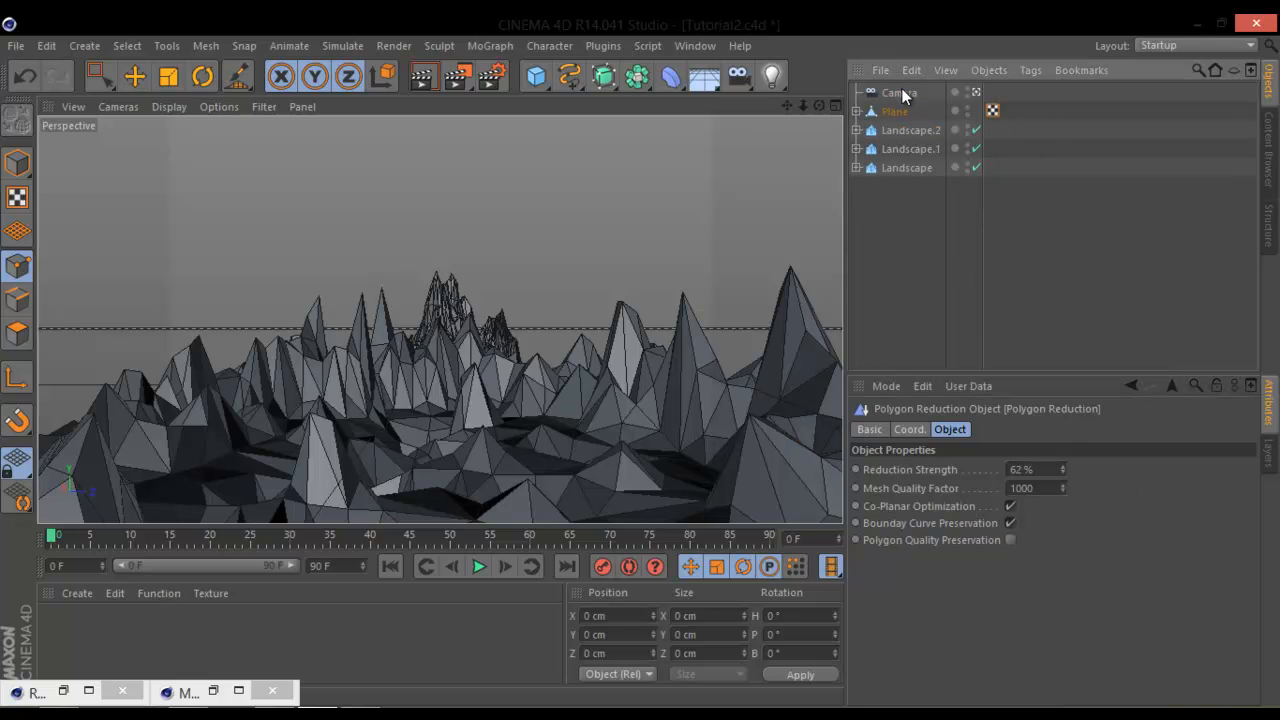
Step: Lock the camera in place by adding a Protection tag to it
{"action": "left_click", "coordinate": [898, 92]}
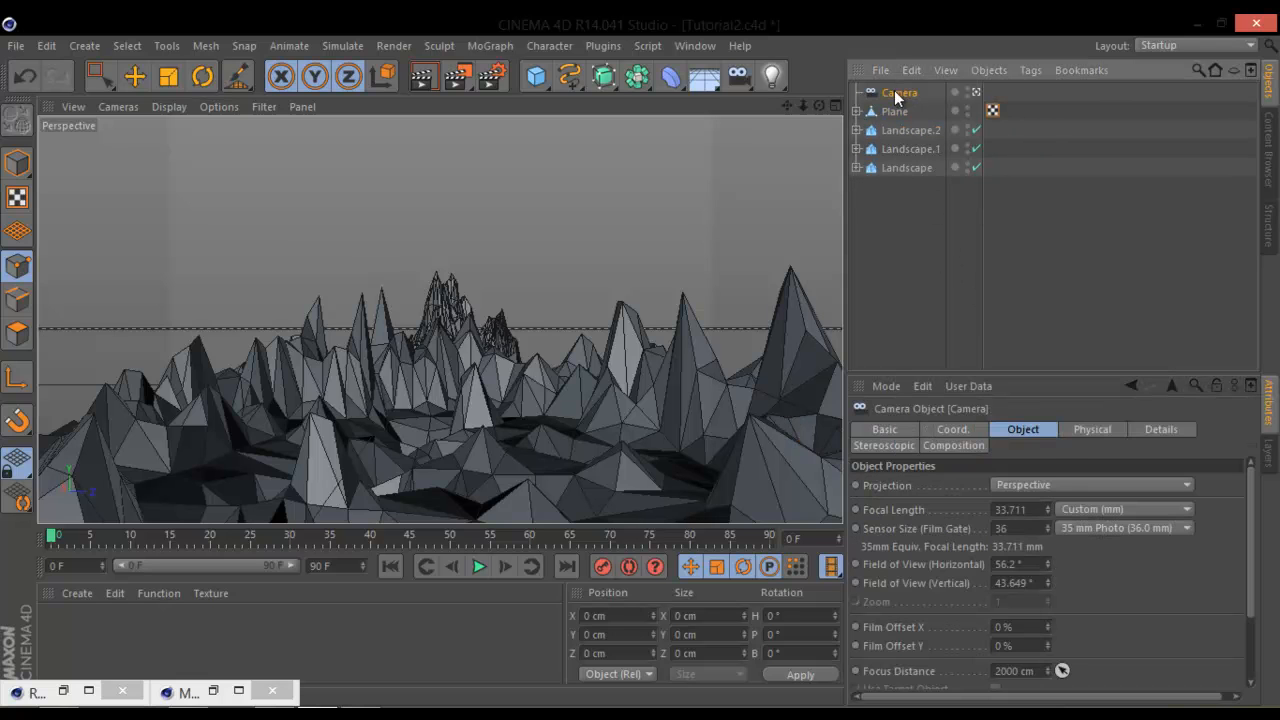
{"action": "left_click", "coordinate": [978, 89]}
{"action": "left_click", "coordinate": [978, 89]}
{"action": "left_click", "coordinate": [977, 90]}
{"action": "left_click", "coordinate": [977, 90]}
{"action": "left_click", "coordinate": [1026, 67]}
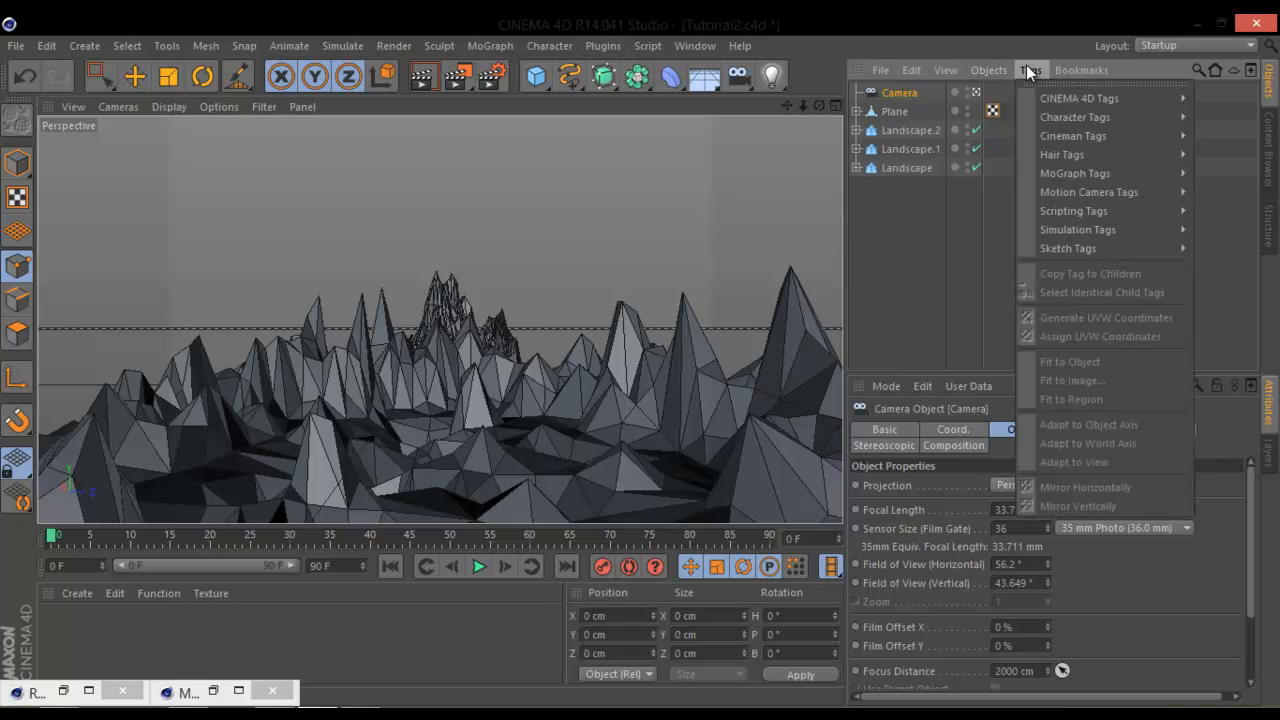
{"action": "mouse_move", "coordinate": [1066, 100]}
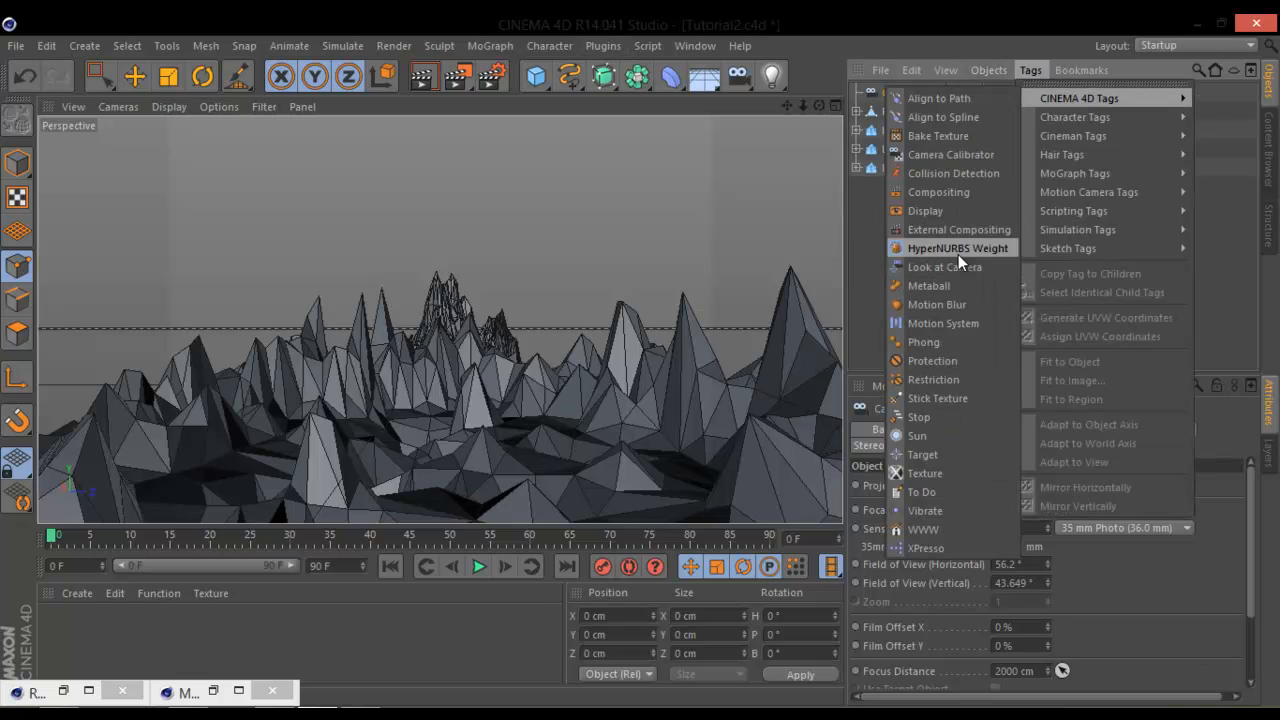
{"action": "left_click", "coordinate": [961, 358]}
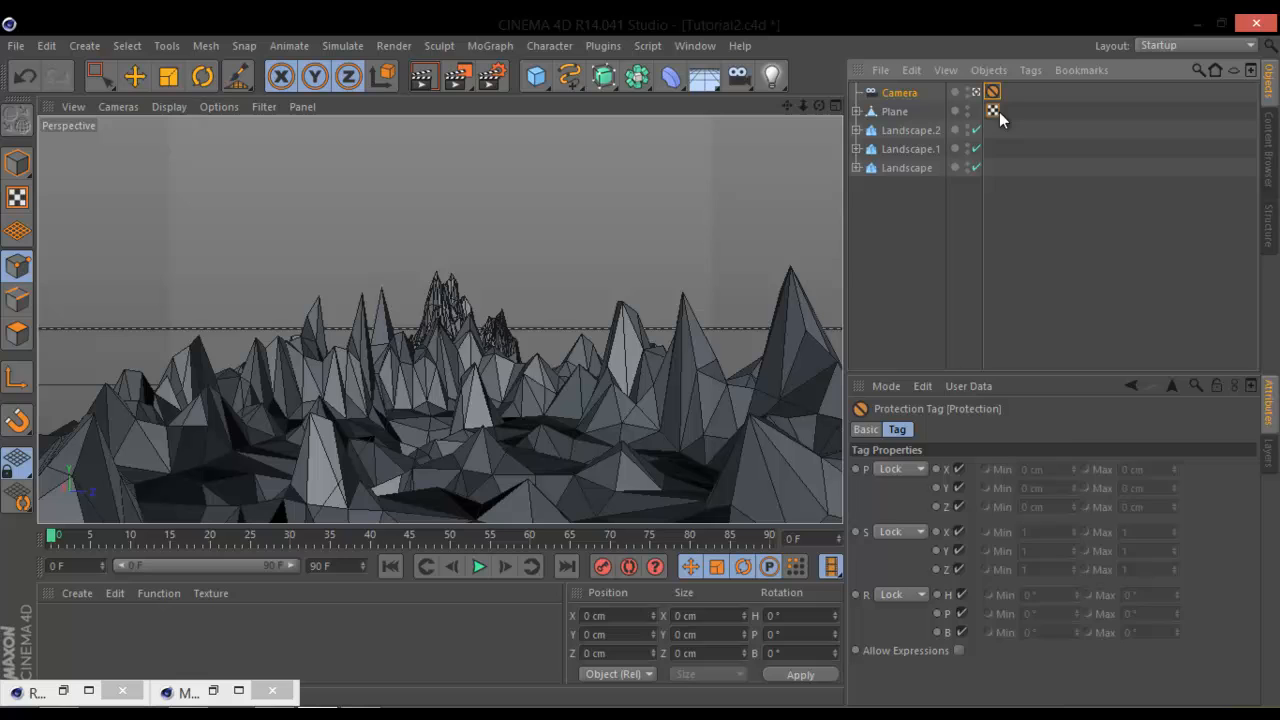
{"action": "left_click", "coordinate": [906, 93]}
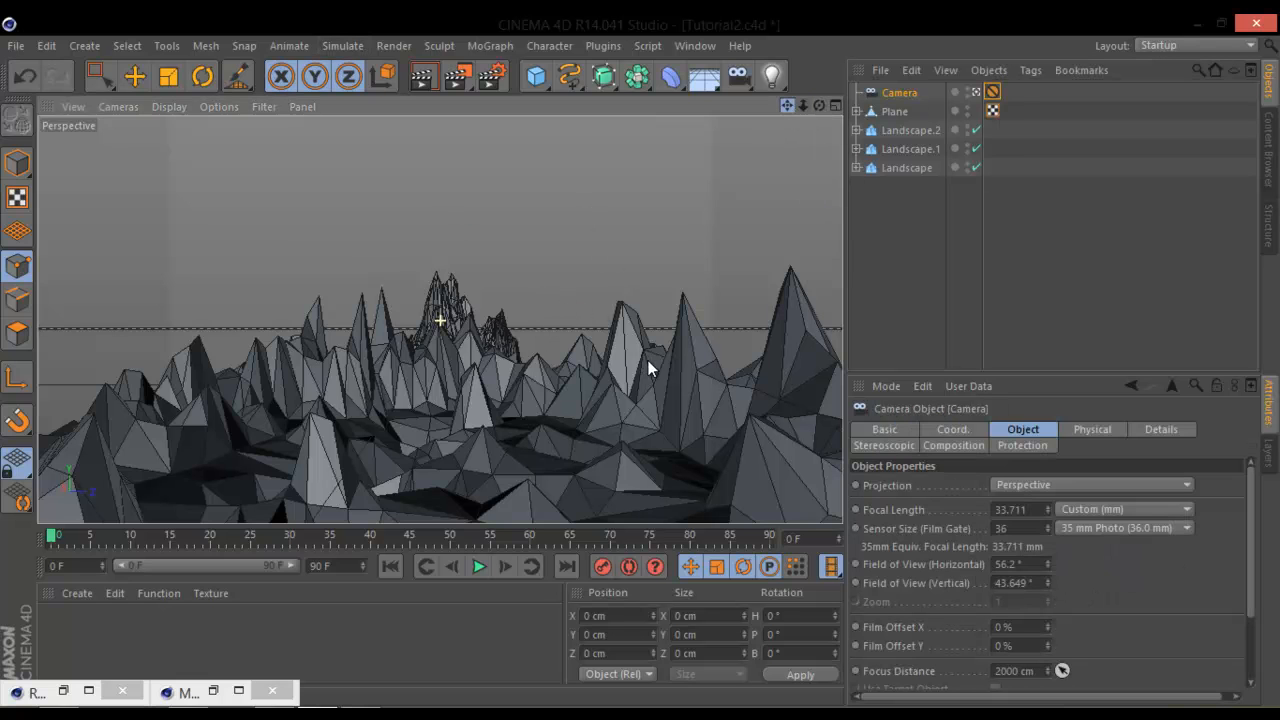
Step: Save the project
{"action": "left_click", "coordinate": [829, 107]}
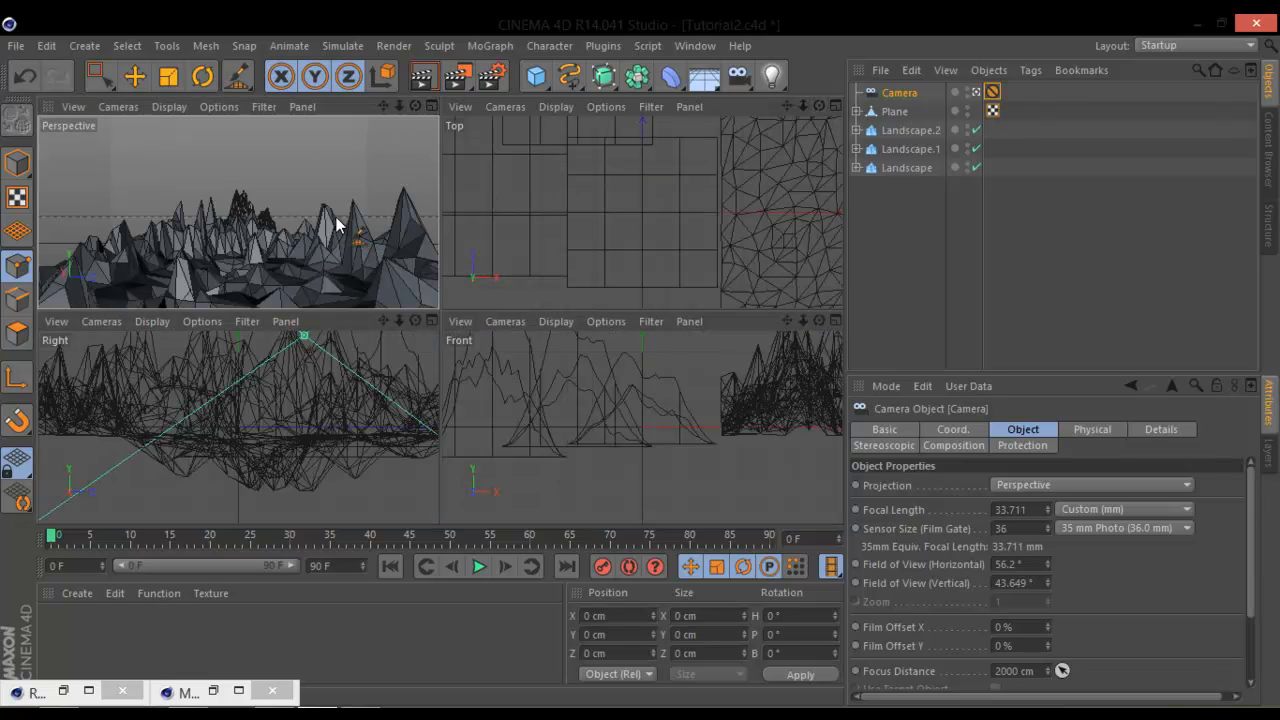
{"action": "middle_click", "coordinate": [300, 219]}
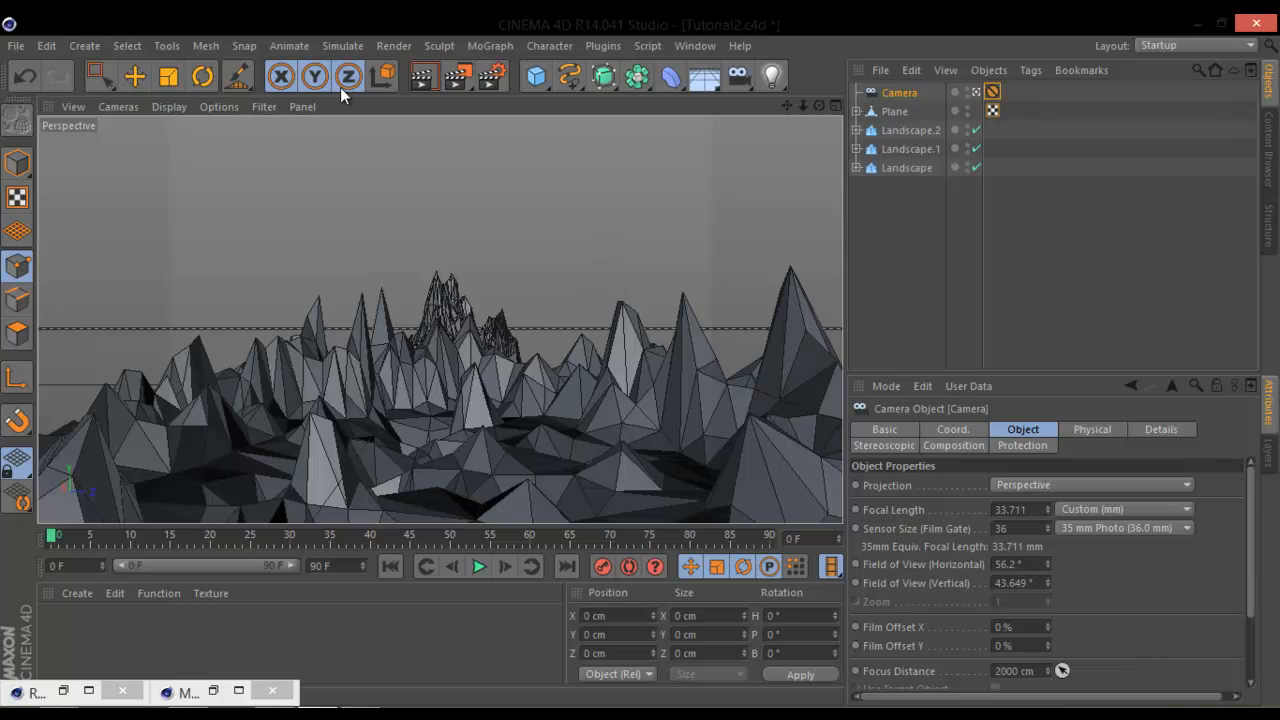
{"action": "left_click", "coordinate": [14, 46]}
{"action": "left_click", "coordinate": [60, 197]}
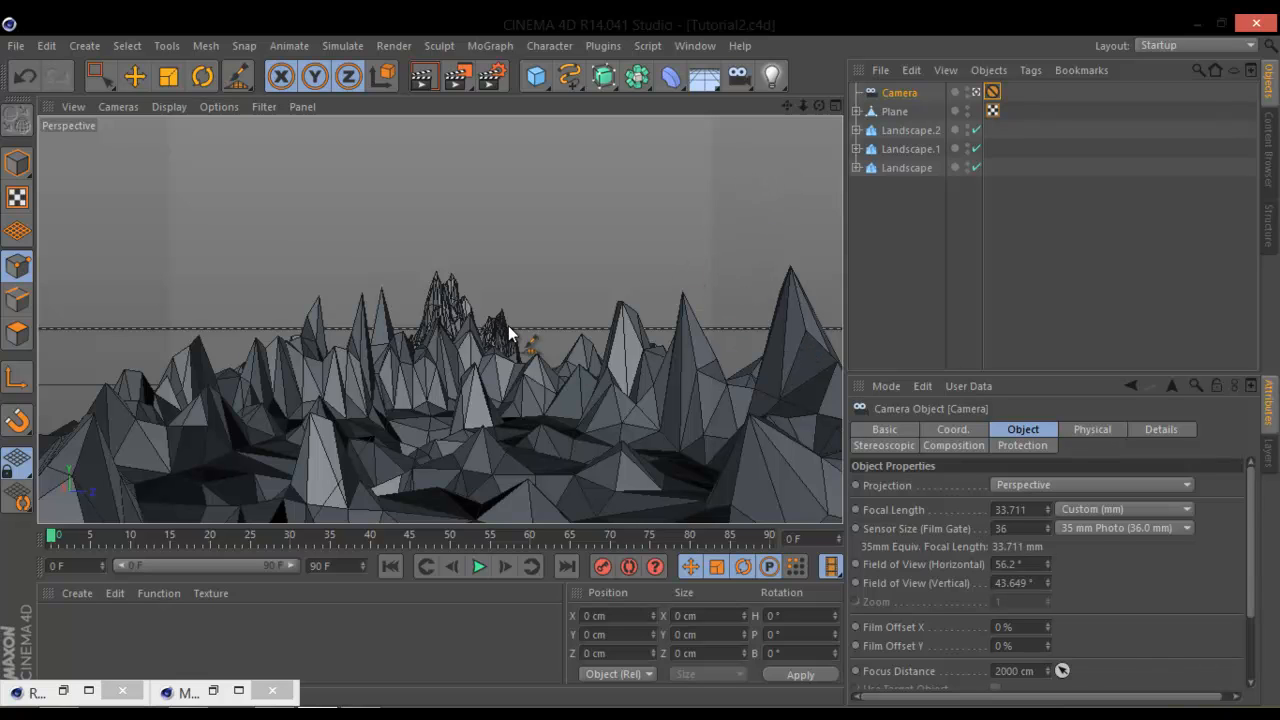
Step: Raise the three Landscape objects together slightly so their peaks stand higher behind the terrain in the camera view
{"action": "left_click", "coordinate": [975, 92]}
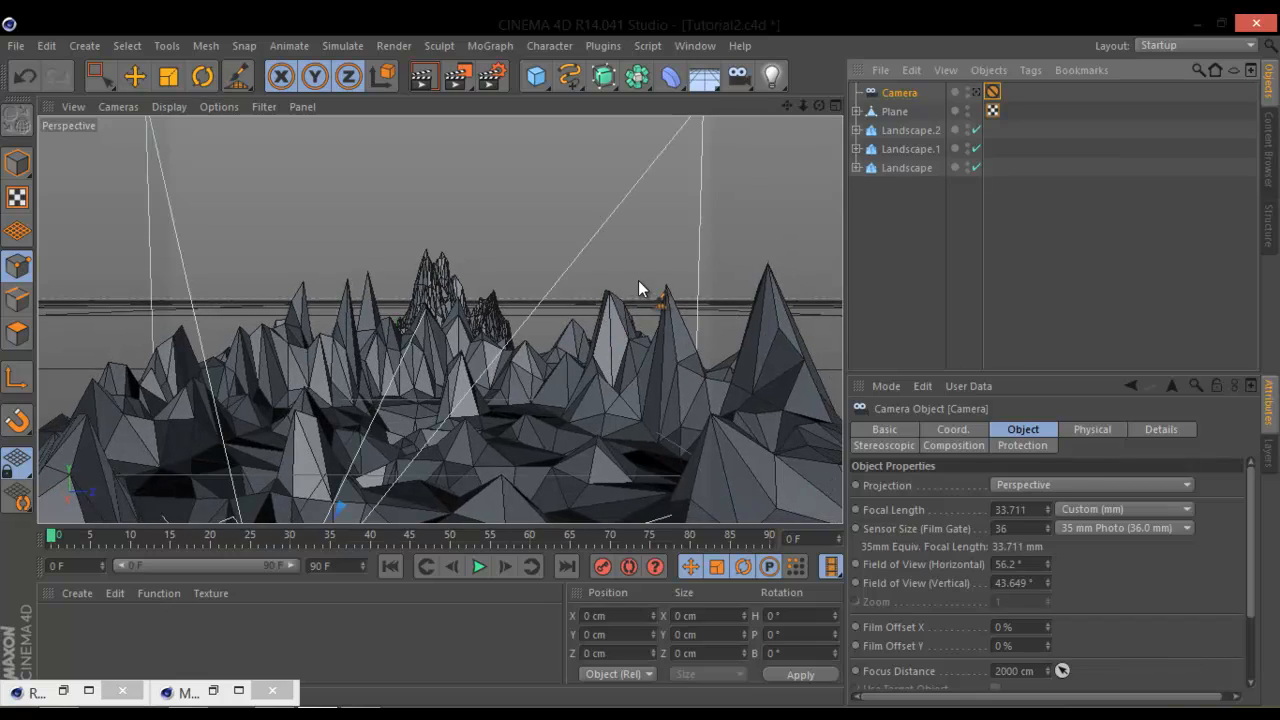
{"action": "left_click_drag", "start_coordinate": [638, 280], "coordinate": [425, 443], "text": "alt"}
{"action": "right_click_drag", "start_coordinate": [643, 342], "coordinate": [592, 352], "text": "alt"}
{"action": "middle_click_drag", "start_coordinate": [592, 353], "coordinate": [559, 302], "text": "alt"}
{"action": "left_click_drag", "start_coordinate": [559, 302], "coordinate": [654, 362], "text": "alt"}
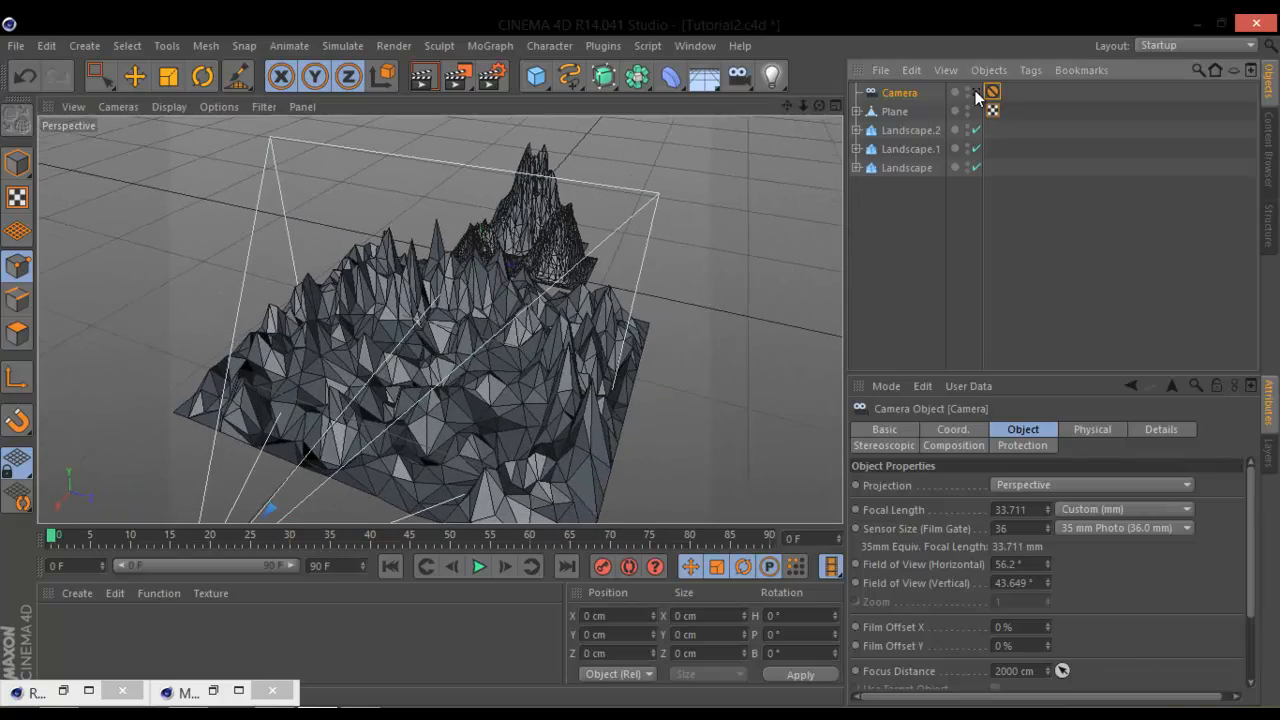
{"action": "left_click", "coordinate": [976, 92]}
{"action": "left_click", "coordinate": [902, 131]}
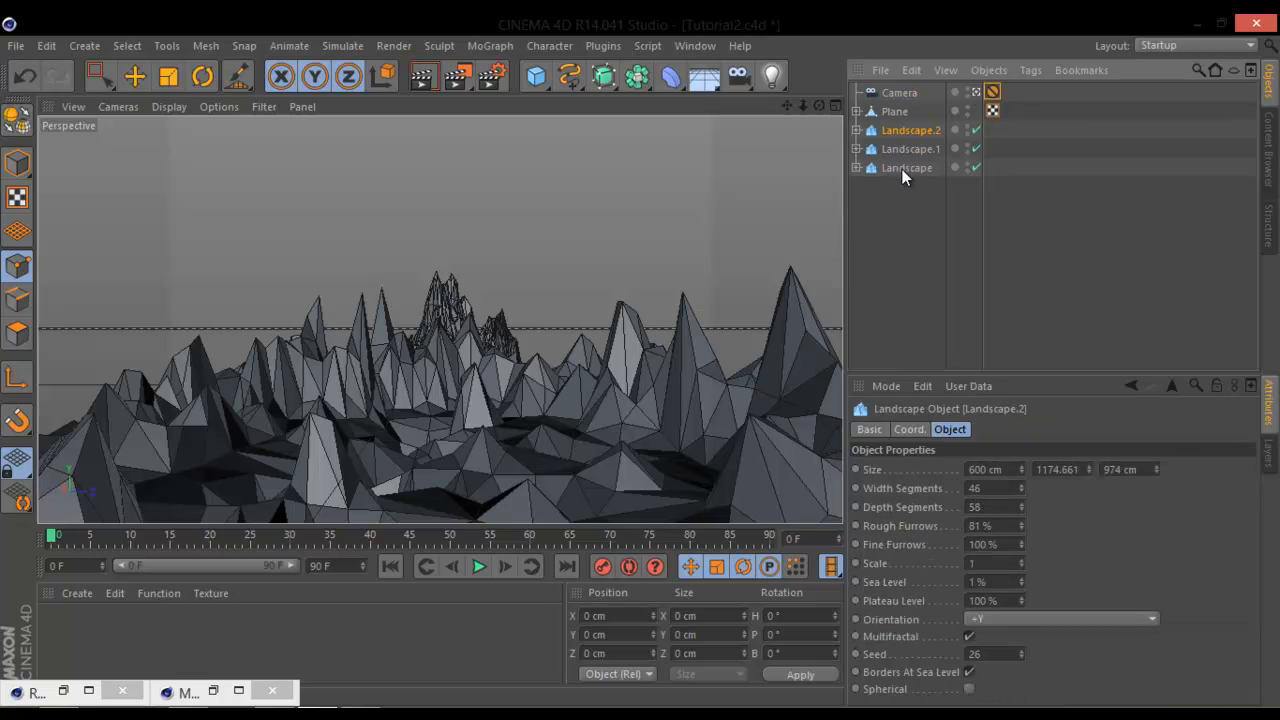
{"action": "left_click", "coordinate": [902, 167], "text": "shift"}
{"action": "key", "text": "e"}
{"action": "left_click_drag", "start_coordinate": [449, 229], "coordinate": [451, 190]}
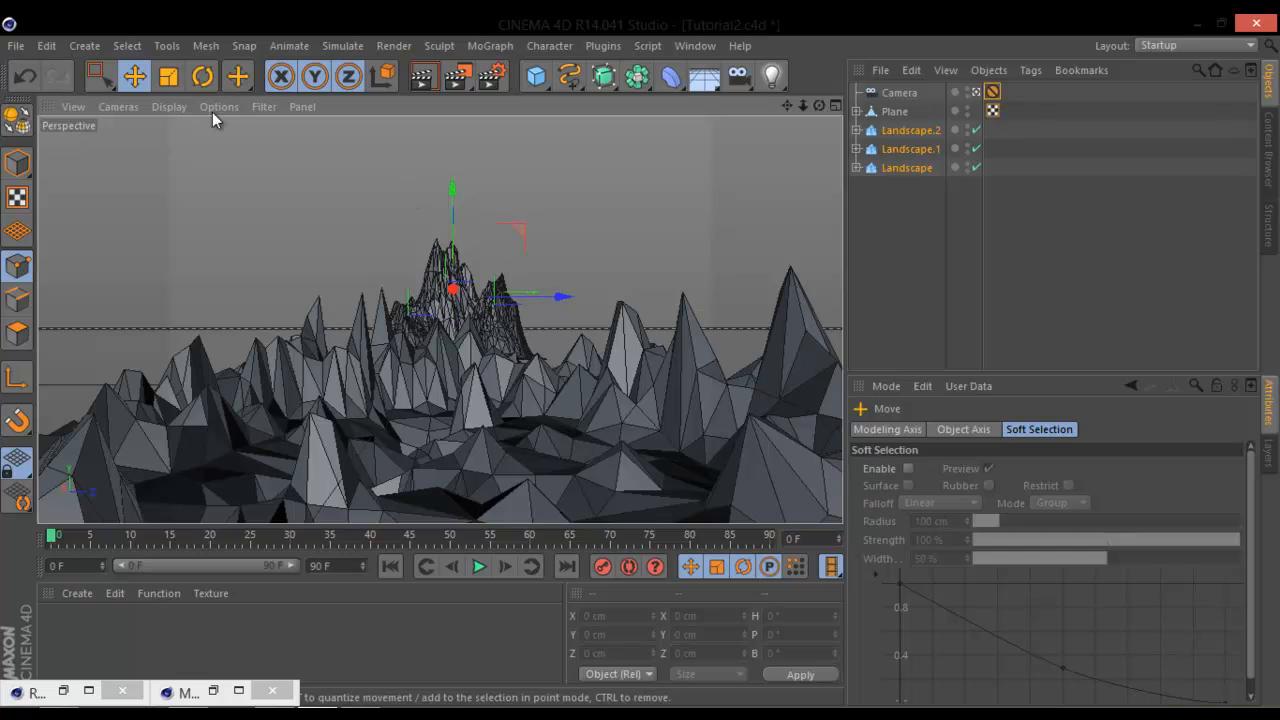
Step: Scale up the three Landscape objects together so they tower behind the terrain, and raise them slightly
{"action": "left_click", "coordinate": [896, 130]}
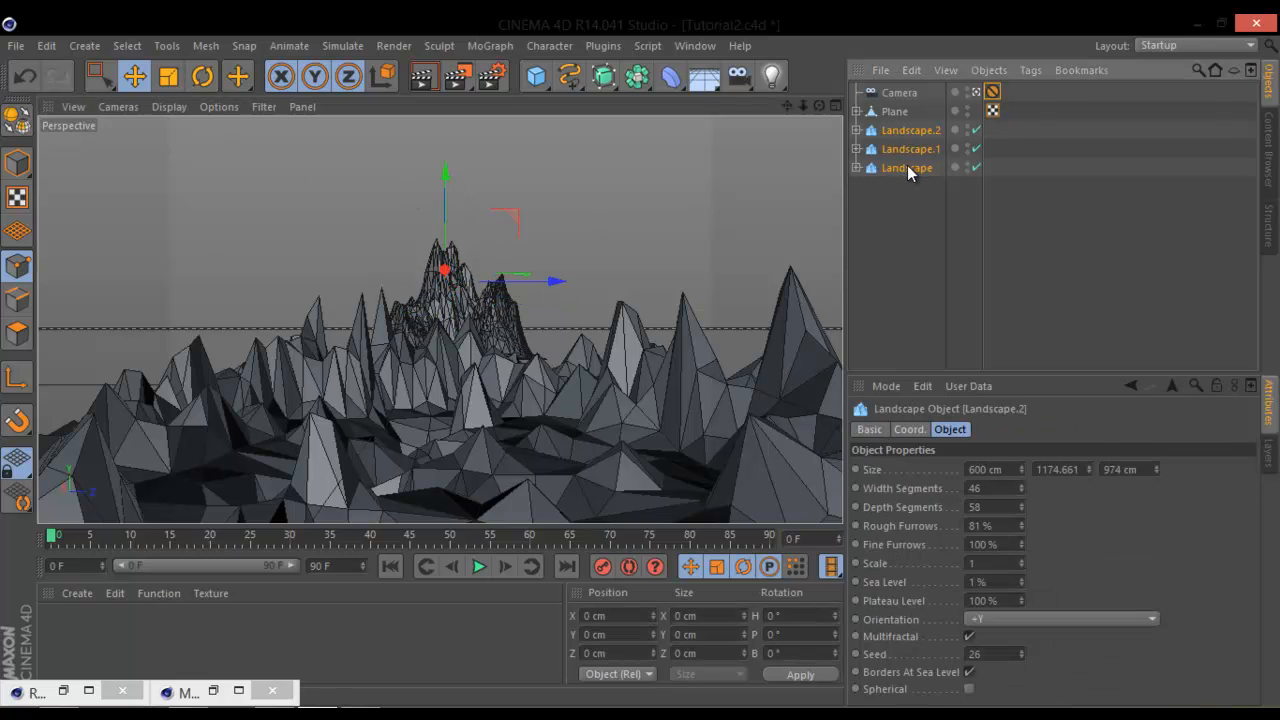
{"action": "left_click", "coordinate": [913, 130]}
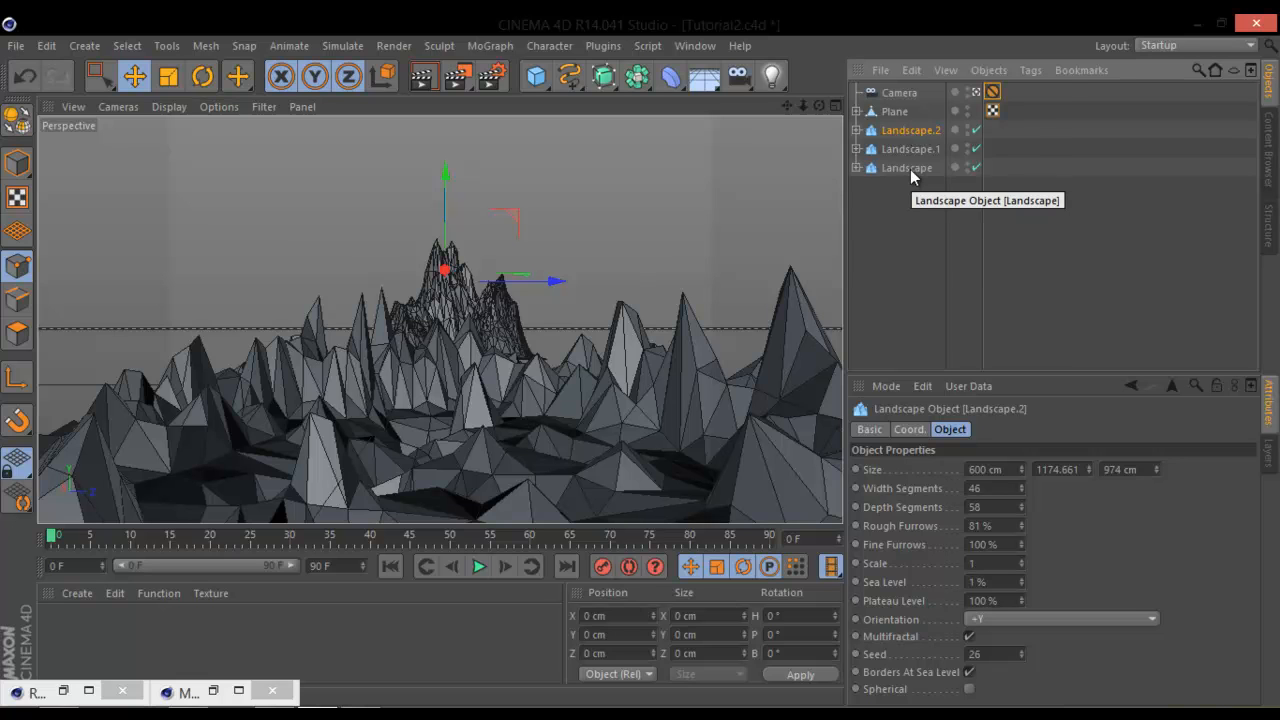
{"action": "left_click", "coordinate": [910, 170], "text": "shift"}
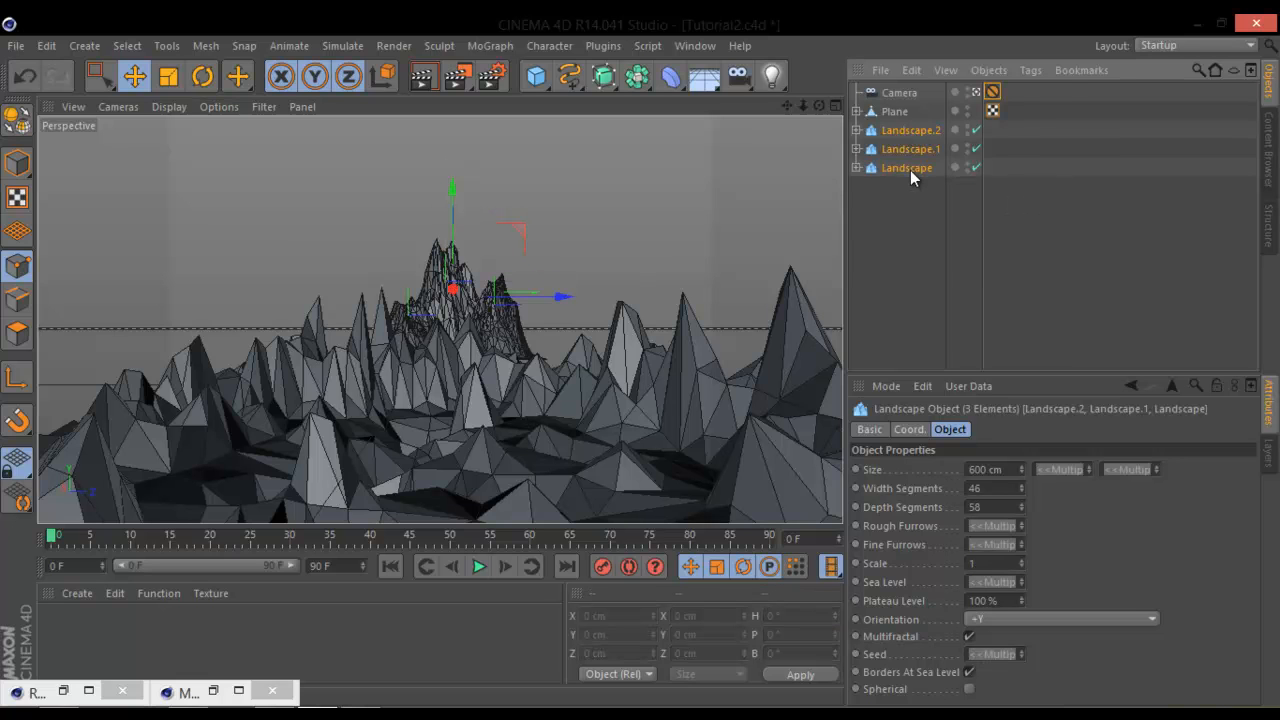
{"action": "left_click", "coordinate": [168, 76]}
{"action": "left_click_drag", "start_coordinate": [655, 209], "coordinate": [650, 360]}
{"action": "key", "text": "e"}
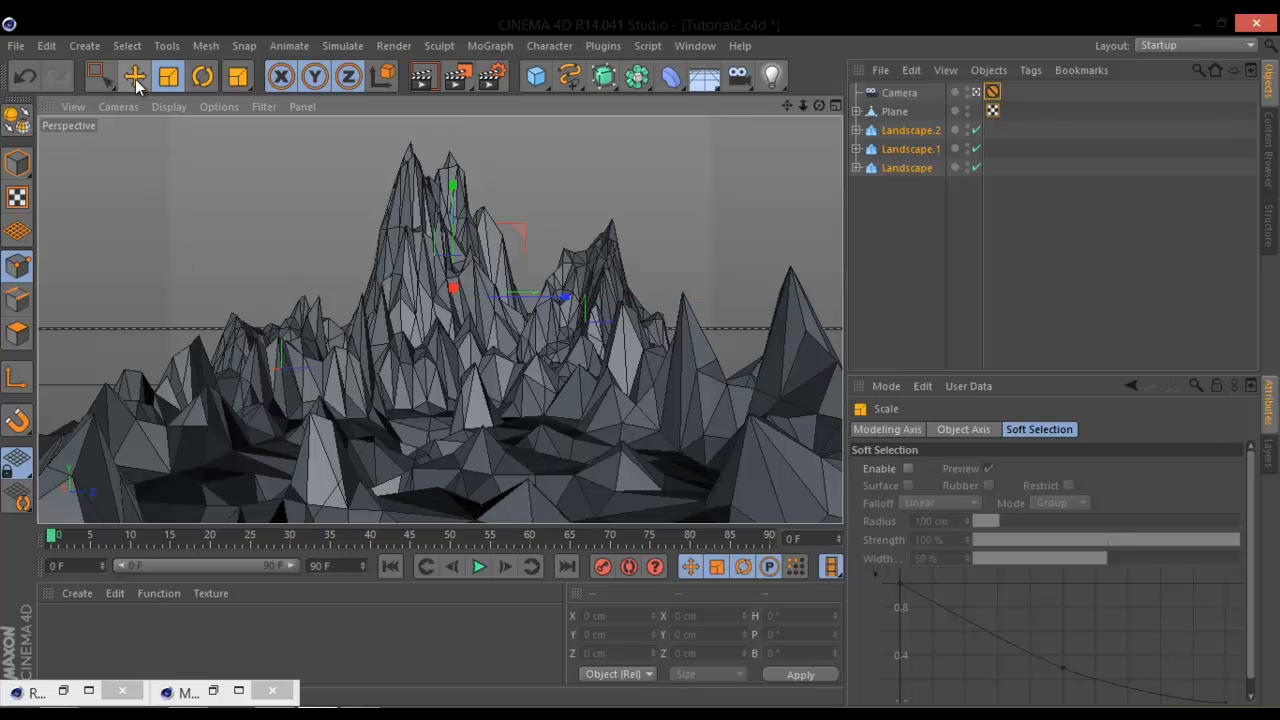
{"action": "left_click_drag", "start_coordinate": [454, 195], "coordinate": [458, 171]}
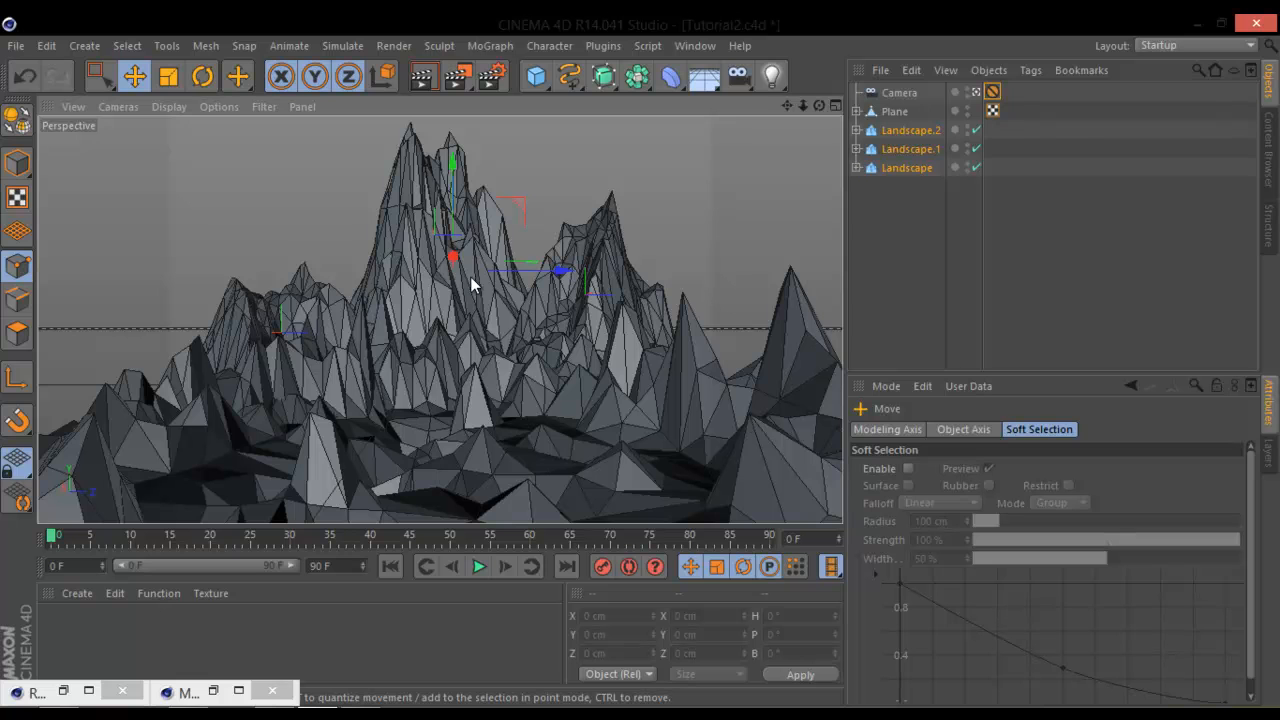
Step: Push the three Landscape objects farther back from the camera and scale them up together to a width of about 2540 cm
{"action": "left_click", "coordinate": [976, 91]}
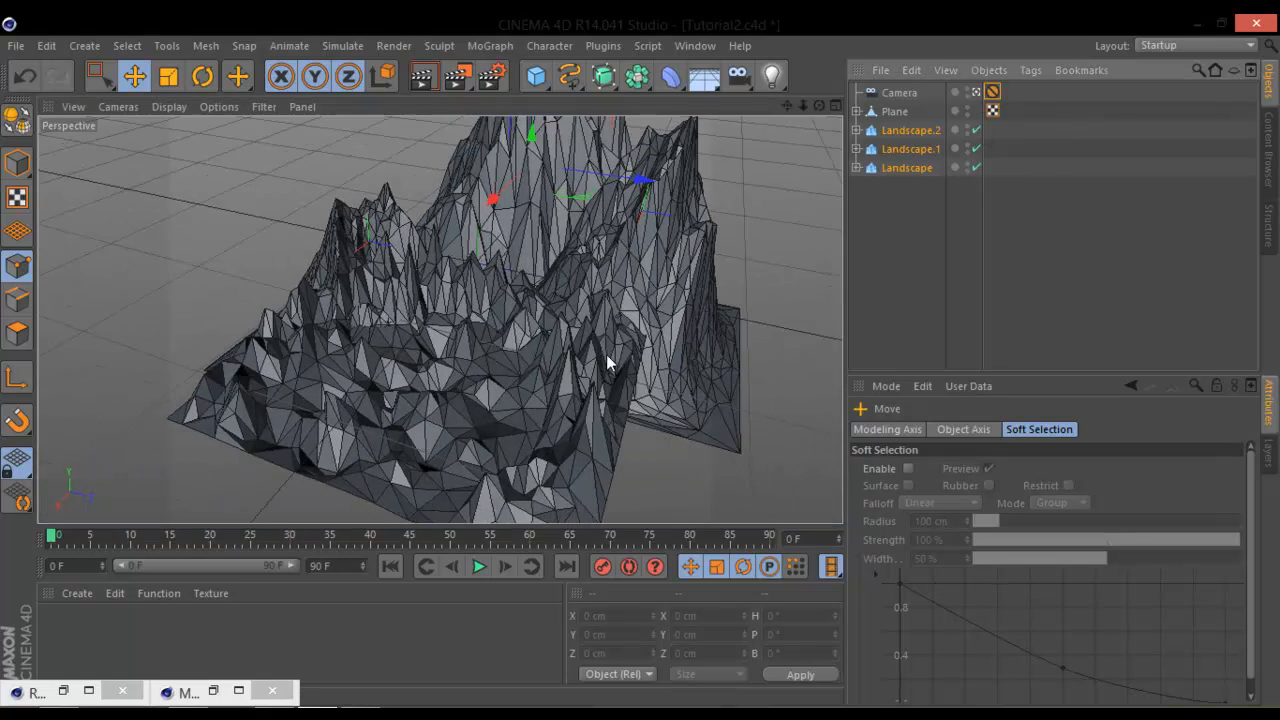
{"action": "left_click_drag", "start_coordinate": [505, 183], "coordinate": [541, 150]}
{"action": "left_click", "coordinate": [975, 92]}
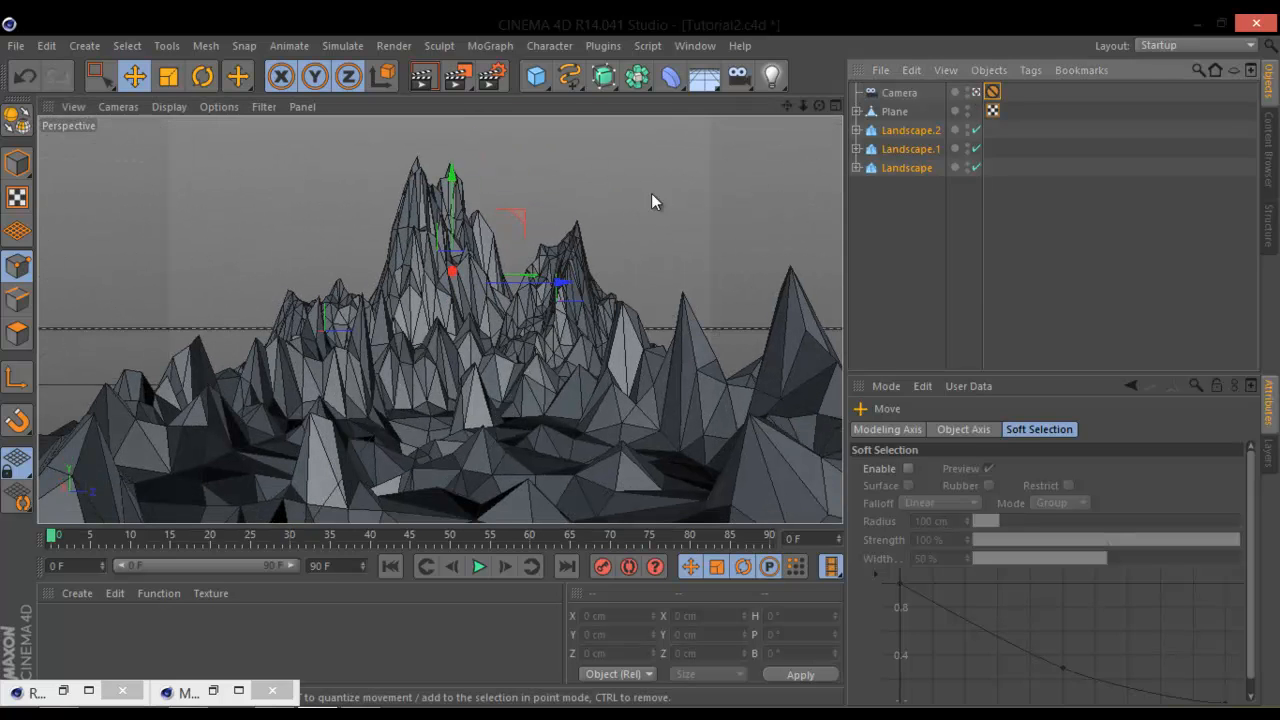
{"action": "mouse_move", "coordinate": [451, 270]}
{"action": "left_mouse_down"}
{"action": "mouse_move", "coordinate": [452, 288]}
{"action": "mouse_move", "coordinate": [454, 271]}
{"action": "left_mouse_up"}
{"action": "key", "text": "t"}
{"action": "left_click_drag", "start_coordinate": [545, 350], "coordinate": [826, 153]}
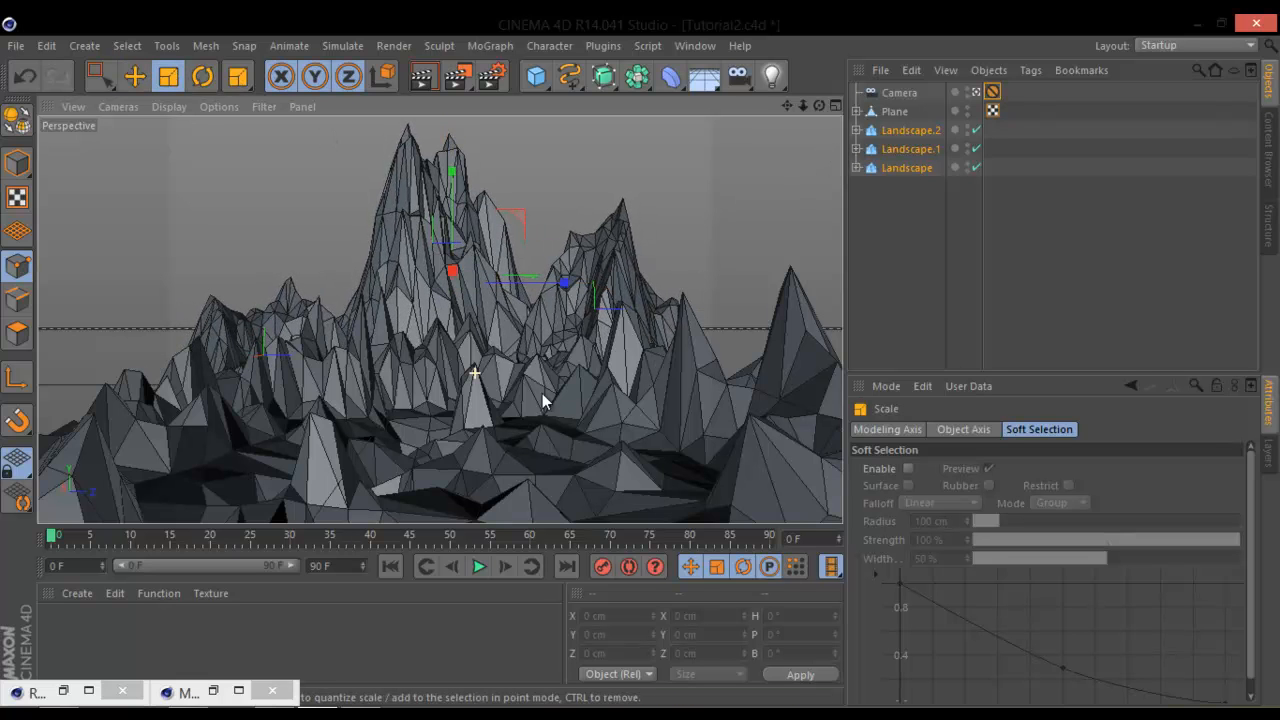
Step: Rename the sculpted ground plane as Mountains
{"action": "left_click_drag", "start_coordinate": [694, 355], "coordinate": [598, 228], "text": "alt"}
{"action": "left_click_drag", "start_coordinate": [302, 368], "coordinate": [527, 362], "text": "alt"}
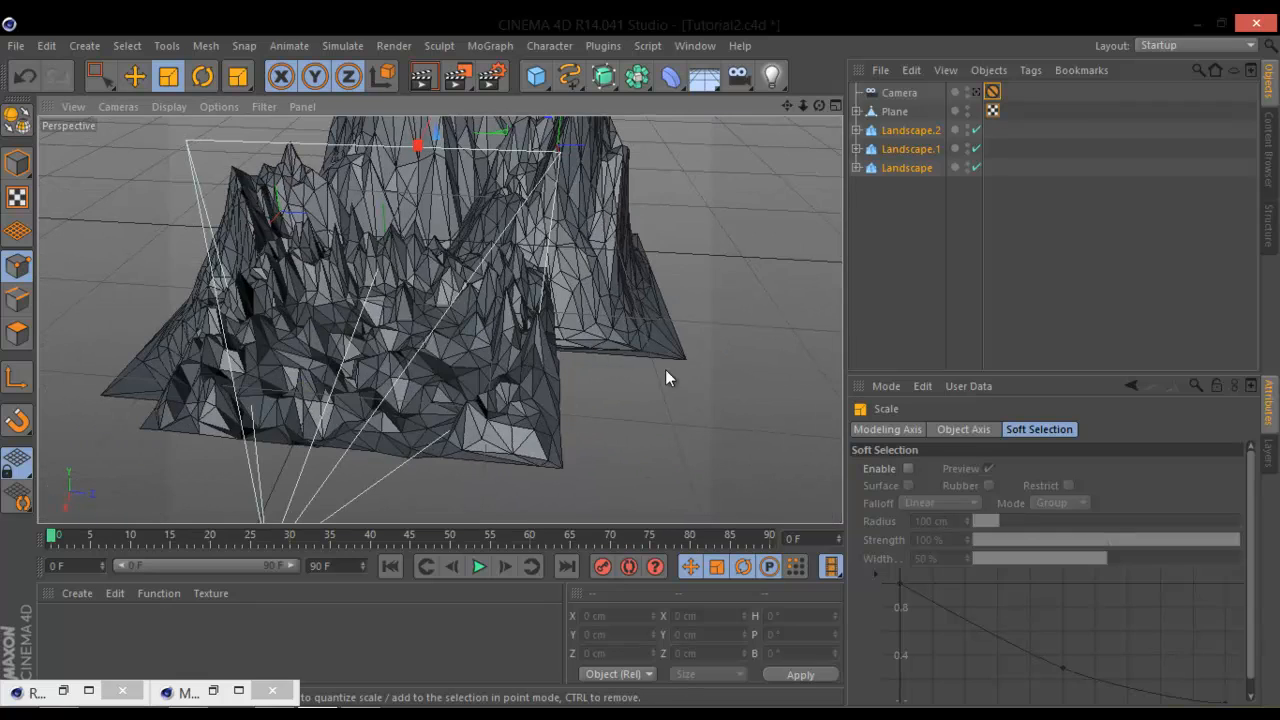
{"action": "left_click", "coordinate": [900, 111]}
{"action": "double_click", "coordinate": [900, 111]}
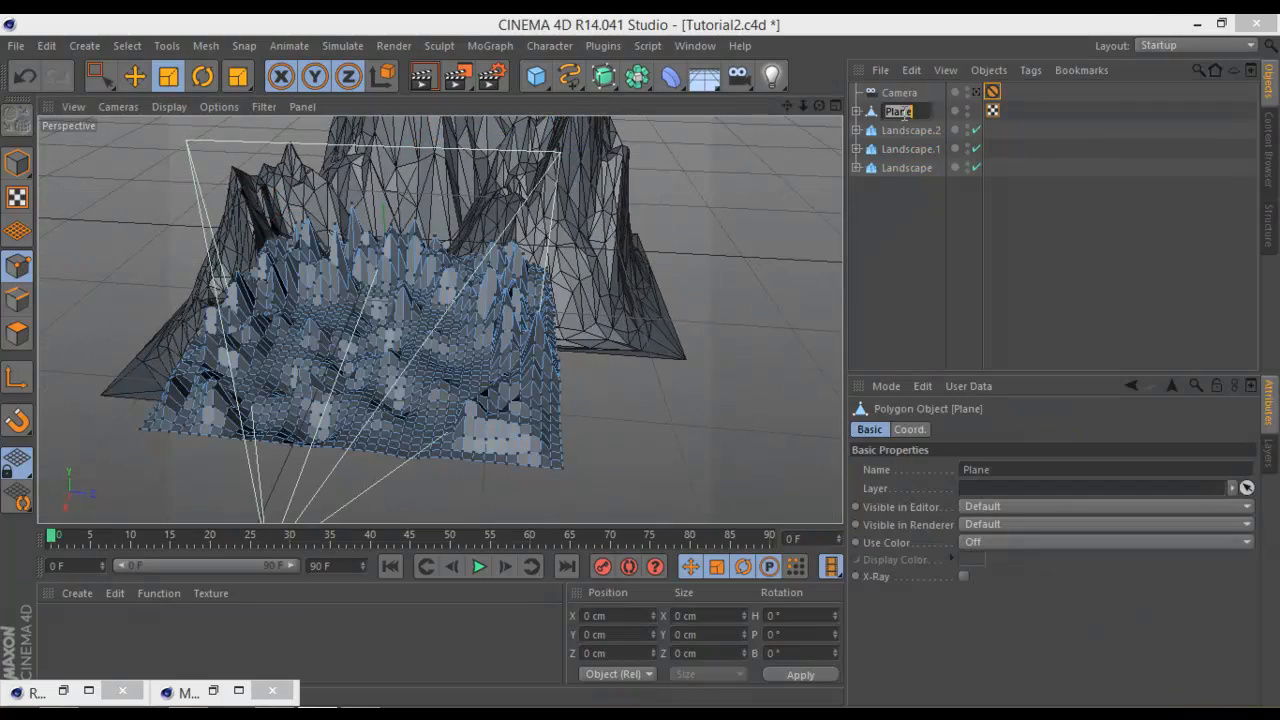
{"action": "type", "text": "Moun"}
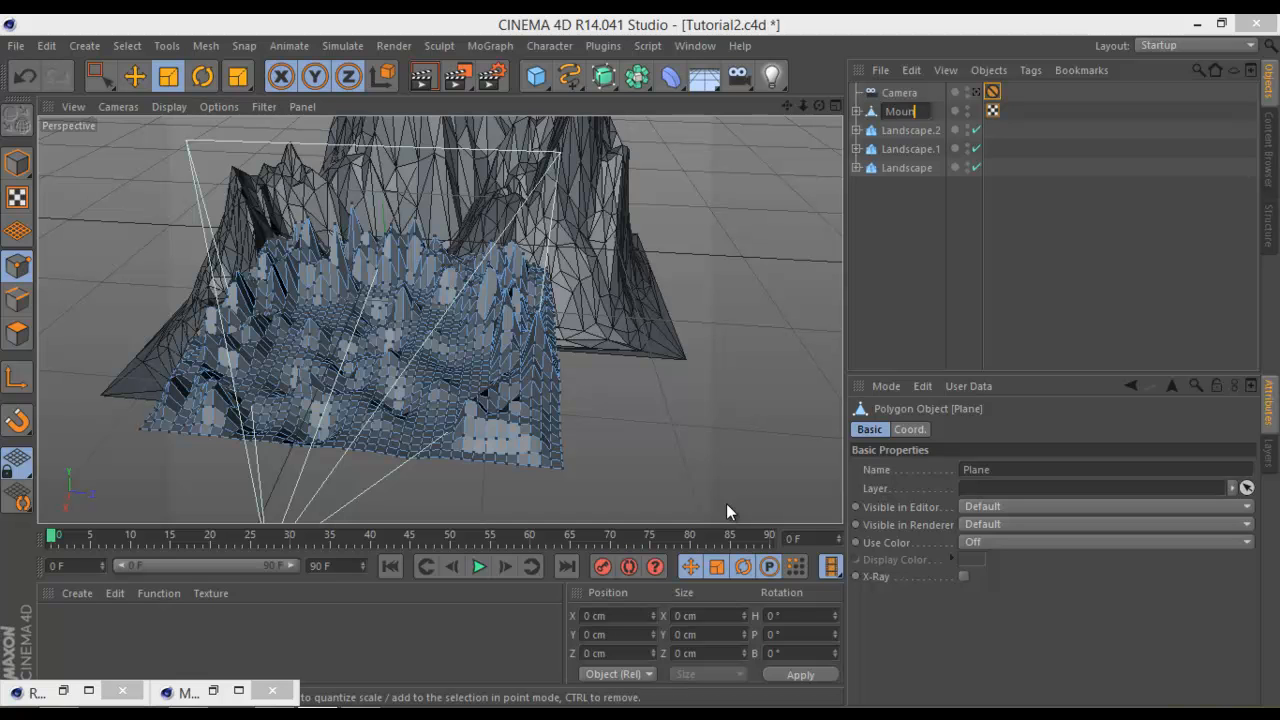
{"action": "type", "text": "tains"}
{"action": "key", "text": "Return"}
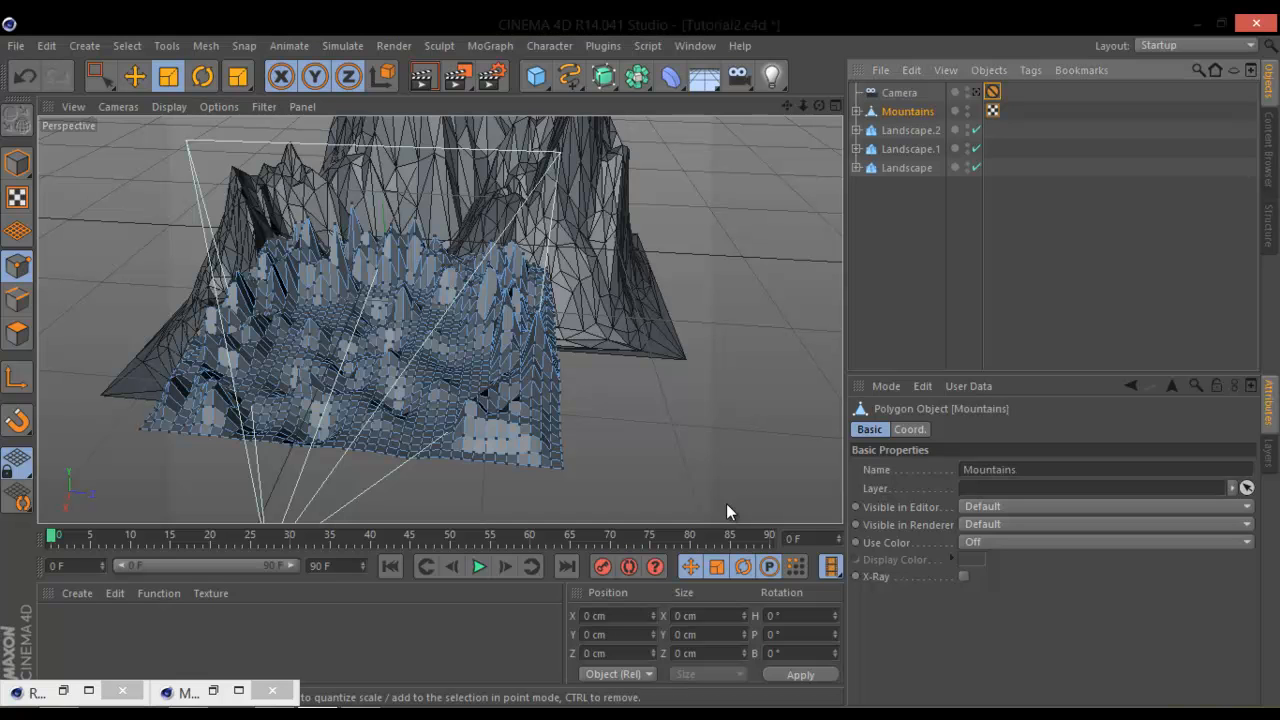
Step: Group the three Landscape objects under a null and rename it MountainsBack
{"action": "left_click", "coordinate": [919, 130]}
{"action": "left_click", "coordinate": [919, 168], "text": "shift"}
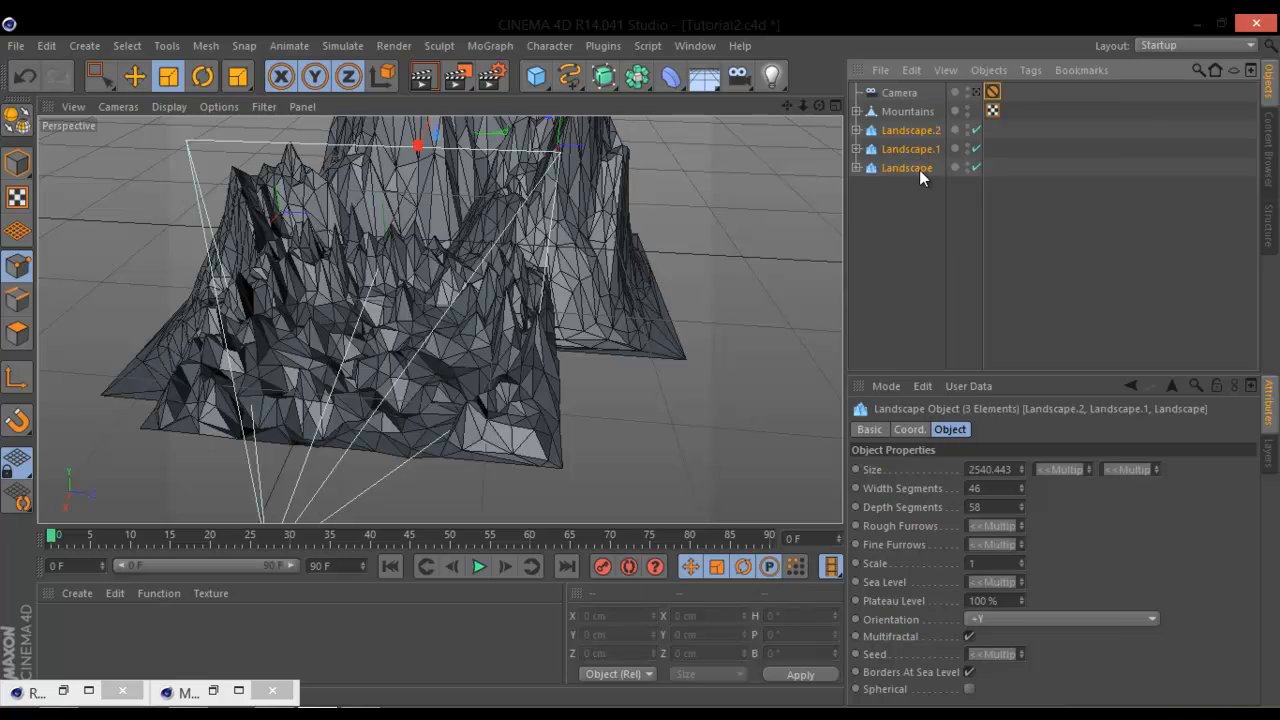
{"action": "right_click", "coordinate": [919, 170]}
{"action": "left_click", "coordinate": [998, 503]}
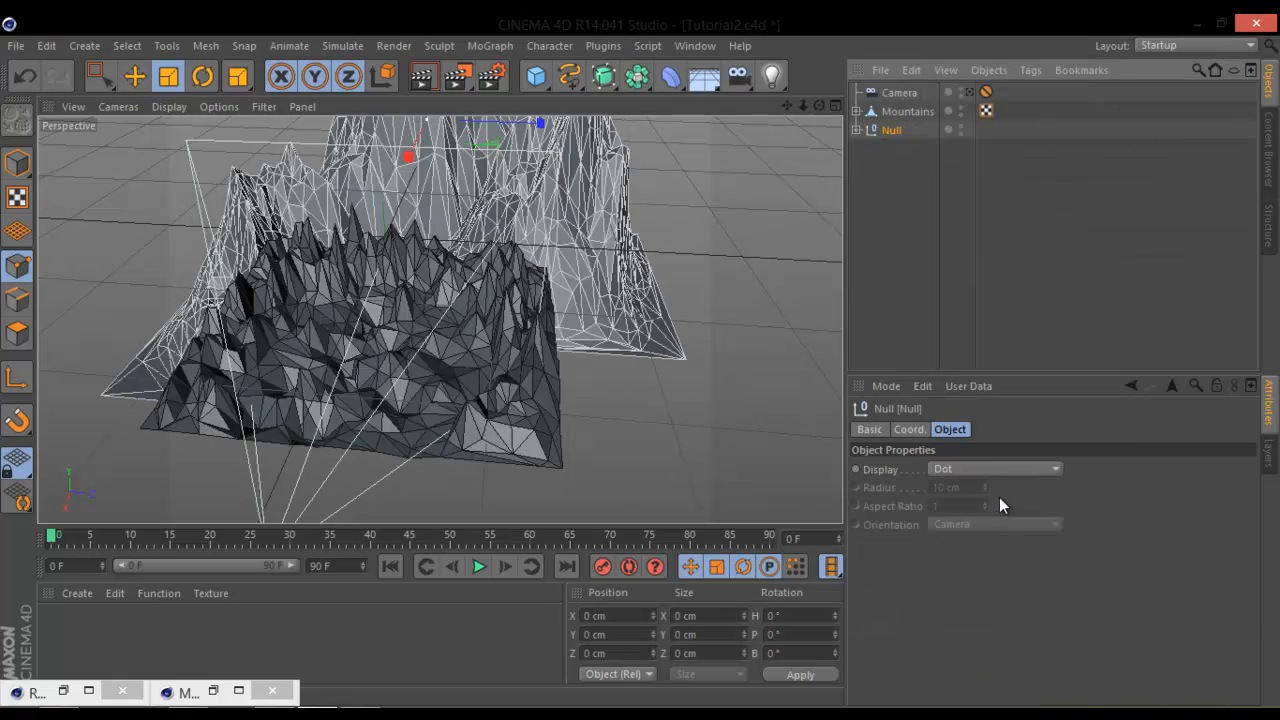
{"action": "left_click", "coordinate": [927, 221]}
{"action": "left_click", "coordinate": [905, 132]}
{"action": "double_click", "coordinate": [893, 131]}
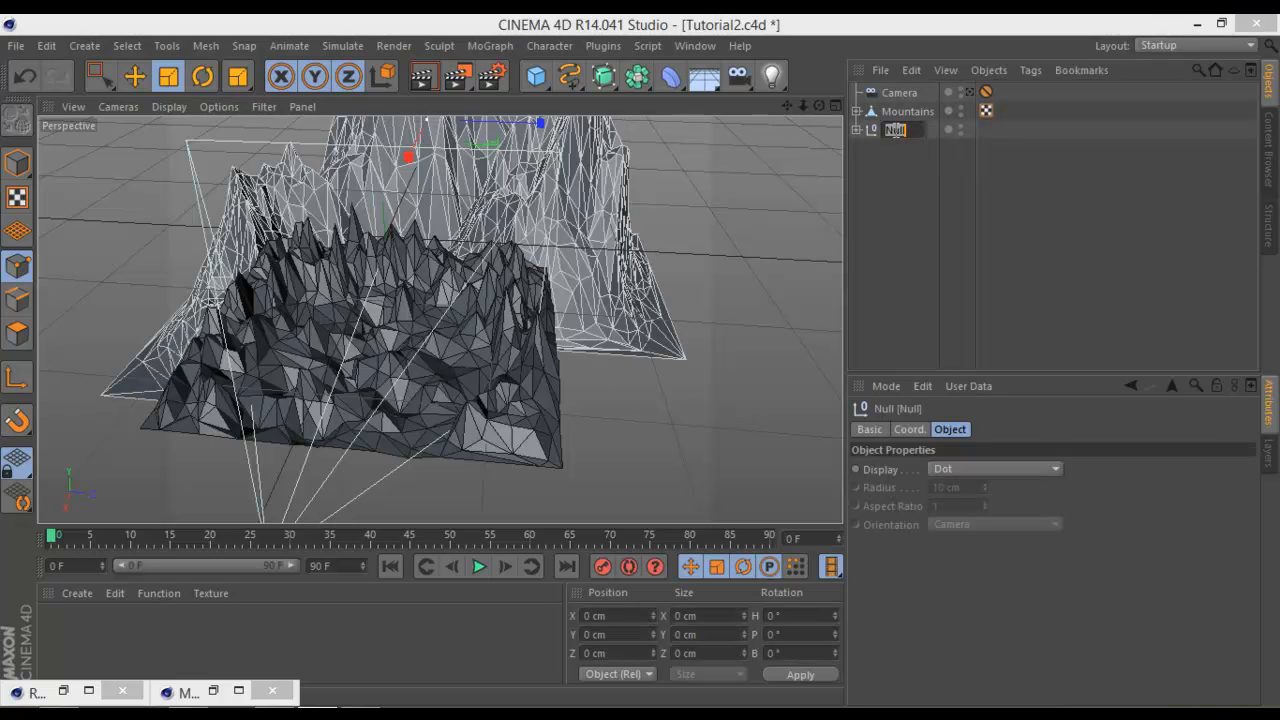
{"action": "type", "text": "fountainsBack"}
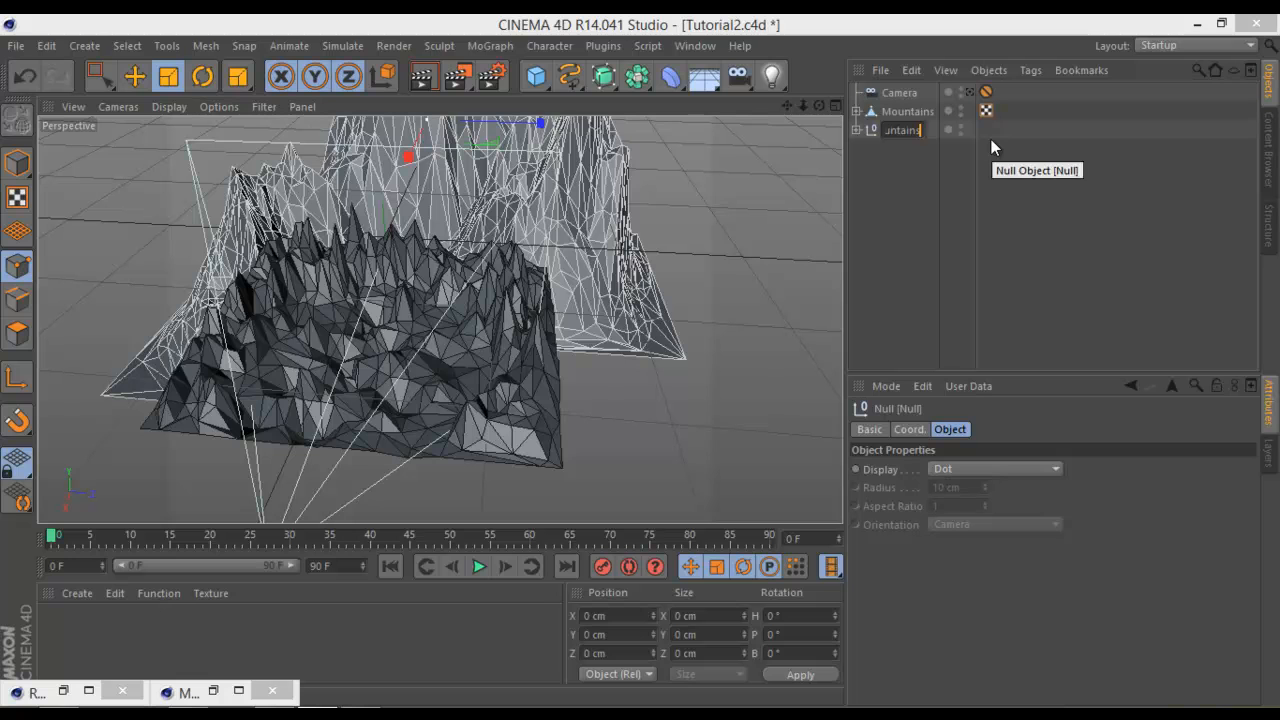
{"action": "key", "text": "Return"}
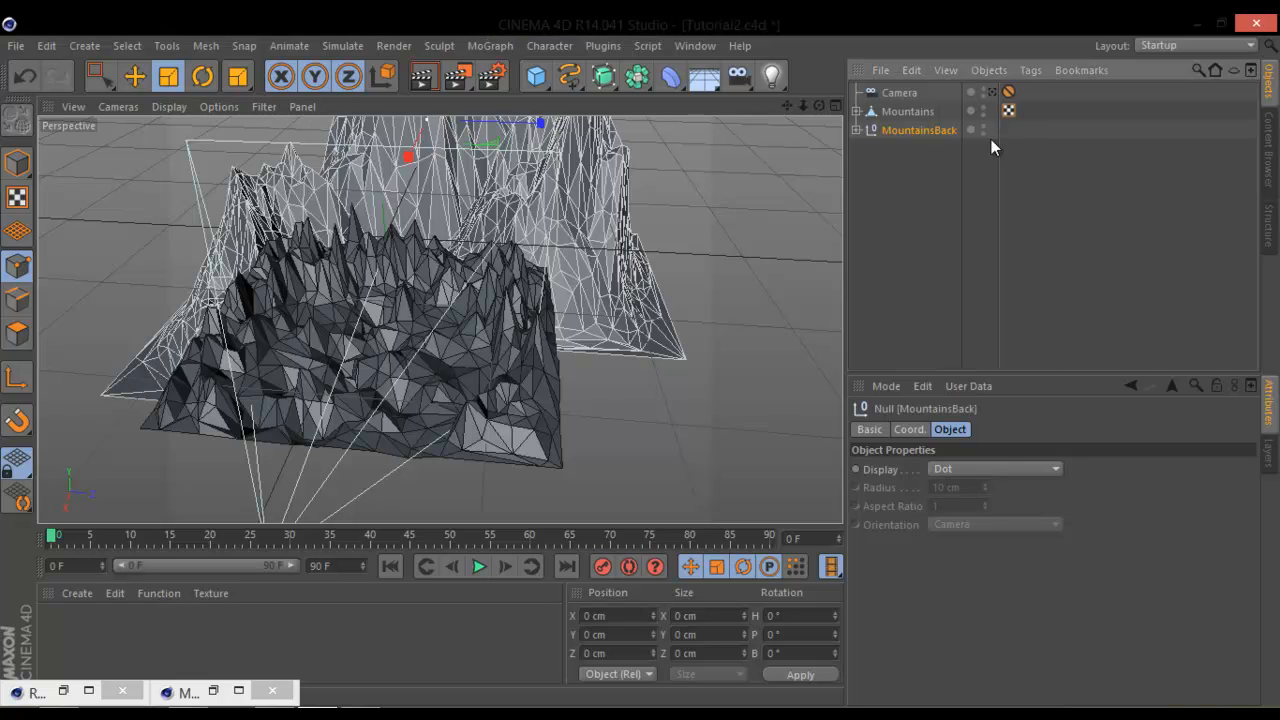
Step: Add a new plane primitive and scale it up to 2036 by 2036 cm
{"action": "left_click", "coordinate": [904, 115]}
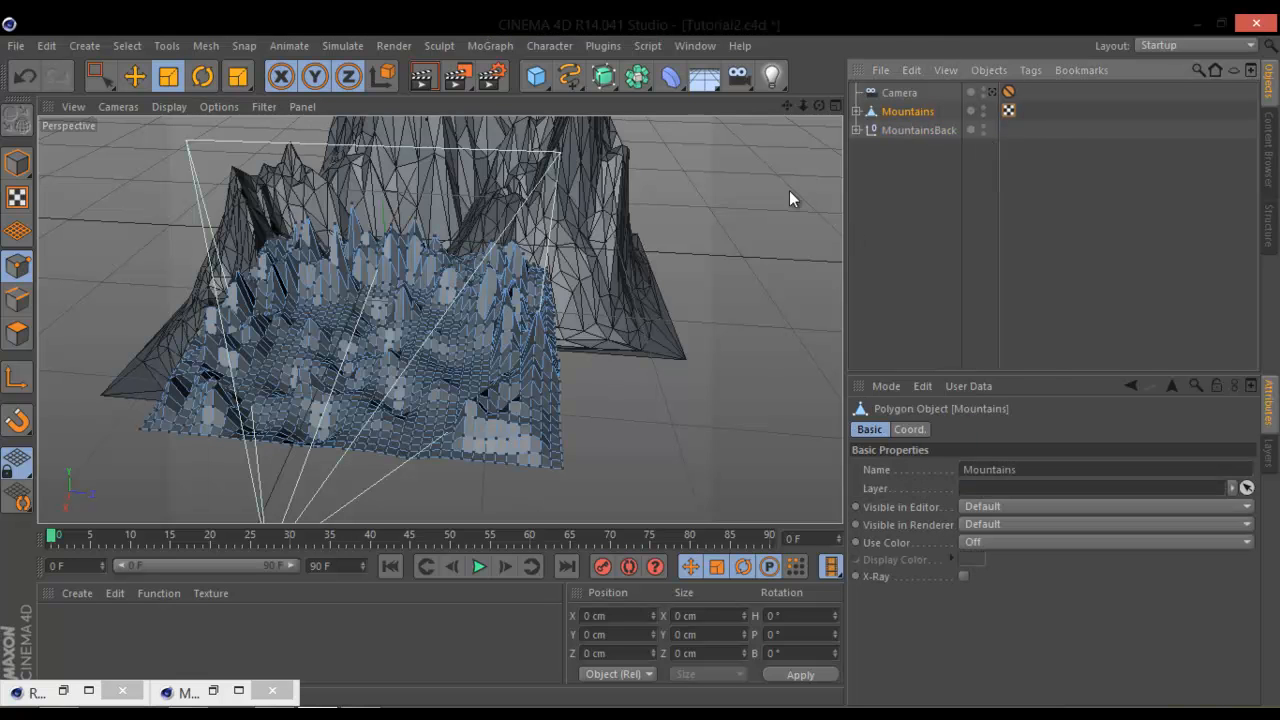
{"action": "left_click_drag", "start_coordinate": [537, 77], "coordinate": [701, 134]}
{"action": "left_click_drag", "start_coordinate": [481, 201], "coordinate": [630, 360]}
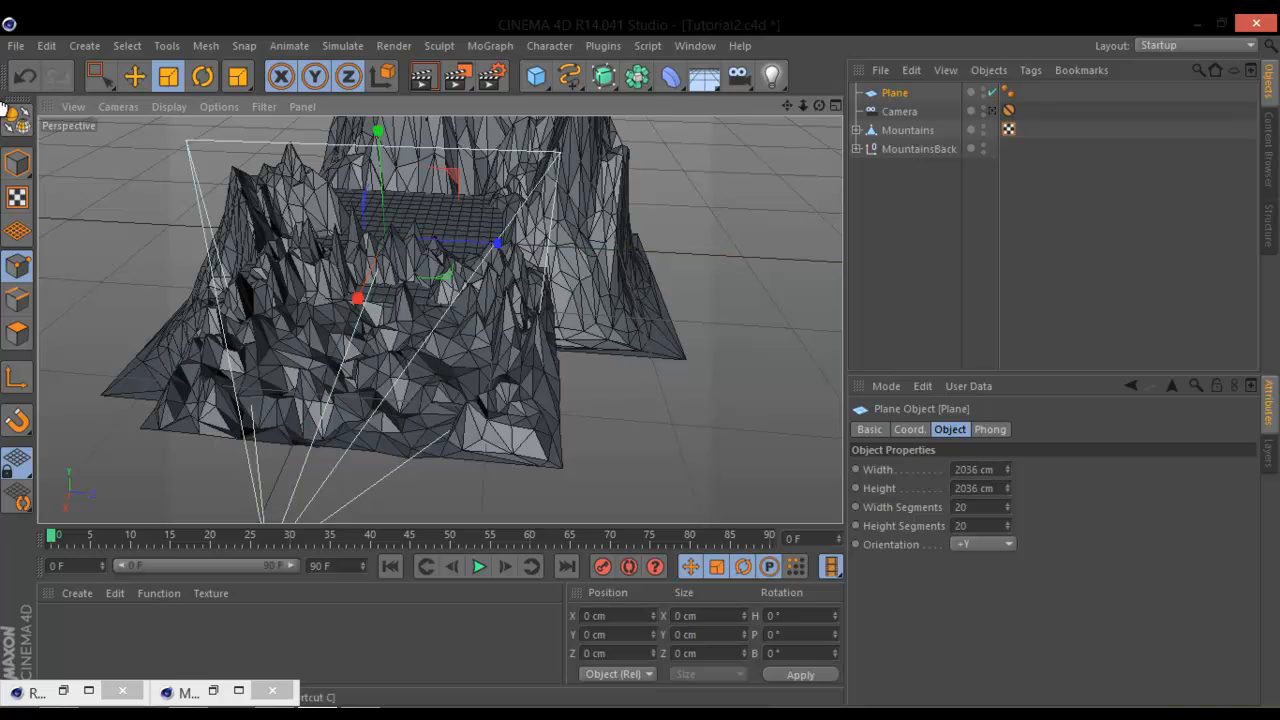
Step: Move the new plane about 1327 cm toward the camera and 327 cm along Z over the valley floor, and nudge it closer to the camera
{"action": "left_click", "coordinate": [135, 77]}
{"action": "left_click_drag", "start_coordinate": [357, 296], "coordinate": [365, 422]}
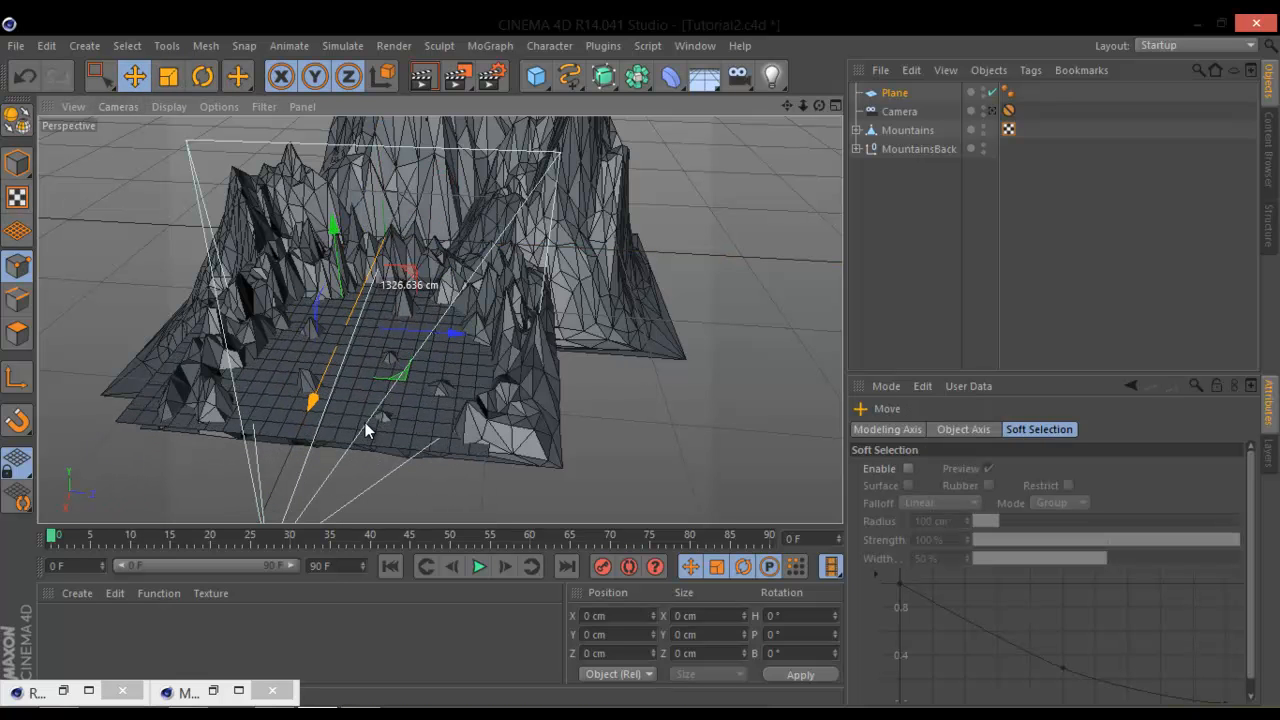
{"action": "left_click_drag", "start_coordinate": [449, 334], "coordinate": [493, 353]}
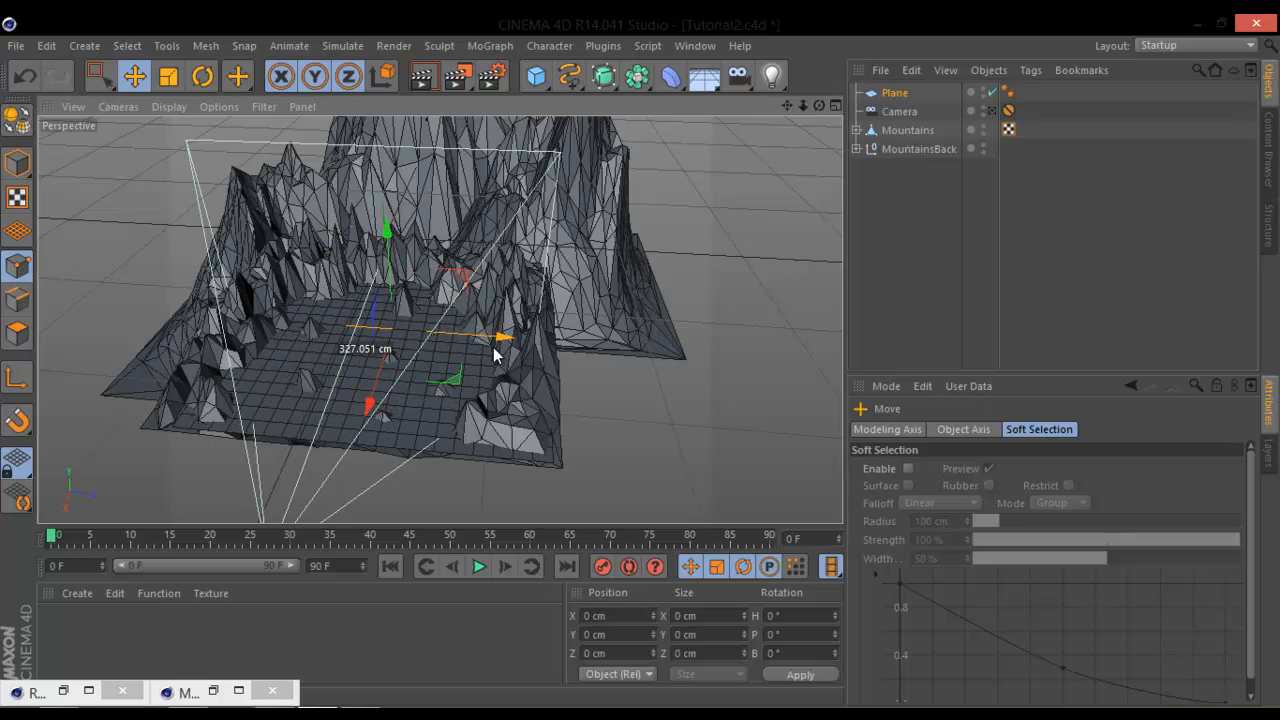
{"action": "left_click", "coordinate": [994, 111]}
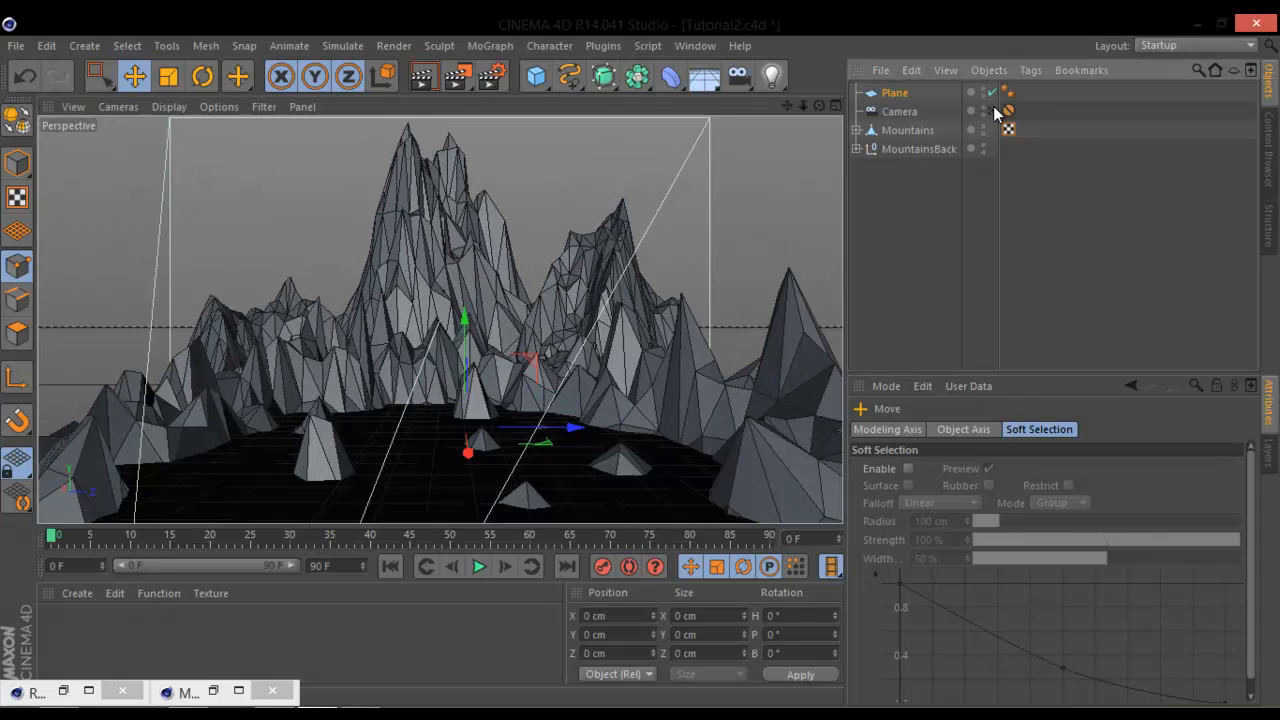
{"action": "left_click_drag", "start_coordinate": [469, 452], "coordinate": [477, 474]}
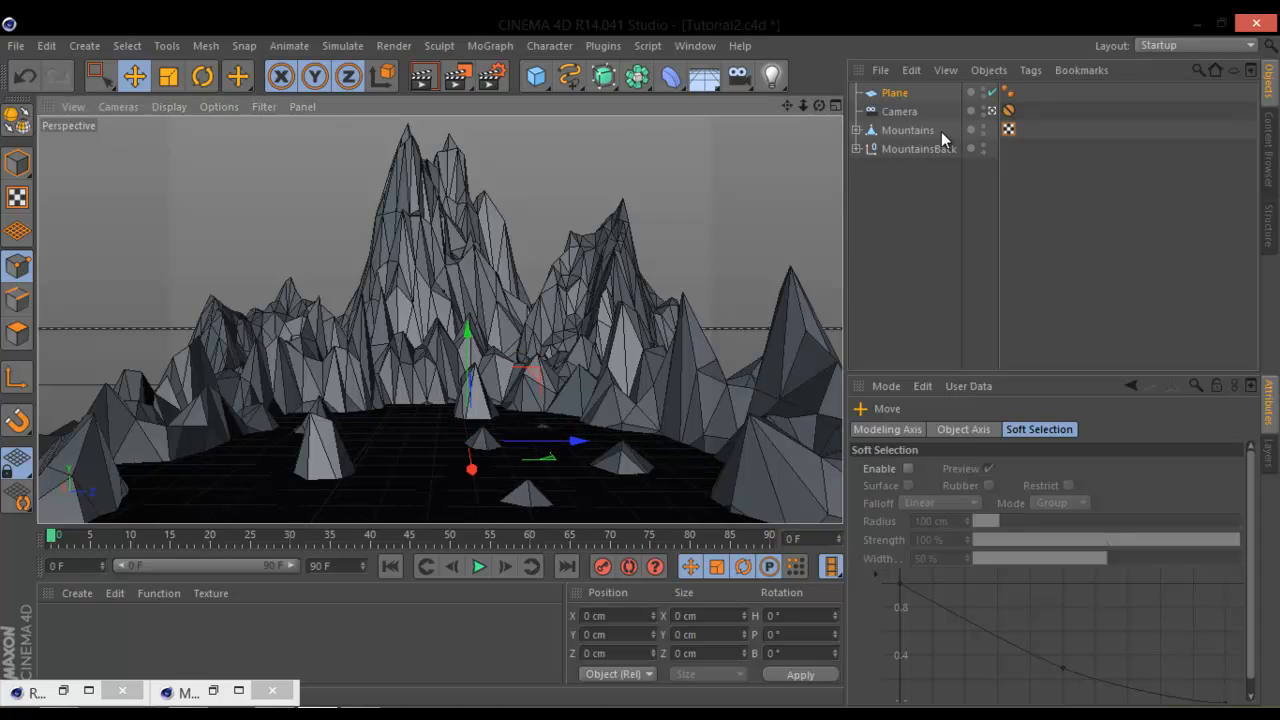
Step: Set the new plane to 37 width segments and 30 height segments, and delete its Phong tag
{"action": "left_click", "coordinate": [995, 111]}
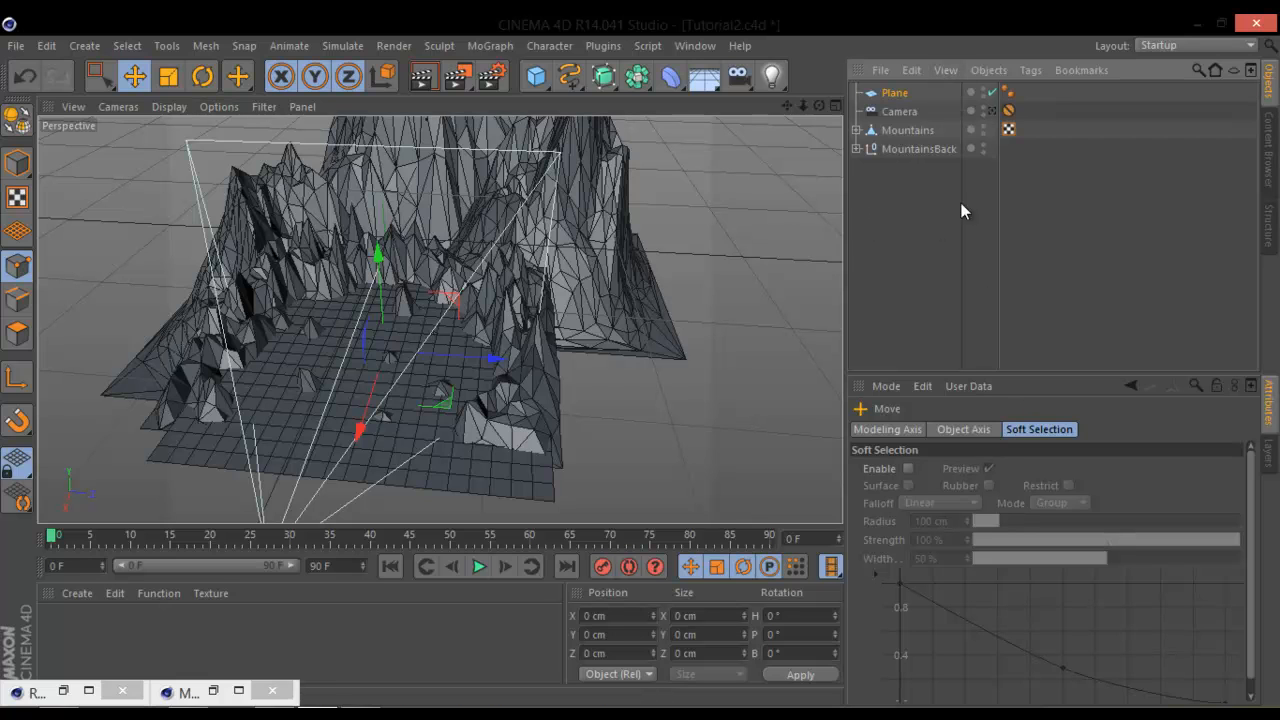
{"action": "left_click", "coordinate": [895, 93]}
{"action": "left_click_drag", "start_coordinate": [1009, 502], "coordinate": [1012, 528]}
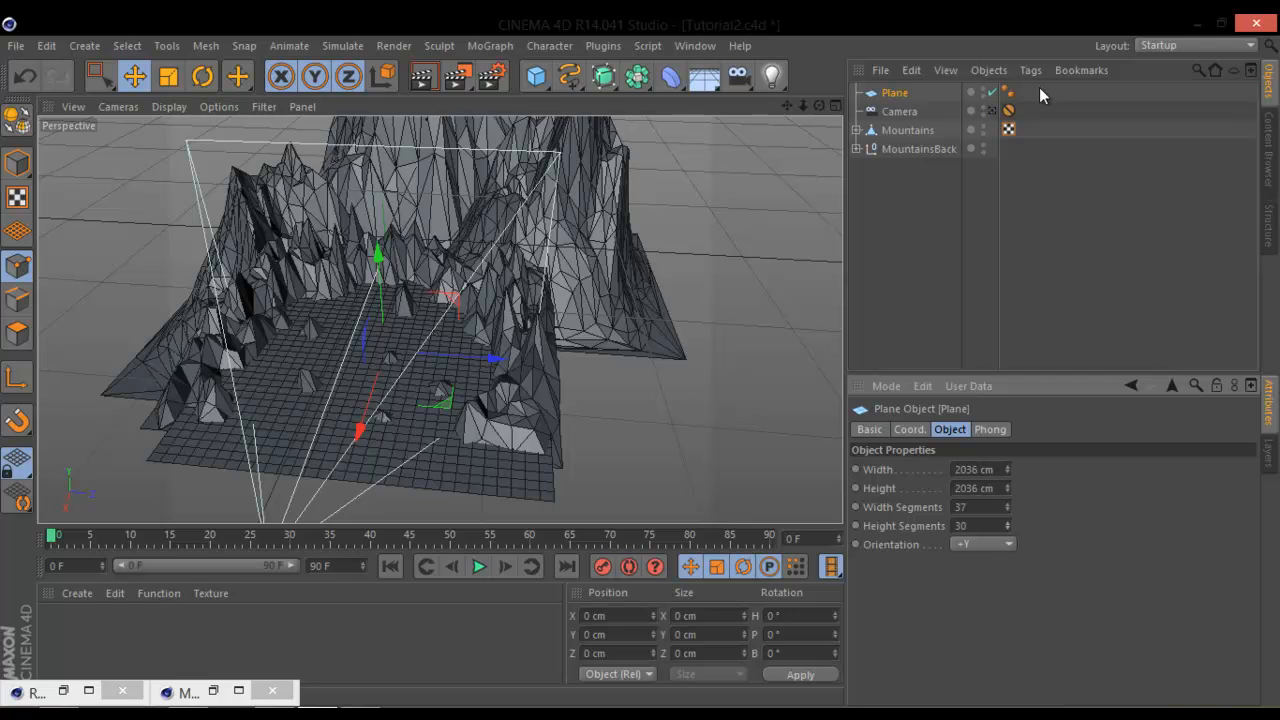
{"action": "left_click", "coordinate": [1009, 92]}
{"action": "key", "text": "Delete"}
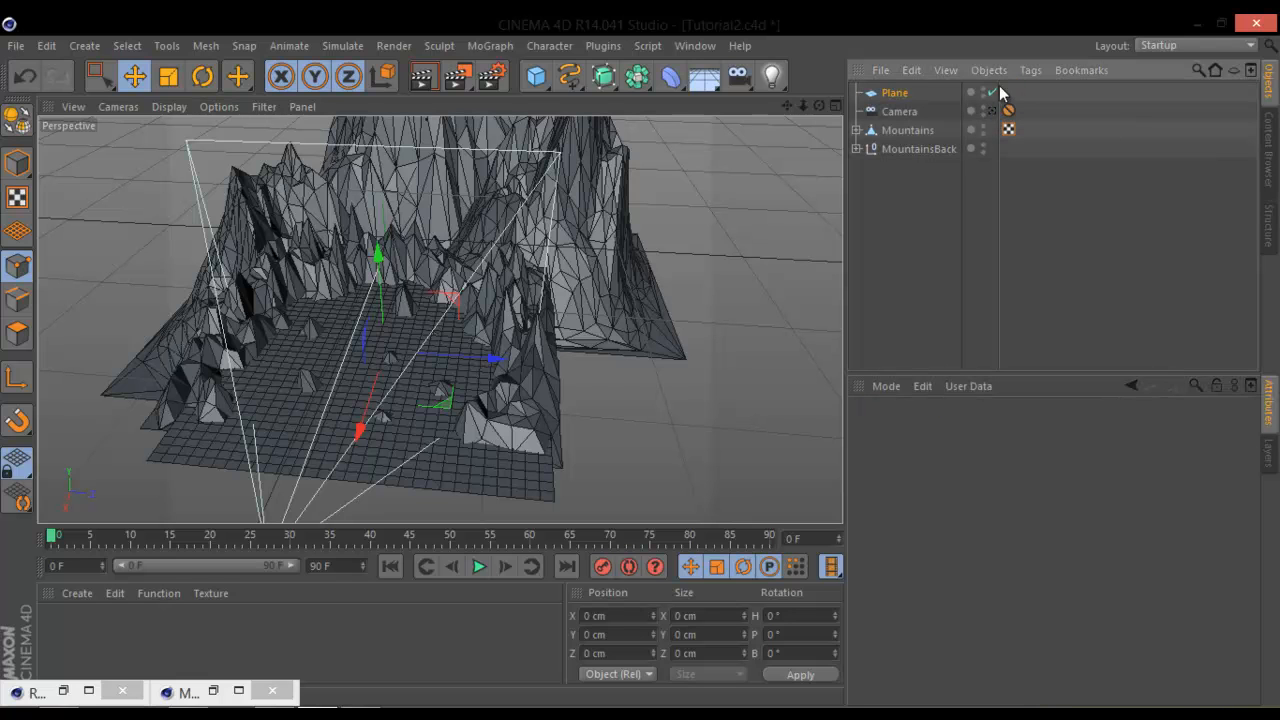
Step: Add a Displacer deformer as a child of the valley-floor plane
{"action": "left_click", "coordinate": [906, 92]}
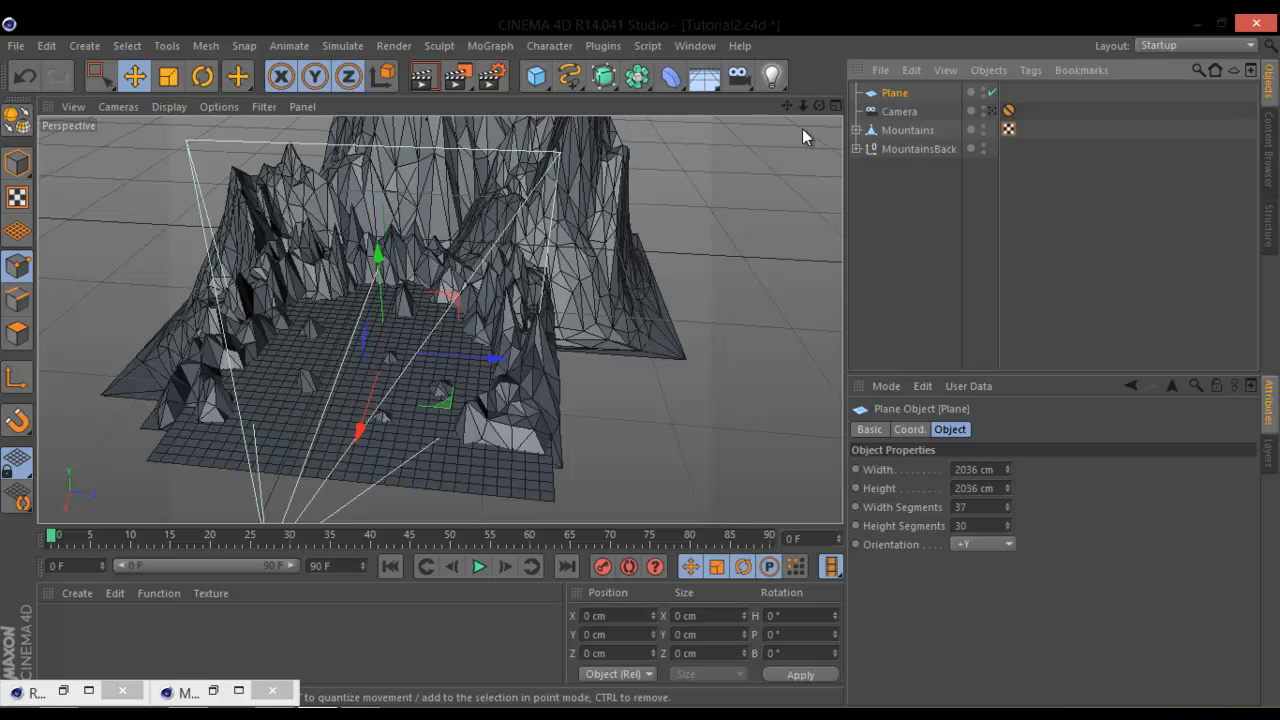
{"action": "left_click", "coordinate": [641, 92]}
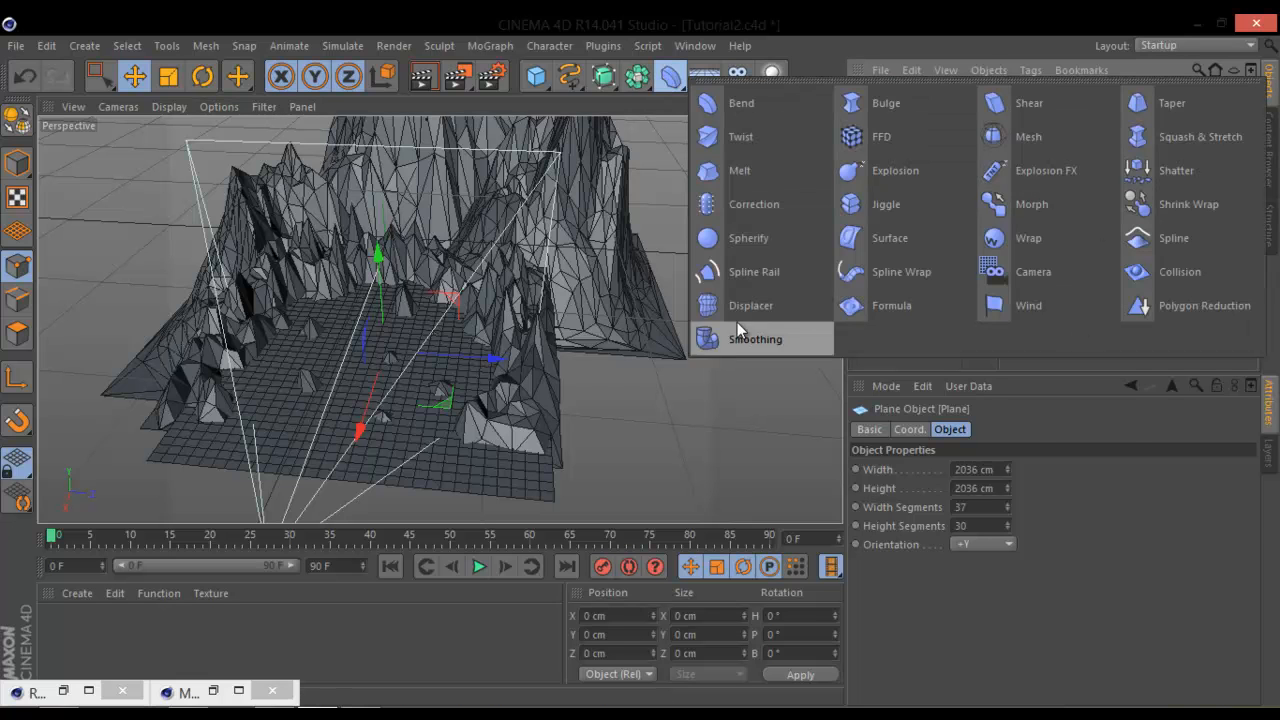
{"action": "left_click", "coordinate": [1039, 203]}
{"action": "left_click_drag", "start_coordinate": [898, 109], "coordinate": [898, 112]}
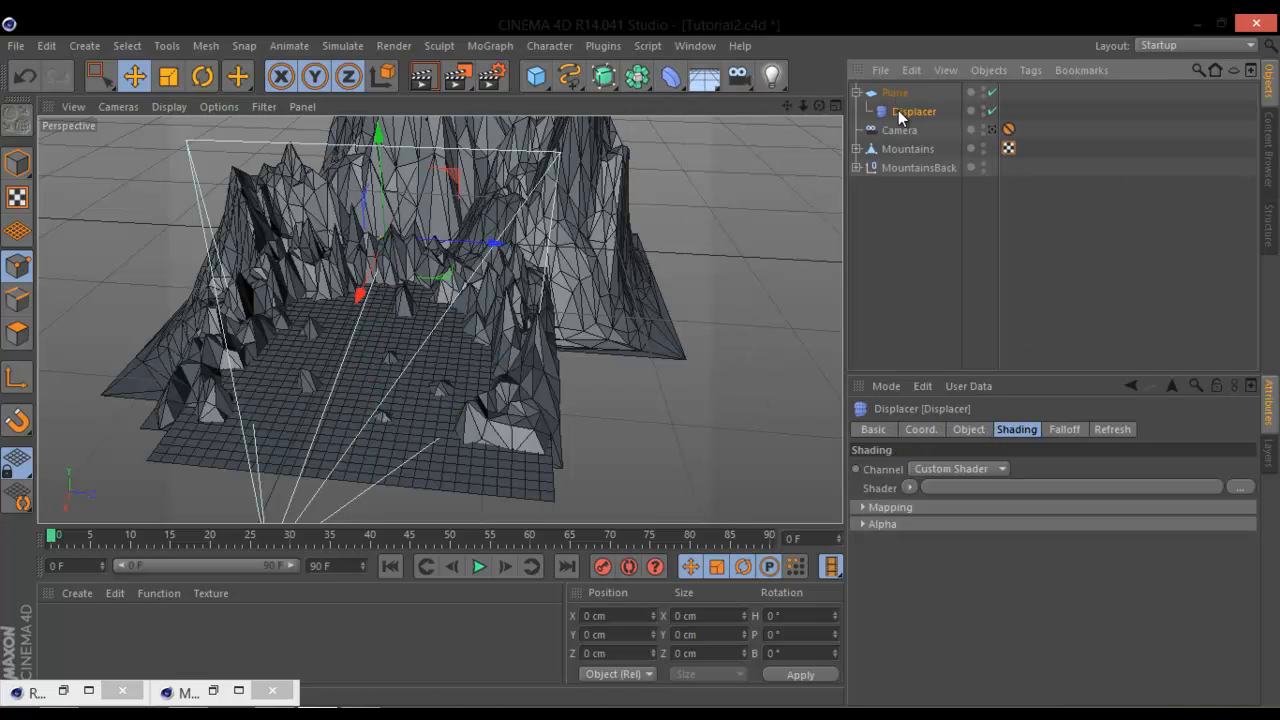
Step: Load a Noise shader into the Displacer's shading channel
{"action": "left_click", "coordinate": [914, 487]}
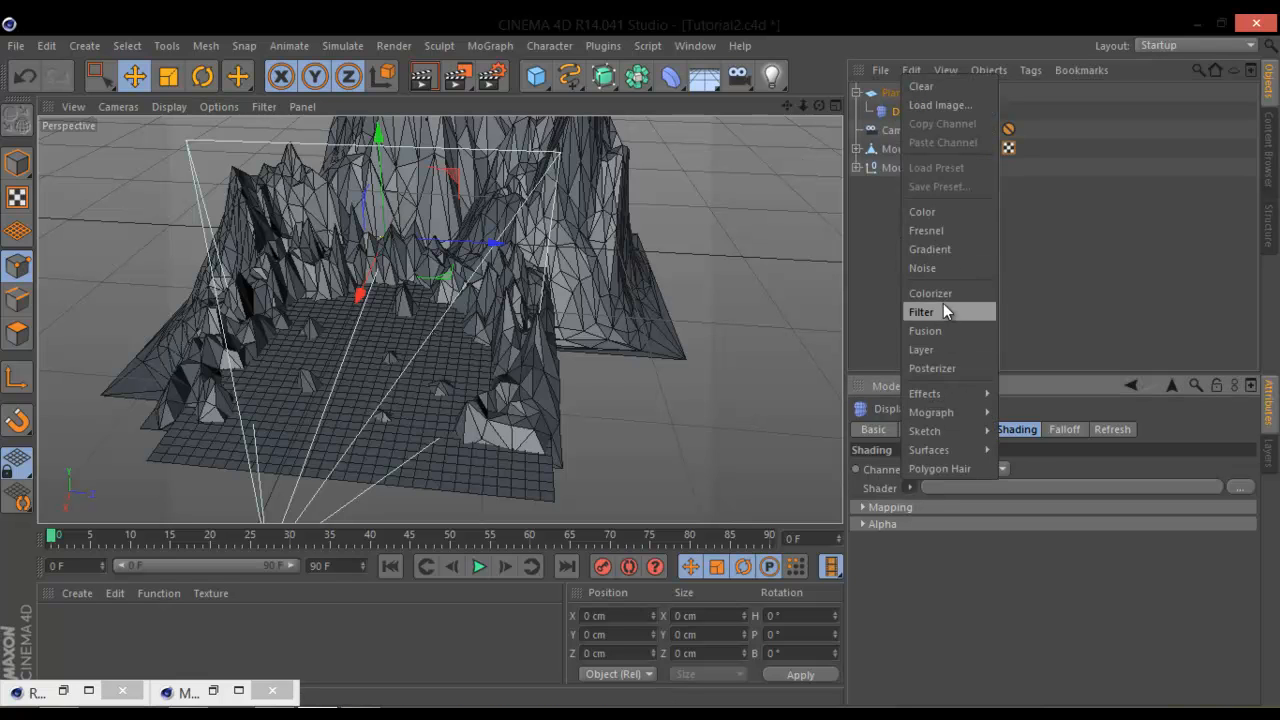
{"action": "left_click", "coordinate": [1110, 300]}
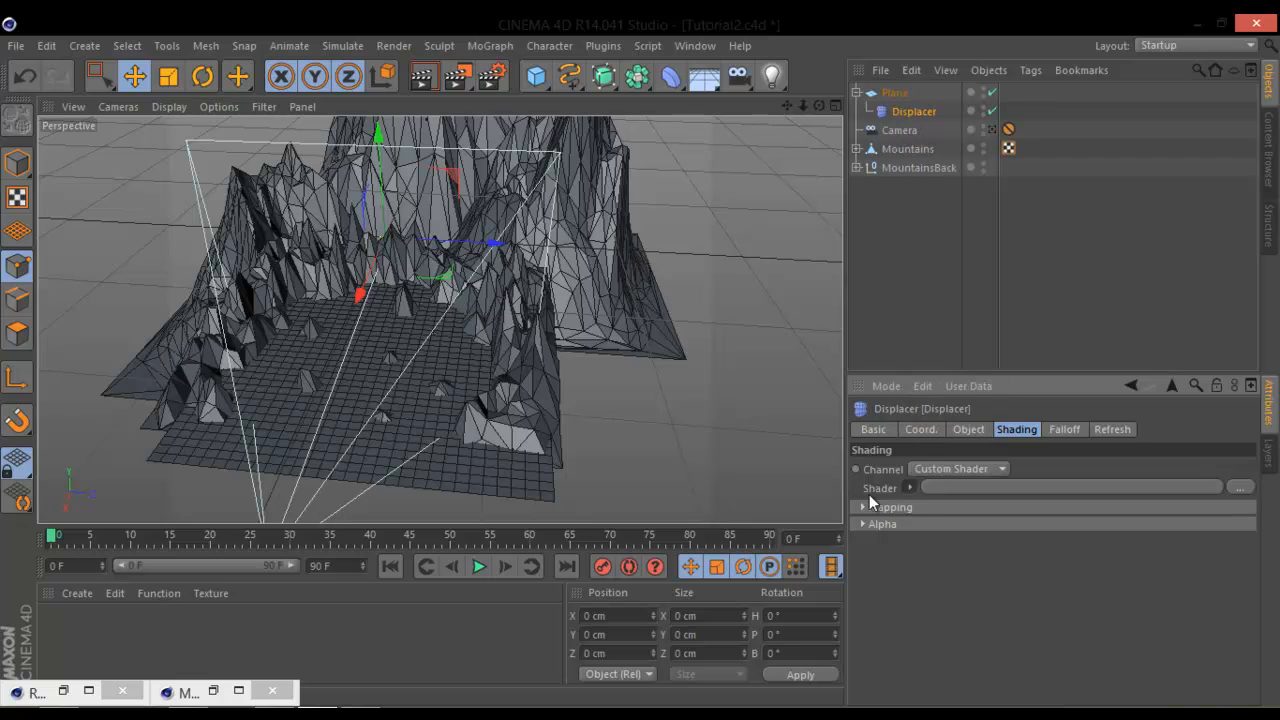
{"action": "left_click", "coordinate": [984, 429]}
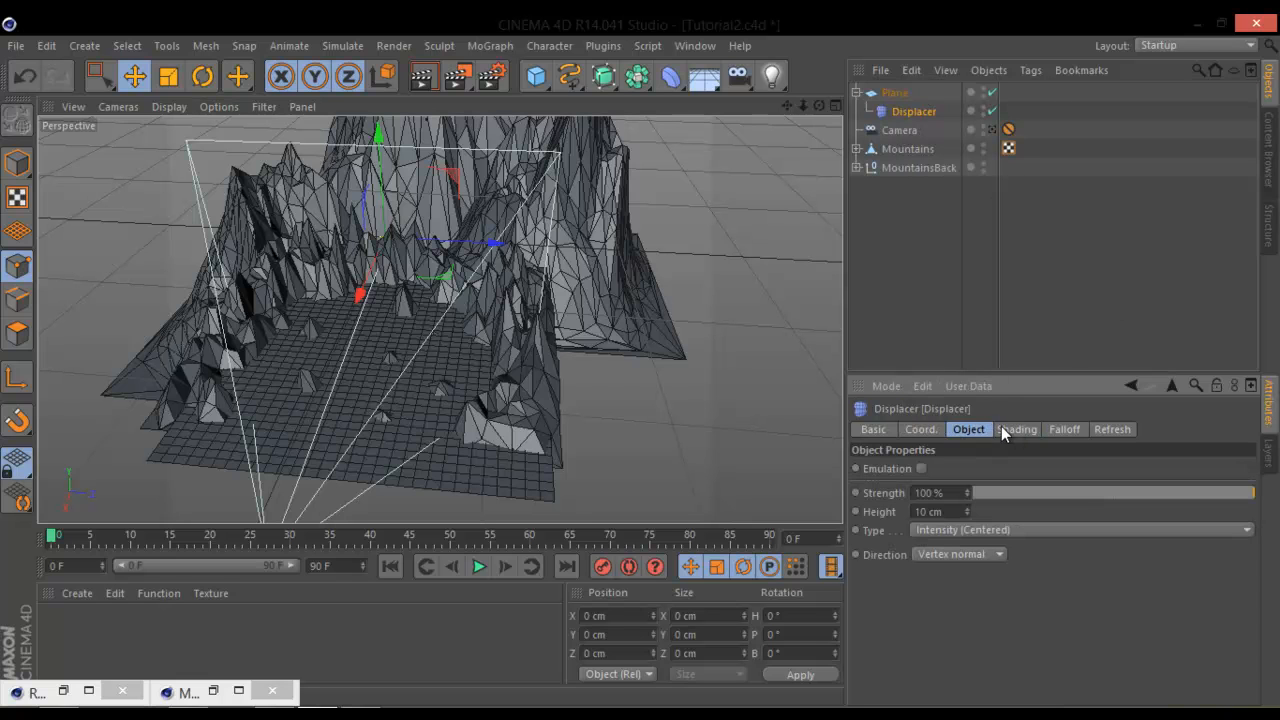
{"action": "left_click", "coordinate": [1016, 429]}
{"action": "left_click", "coordinate": [910, 486]}
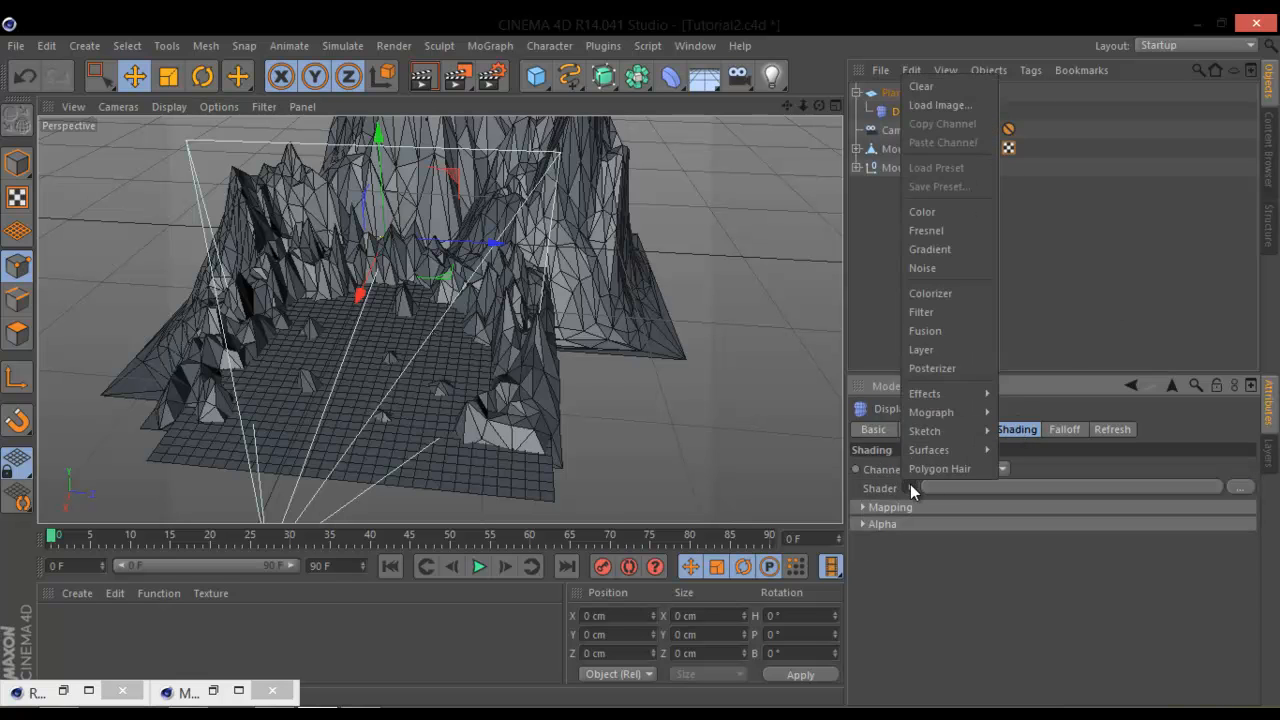
{"action": "left_click", "coordinate": [935, 271]}
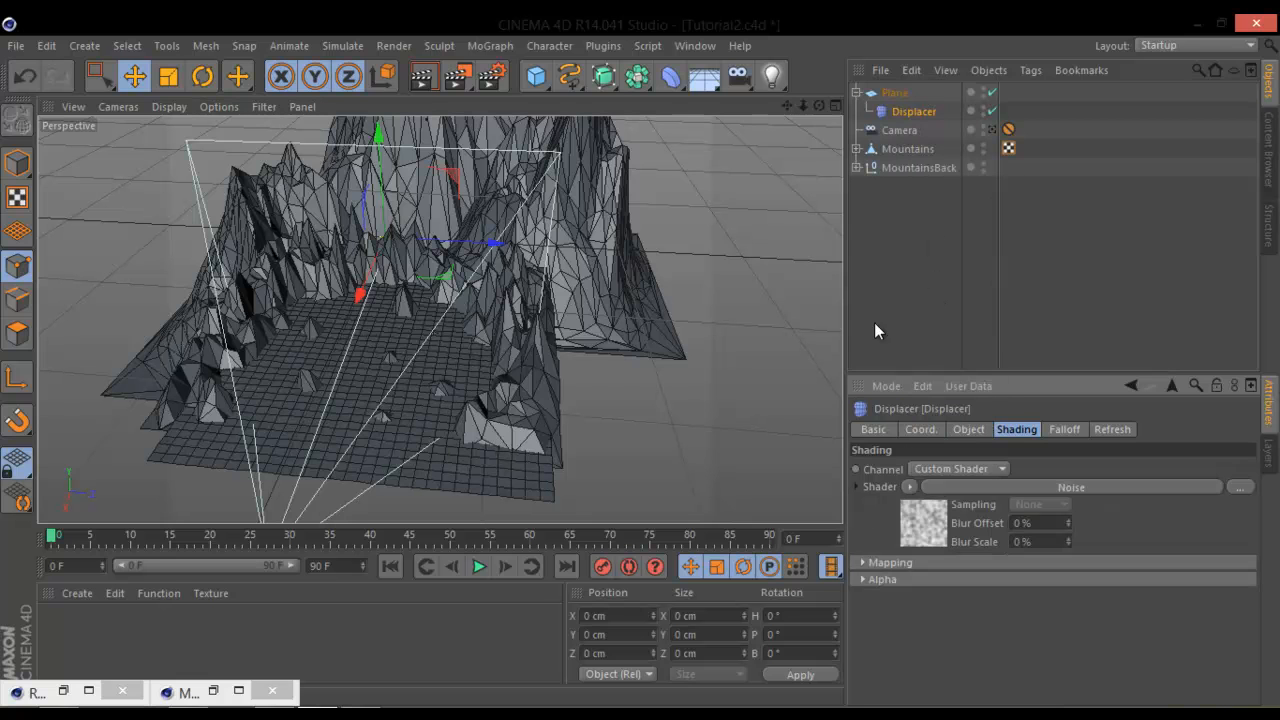
Step: Set the Displacer's height to 40 cm, keeping its strength at 100%, and return to the scene camera's view
{"action": "left_click_drag", "start_coordinate": [411, 373], "coordinate": [280, 330], "text": "alt"}
{"action": "scroll", "coordinate": [396, 344], "scroll_direction": "up", "scroll_amount": 4}
{"action": "left_click", "coordinate": [1014, 486]}
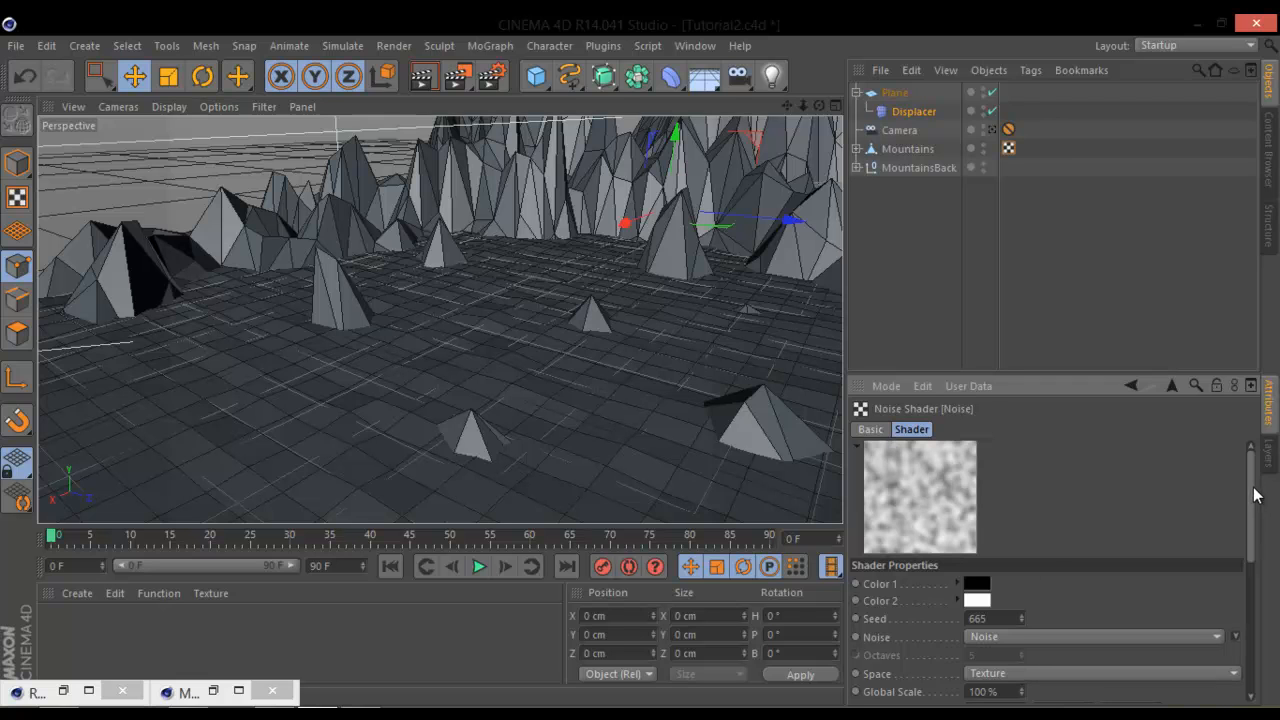
{"action": "left_click", "coordinate": [915, 112]}
{"action": "left_click", "coordinate": [970, 430]}
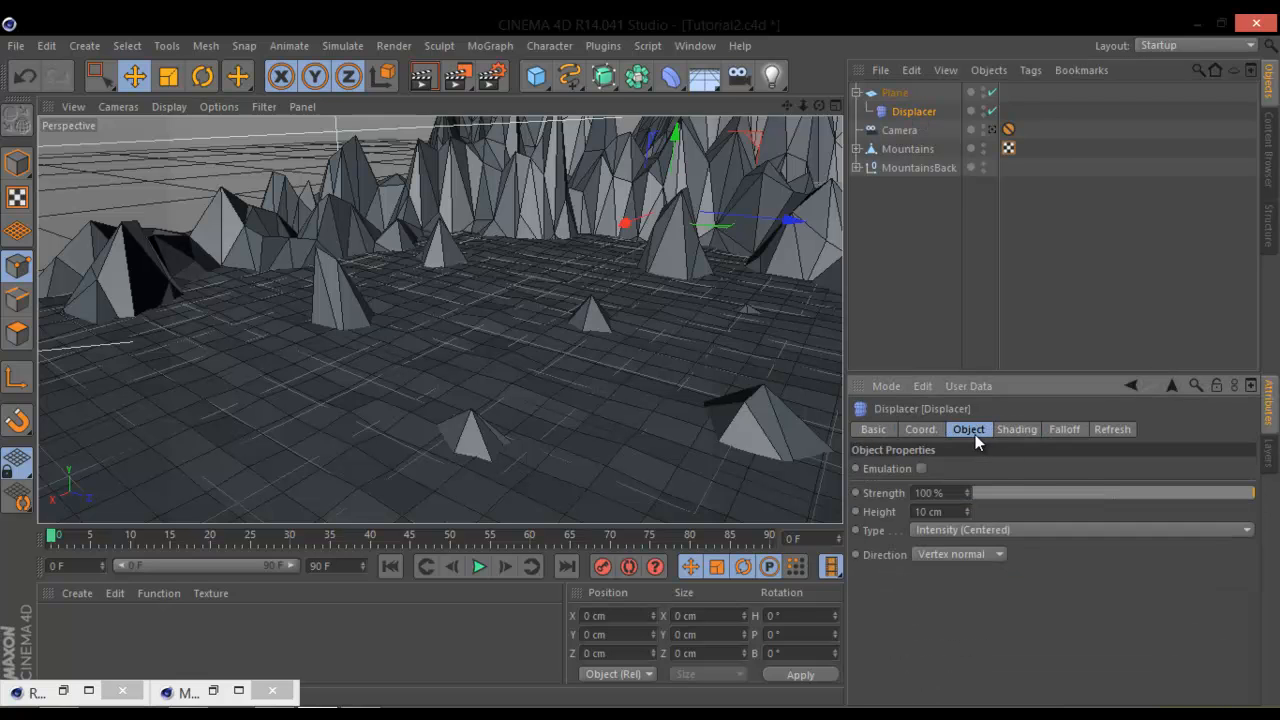
{"action": "mouse_move", "coordinate": [966, 505]}
{"action": "left_mouse_down"}
{"action": "mouse_move", "coordinate": [968, 482]}
{"action": "mouse_move", "coordinate": [965, 527]}
{"action": "mouse_move", "coordinate": [967, 444]}
{"action": "mouse_move", "coordinate": [966, 551]}
{"action": "mouse_move", "coordinate": [966, 484]}
{"action": "mouse_move", "coordinate": [970, 537]}
{"action": "mouse_move", "coordinate": [964, 491]}
{"action": "mouse_move", "coordinate": [967, 510]}
{"action": "left_mouse_up"}
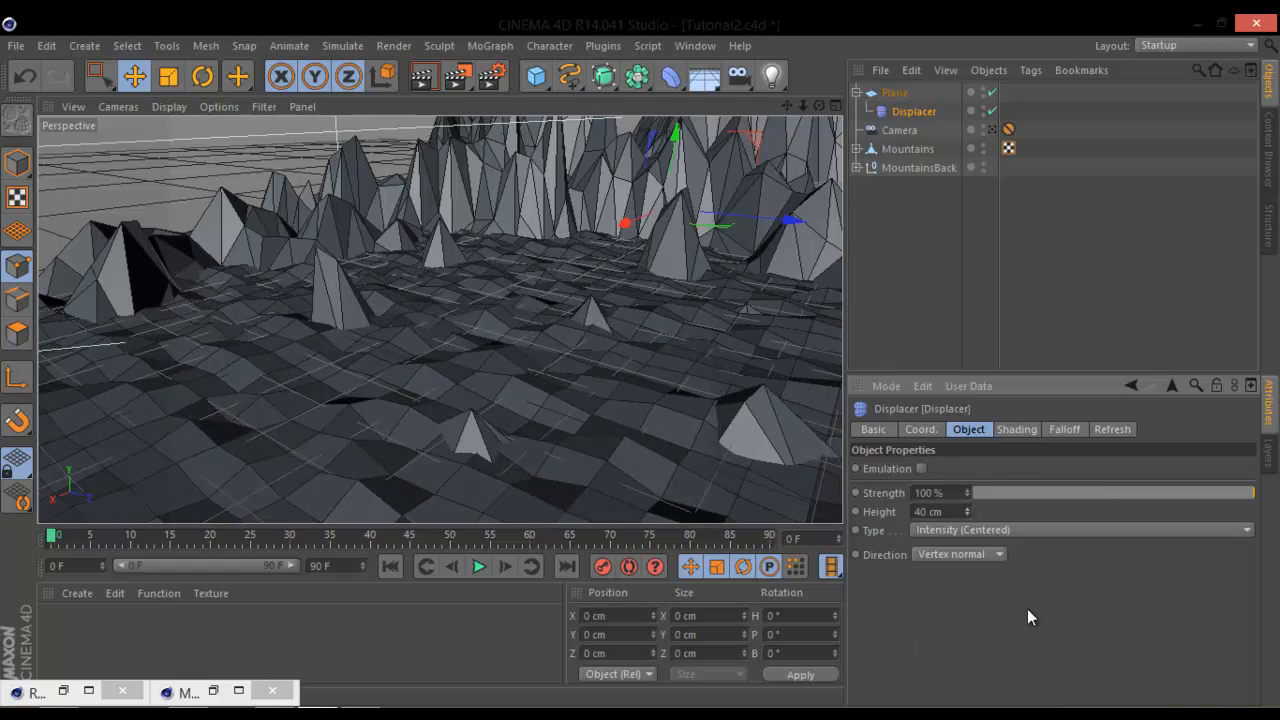
{"action": "right_click_drag", "start_coordinate": [386, 388], "coordinate": [647, 441], "text": "alt"}
{"action": "left_click_drag", "start_coordinate": [647, 441], "coordinate": [600, 350], "text": "alt"}
{"action": "left_click_drag", "start_coordinate": [1187, 491], "coordinate": [1260, 492]}
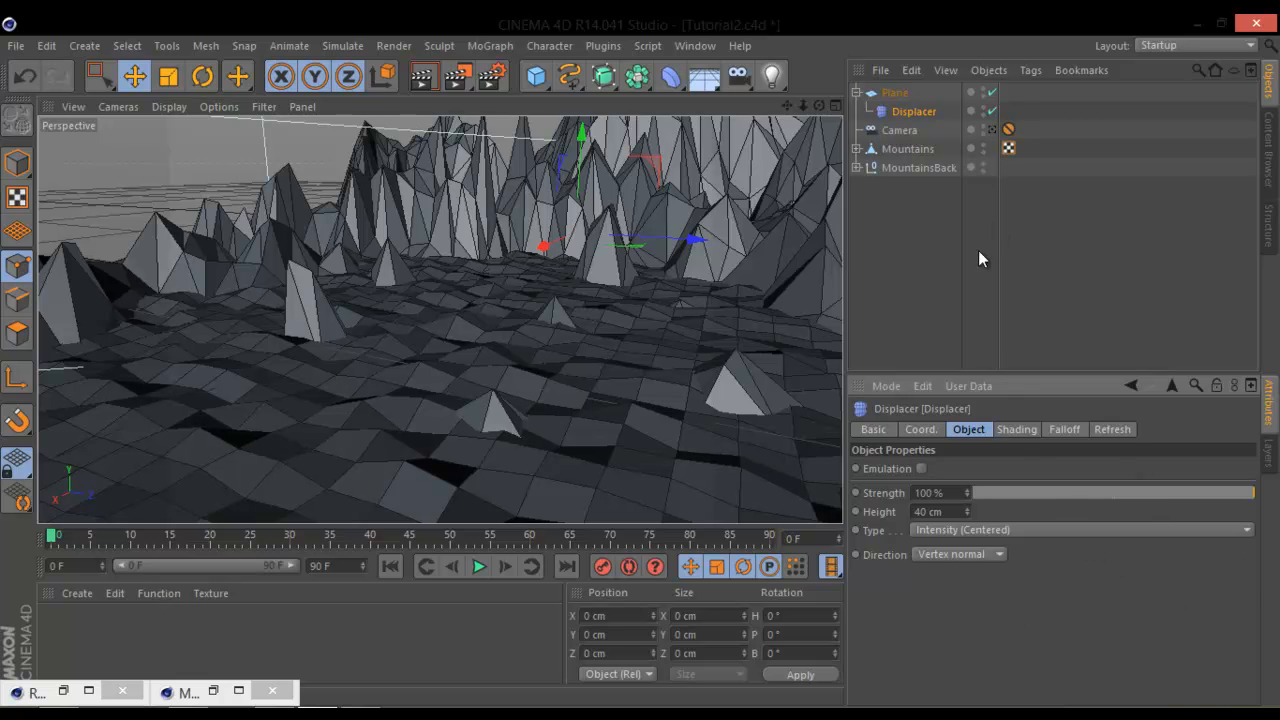
{"action": "left_click", "coordinate": [992, 129]}
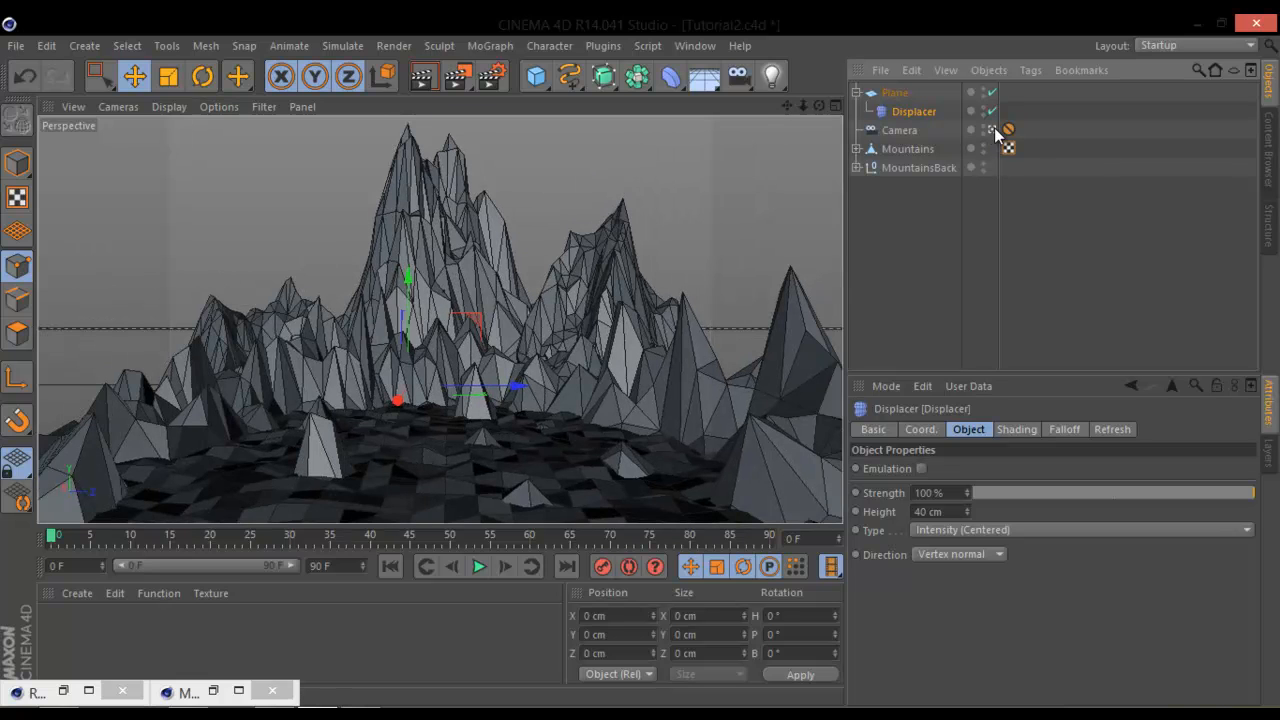
Step: Add a Polygon Reduction deformer under the plane below the Displacer and set its reduction strength to 45%
{"action": "left_click", "coordinate": [856, 92]}
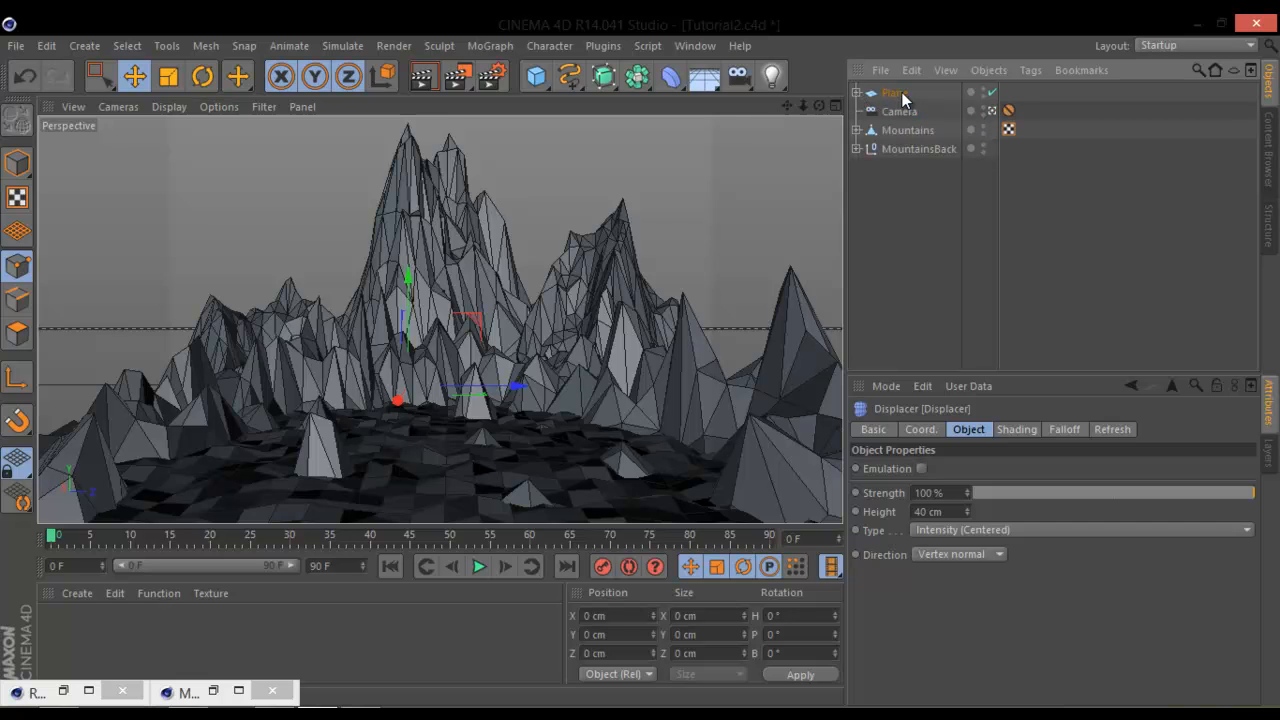
{"action": "left_click", "coordinate": [897, 93]}
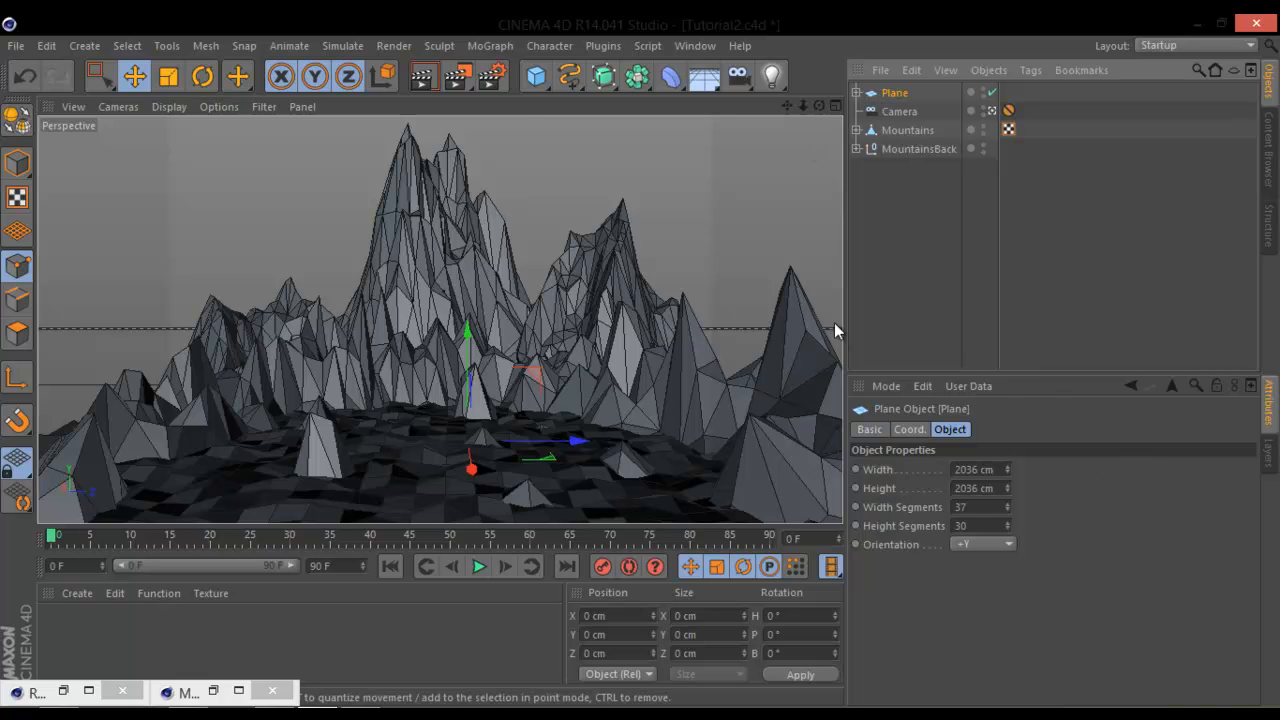
{"action": "left_click", "coordinate": [856, 92]}
{"action": "left_click_drag", "start_coordinate": [670, 76], "coordinate": [1234, 303]}
{"action": "left_click_drag", "start_coordinate": [913, 116], "coordinate": [921, 136]}
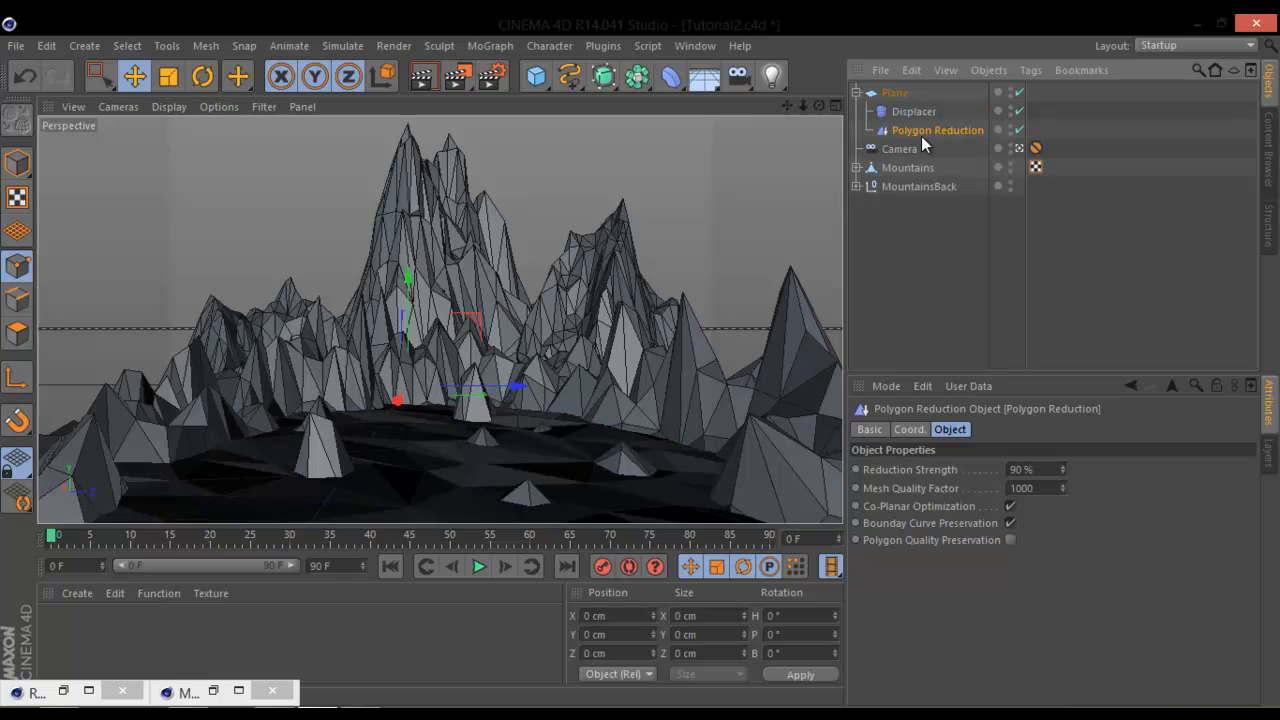
{"action": "mouse_move", "coordinate": [1065, 469]}
{"action": "left_mouse_down"}
{"action": "mouse_move", "coordinate": [1064, 447]}
{"action": "mouse_move", "coordinate": [1068, 487]}
{"action": "mouse_move", "coordinate": [1066, 464]}
{"action": "left_mouse_up"}
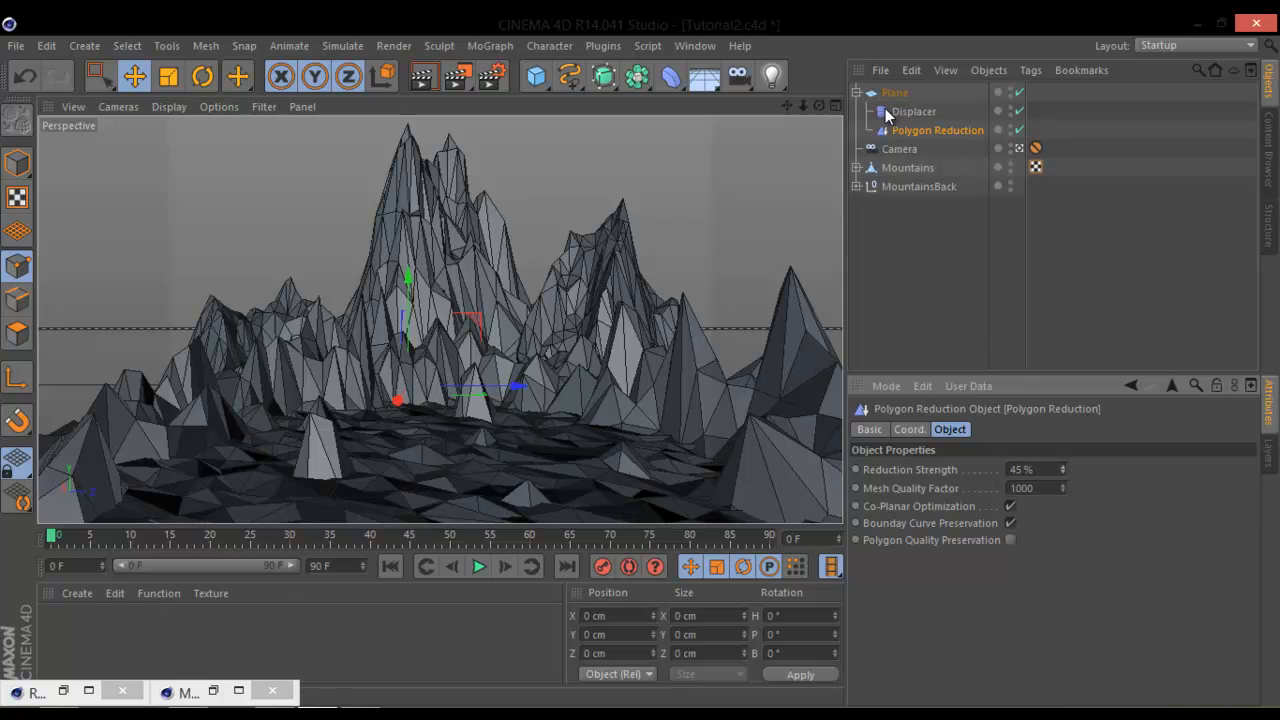
{"action": "left_click", "coordinate": [856, 92]}
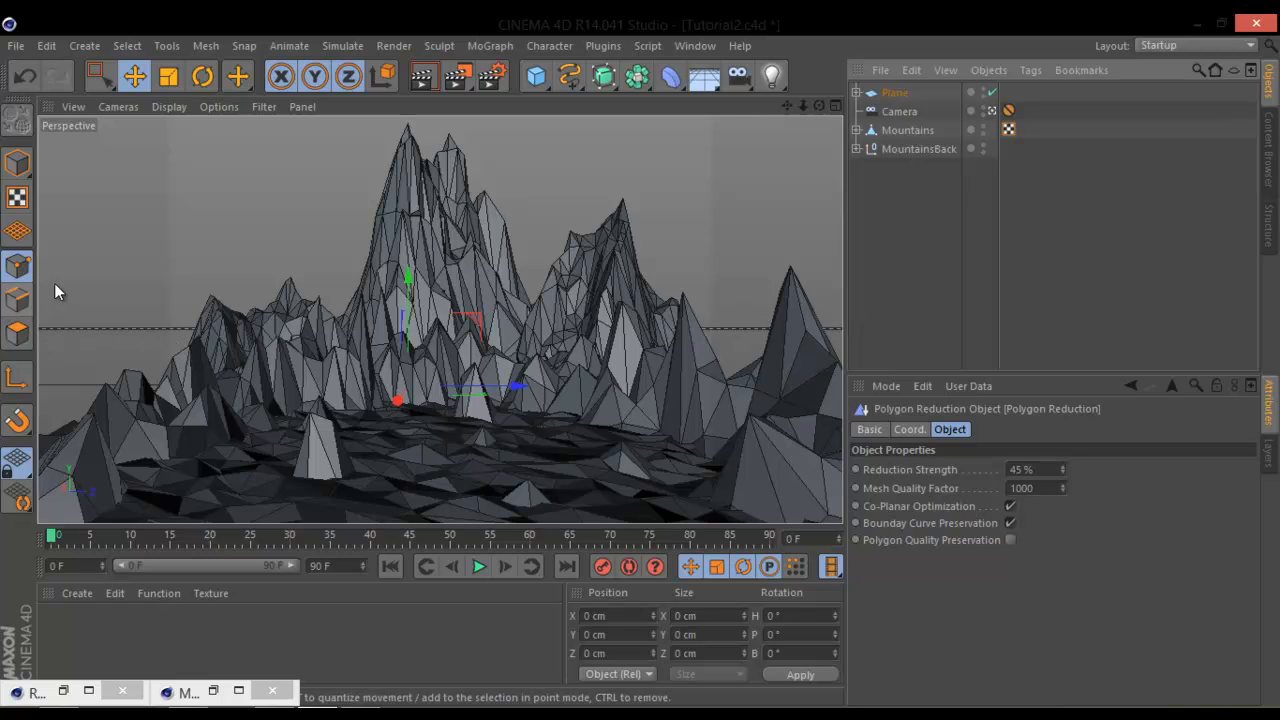
Step: Add a new Landscape primitive and delete its Phong tag
{"action": "left_click", "coordinate": [701, 84]}
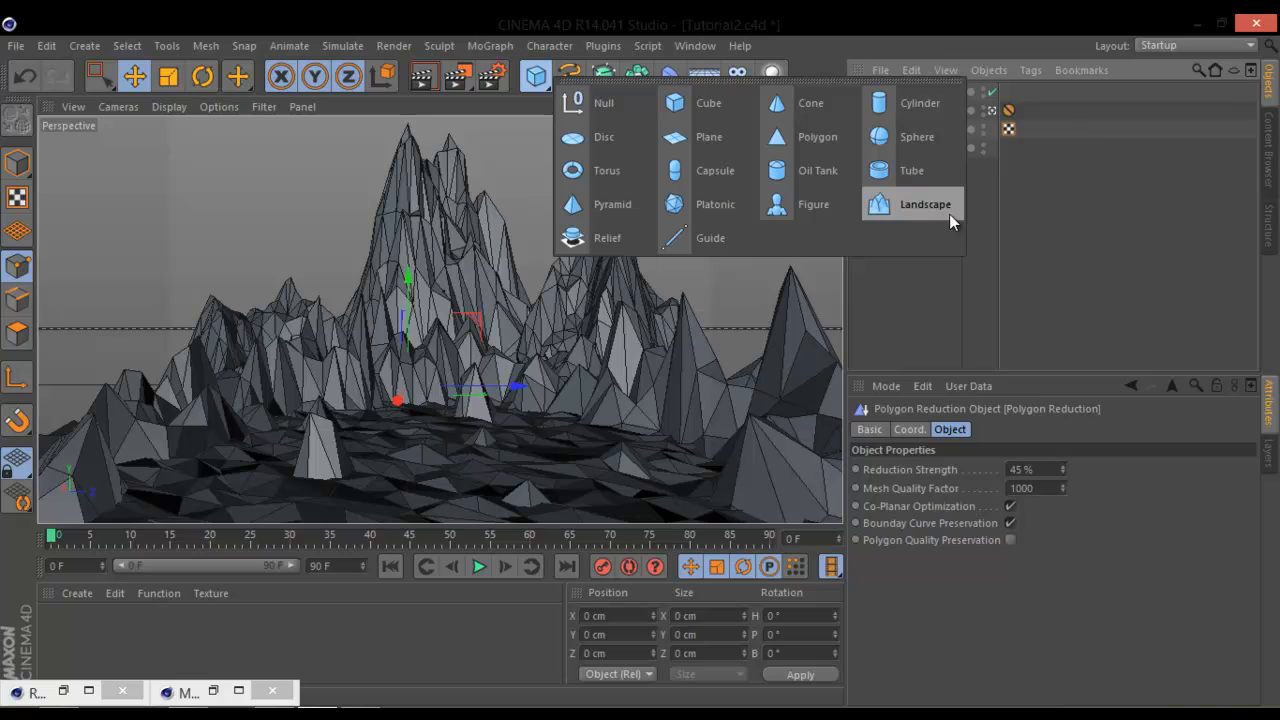
{"action": "left_click", "coordinate": [949, 214]}
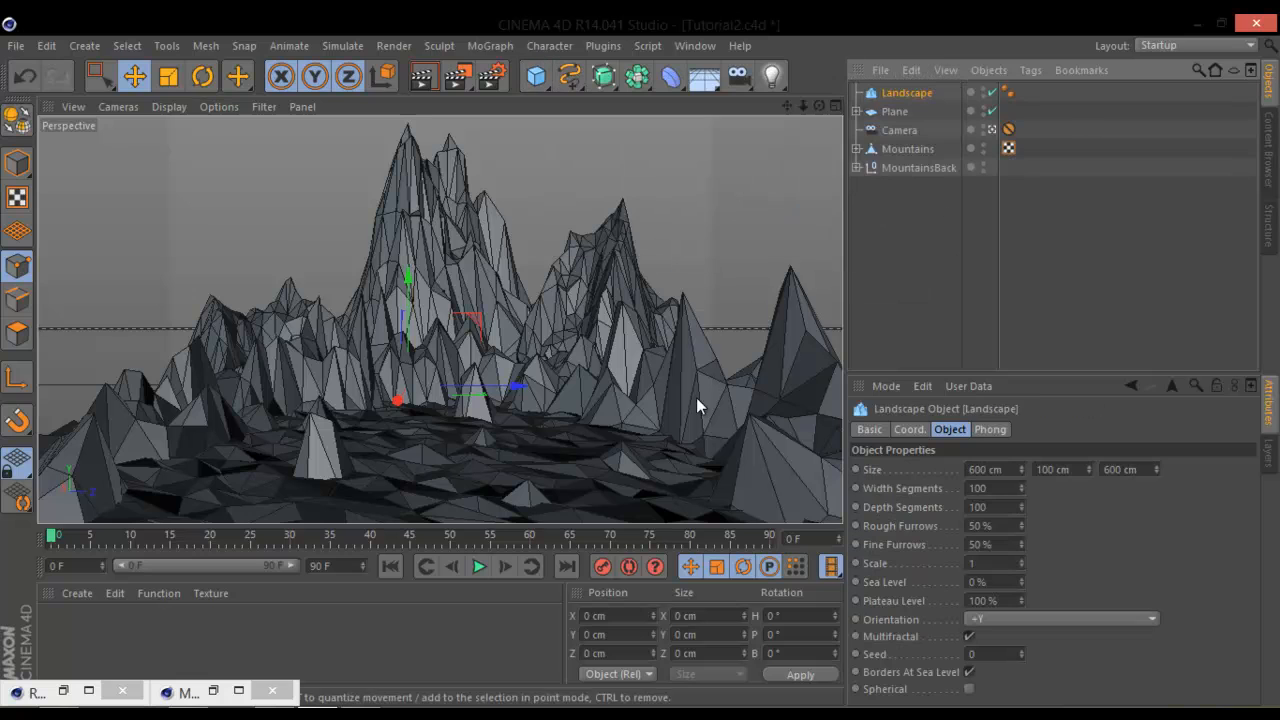
{"action": "left_click", "coordinate": [1010, 93]}
{"action": "key", "text": "Delete"}
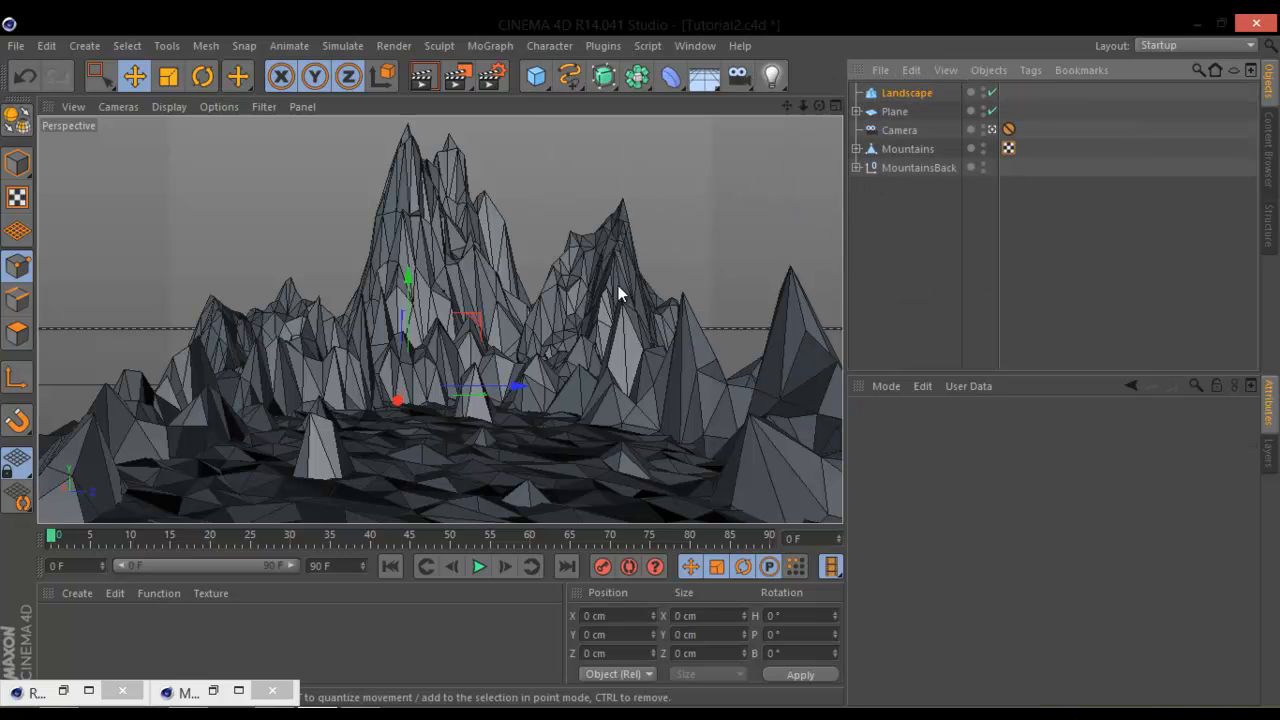
Step: Scale the new Landscape up to about 3280 by 547 by 3280 cm and move it along Z to the left side of the mountains
{"action": "left_click", "coordinate": [168, 76]}
{"action": "left_click", "coordinate": [872, 95]}
{"action": "left_click_drag", "start_coordinate": [543, 271], "coordinate": [649, 365]}
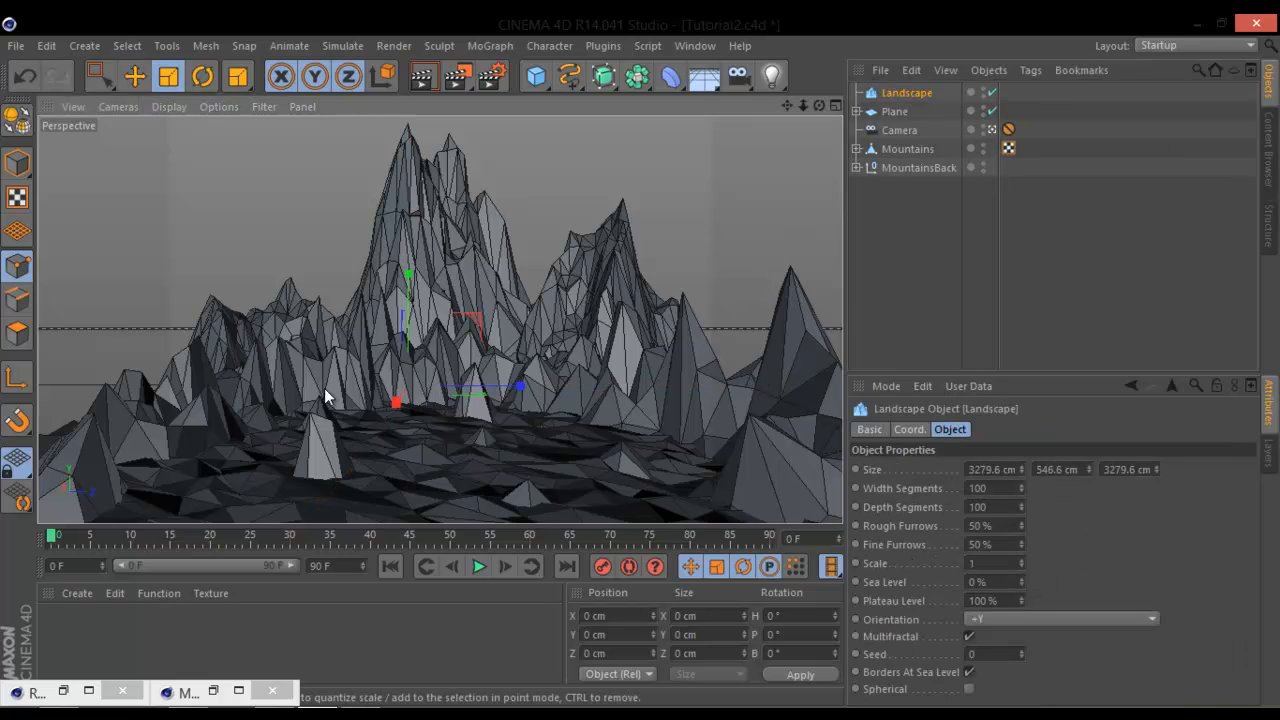
{"action": "left_click", "coordinate": [133, 76]}
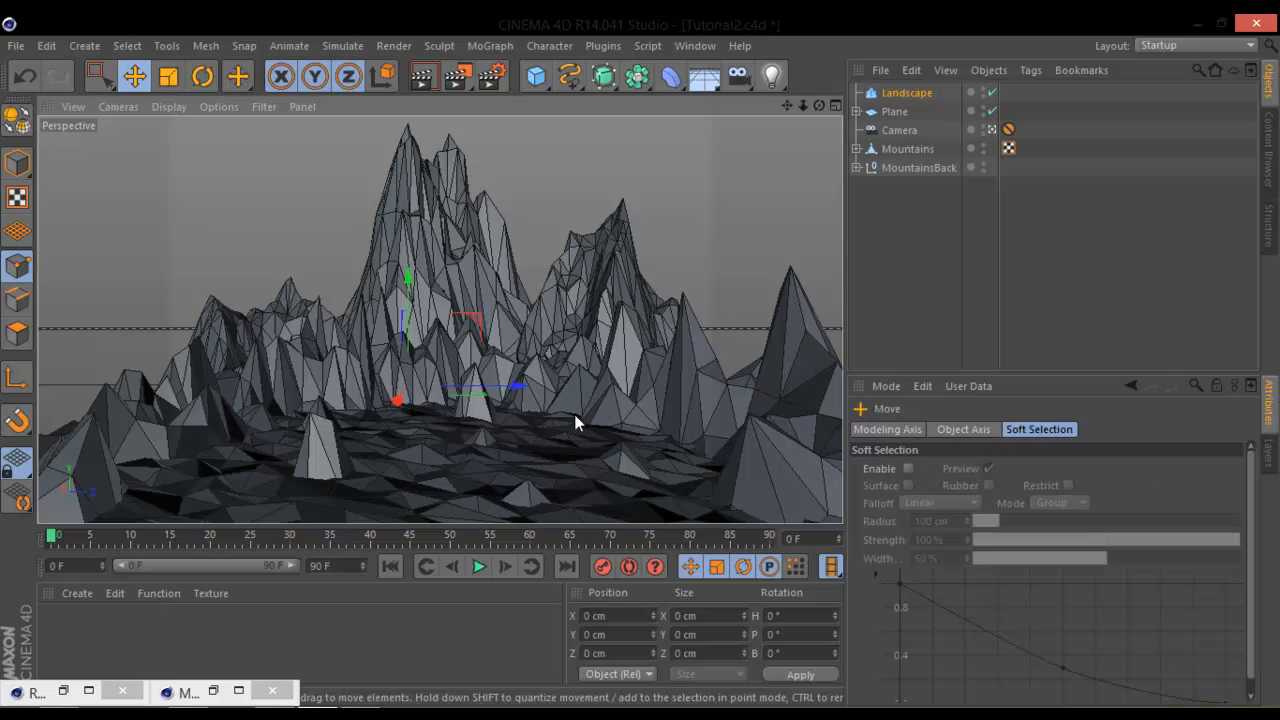
{"action": "left_click_drag", "start_coordinate": [518, 385], "coordinate": [190, 390]}
{"action": "mouse_move", "coordinate": [112, 283]}
{"action": "left_mouse_down"}
{"action": "mouse_move", "coordinate": [127, 203]}
{"action": "mouse_move", "coordinate": [128, 273]}
{"action": "left_mouse_up"}
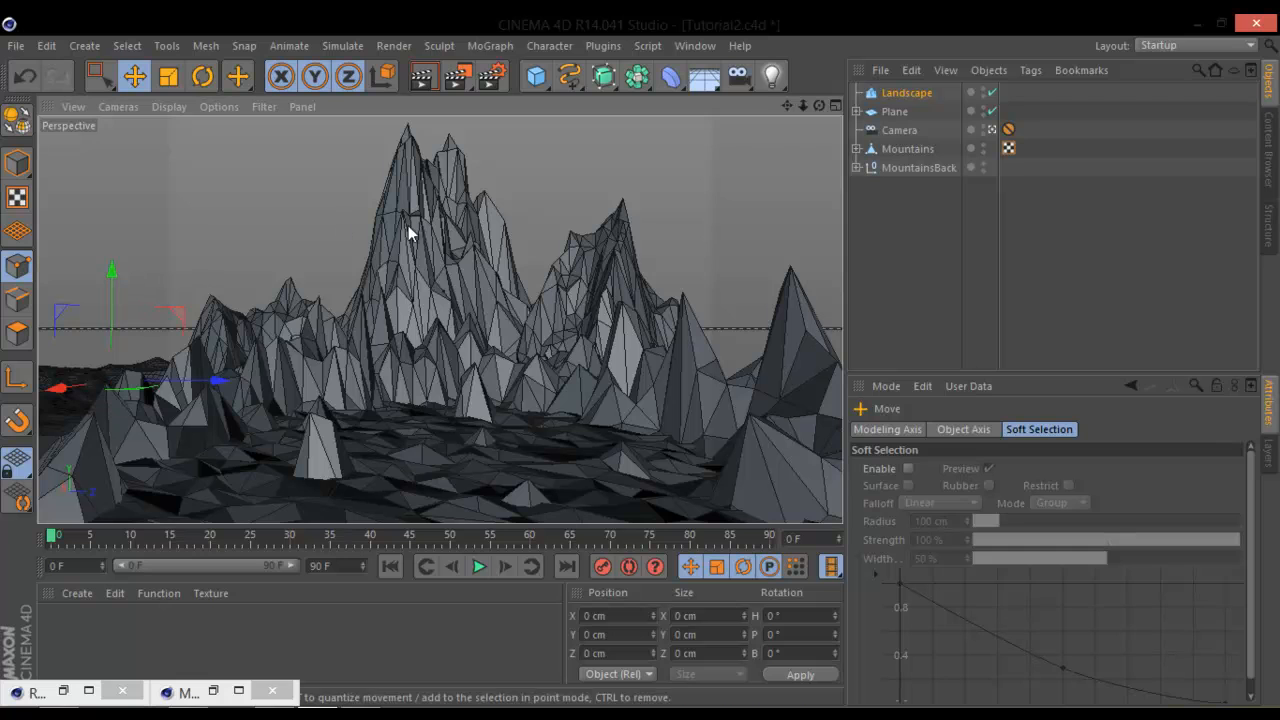
Step: Increase the new Landscape's height to 677.6 cm and raise it along Y
{"action": "left_click", "coordinate": [904, 92]}
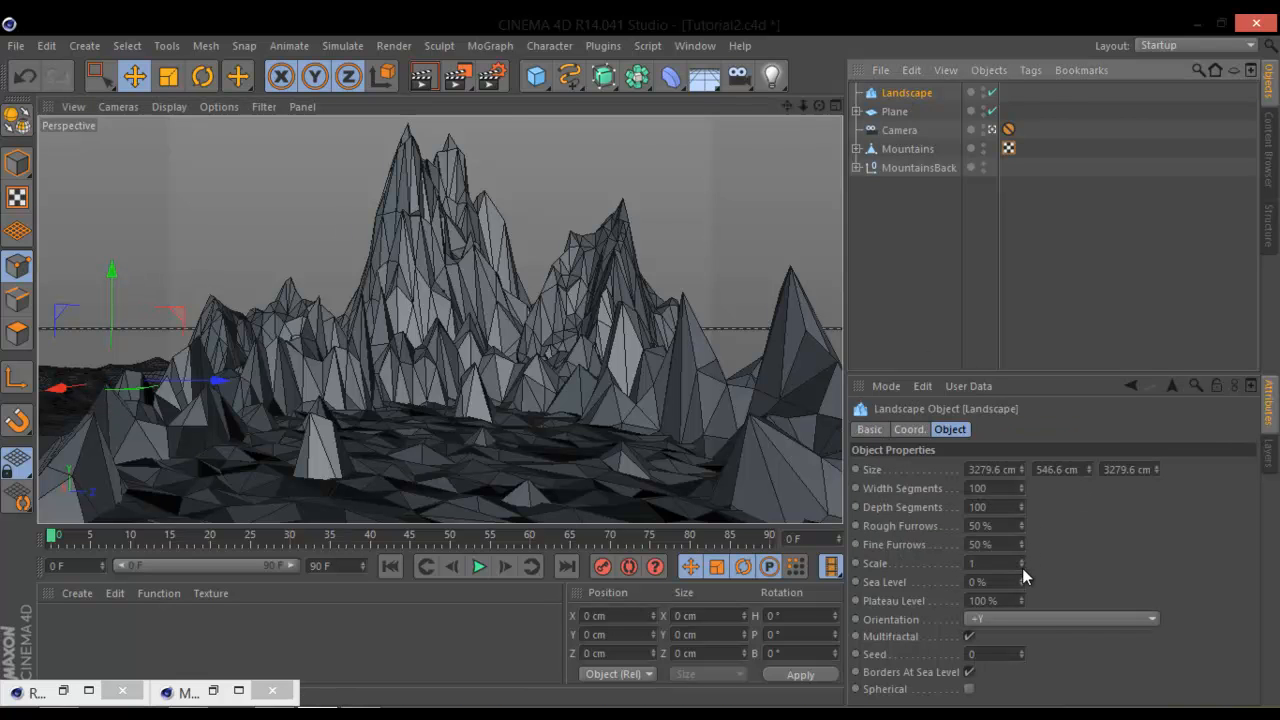
{"action": "left_click_drag", "start_coordinate": [1089, 470], "coordinate": [1090, 463]}
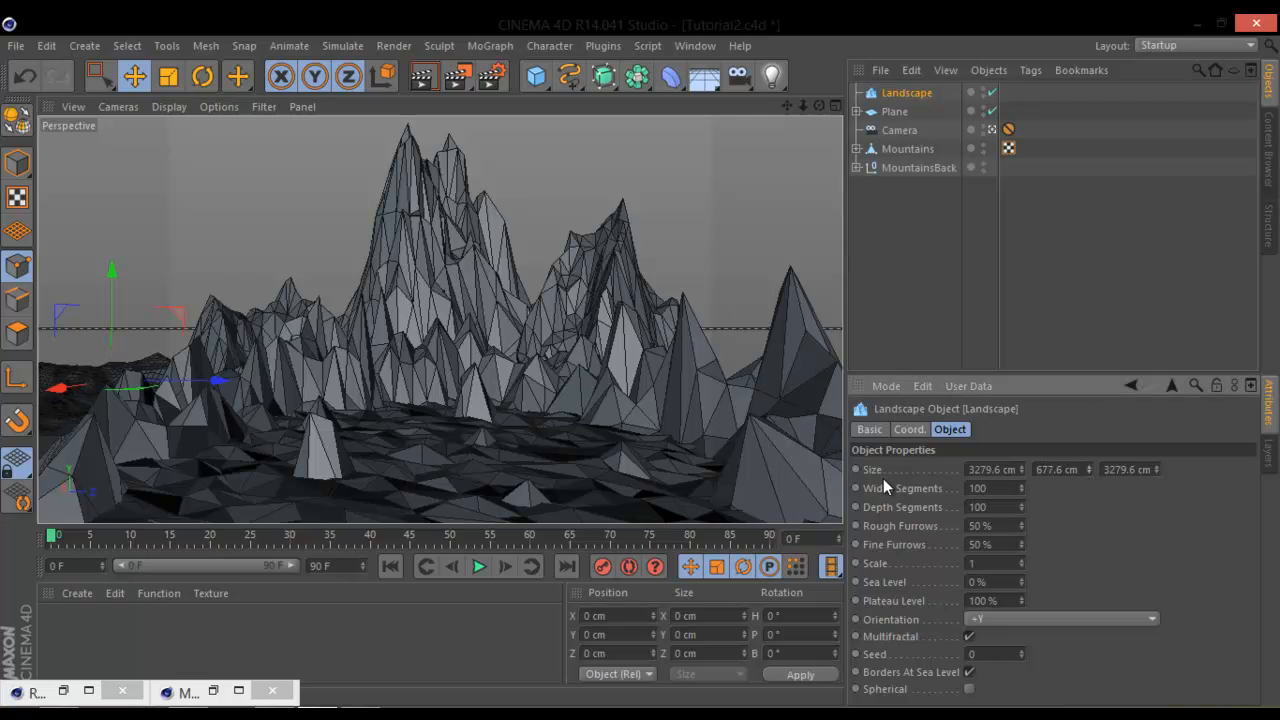
{"action": "left_click_drag", "start_coordinate": [106, 270], "coordinate": [113, 243]}
Step: Scale the new Landscape up uniformly to about 6979 by 1442 by 6979 cm
{"action": "key", "text": "t"}
{"action": "left_click_drag", "start_coordinate": [293, 242], "coordinate": [637, 361]}
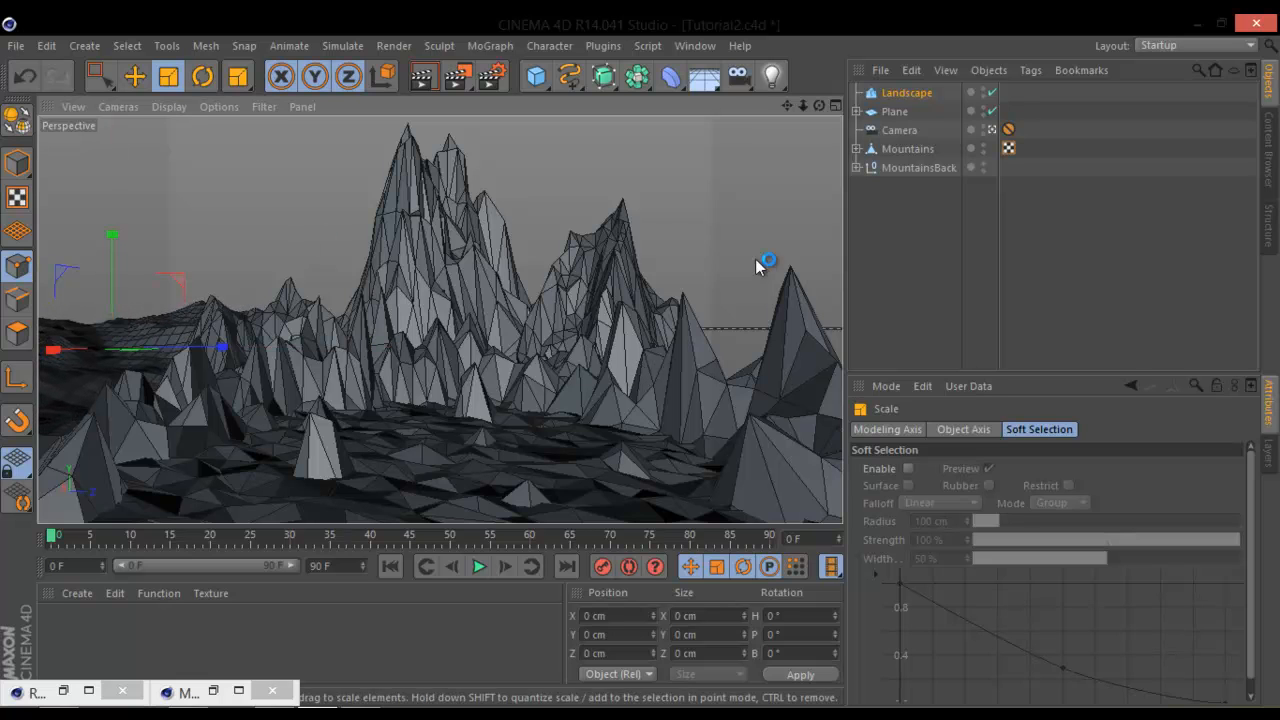
Step: Add a Polygon Reduction deformer under the new Landscape and set its reduction strength to 84%
{"action": "left_click", "coordinate": [905, 92]}
{"action": "left_click_drag", "start_coordinate": [714, 80], "coordinate": [1134, 266]}
{"action": "left_click_drag", "start_coordinate": [922, 92], "coordinate": [922, 112]}
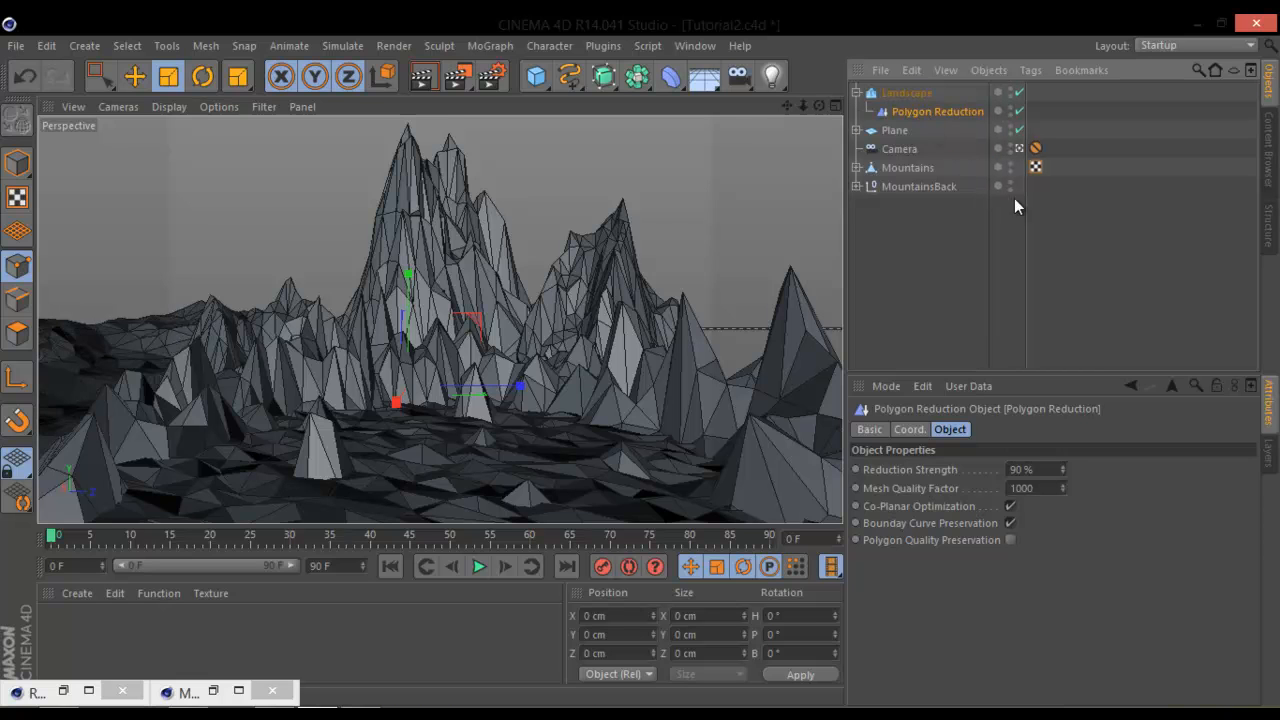
{"action": "mouse_move", "coordinate": [1064, 469]}
{"action": "left_mouse_down"}
{"action": "mouse_move", "coordinate": [1057, 499]}
{"action": "mouse_move", "coordinate": [1062, 484]}
{"action": "left_mouse_up"}
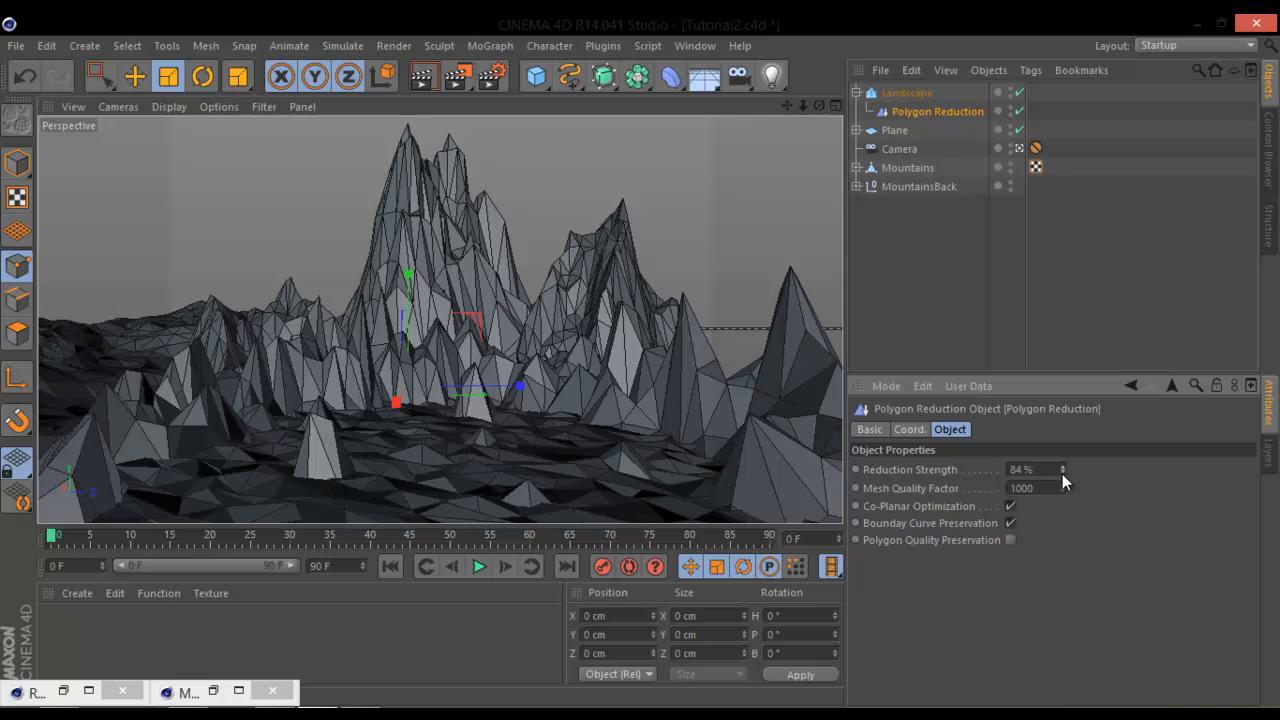
Step: Duplicate the Landscape with its Polygon Reduction and move the copy along Z to the right side of the mountains
{"action": "left_click", "coordinate": [911, 91]}
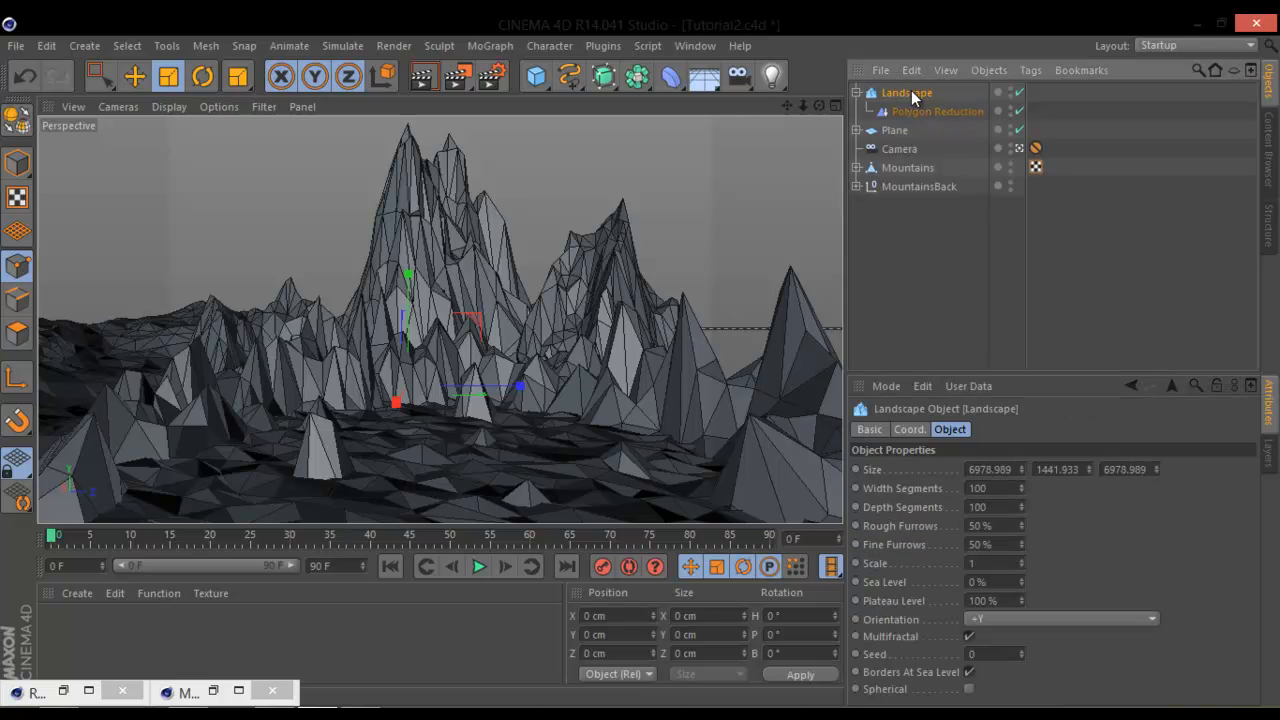
{"action": "left_click", "coordinate": [857, 92]}
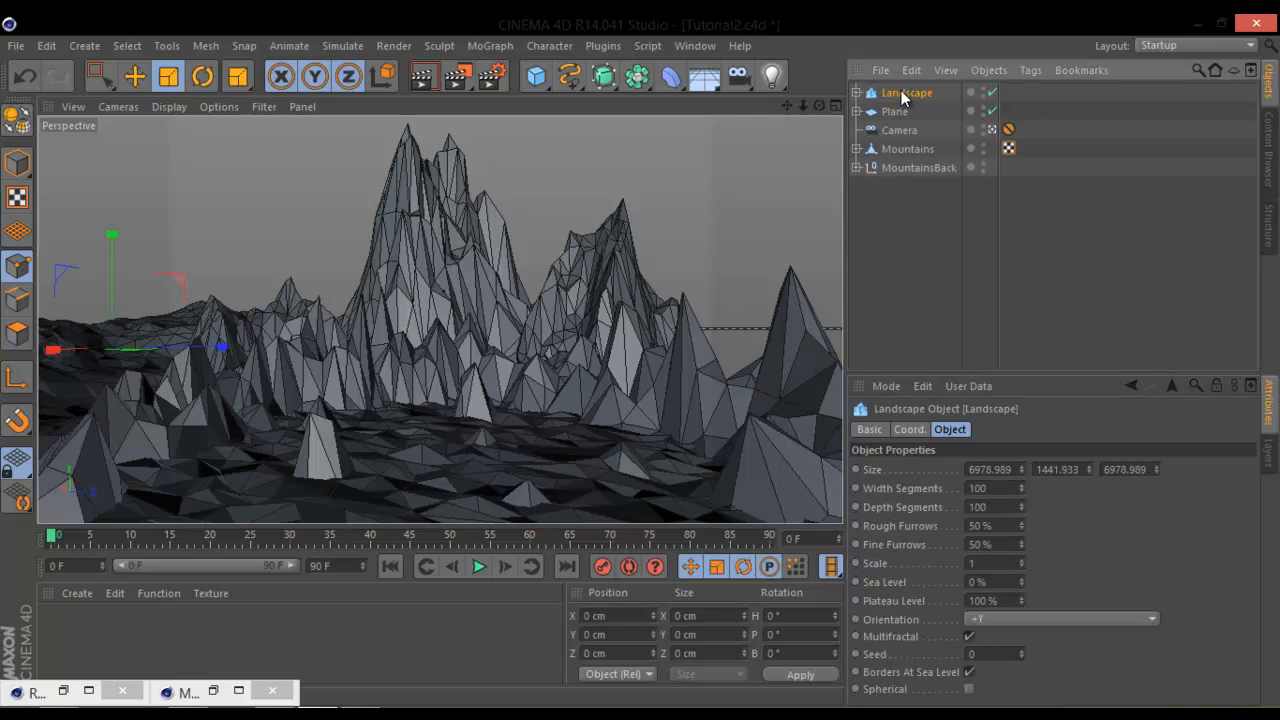
{"action": "key", "text": "ctrl+c"}
{"action": "key", "text": "ctrl+v"}
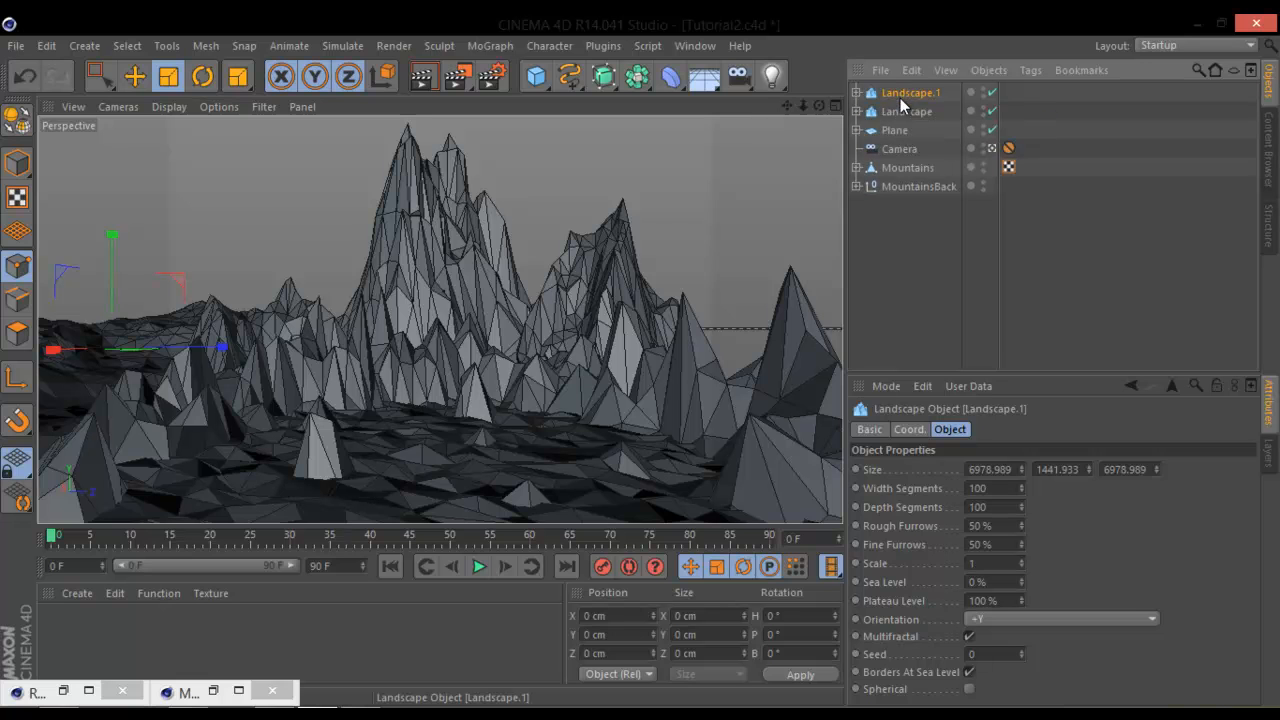
{"action": "left_click", "coordinate": [135, 77]}
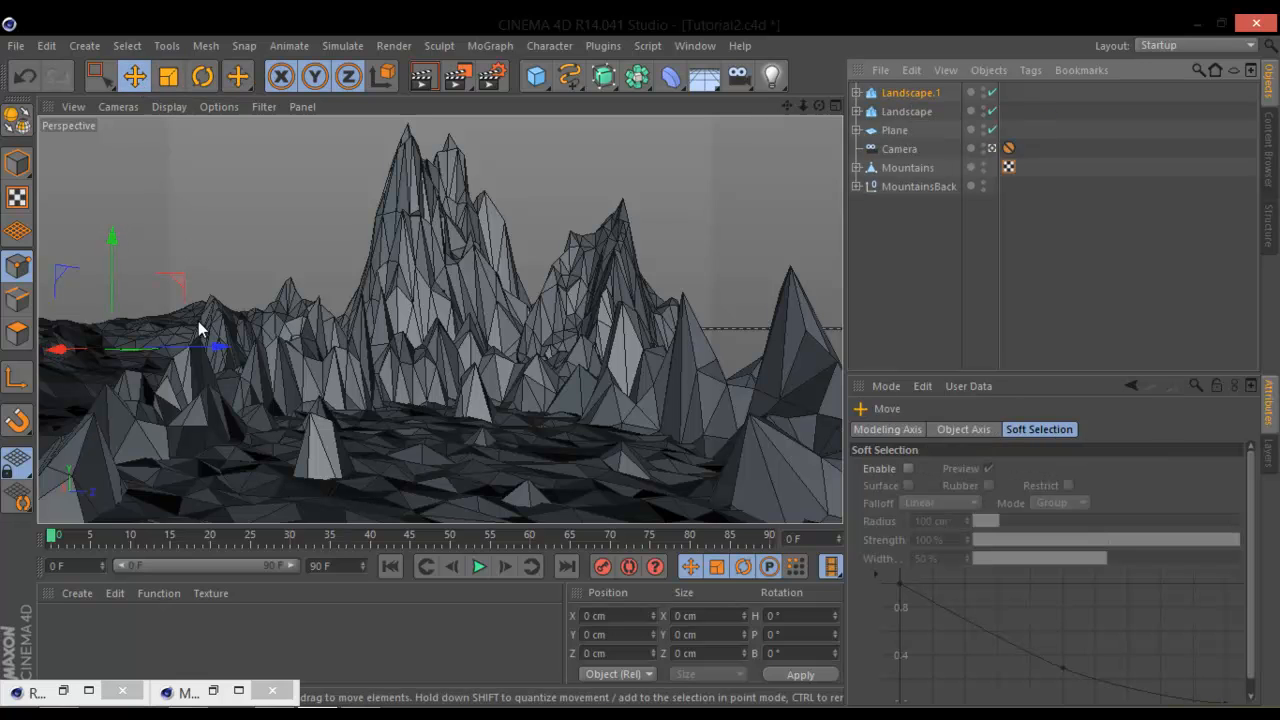
{"action": "left_click_drag", "start_coordinate": [214, 346], "coordinate": [635, 360]}
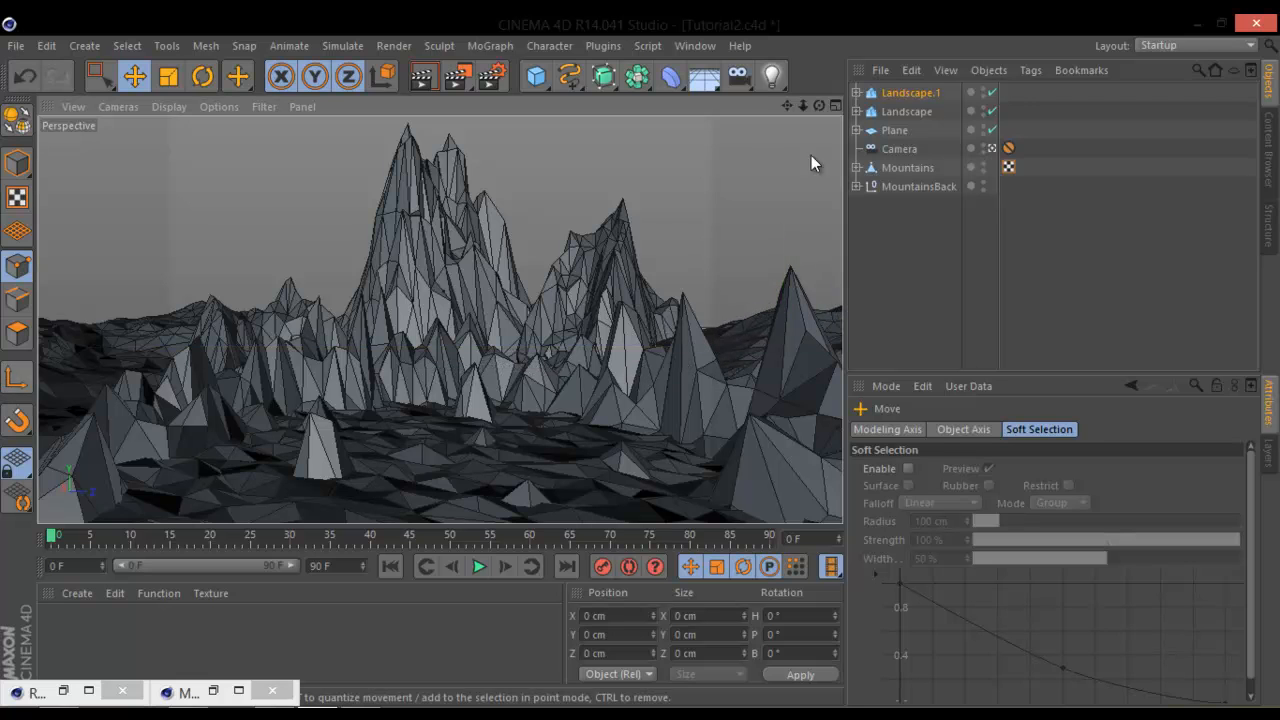
{"action": "left_click", "coordinate": [893, 89]}
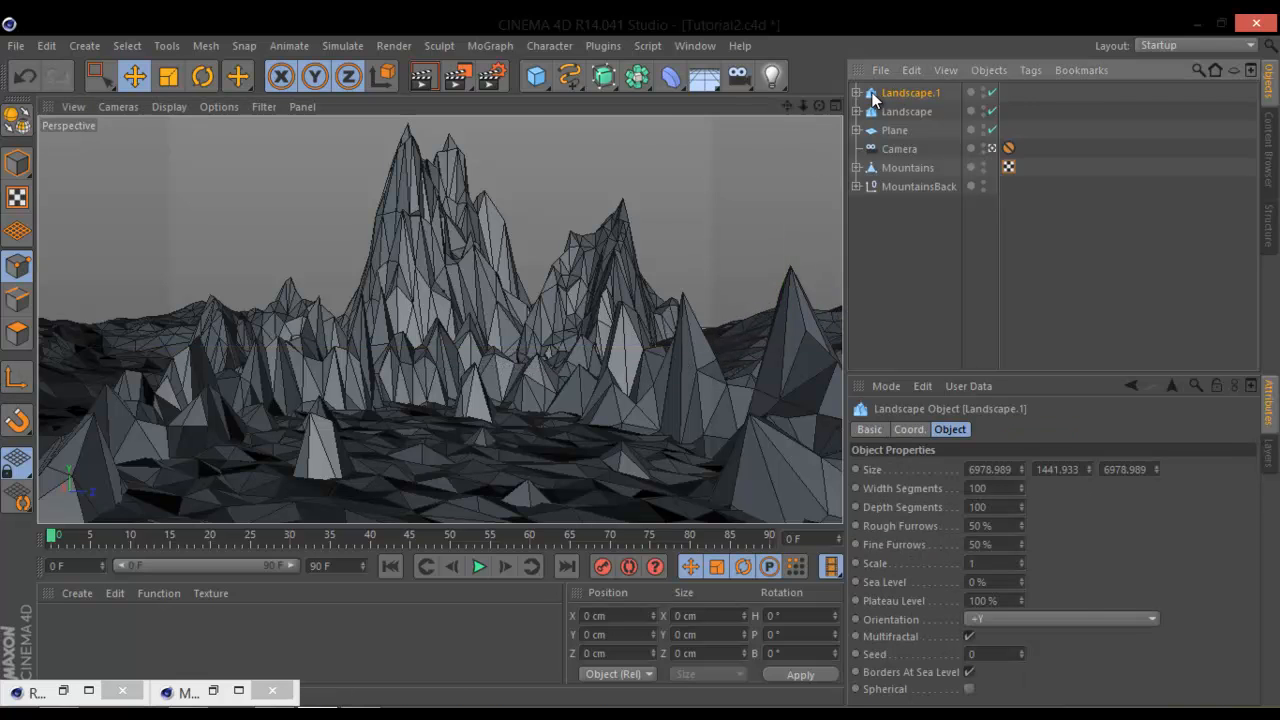
Step: Set the seed of the duplicated right-hand Landscape to 3
{"action": "left_click", "coordinate": [1022, 647]}
{"action": "left_click", "coordinate": [1022, 647]}
{"action": "left_click", "coordinate": [1022, 647]}
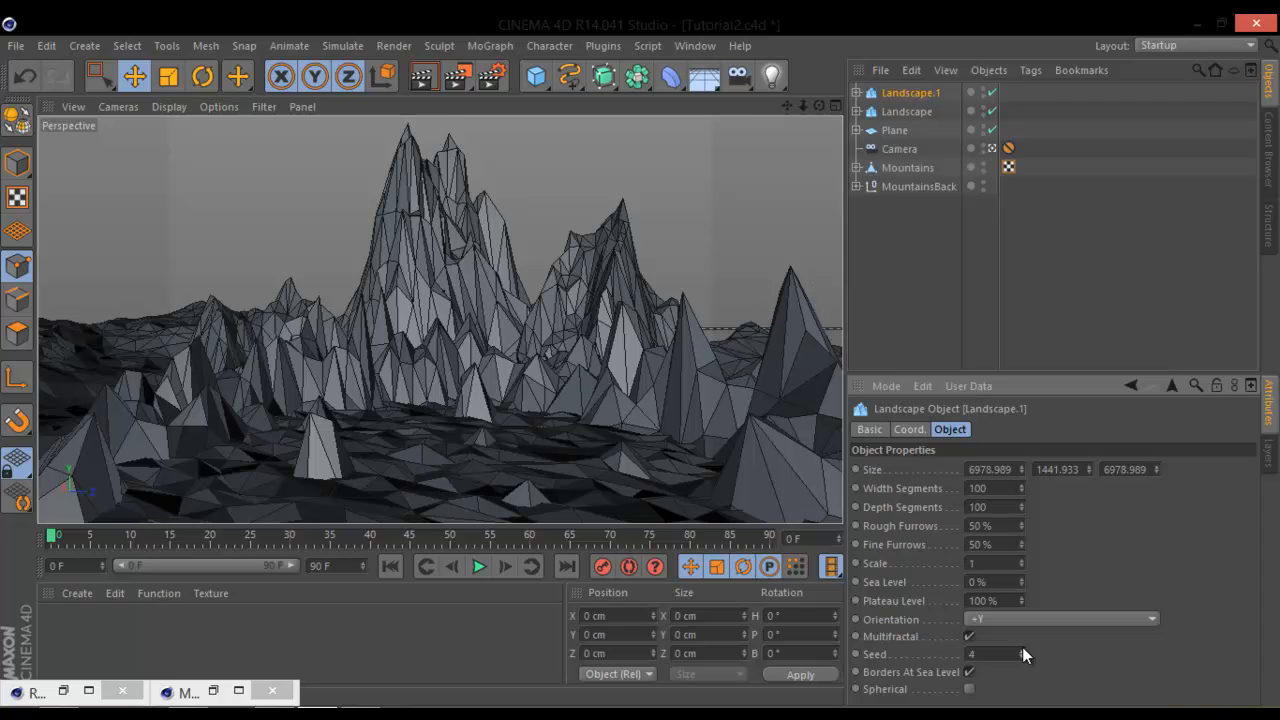
{"action": "left_click", "coordinate": [1022, 658]}
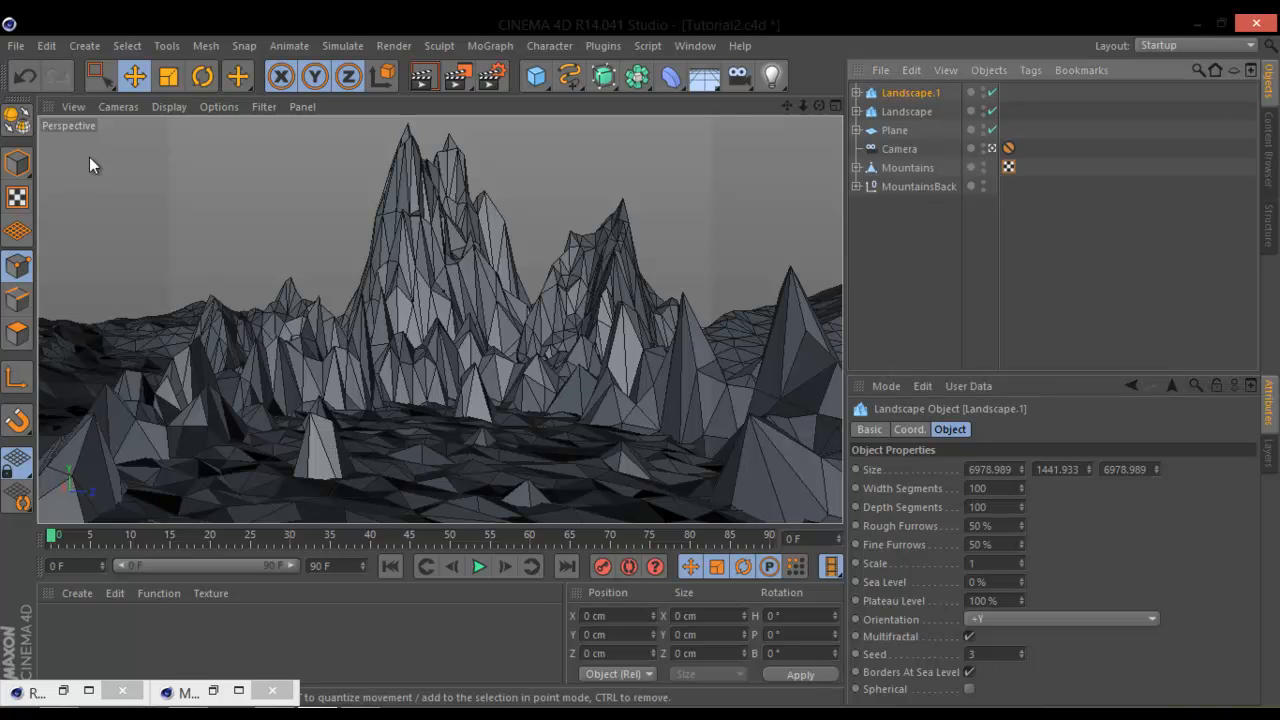
Step: Shift the right-hand Landscape slightly along Z from outside the camera, and return to the camera view
{"action": "left_click", "coordinate": [992, 148]}
{"action": "right_click_drag", "start_coordinate": [694, 334], "coordinate": [523, 350], "text": "alt"}
{"action": "left_click_drag", "start_coordinate": [440, 320], "coordinate": [200, 404], "text": "alt"}
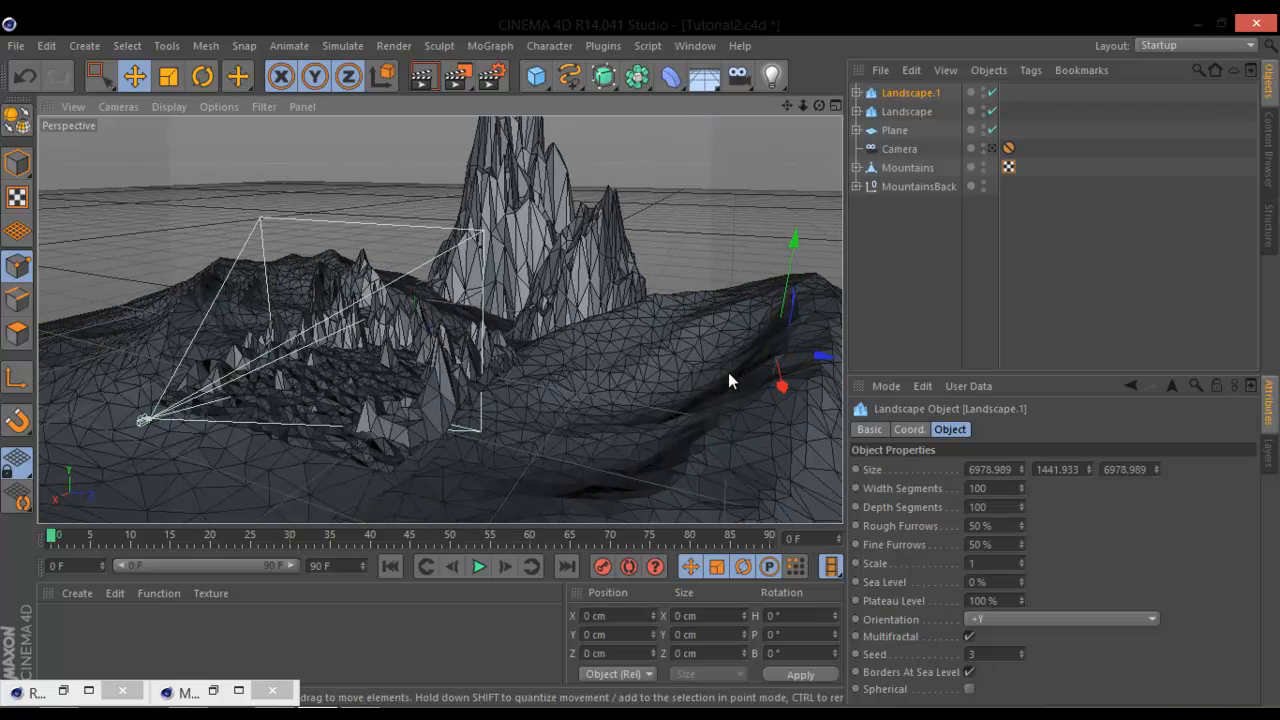
{"action": "left_click_drag", "start_coordinate": [822, 358], "coordinate": [810, 358]}
{"action": "left_click", "coordinate": [992, 148]}
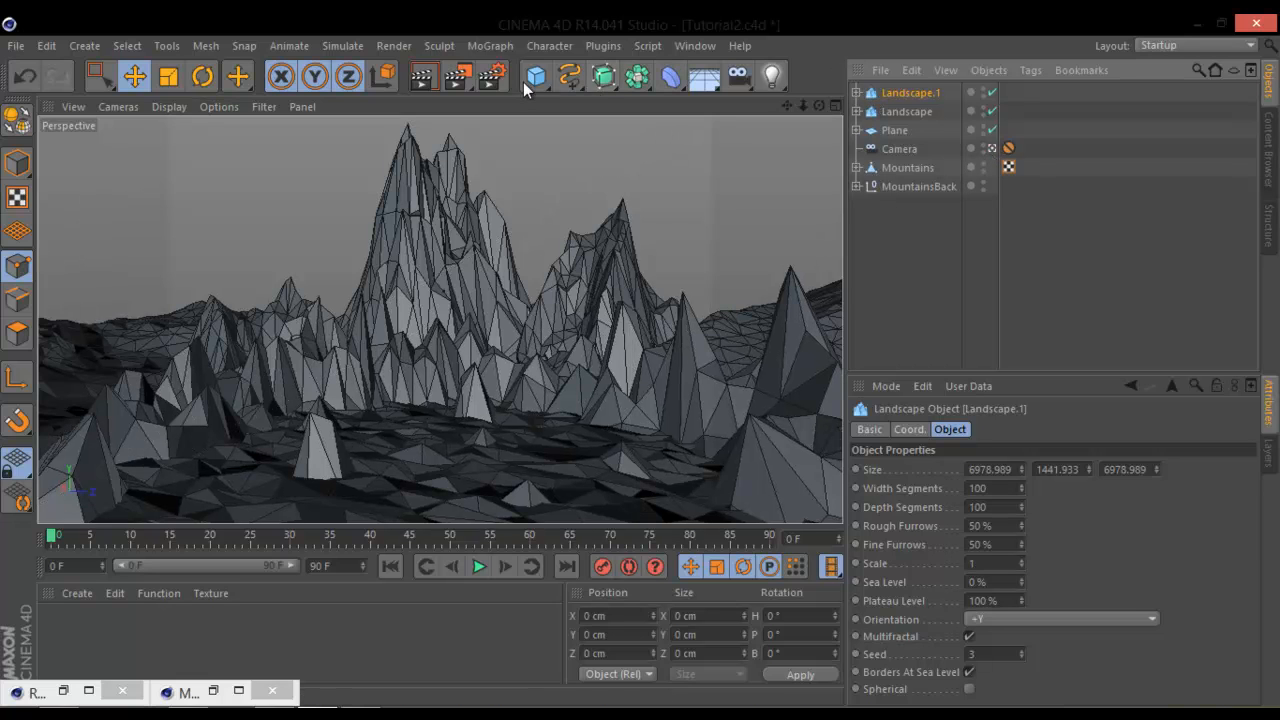
Step: Add a Sphere and raise it about 550 cm along Y in front of the mountains
{"action": "left_click_drag", "start_coordinate": [535, 77], "coordinate": [657, 148]}
{"action": "left_click_drag", "start_coordinate": [736, 142], "coordinate": [898, 138]}
{"action": "left_click_drag", "start_coordinate": [398, 410], "coordinate": [337, 462]}
{"action": "left_click_drag", "start_coordinate": [355, 362], "coordinate": [355, 182]}
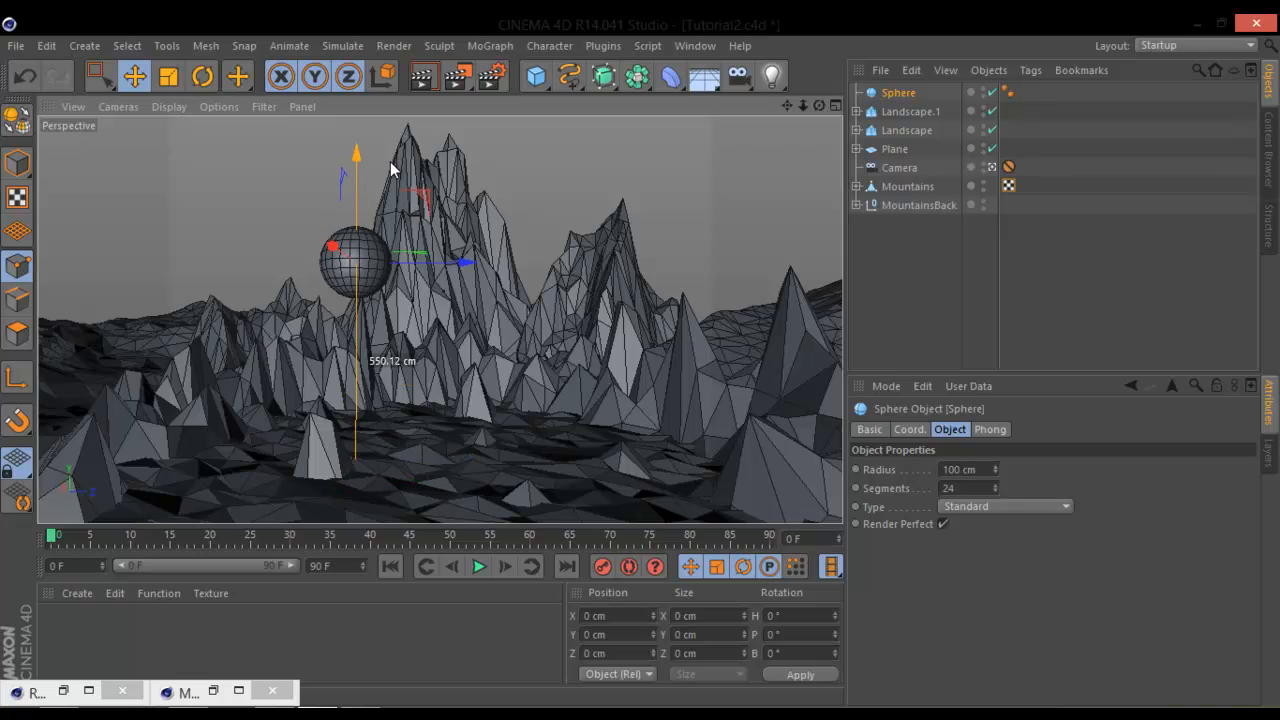
Step: Set the Sphere to 14 segments and delete its Phong tag for a faceted look
{"action": "left_click_drag", "start_coordinate": [991, 488], "coordinate": [992, 487]}
{"action": "left_click", "coordinate": [1007, 93]}
{"action": "key", "text": "Delete"}
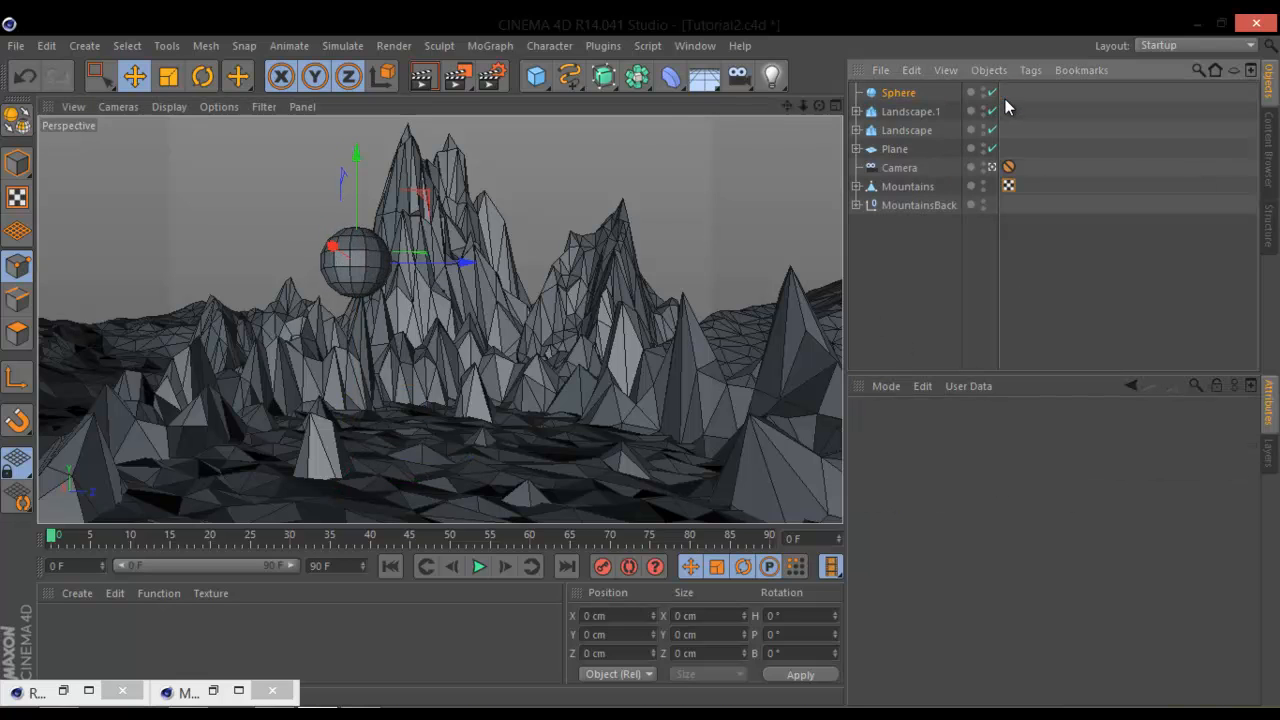
{"action": "left_click", "coordinate": [898, 92]}
{"action": "key", "text": "c"}
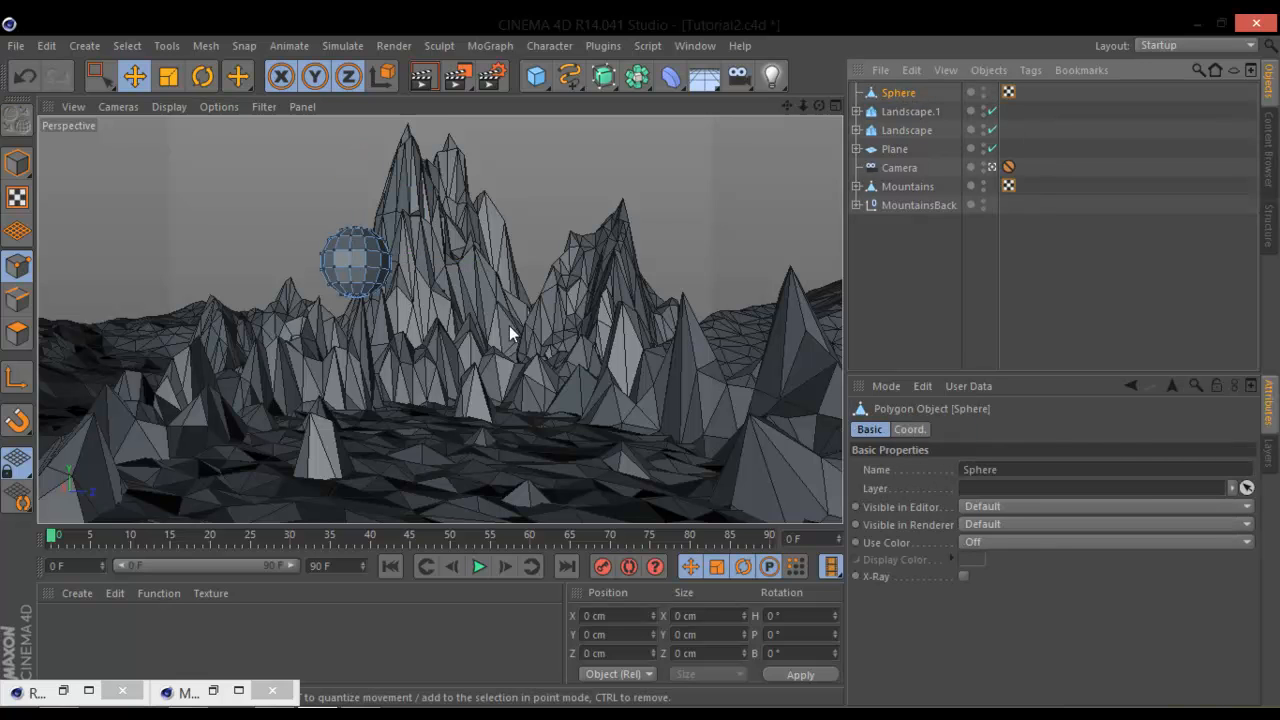
{"action": "left_click", "coordinate": [20, 266]}
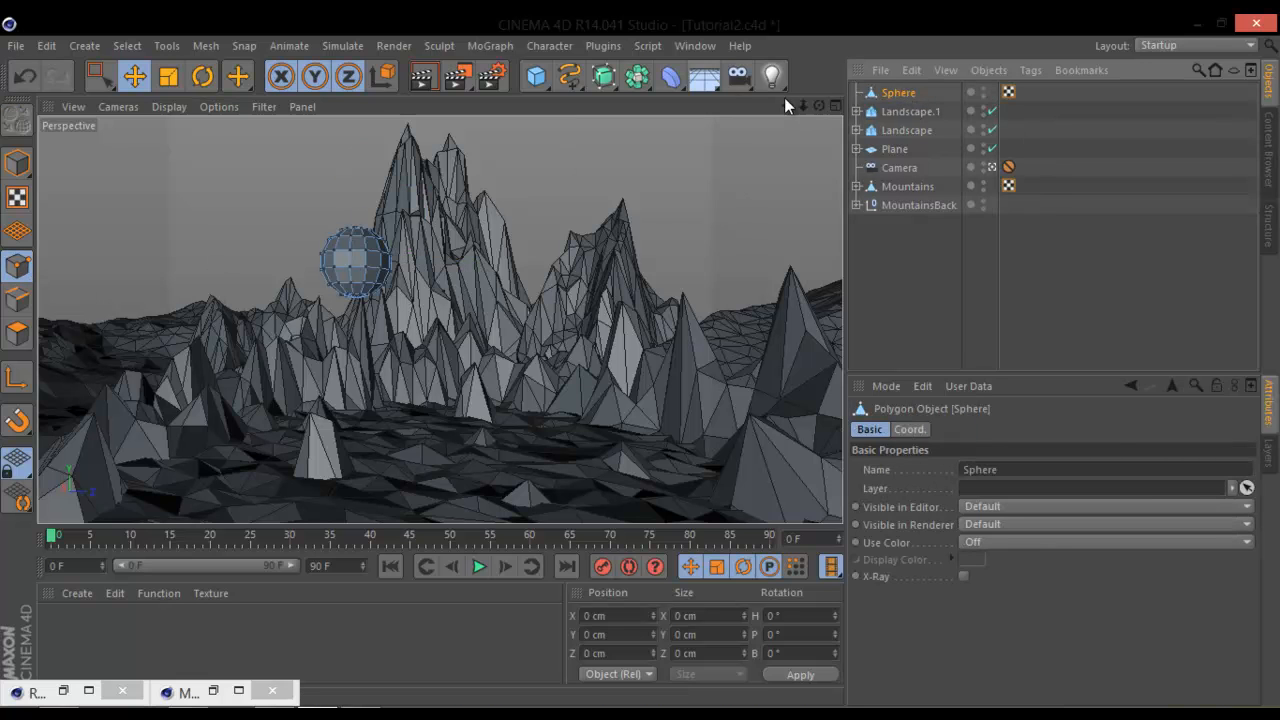
{"action": "key", "text": "ctrl+z"}
Step: Add a Displacer deformer and make it a child of the Sphere
{"action": "left_click", "coordinate": [670, 76]}
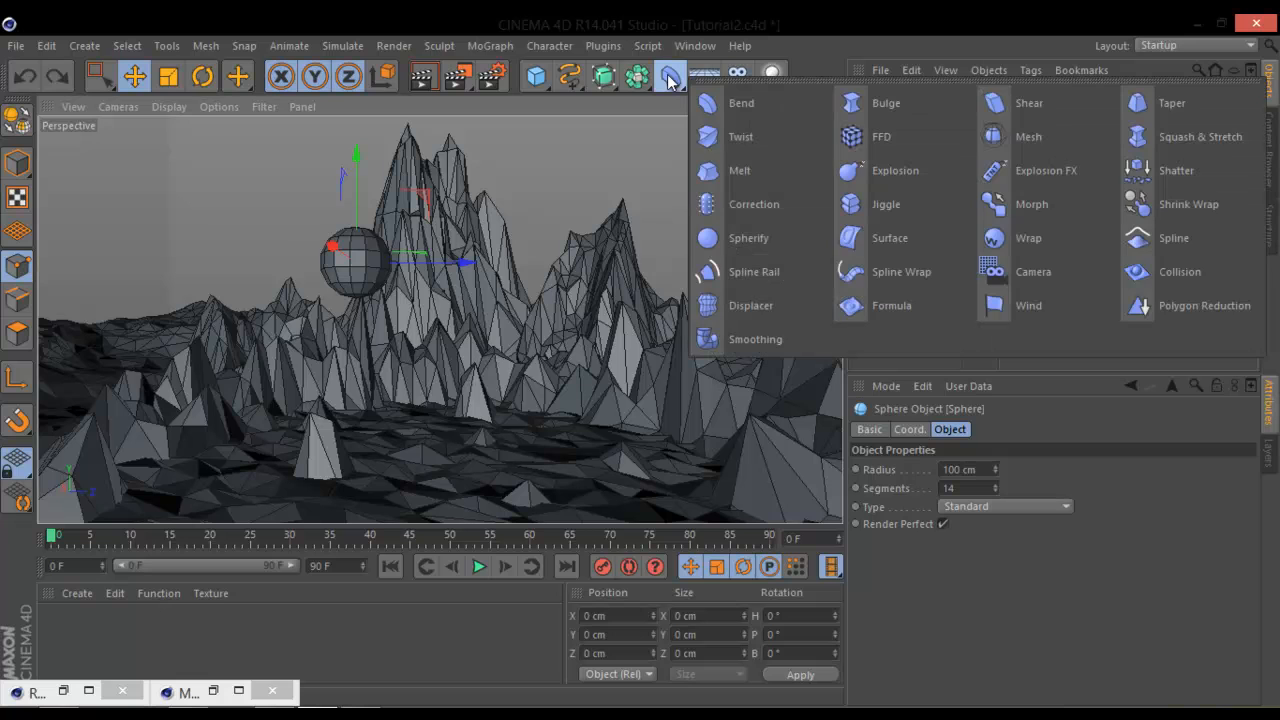
{"action": "left_click", "coordinate": [765, 308]}
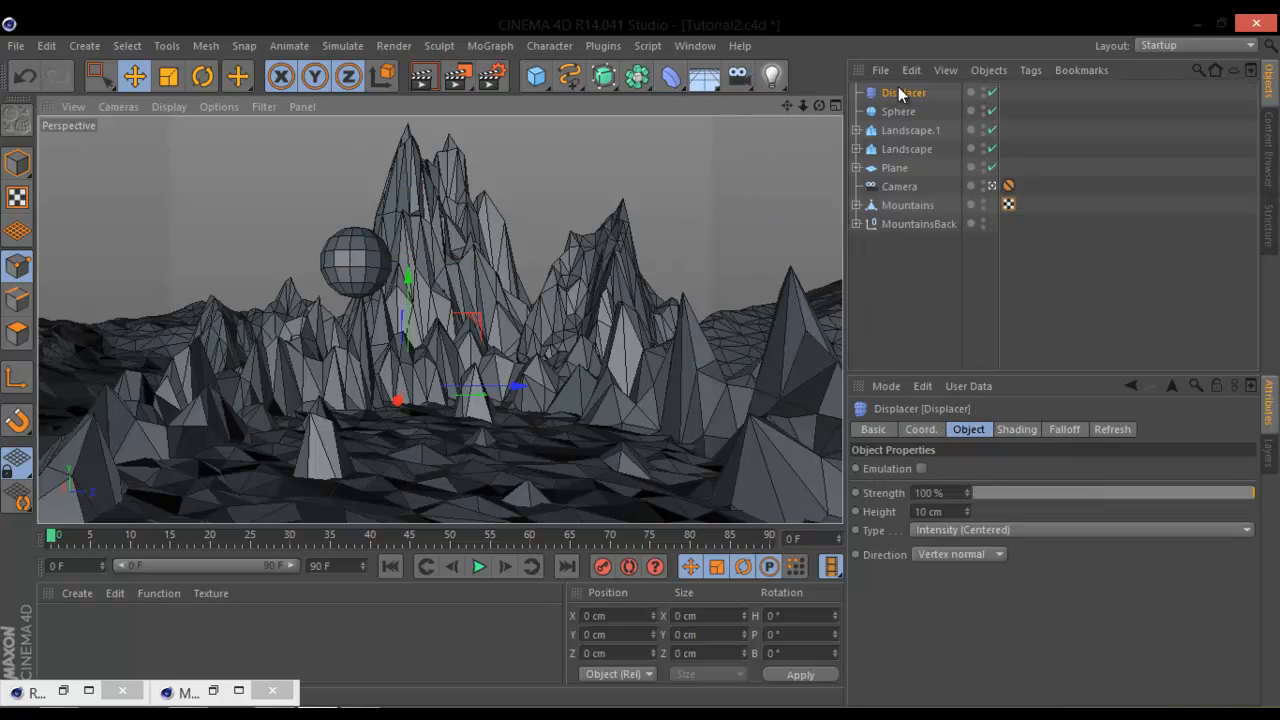
{"action": "left_click_drag", "start_coordinate": [910, 118], "coordinate": [909, 90]}
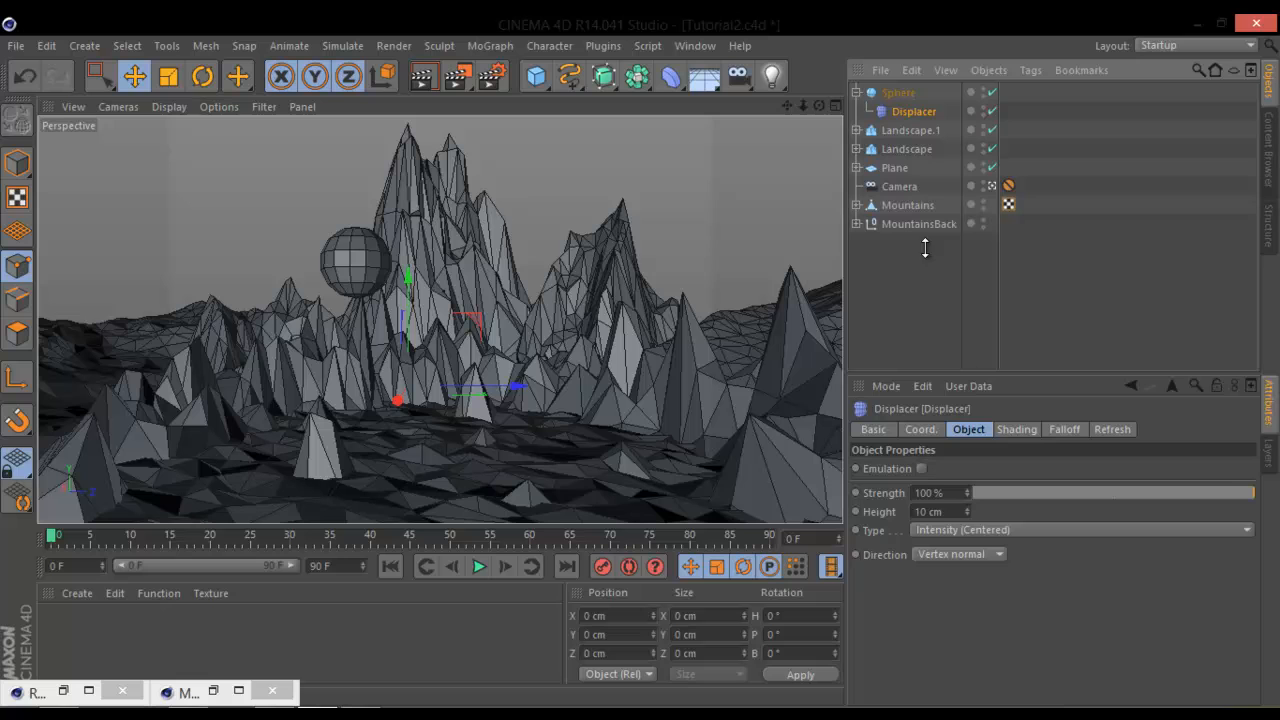
Step: Assign a Noise shader to the Sphere's Displacer and set its height to 73 cm
{"action": "left_click", "coordinate": [963, 511]}
{"action": "left_click", "coordinate": [1005, 429]}
{"action": "left_click", "coordinate": [910, 488]}
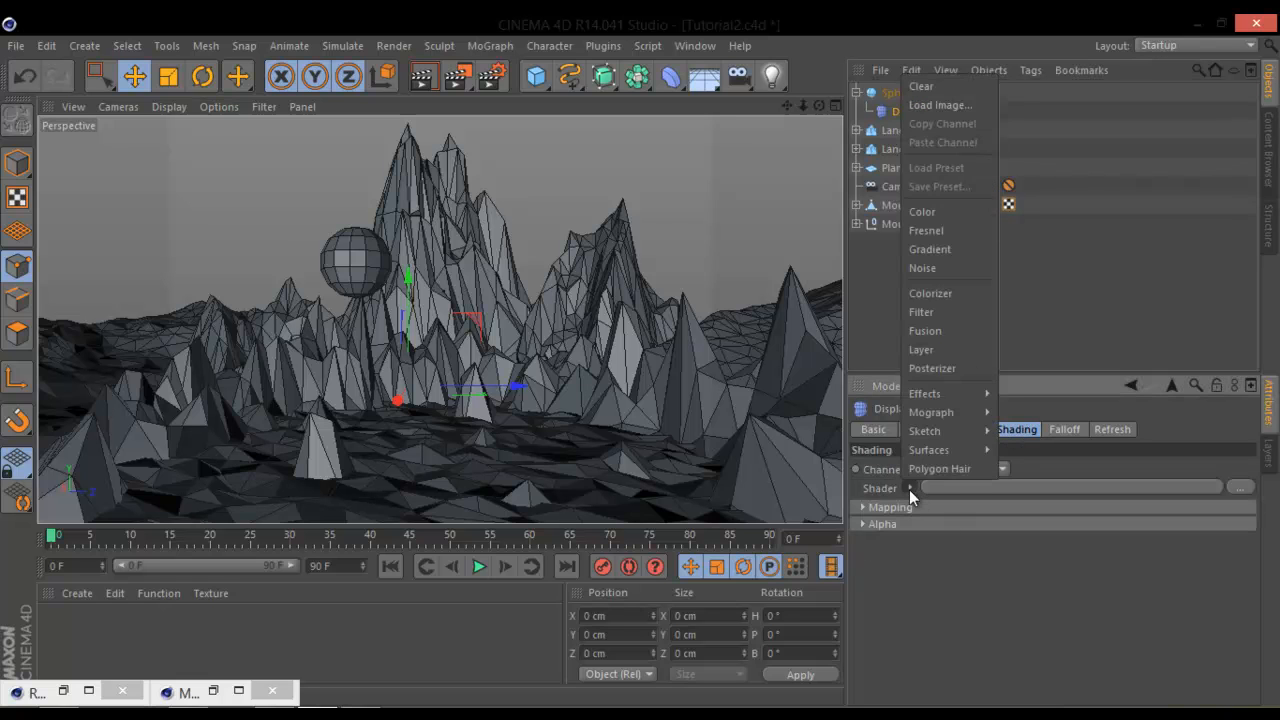
{"action": "left_click", "coordinate": [945, 267]}
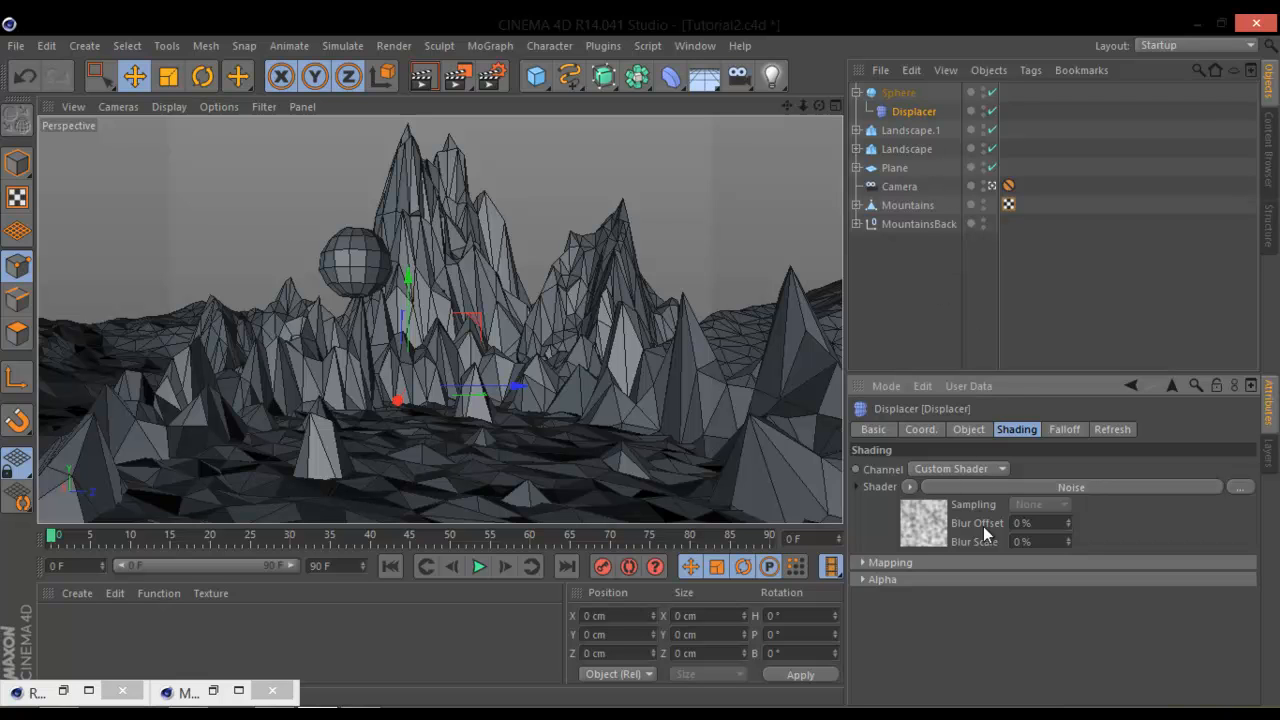
{"action": "left_click", "coordinate": [967, 429]}
{"action": "left_click_drag", "start_coordinate": [970, 509], "coordinate": [968, 510]}
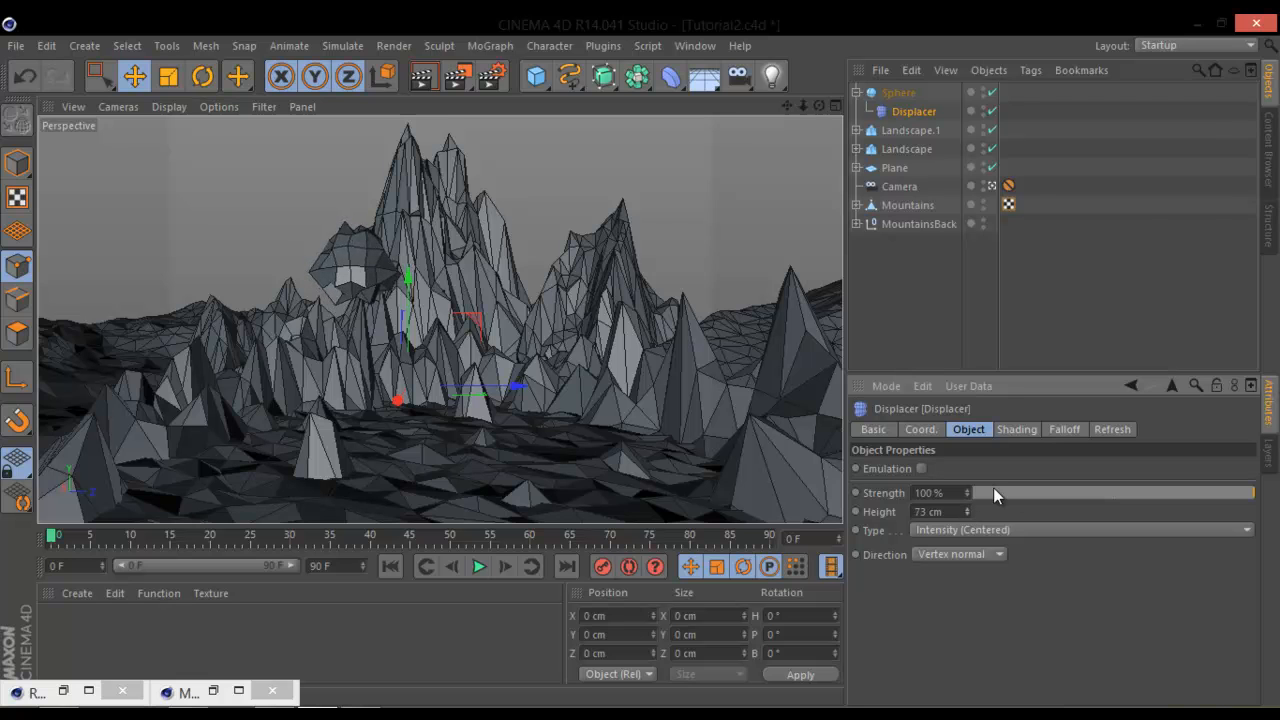
Step: Add a Polygon Reduction deformer under the Sphere and set its reduction strength to 42%
{"action": "left_click_drag", "start_coordinate": [672, 86], "coordinate": [1210, 319]}
{"action": "left_click_drag", "start_coordinate": [933, 133], "coordinate": [931, 134]}
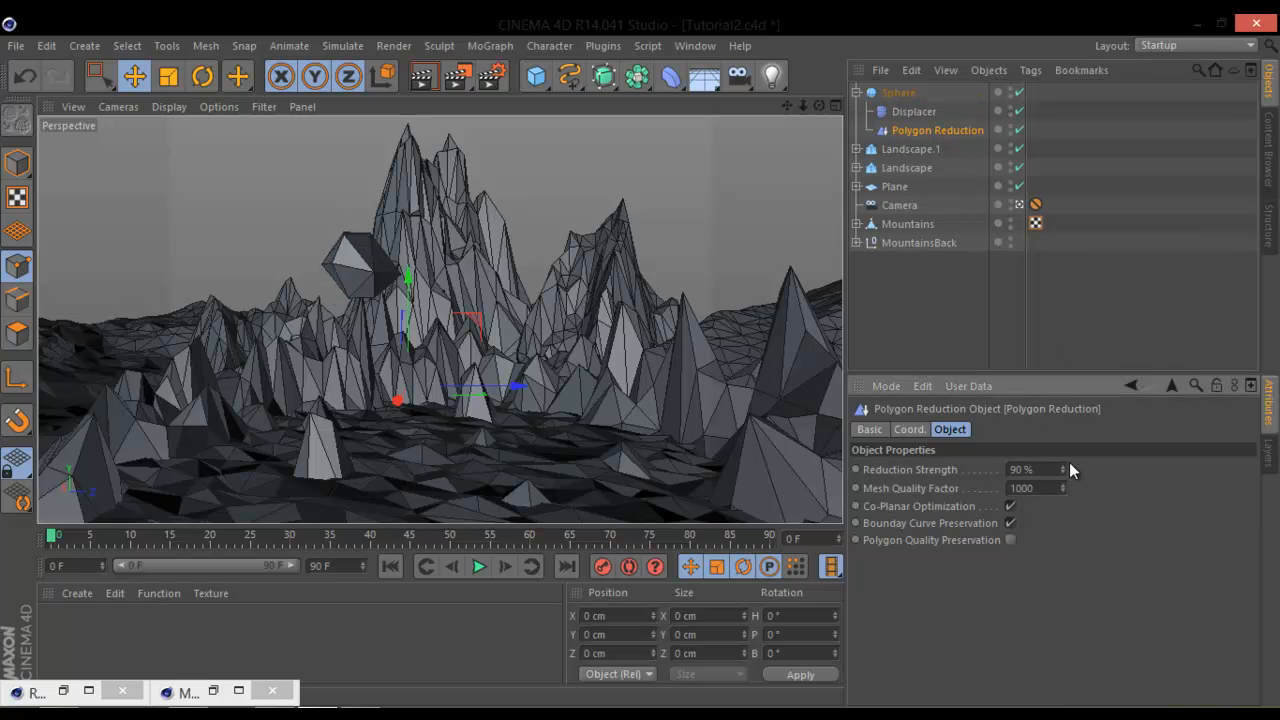
{"action": "left_click_drag", "start_coordinate": [1064, 466], "coordinate": [1063, 471]}
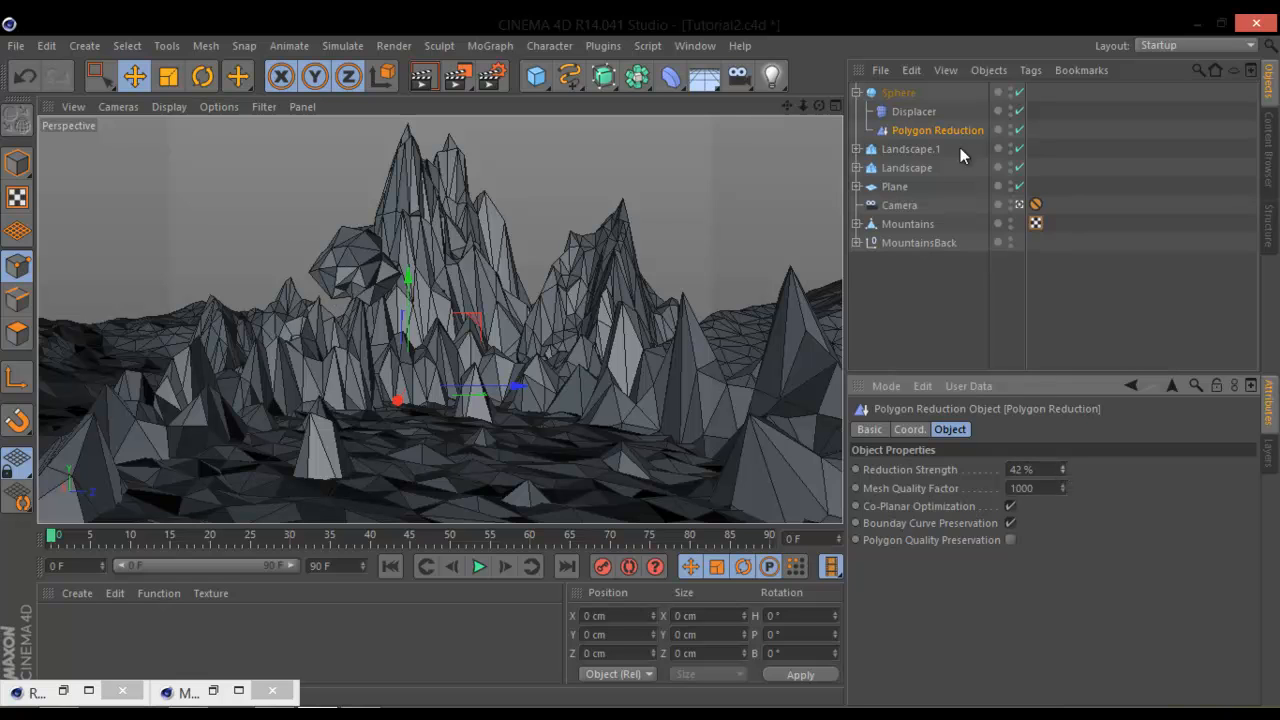
Step: Duplicate the Sphere with its deformers and move the copy along Z so that it overlaps the original
{"action": "left_click", "coordinate": [857, 92]}
{"action": "left_click", "coordinate": [884, 93]}
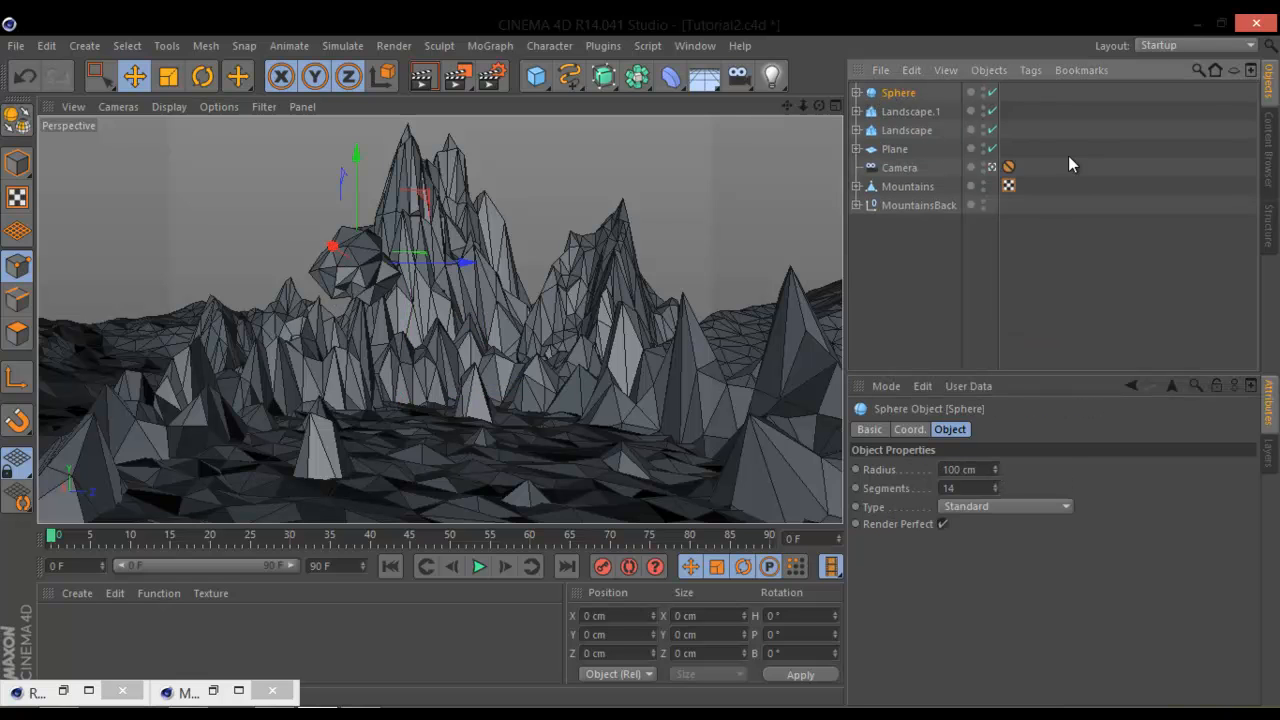
{"action": "key", "text": "ctrl+c"}
{"action": "key", "text": "ctrl+v"}
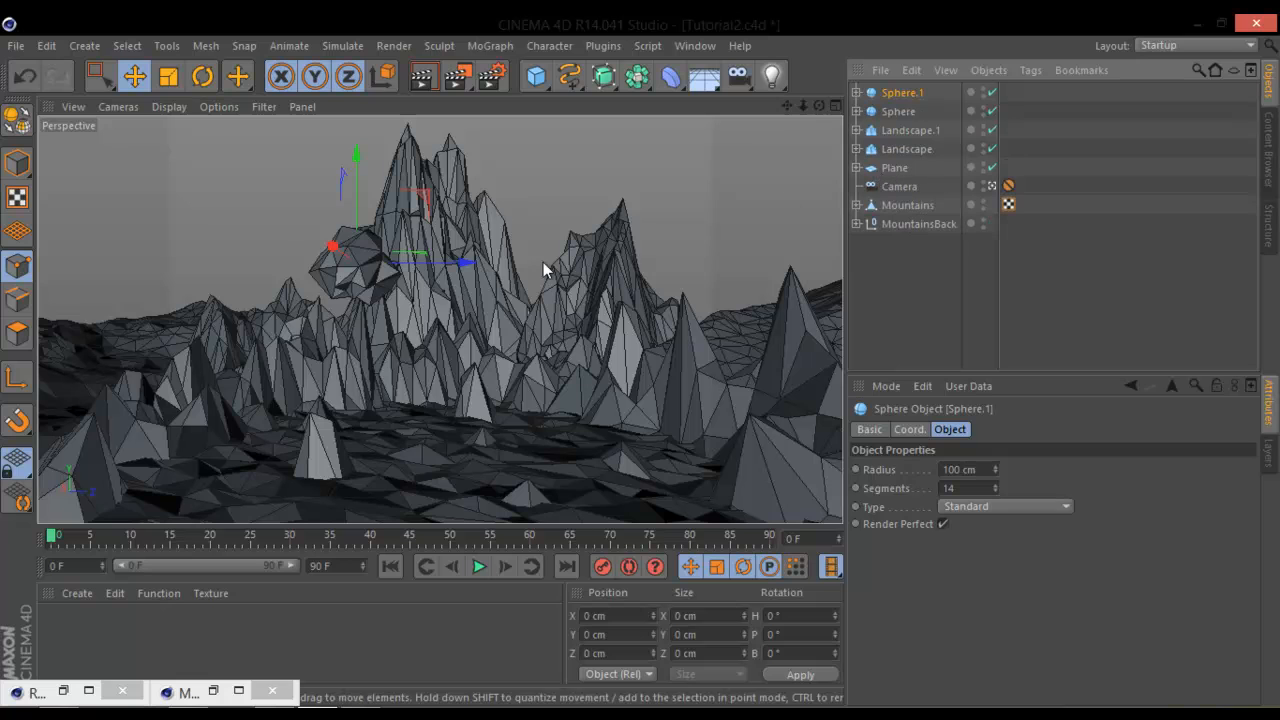
{"action": "left_click_drag", "start_coordinate": [465, 259], "coordinate": [521, 263]}
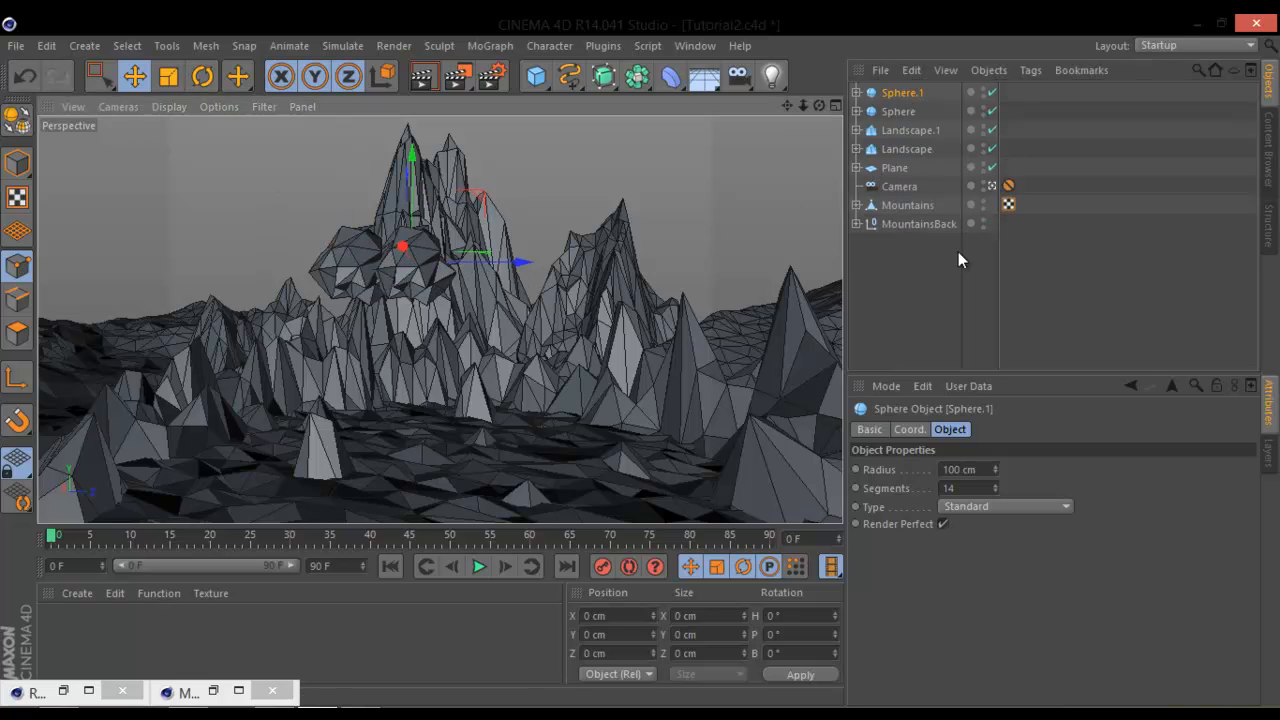
Step: Set the duplicated sphere, Sphere.1, to 15 segments
{"action": "left_click", "coordinate": [992, 488]}
{"action": "left_click", "coordinate": [992, 488]}
{"action": "left_click", "coordinate": [992, 488]}
{"action": "left_click", "coordinate": [992, 486]}
{"action": "left_click", "coordinate": [992, 486]}
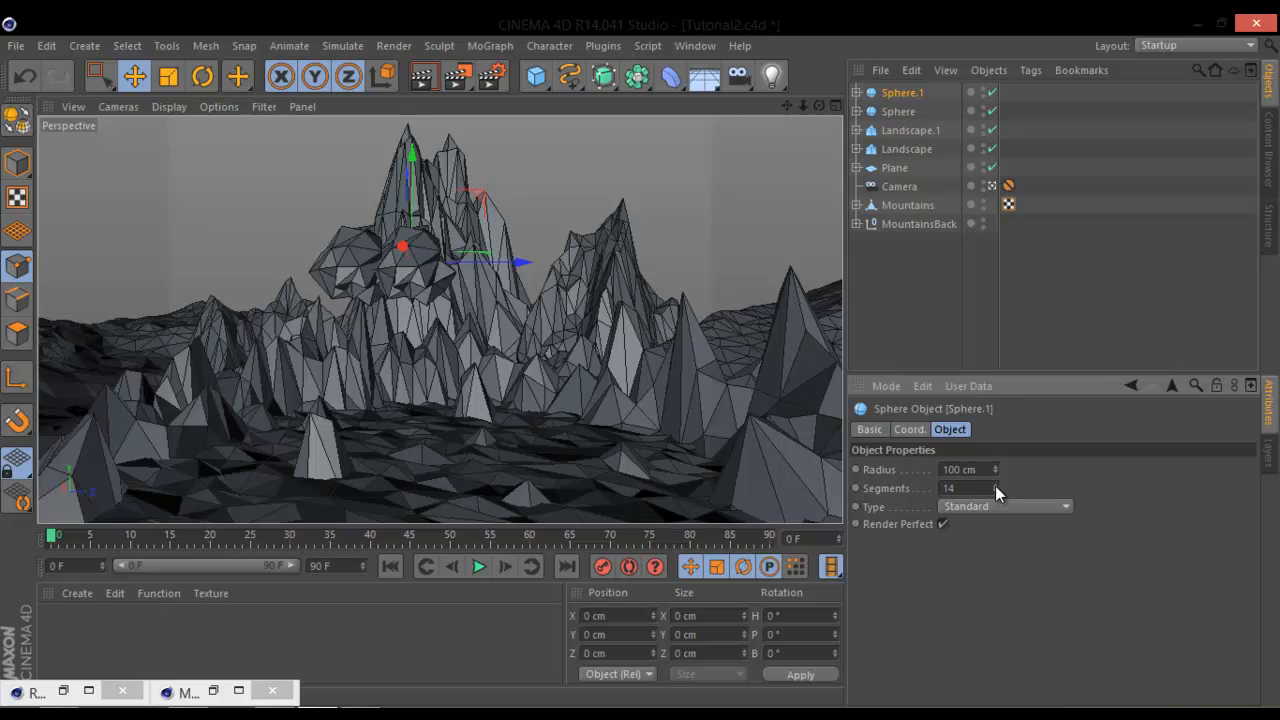
{"action": "left_click", "coordinate": [995, 486]}
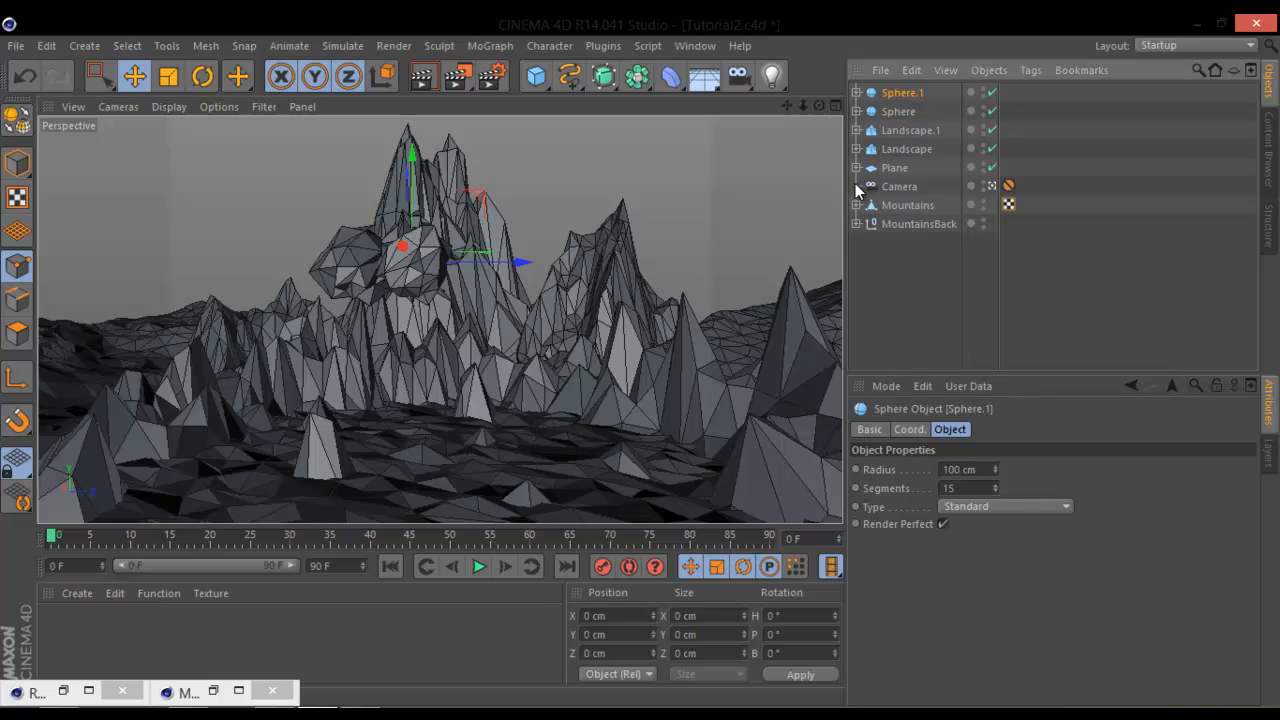
Step: Duplicate Sphere.1, place the copy above and between the two spheres, and set it to 17 segments
{"action": "key", "text": "ctrl+c"}
{"action": "key", "text": "ctrl+v"}
{"action": "mouse_move", "coordinate": [406, 257]}
{"action": "left_mouse_down"}
{"action": "mouse_move", "coordinate": [391, 214]}
{"action": "mouse_move", "coordinate": [416, 282]}
{"action": "mouse_move", "coordinate": [406, 266]}
{"action": "left_mouse_up"}
{"action": "left_click_drag", "start_coordinate": [530, 280], "coordinate": [500, 271]}
{"action": "left_click_drag", "start_coordinate": [394, 157], "coordinate": [397, 127]}
{"action": "left_click_drag", "start_coordinate": [992, 485], "coordinate": [993, 481]}
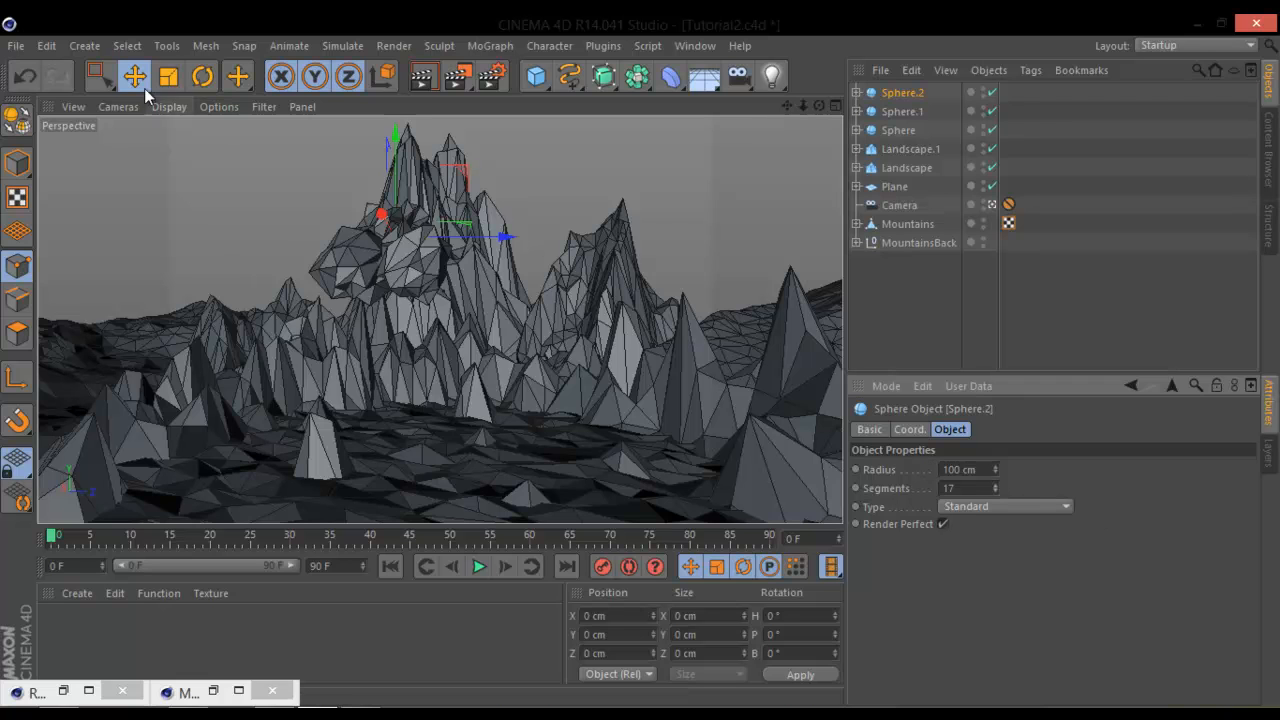
Step: Set the Polygon Reduction strength to 75% under Sphere.2 and 76% under Sphere.1
{"action": "left_click", "coordinate": [856, 92]}
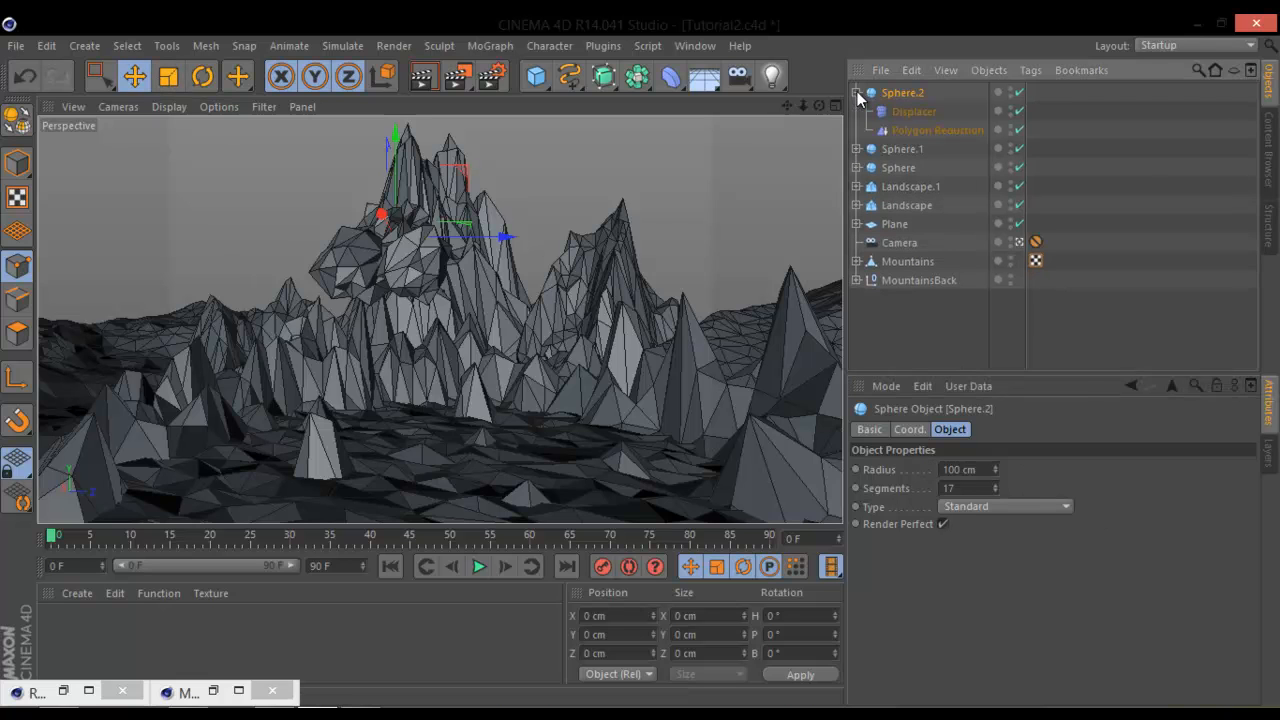
{"action": "left_click", "coordinate": [858, 149]}
{"action": "left_click", "coordinate": [924, 130]}
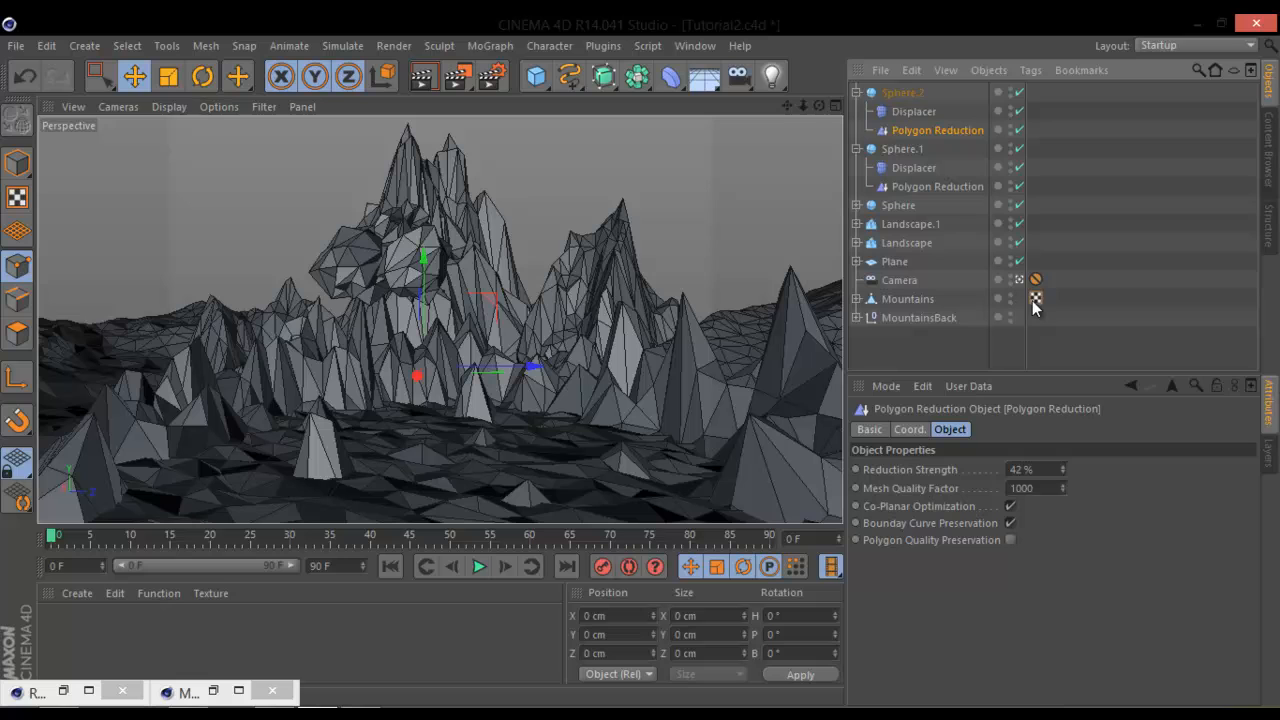
{"action": "left_click", "coordinate": [1066, 466]}
{"action": "mouse_move", "coordinate": [1065, 458]}
{"action": "left_mouse_down"}
{"action": "mouse_move", "coordinate": [1065, 480]}
{"action": "mouse_move", "coordinate": [1065, 458]}
{"action": "left_mouse_up"}
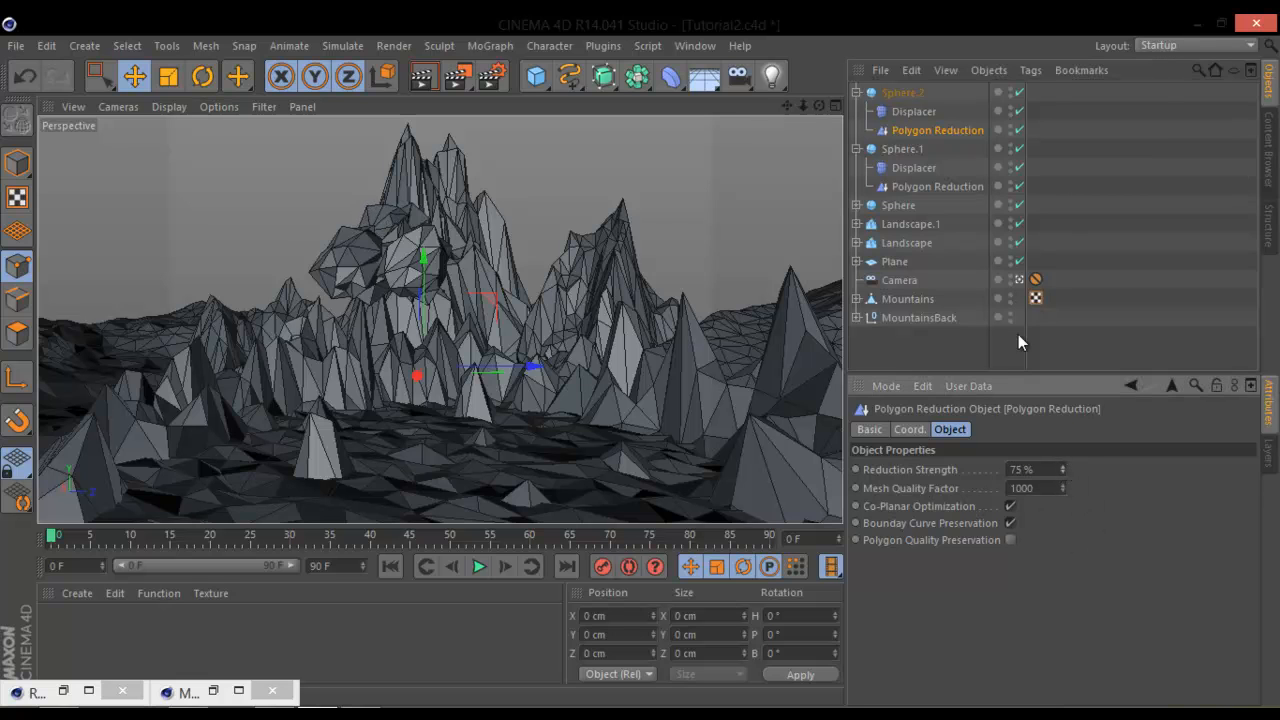
{"action": "left_click", "coordinate": [920, 186]}
{"action": "left_click_drag", "start_coordinate": [1066, 465], "coordinate": [1065, 460]}
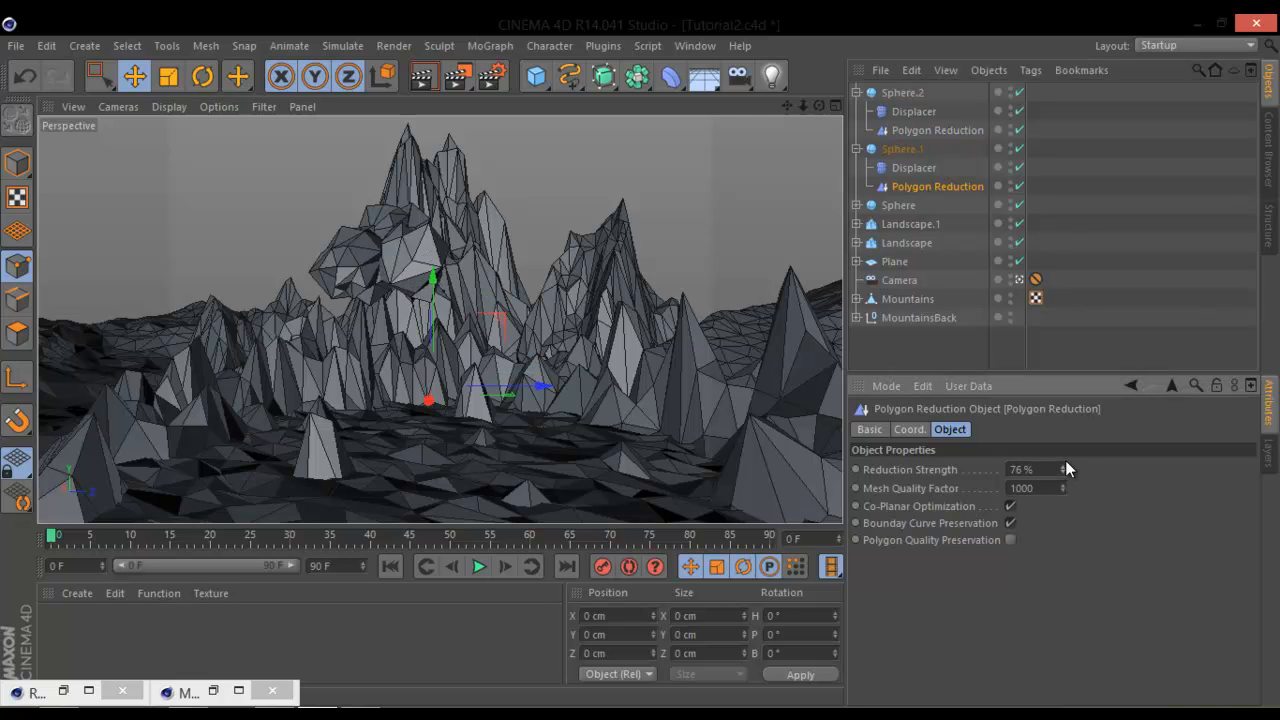
Step: Scale Sphere.1 down uniformly to a radius of 72.6 cm
{"action": "left_click", "coordinate": [168, 76]}
{"action": "left_click", "coordinate": [900, 149]}
{"action": "left_click_drag", "start_coordinate": [625, 260], "coordinate": [519, 308]}
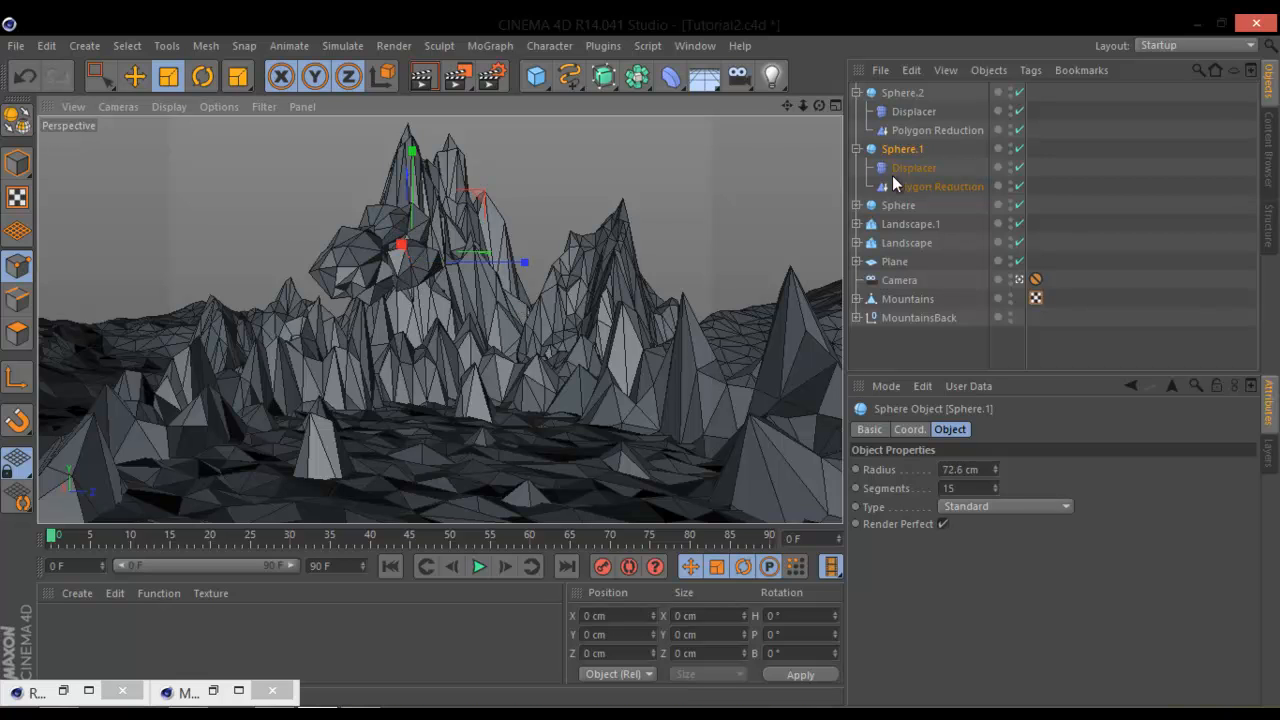
Step: Collapse the sphere hierarchies and group all three spheres under one Null
{"action": "left_click", "coordinate": [856, 92]}
{"action": "left_click", "coordinate": [856, 111]}
{"action": "left_click", "coordinate": [900, 131]}
{"action": "left_click", "coordinate": [906, 92], "text": "shift"}
{"action": "right_click", "coordinate": [916, 112]}
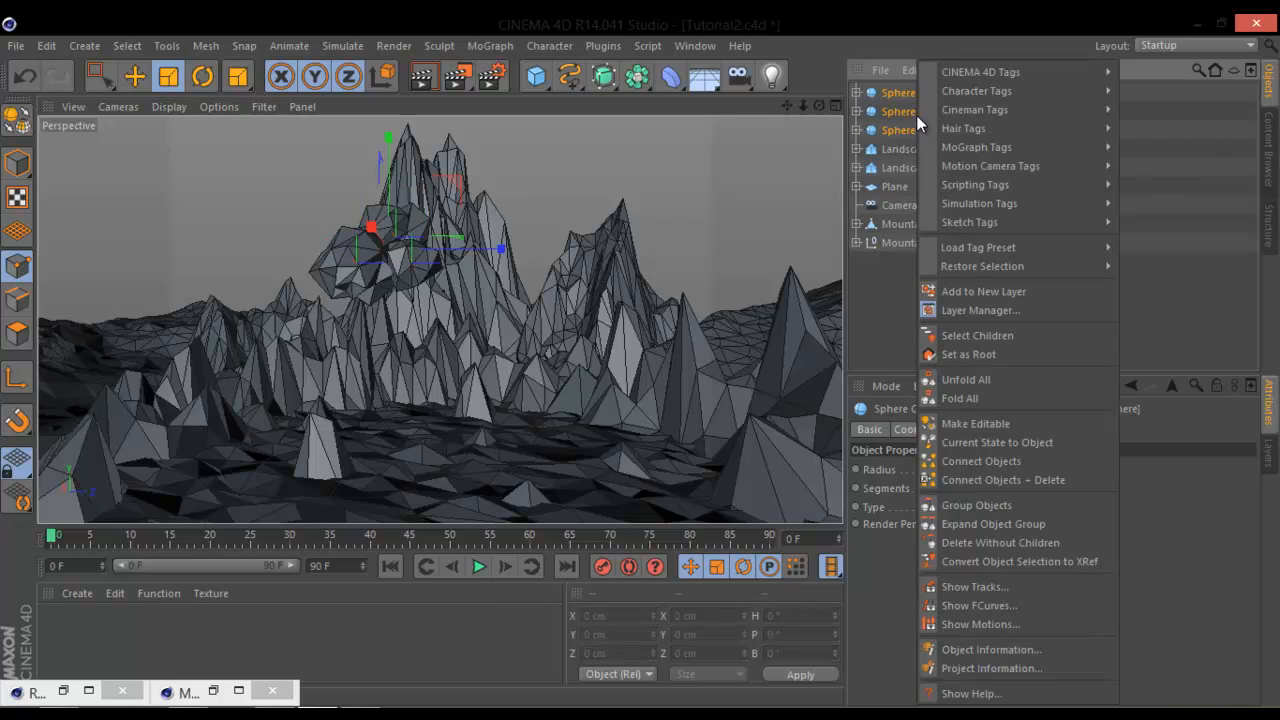
{"action": "left_click", "coordinate": [1012, 505]}
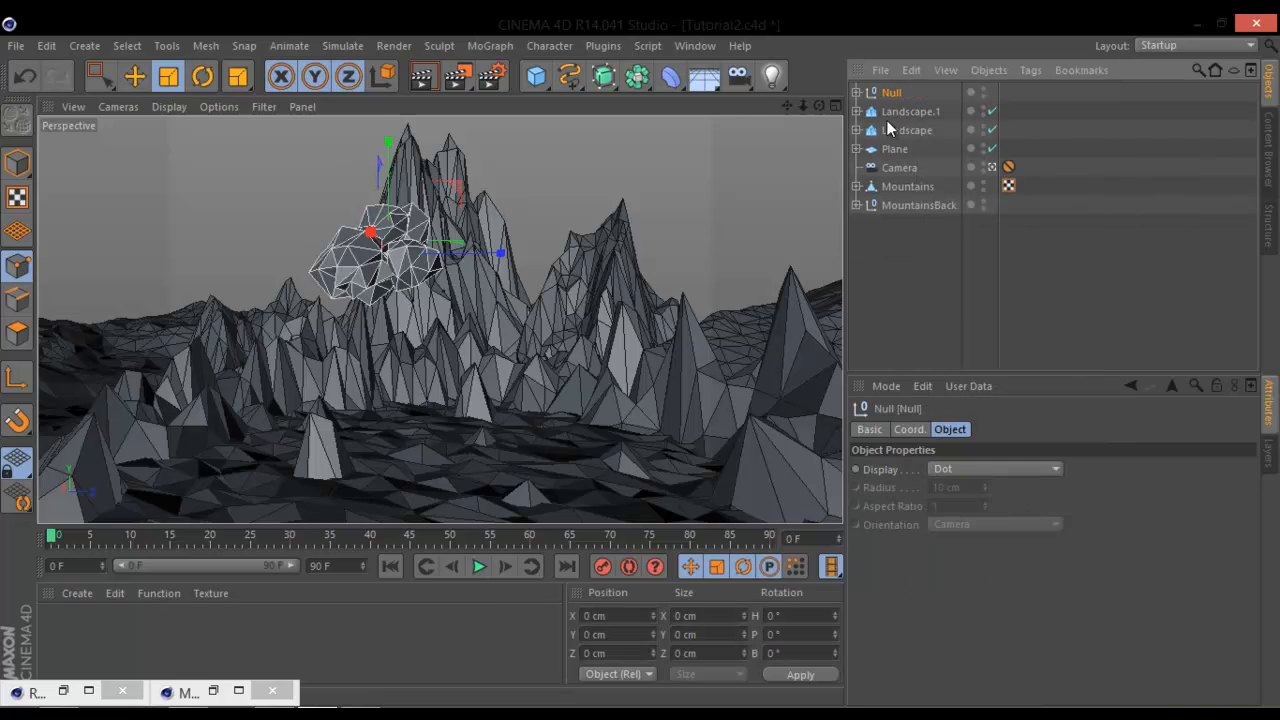
Step: Scale the sphere group uniformly and move it along Z and up along Y
{"action": "left_click", "coordinate": [916, 287]}
{"action": "left_click", "coordinate": [892, 91]}
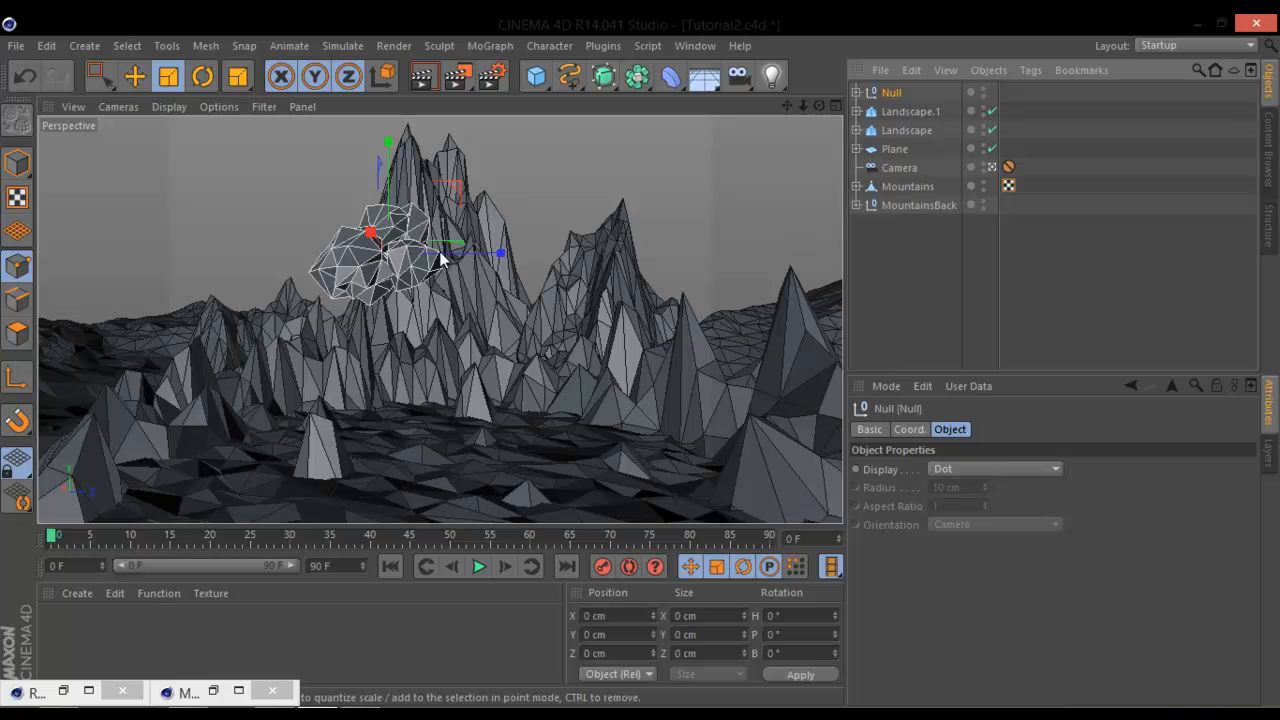
{"action": "left_click_drag", "start_coordinate": [400, 242], "coordinate": [300, 258]}
{"action": "left_click", "coordinate": [135, 77]}
{"action": "left_click_drag", "start_coordinate": [500, 254], "coordinate": [586, 250]}
{"action": "left_click_drag", "start_coordinate": [476, 150], "coordinate": [476, 73]}
Step: Leave the camera view, move the sphere group beside the tall back mountains and rescale it uniformly
{"action": "left_click", "coordinate": [992, 167]}
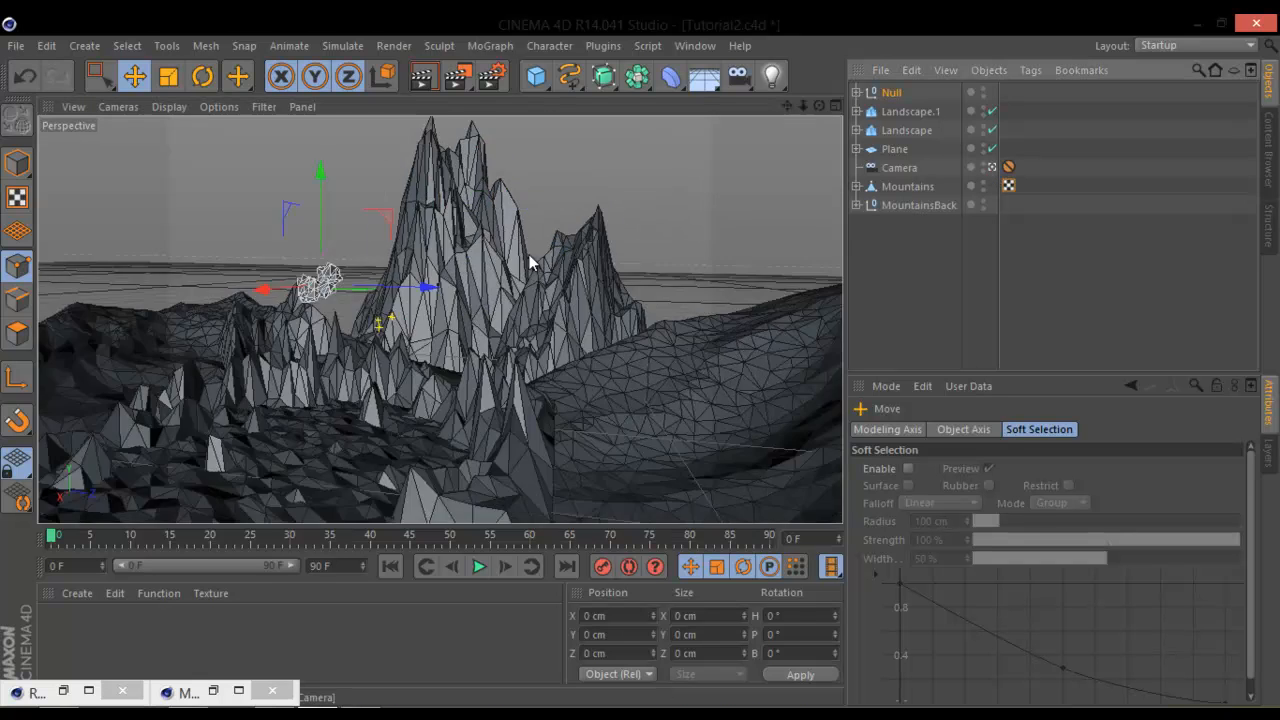
{"action": "left_click_drag", "start_coordinate": [296, 302], "coordinate": [446, 254]}
{"action": "left_click", "coordinate": [172, 78]}
{"action": "left_click_drag", "start_coordinate": [643, 350], "coordinate": [500, 396]}
{"action": "left_click_drag", "start_coordinate": [539, 323], "coordinate": [466, 345], "text": "alt"}
{"action": "key", "text": "e"}
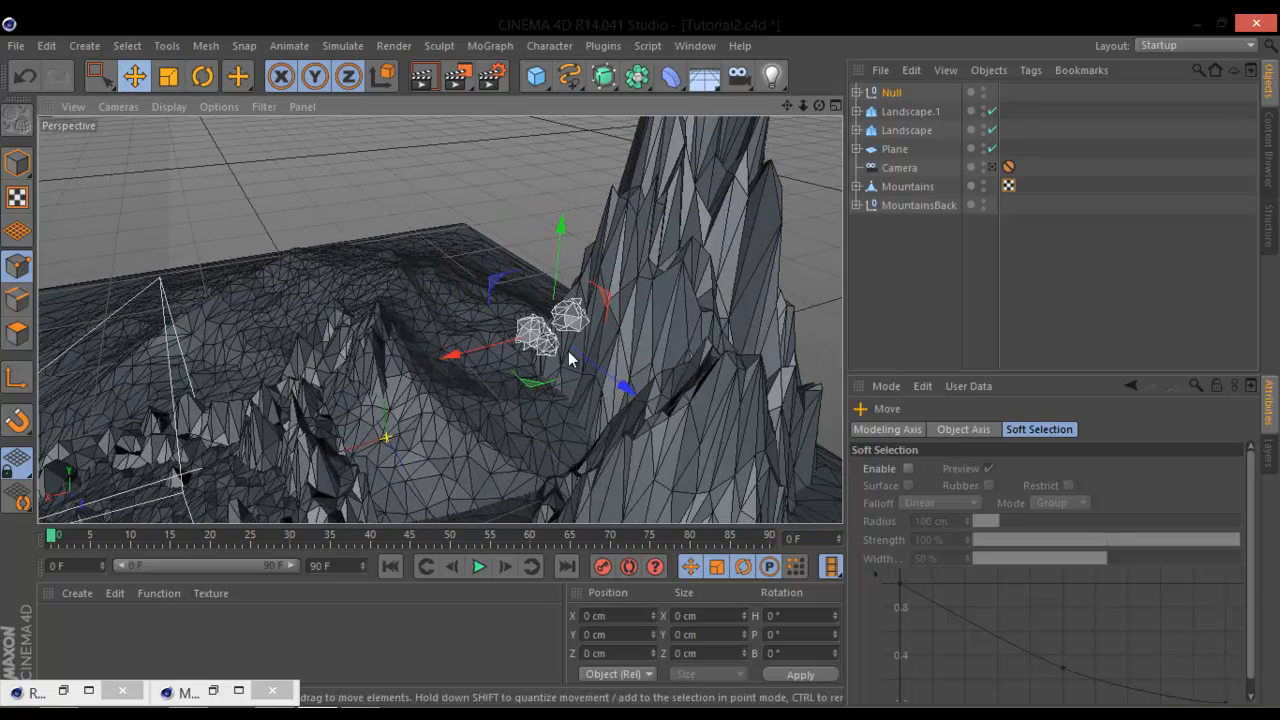
Step: Move Sphere.2 along X and Y inside the group so that it joins the other two spheres
{"action": "left_click", "coordinate": [857, 92]}
{"action": "left_click", "coordinate": [930, 111]}
{"action": "left_click_drag", "start_coordinate": [476, 340], "coordinate": [463, 347]}
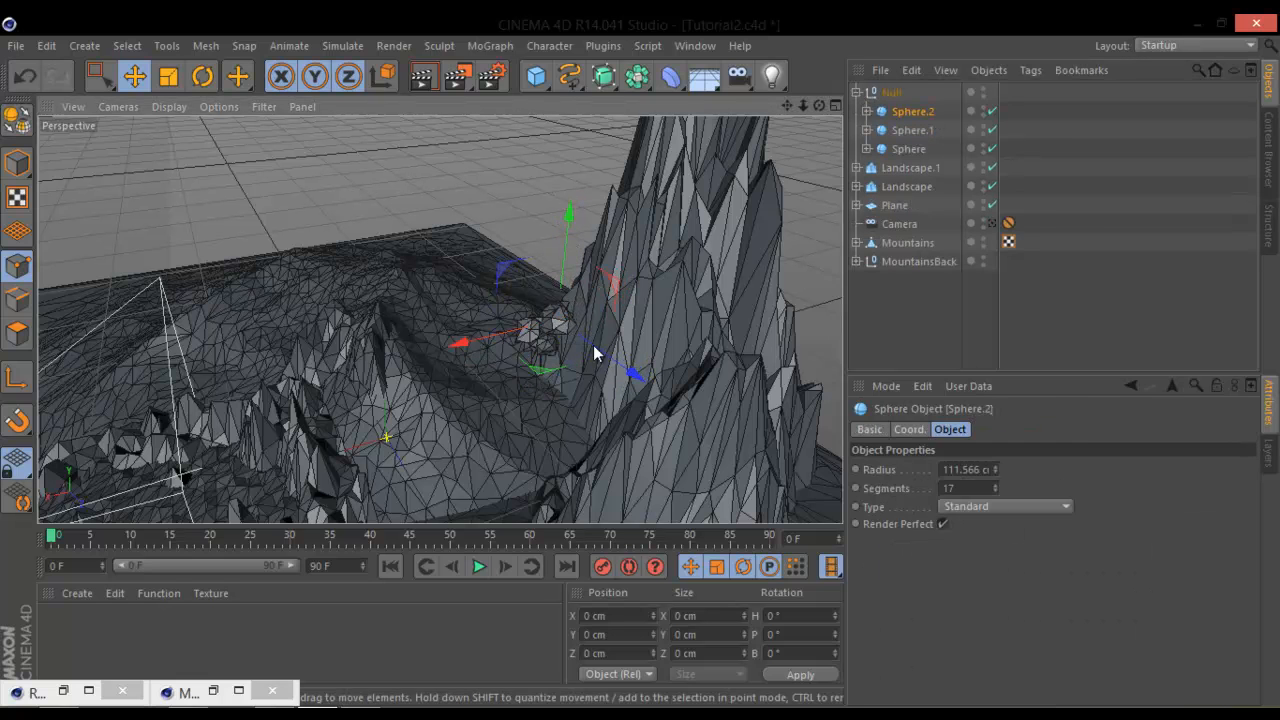
{"action": "left_click_drag", "start_coordinate": [564, 215], "coordinate": [568, 223]}
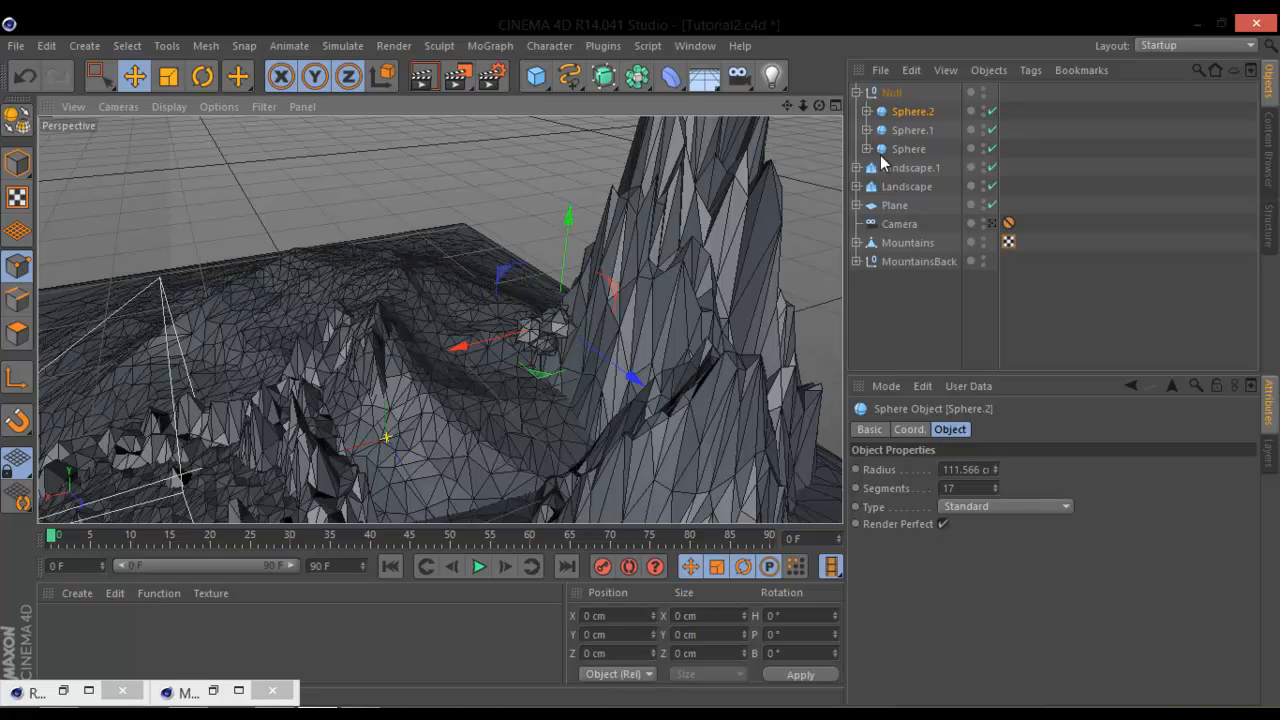
Step: Collapse the Null holding the three spheres and rename it Cloud
{"action": "left_click", "coordinate": [856, 92]}
{"action": "double_click", "coordinate": [890, 94]}
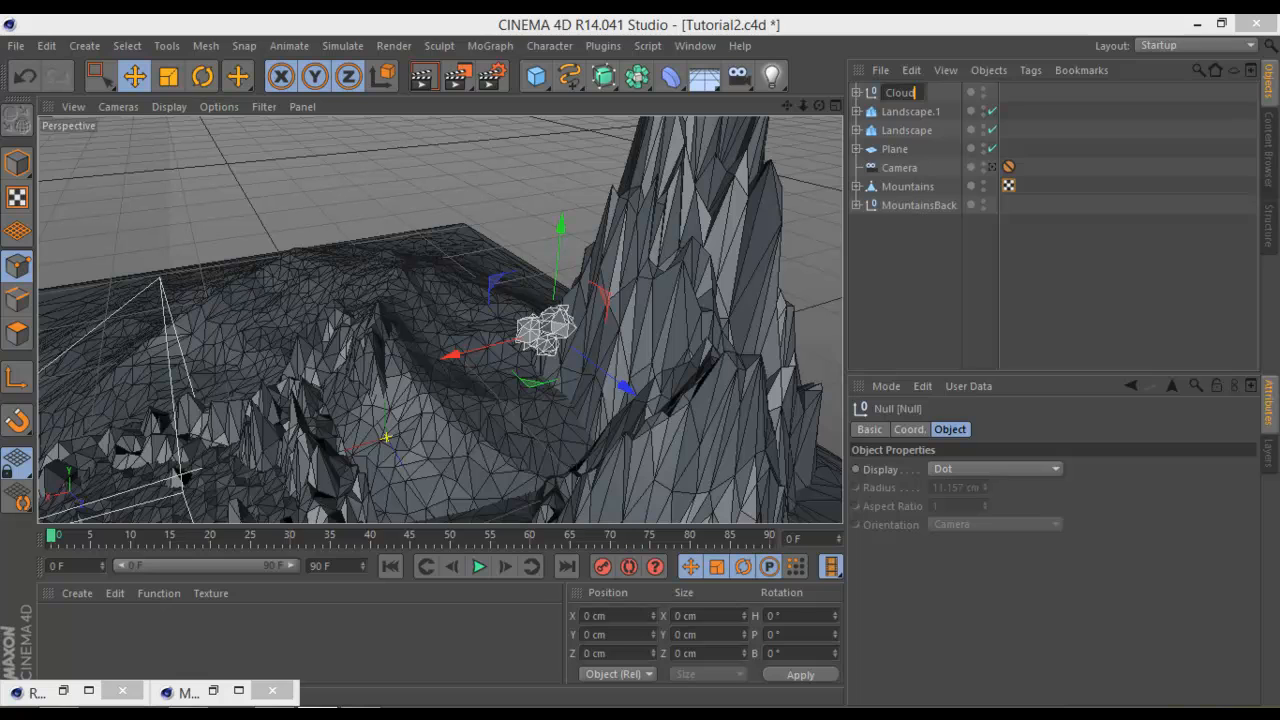
{"action": "key", "text": "Return"}
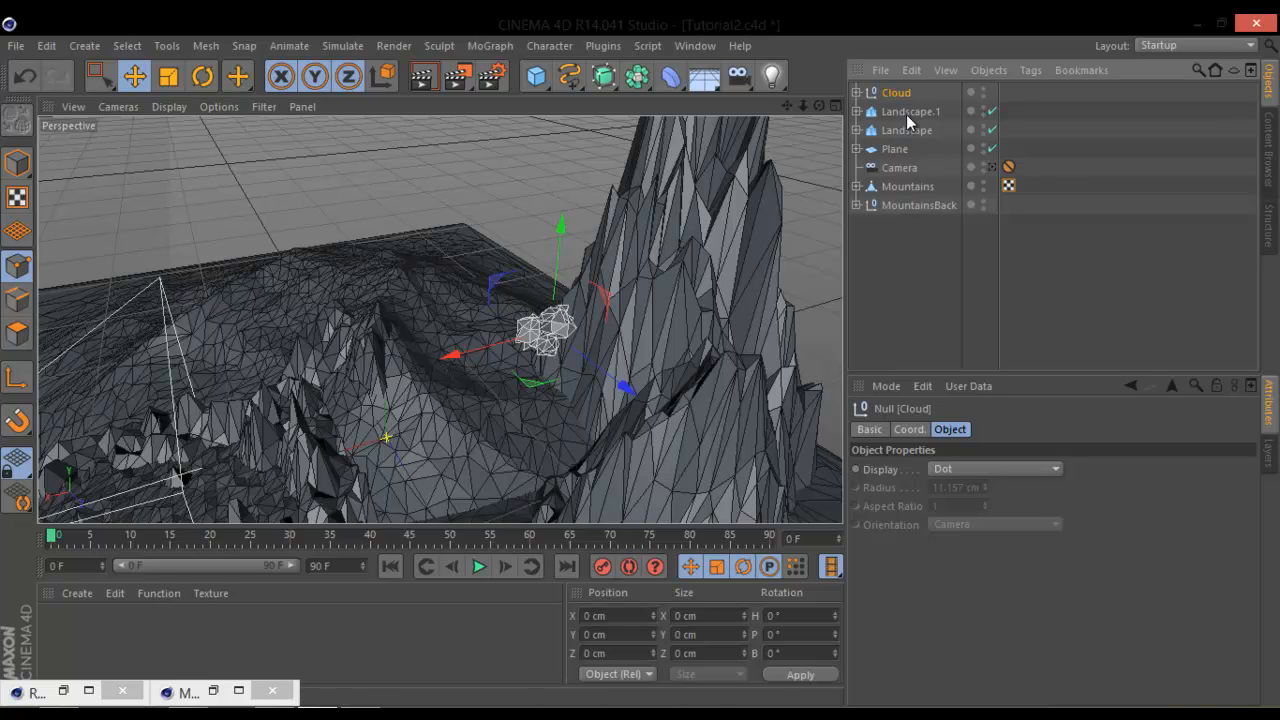
Step: Look through the camera, raise the Cloud group about 639 cm beside the tall peak and shift it slightly along Z
{"action": "mouse_move", "coordinate": [615, 379]}
{"action": "left_mouse_down"}
{"action": "mouse_move", "coordinate": [677, 373]}
{"action": "mouse_move", "coordinate": [618, 377]}
{"action": "left_mouse_up"}
{"action": "left_click_drag", "start_coordinate": [502, 382], "coordinate": [524, 372]}
{"action": "left_click", "coordinate": [992, 167]}
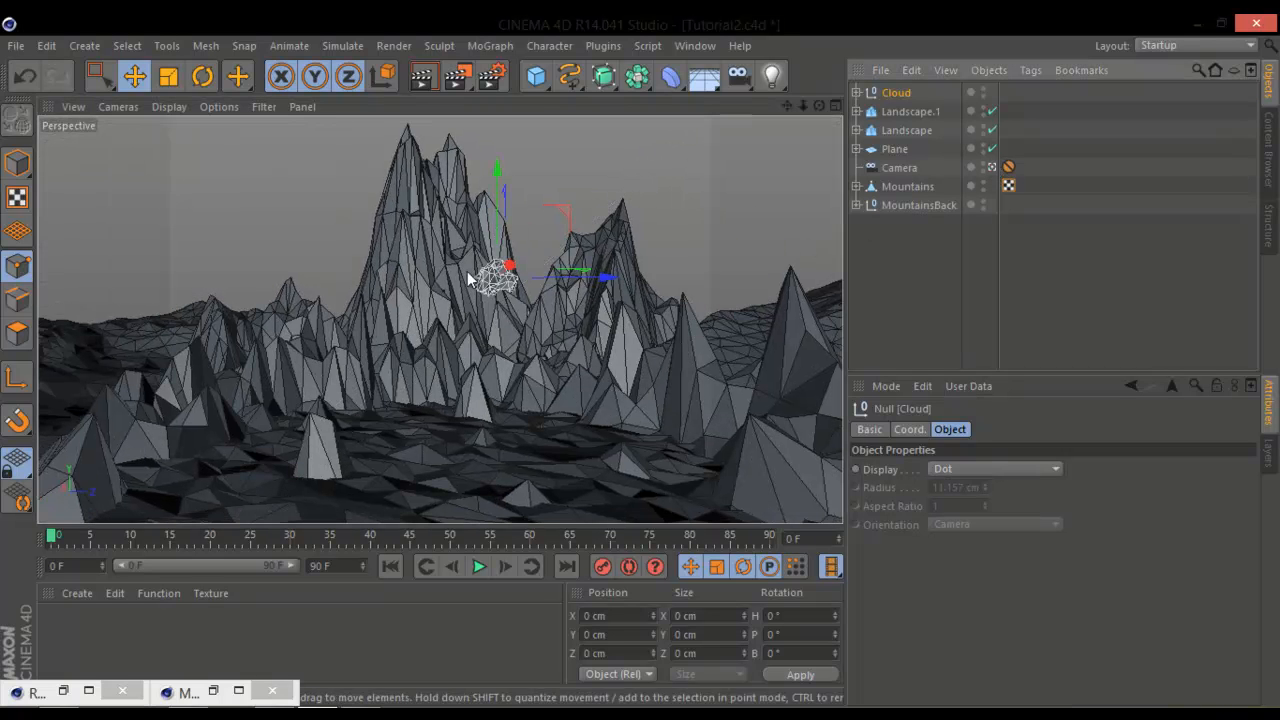
{"action": "left_click_drag", "start_coordinate": [498, 178], "coordinate": [460, 205]}
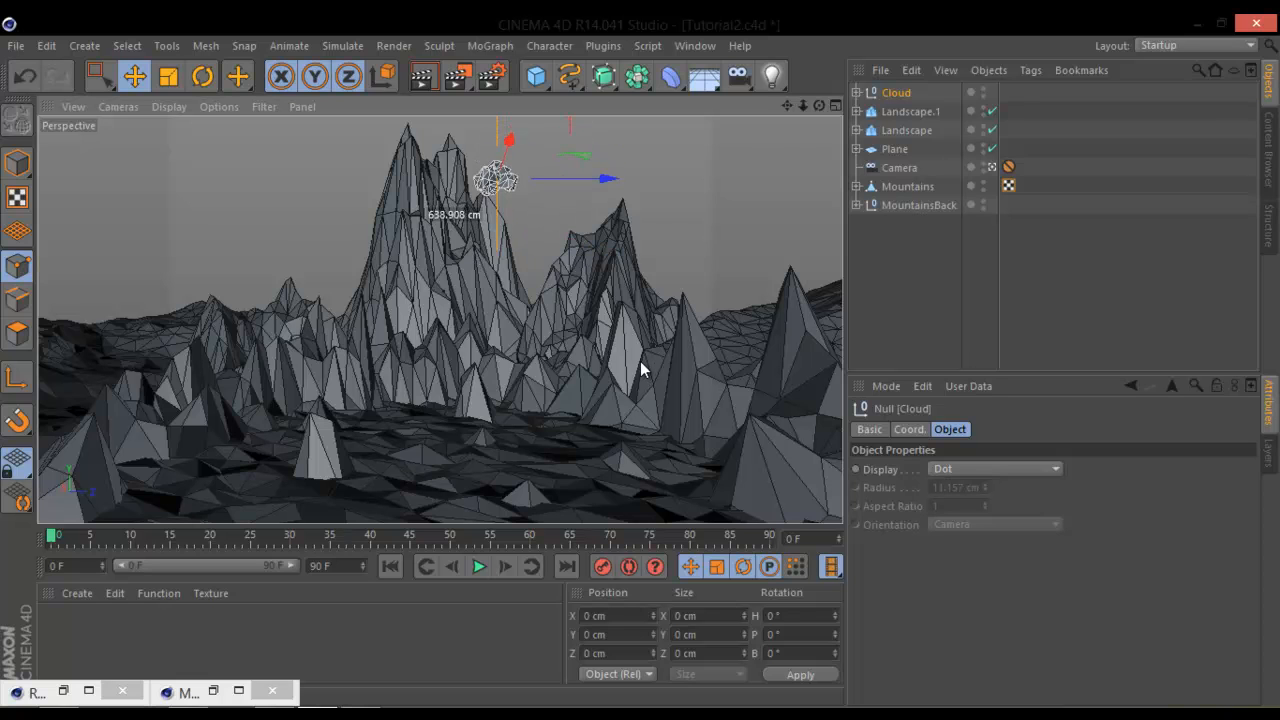
{"action": "left_click_drag", "start_coordinate": [582, 178], "coordinate": [590, 178]}
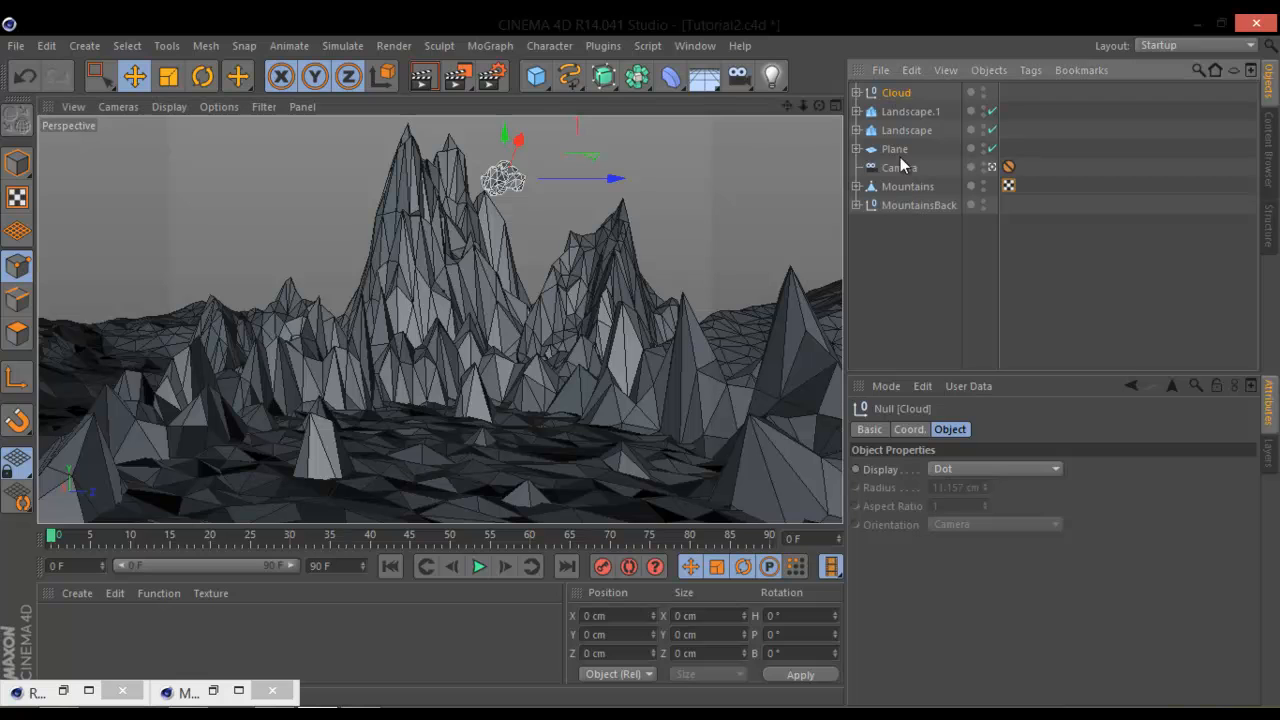
Step: Duplicate the Cloud group and move the copy along Z to the opposite side of the tall peak
{"action": "key", "text": "ctrl+c"}
{"action": "key", "text": "ctrl+v"}
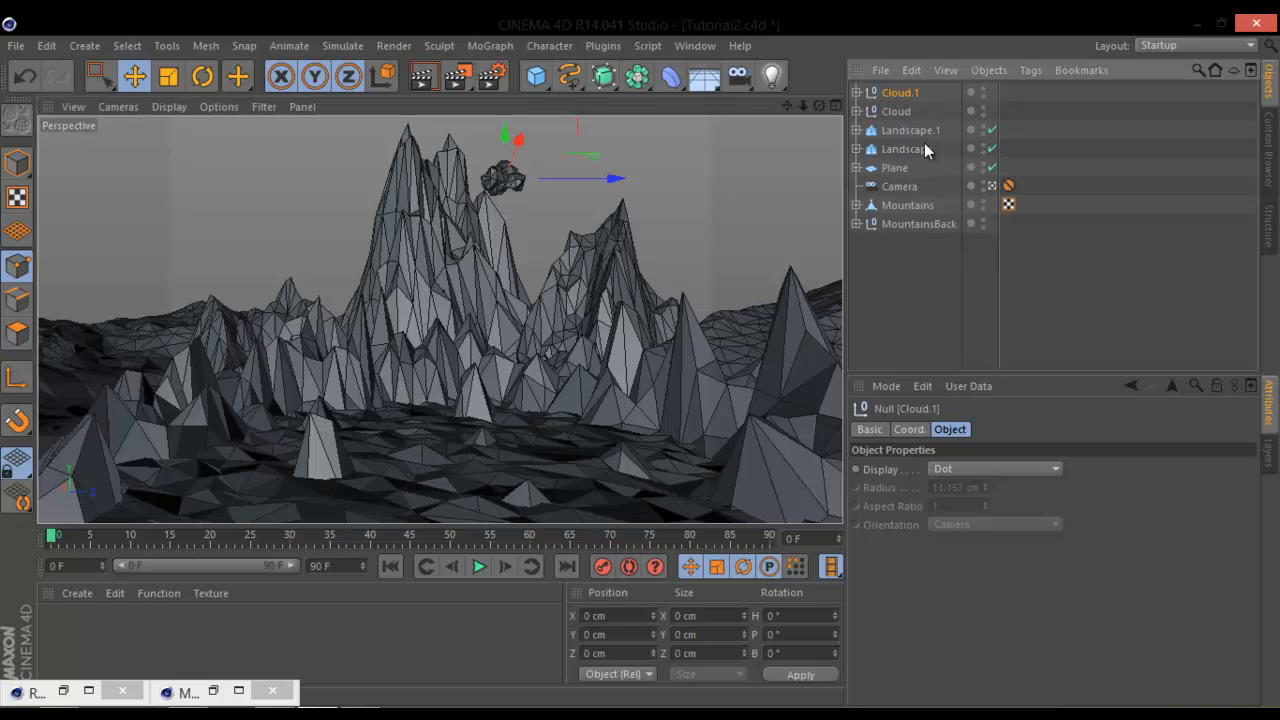
{"action": "left_click_drag", "start_coordinate": [622, 180], "coordinate": [490, 198]}
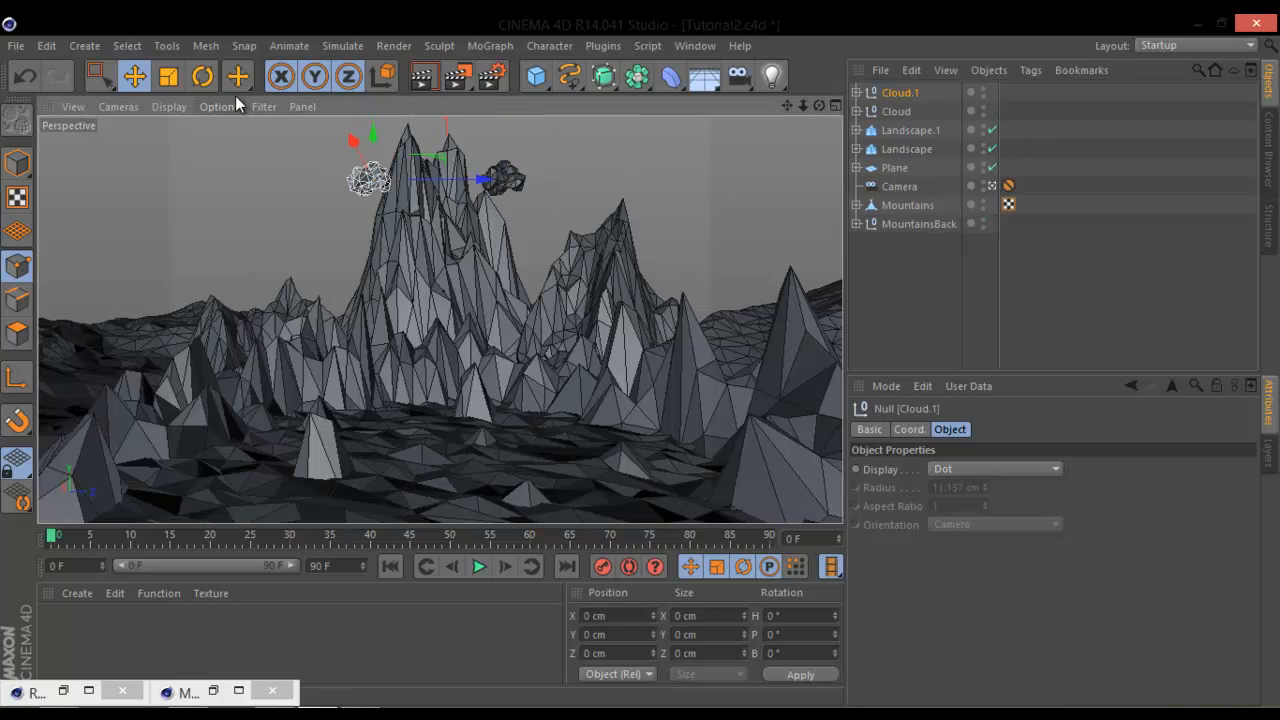
Step: Scale Cloud.1 down slightly, rotate it and nudge it farther from the tall peak
{"action": "left_click", "coordinate": [168, 76]}
{"action": "left_click_drag", "start_coordinate": [448, 156], "coordinate": [314, 172]}
{"action": "left_click", "coordinate": [202, 76]}
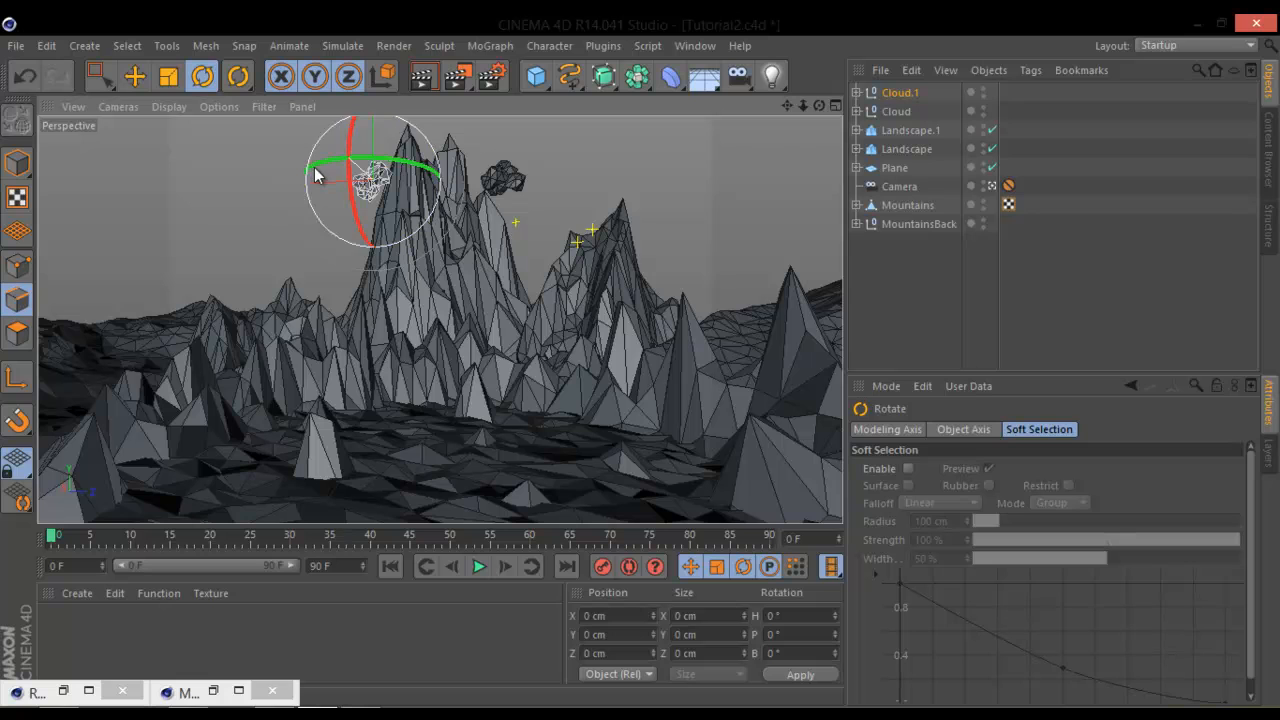
{"action": "left_click", "coordinate": [134, 76]}
{"action": "left_click_drag", "start_coordinate": [312, 188], "coordinate": [302, 196]}
Step: Duplicate Cloud.1, lower the copy against the side of the tall peak and scale it up uniformly
{"action": "left_click", "coordinate": [915, 94]}
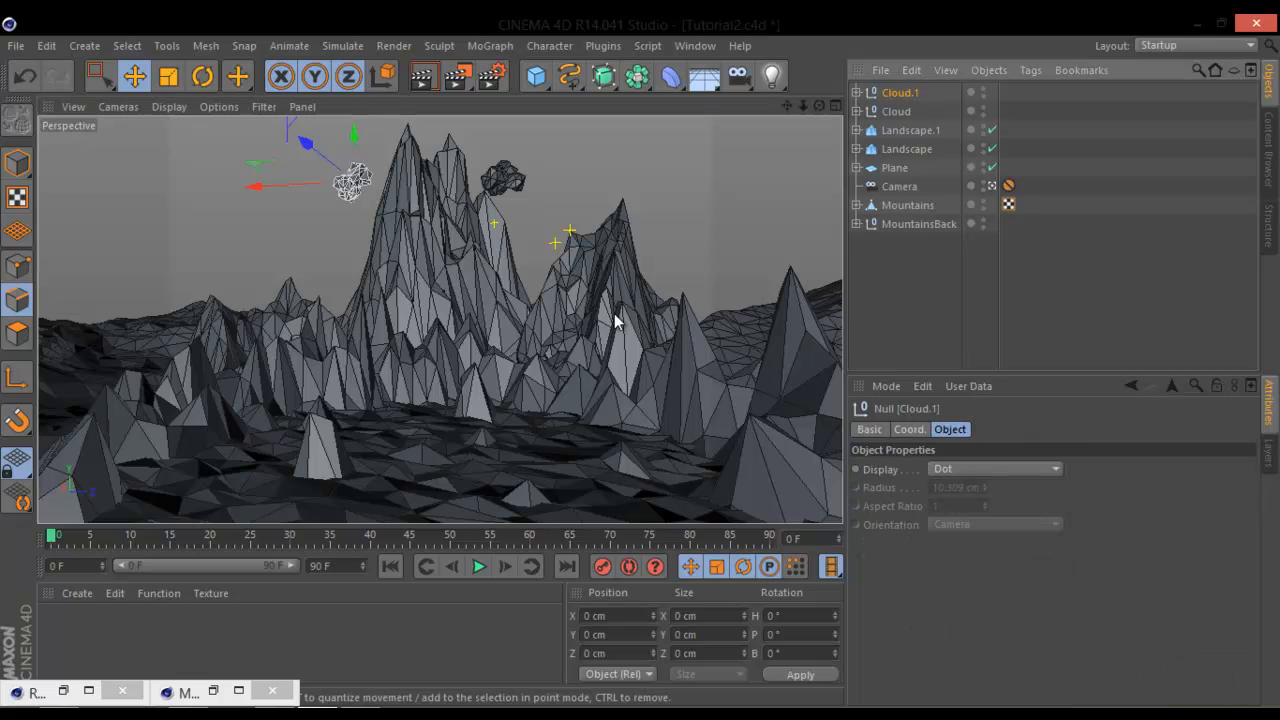
{"action": "key", "text": "ctrl+c"}
{"action": "key", "text": "ctrl+v"}
{"action": "left_click_drag", "start_coordinate": [340, 176], "coordinate": [313, 219]}
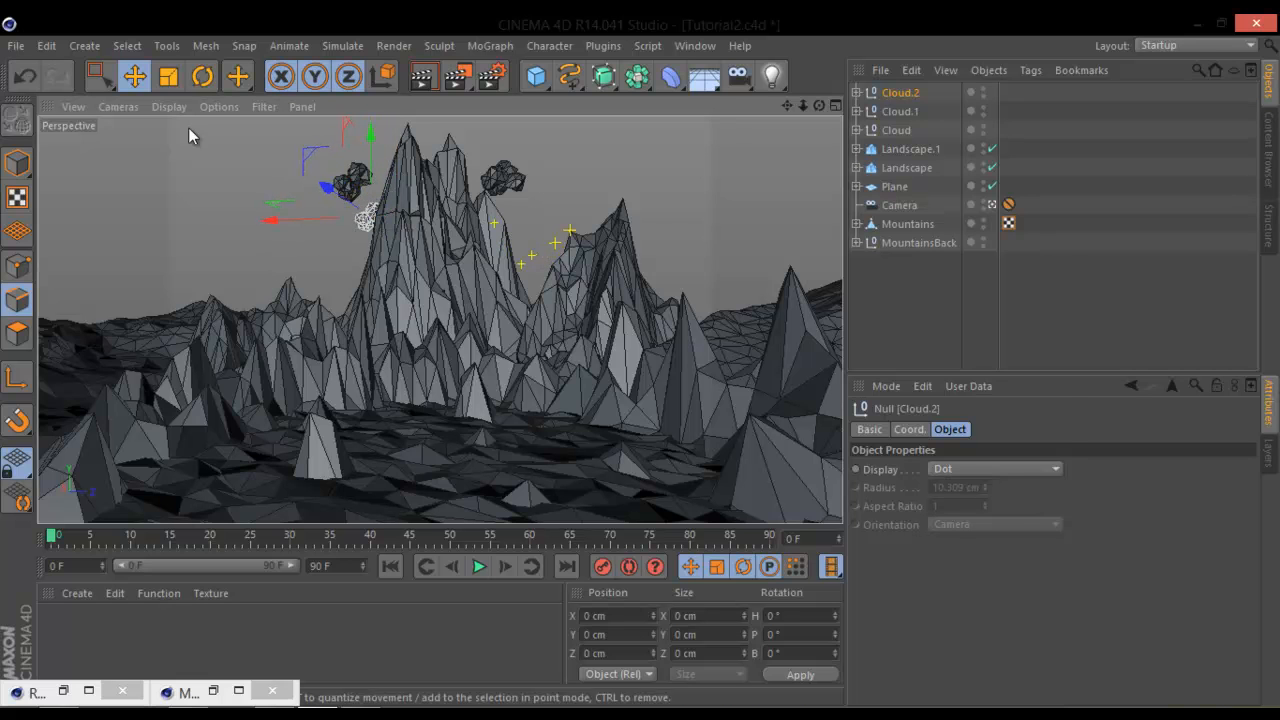
{"action": "left_click", "coordinate": [168, 76]}
{"action": "left_click_drag", "start_coordinate": [584, 202], "coordinate": [637, 360]}
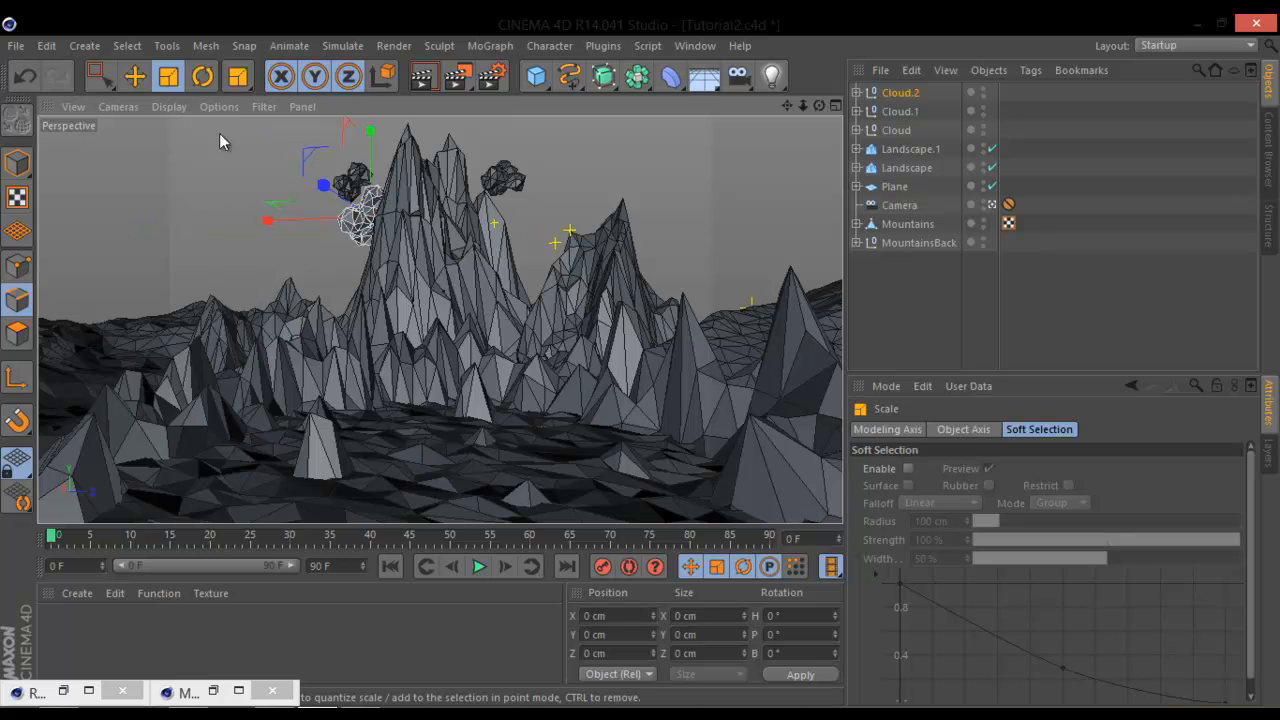
Step: Raise Cloud.2 along Y and shift it along X so that it sits partly behind the tall peak's summit
{"action": "left_click", "coordinate": [134, 76]}
{"action": "left_click_drag", "start_coordinate": [372, 136], "coordinate": [640, 355]}
{"action": "left_click_drag", "start_coordinate": [286, 171], "coordinate": [310, 172]}
{"action": "left_click_drag", "start_coordinate": [366, 129], "coordinate": [378, 158]}
{"action": "left_click_drag", "start_coordinate": [300, 174], "coordinate": [352, 181]}
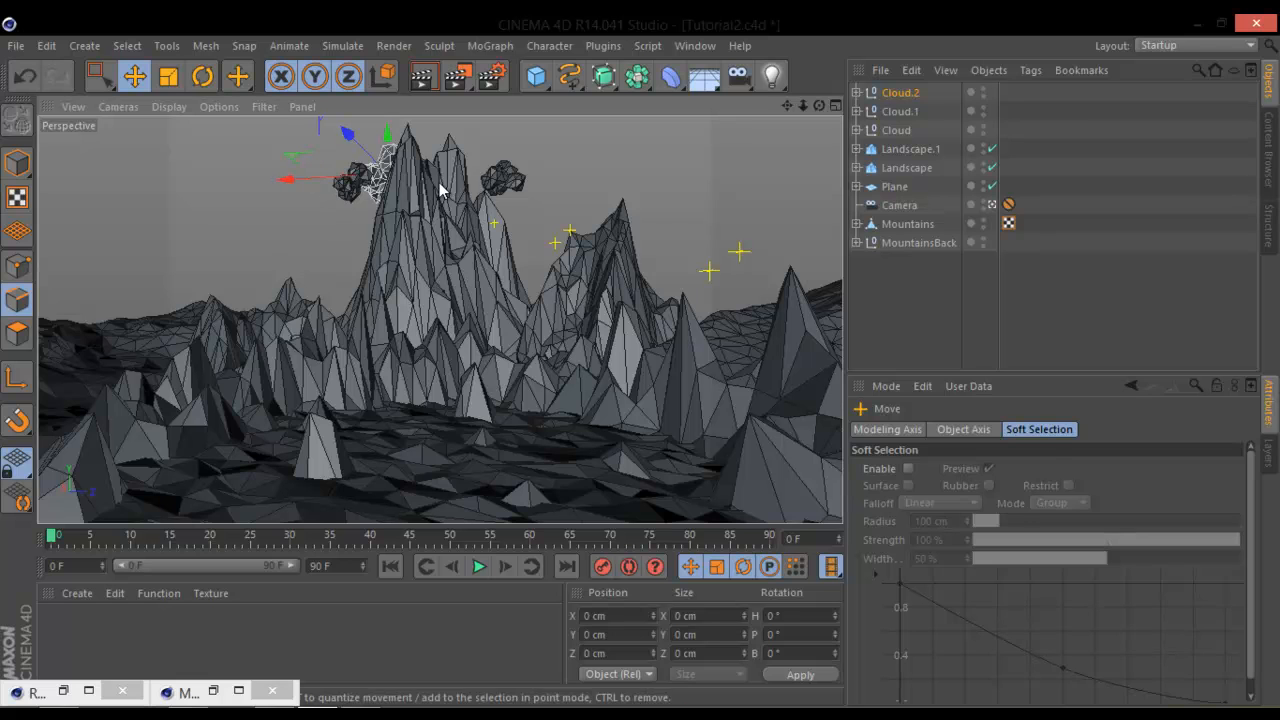
Step: Move Cloud.1 along X and lower it along Y to sit below Cloud.2 on the tall peak's flank
{"action": "left_click", "coordinate": [886, 112]}
{"action": "left_click_drag", "start_coordinate": [271, 192], "coordinate": [318, 184]}
{"action": "left_click_drag", "start_coordinate": [382, 140], "coordinate": [390, 175]}
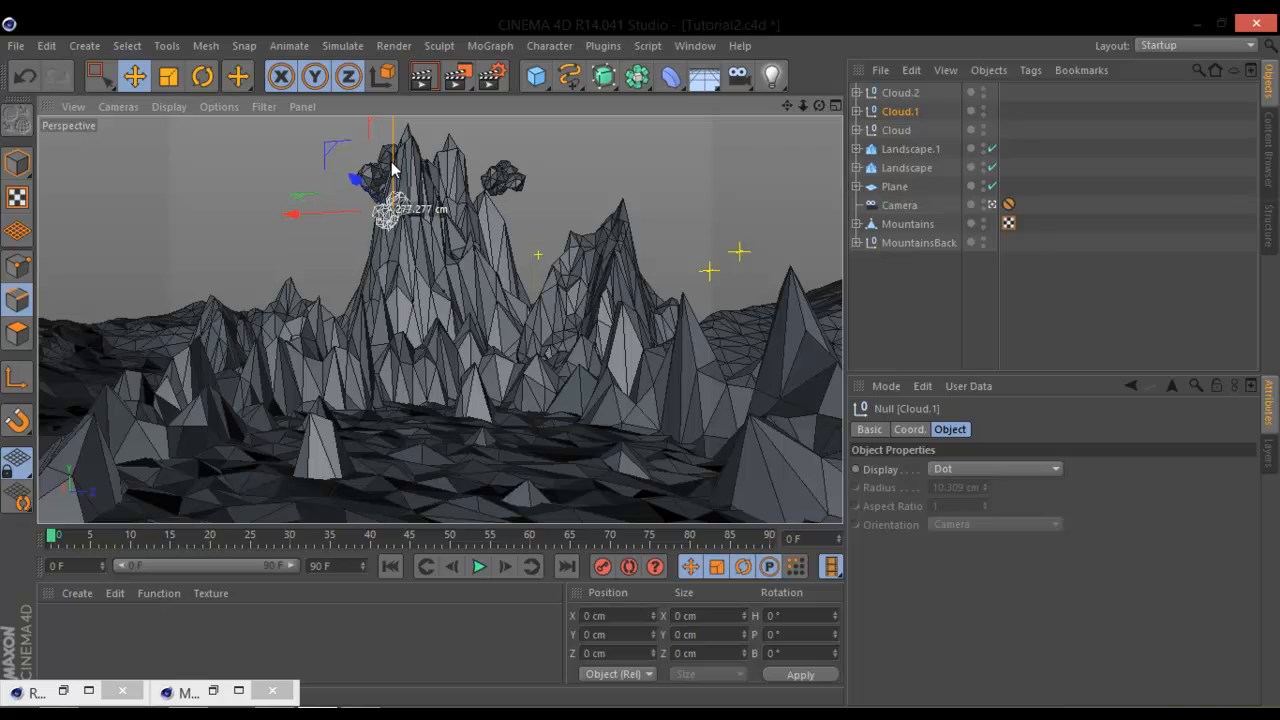
{"action": "left_click_drag", "start_coordinate": [294, 214], "coordinate": [277, 215]}
{"action": "left_click_drag", "start_coordinate": [368, 133], "coordinate": [370, 160]}
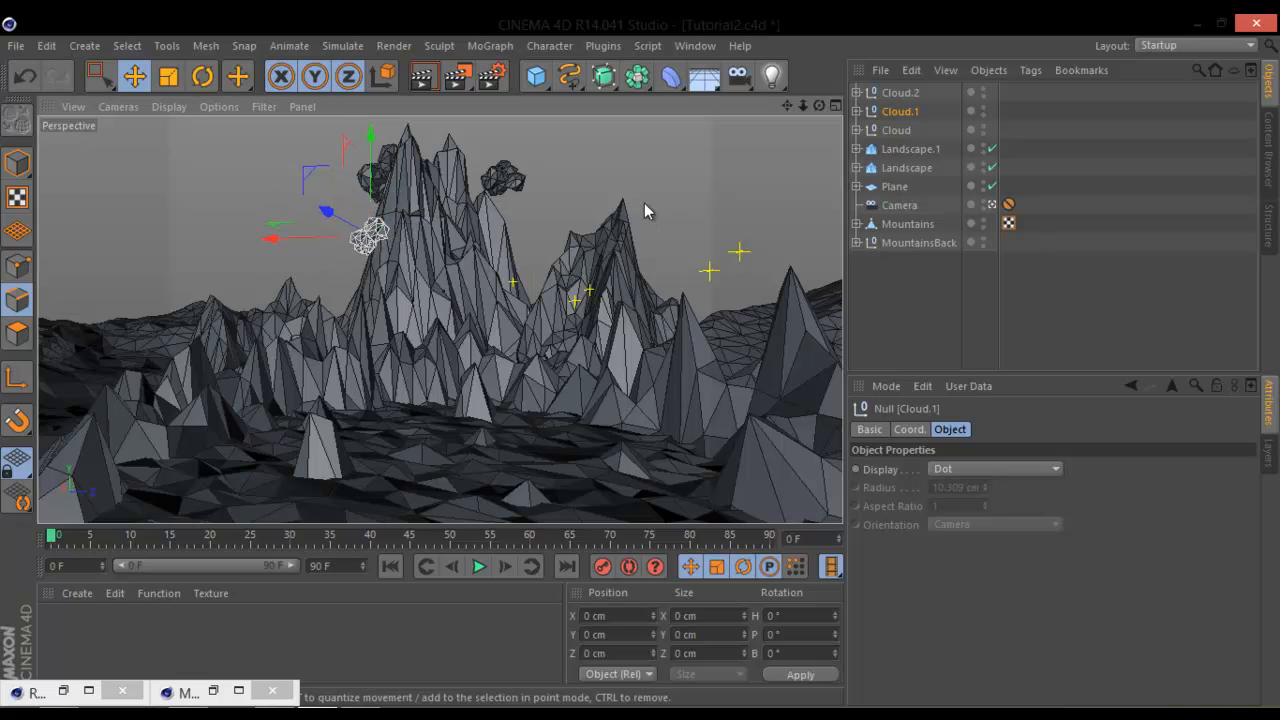
Step: Duplicate Cloud.2 and move the copy along X into the open sky, well clear of the tall peak
{"action": "left_click", "coordinate": [900, 93]}
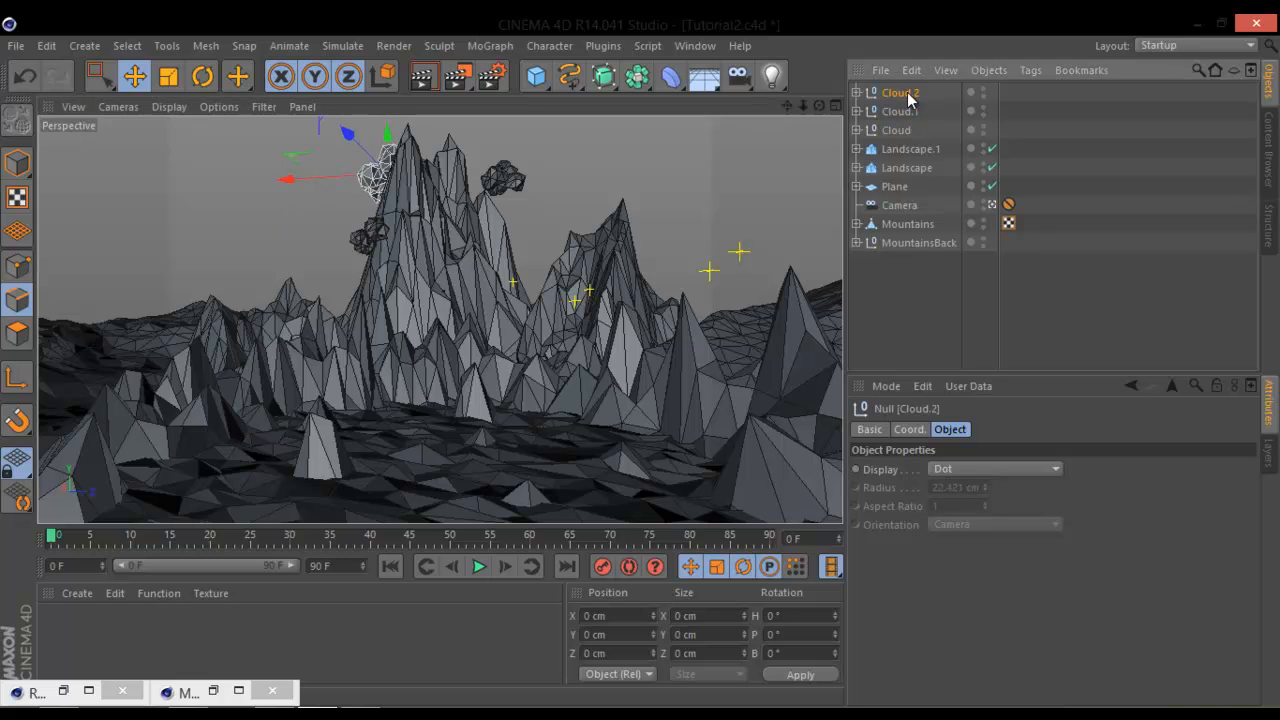
{"action": "key", "text": "ctrl+c"}
{"action": "key", "text": "ctrl+v"}
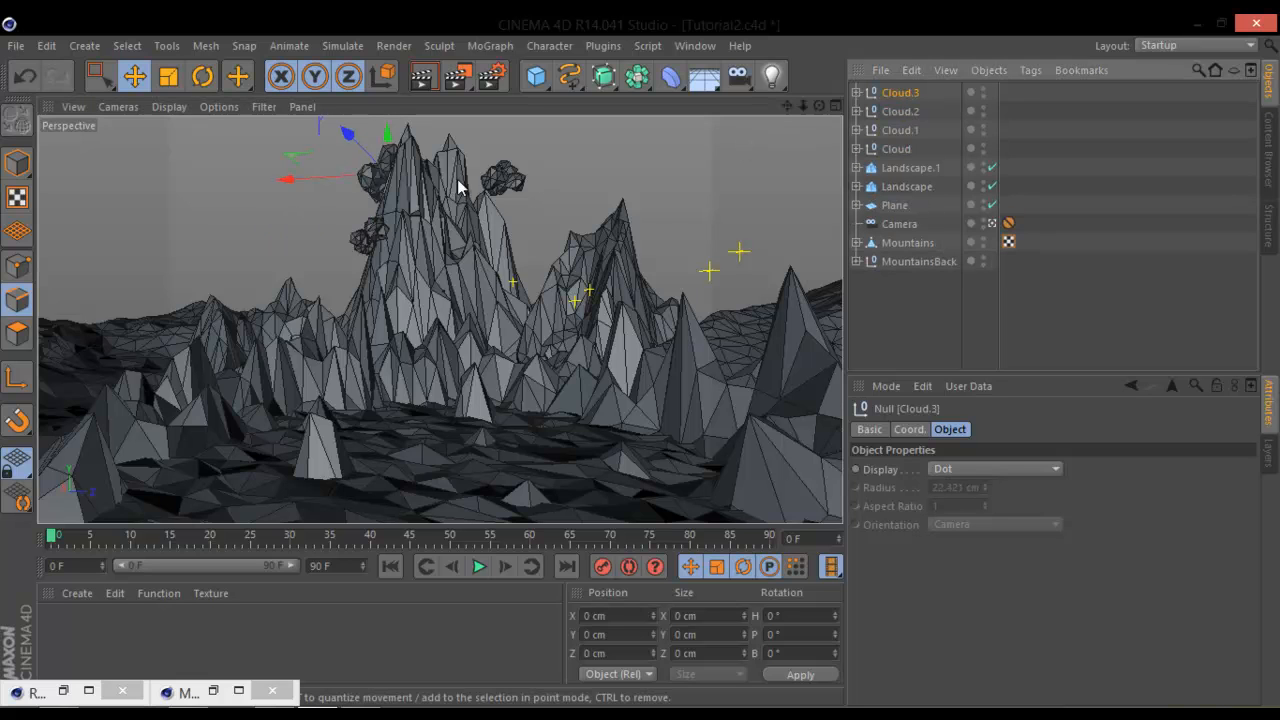
{"action": "left_click_drag", "start_coordinate": [288, 179], "coordinate": [165, 182]}
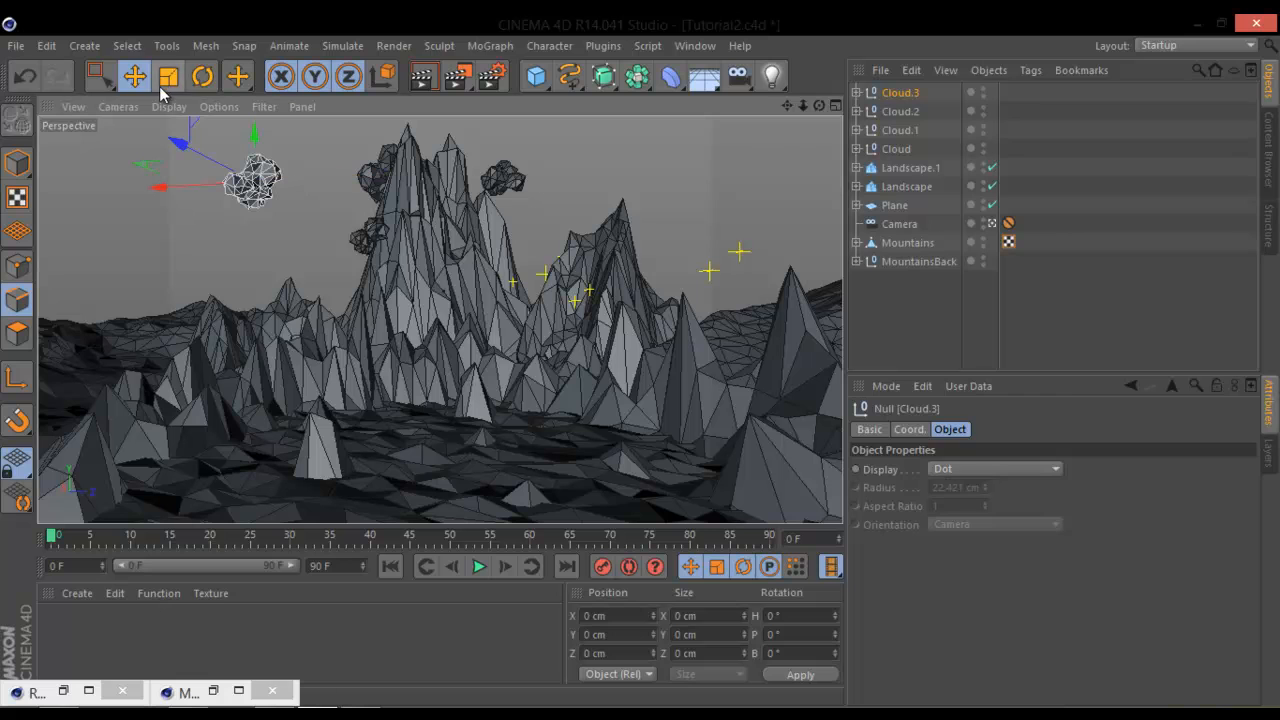
{"action": "left_click", "coordinate": [168, 76]}
{"action": "mouse_move", "coordinate": [171, 137]}
{"action": "left_mouse_down"}
{"action": "mouse_move", "coordinate": [123, 117]}
{"action": "mouse_move", "coordinate": [182, 146]}
{"action": "left_mouse_up"}
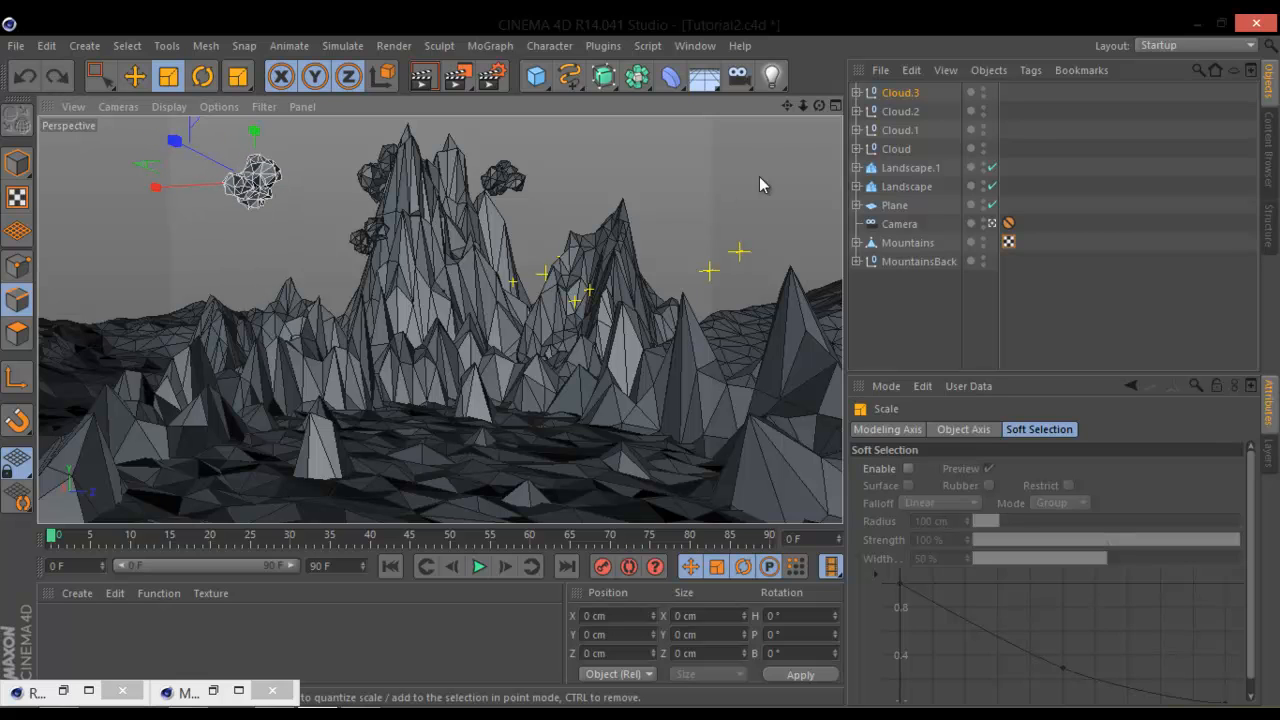
Step: Make the three spheres in Cloud.3 editable and stretch the whole group along Z
{"action": "left_click", "coordinate": [856, 92]}
{"action": "left_click", "coordinate": [918, 112]}
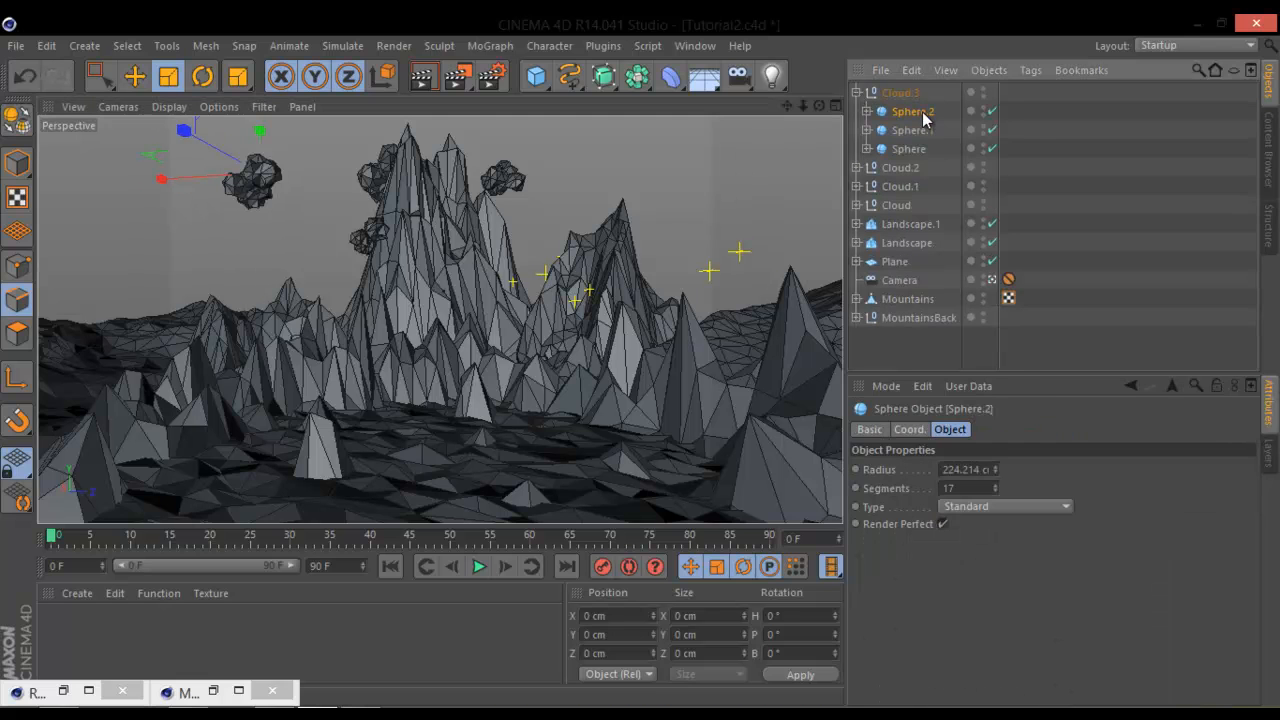
{"action": "left_click", "coordinate": [856, 92]}
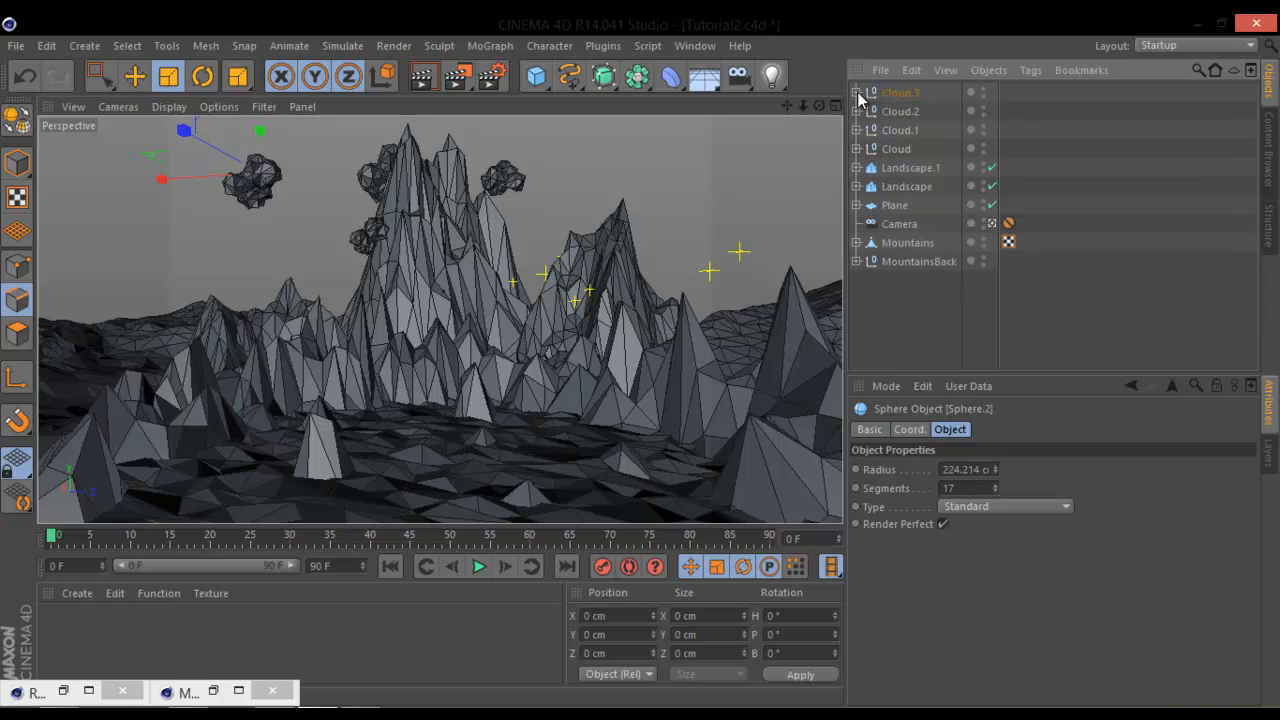
{"action": "left_click", "coordinate": [856, 92]}
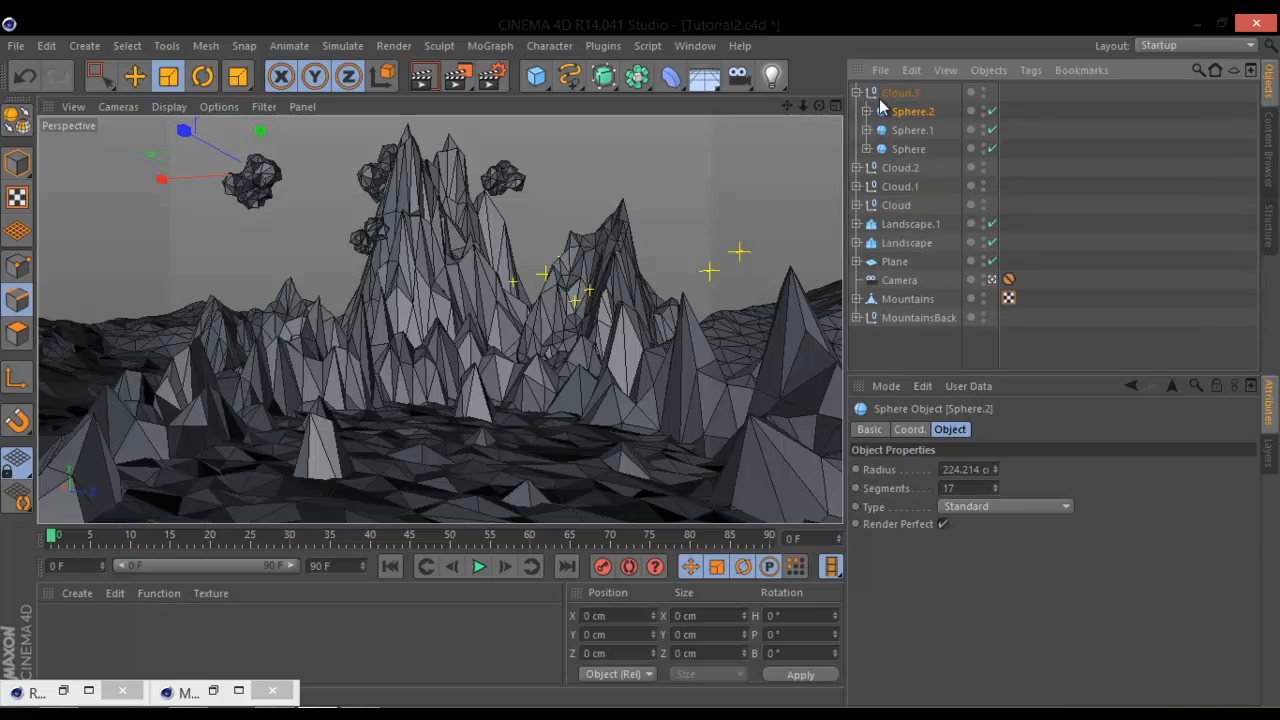
{"action": "key", "text": "c"}
{"action": "left_click", "coordinate": [909, 148]}
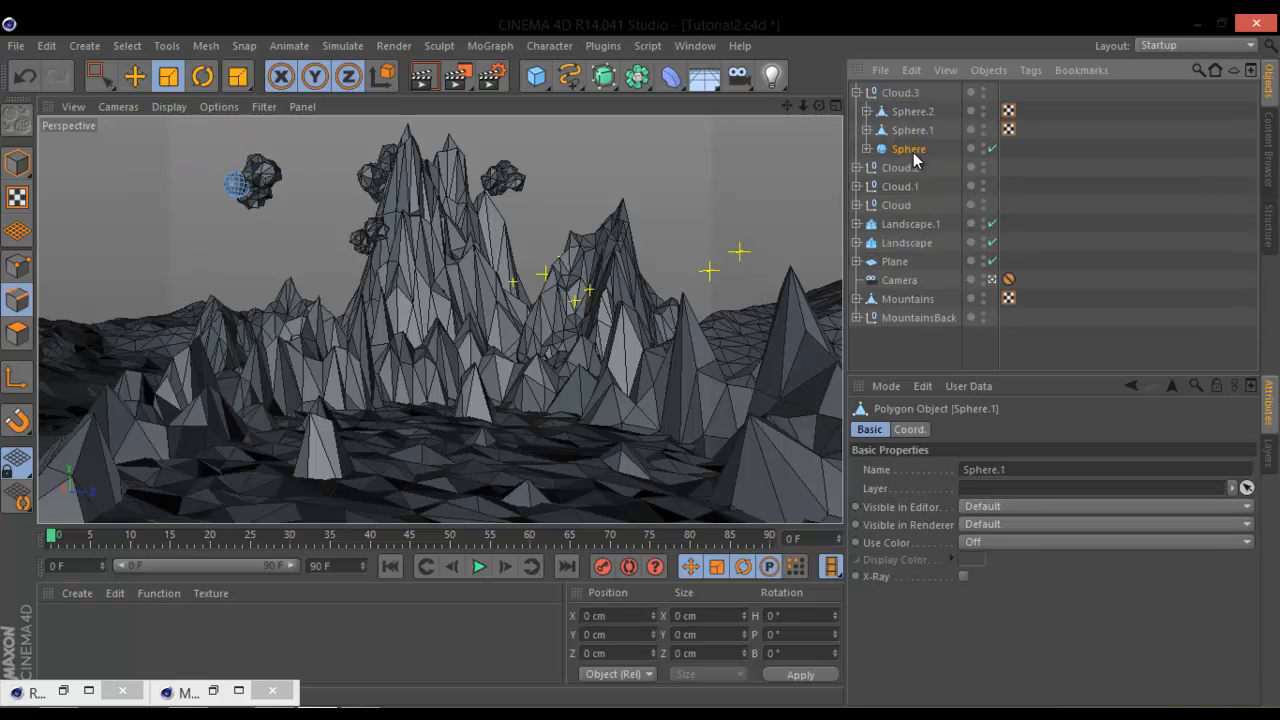
{"action": "left_click", "coordinate": [856, 92]}
{"action": "left_click", "coordinate": [899, 92]}
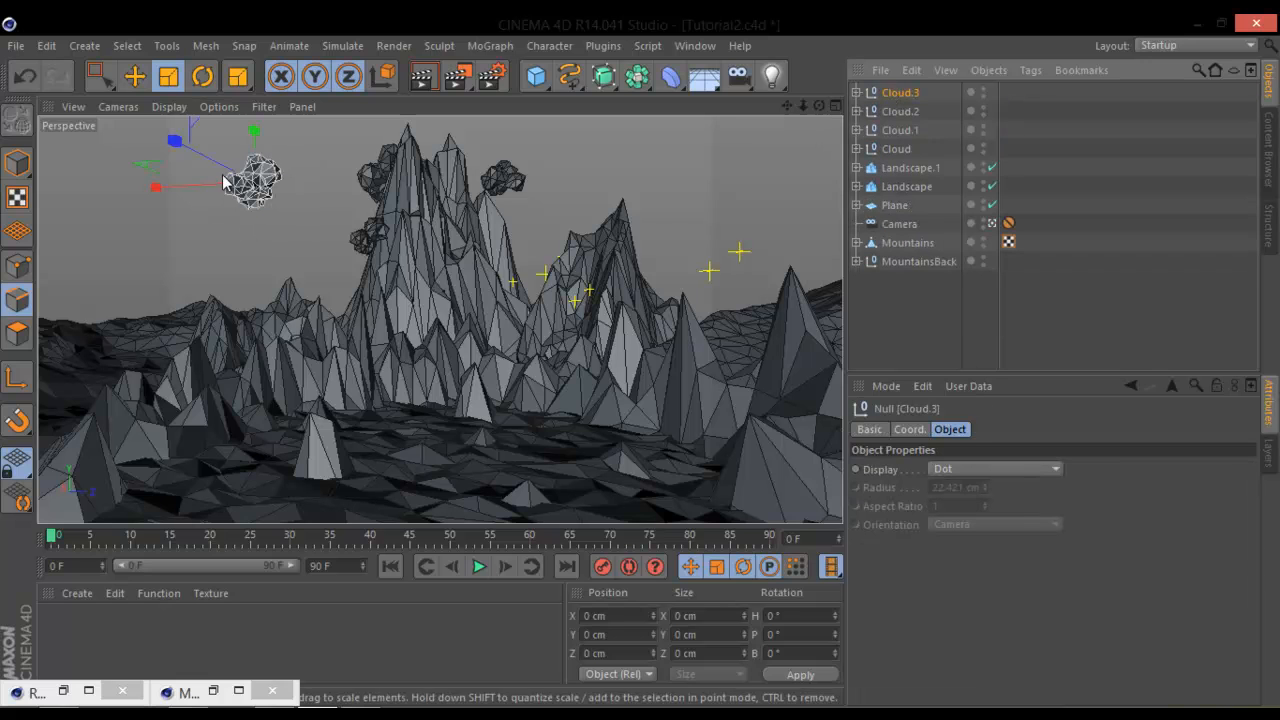
{"action": "left_click_drag", "start_coordinate": [186, 150], "coordinate": [645, 369]}
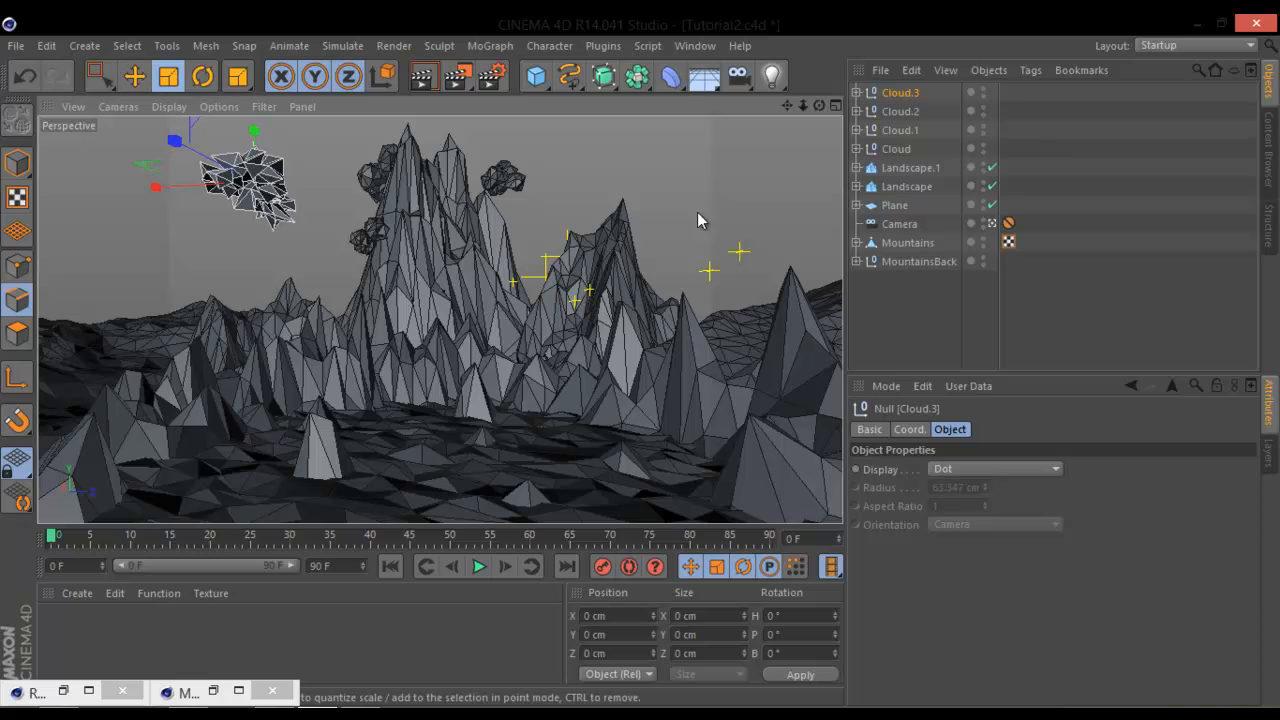
Step: For Sphere.2 in Cloud.3, set the Polygon Reduction strength to 1% and the Displacer height to 62.431 cm
{"action": "left_click", "coordinate": [856, 92]}
{"action": "left_click", "coordinate": [867, 111]}
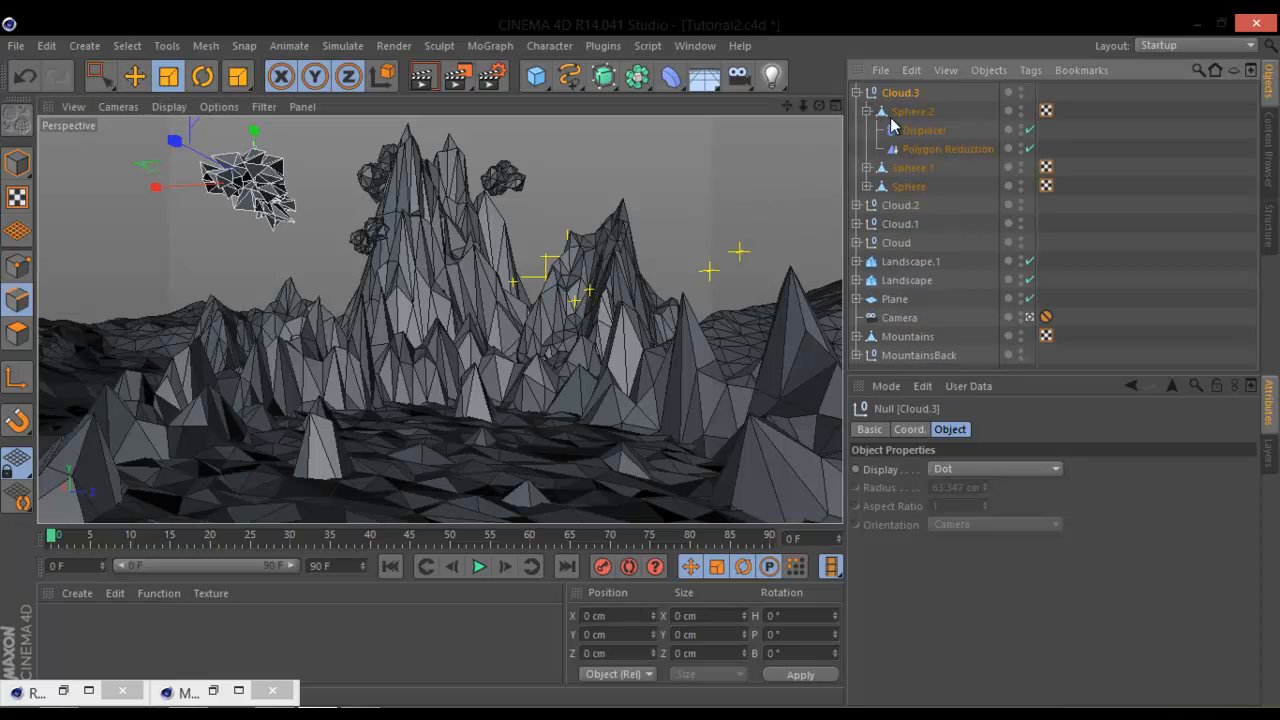
{"action": "left_click", "coordinate": [921, 150]}
{"action": "left_click_drag", "start_coordinate": [1063, 469], "coordinate": [1072, 546]}
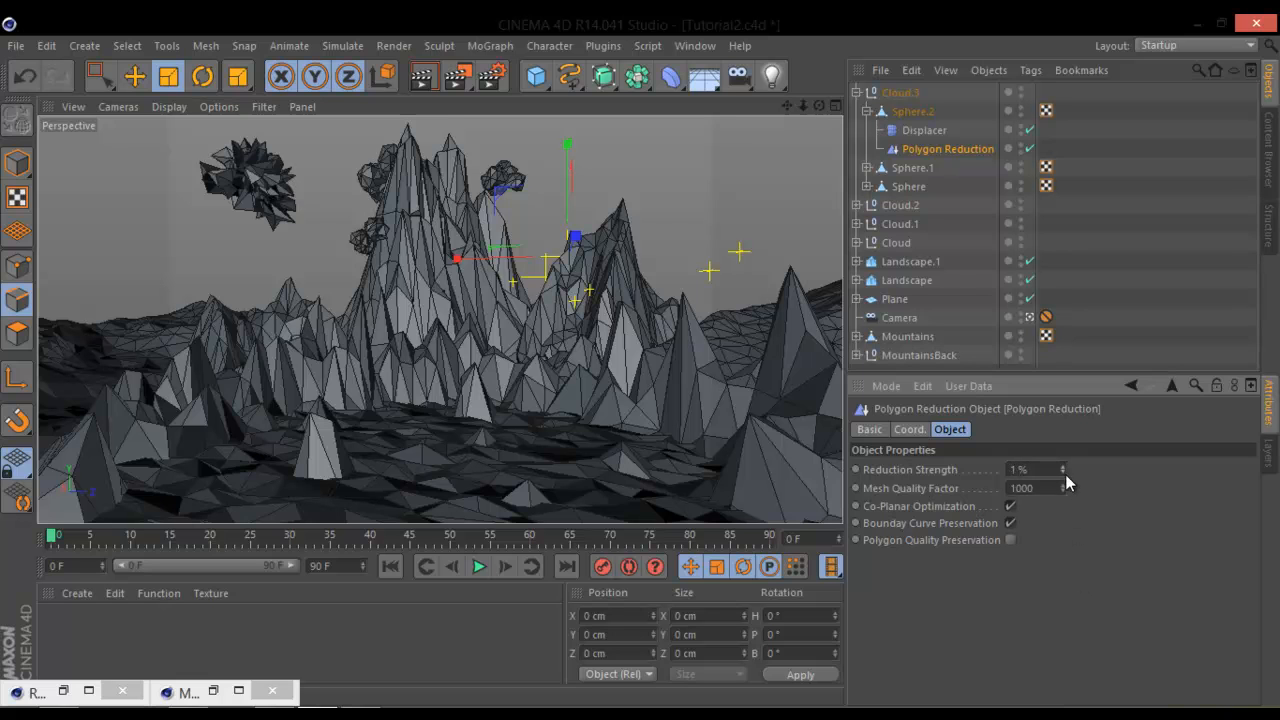
{"action": "left_click", "coordinate": [924, 130]}
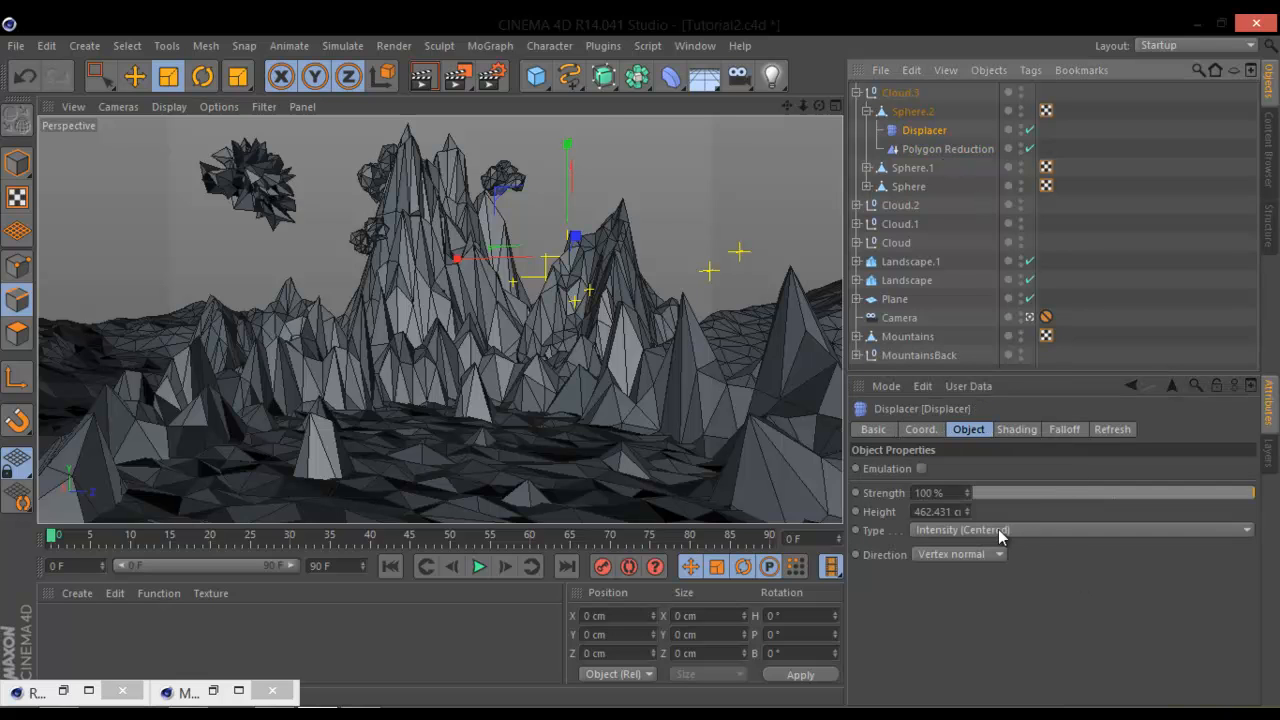
{"action": "mouse_move", "coordinate": [966, 514]}
{"action": "left_mouse_down"}
{"action": "mouse_move", "coordinate": [969, 554]}
{"action": "mouse_move", "coordinate": [966, 511]}
{"action": "left_mouse_up"}
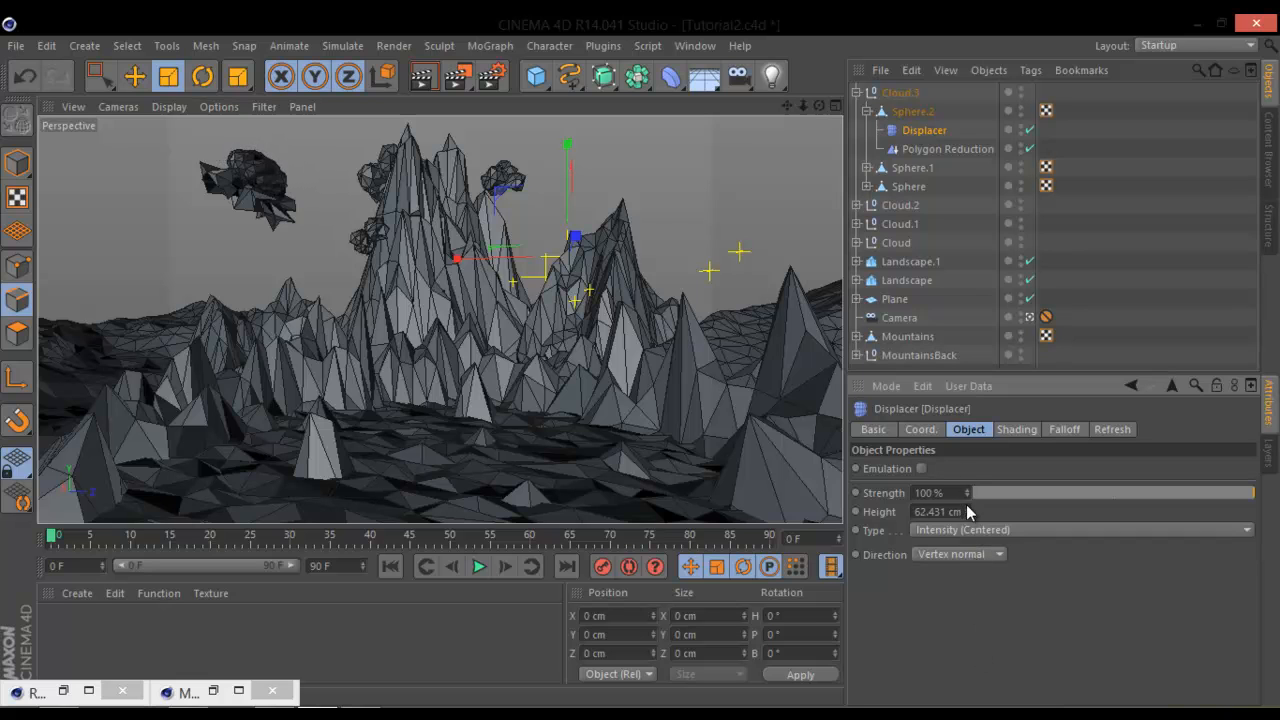
Step: For Sphere.1 in Cloud.3, set the Displacer height to 92.725 cm and the Polygon Reduction strength to 73%
{"action": "left_click", "coordinate": [866, 112]}
{"action": "left_click", "coordinate": [866, 130]}
{"action": "left_click", "coordinate": [924, 148]}
{"action": "left_click_drag", "start_coordinate": [967, 512], "coordinate": [970, 522]}
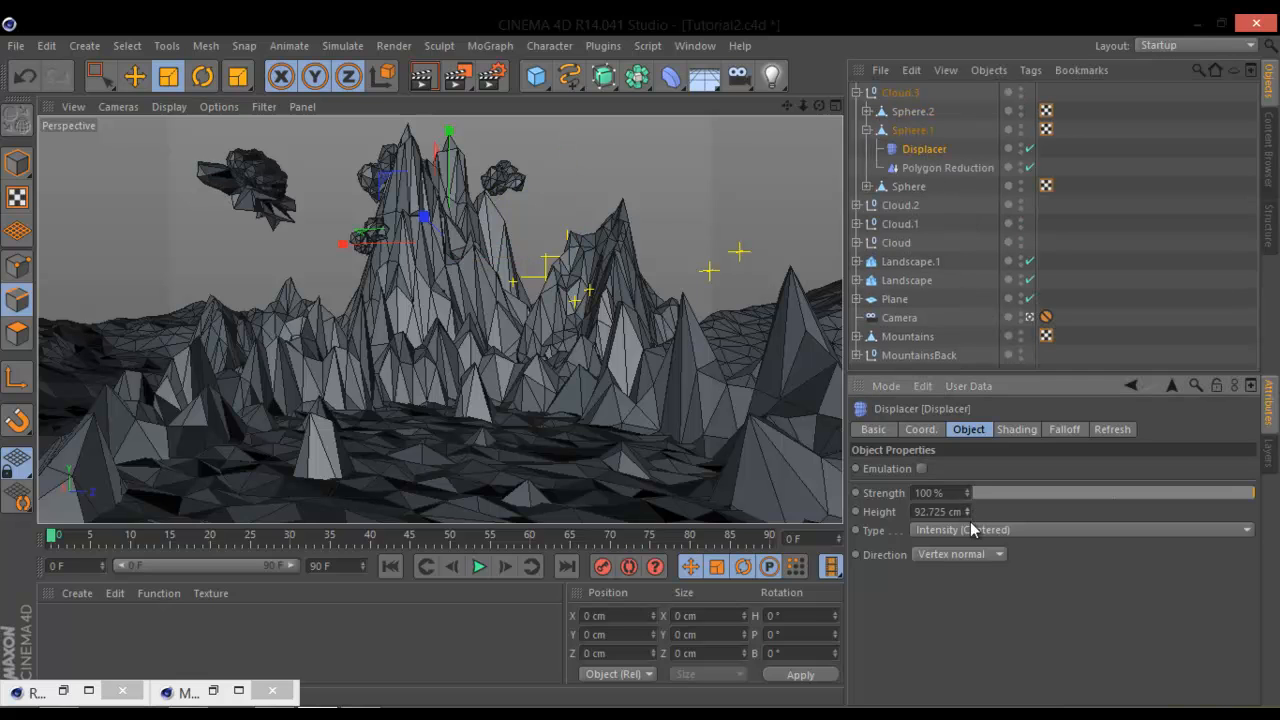
{"action": "left_click", "coordinate": [934, 168]}
{"action": "left_click_drag", "start_coordinate": [1066, 470], "coordinate": [1064, 479]}
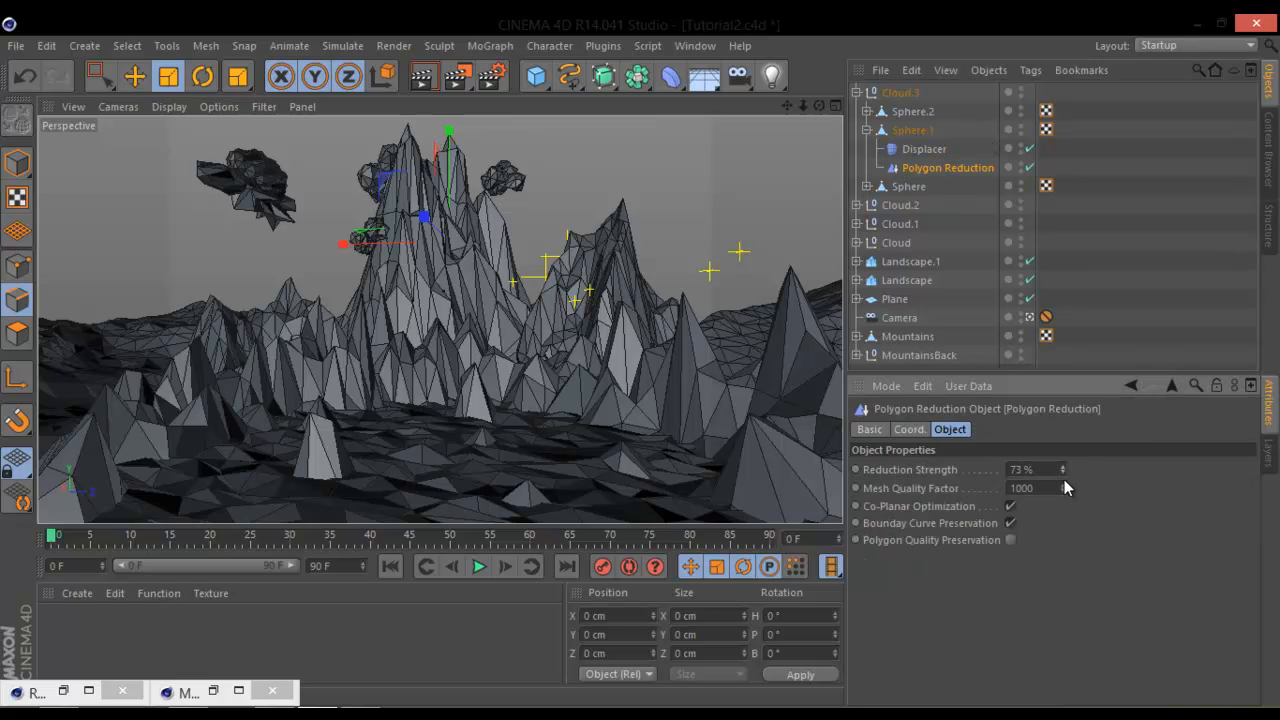
Step: For Sphere in Cloud.3, set the Displacer height to -65.569 cm and the Polygon Reduction strength to 41%, and collapse the group
{"action": "left_click", "coordinate": [866, 186]}
{"action": "left_click", "coordinate": [930, 205]}
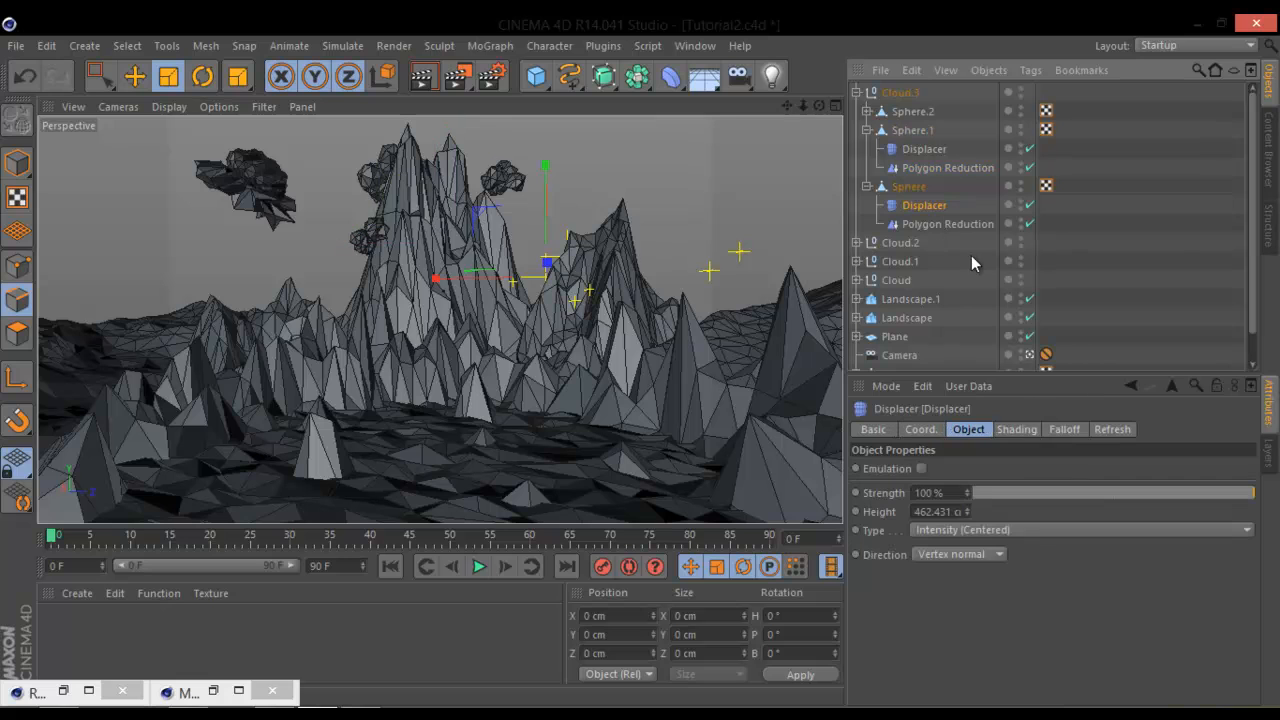
{"action": "left_click", "coordinate": [967, 515]}
{"action": "mouse_move", "coordinate": [970, 532]}
{"action": "left_mouse_down"}
{"action": "mouse_move", "coordinate": [965, 619]}
{"action": "mouse_move", "coordinate": [968, 557]}
{"action": "left_mouse_up"}
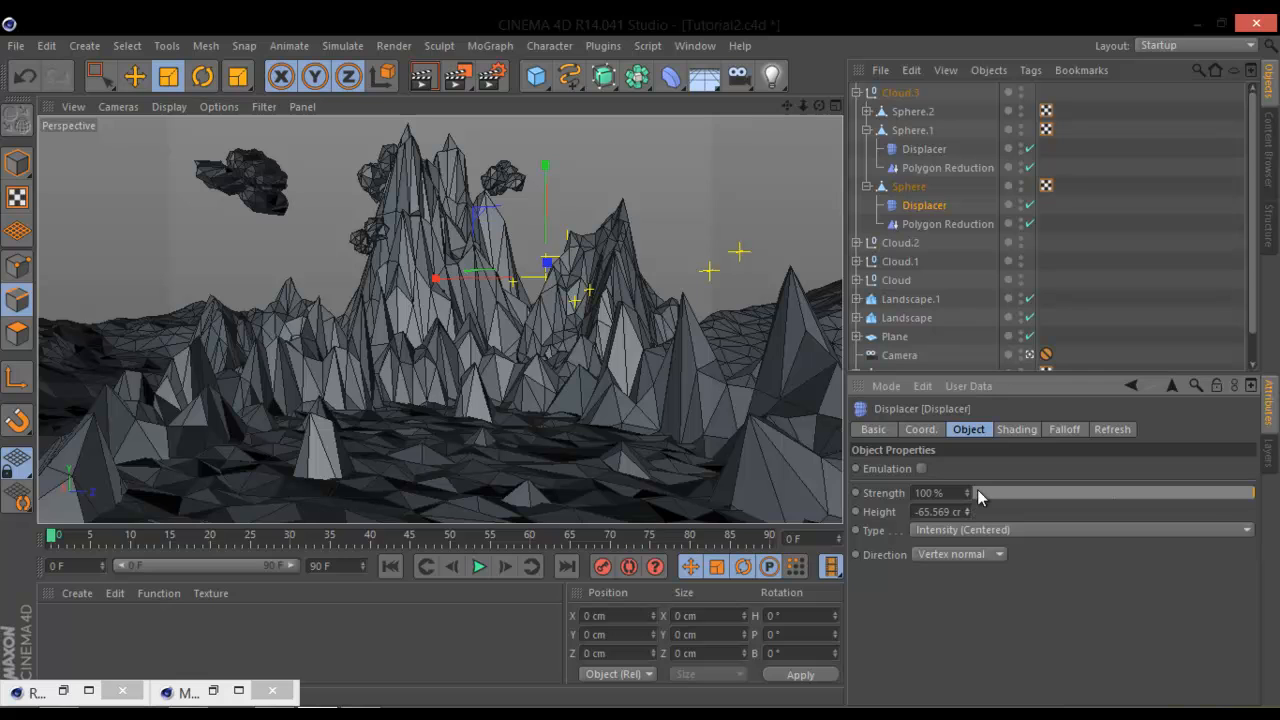
{"action": "left_click", "coordinate": [963, 226]}
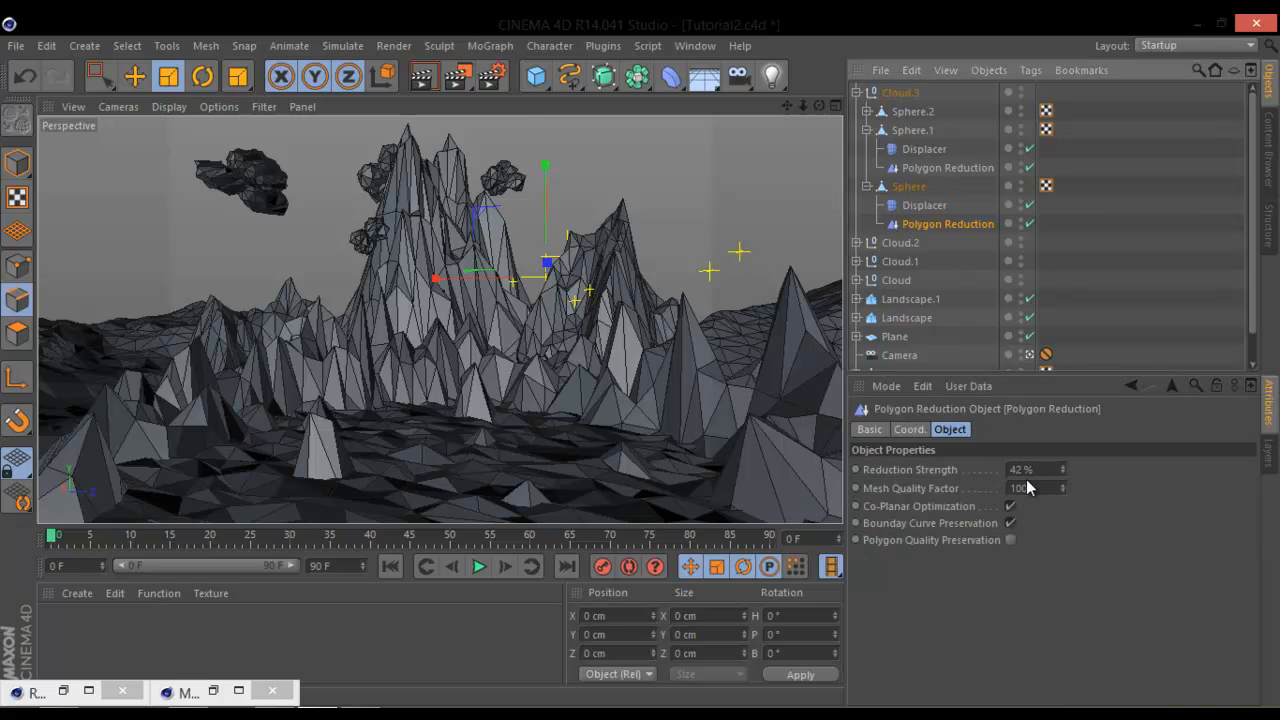
{"action": "left_click_drag", "start_coordinate": [1063, 475], "coordinate": [1066, 440]}
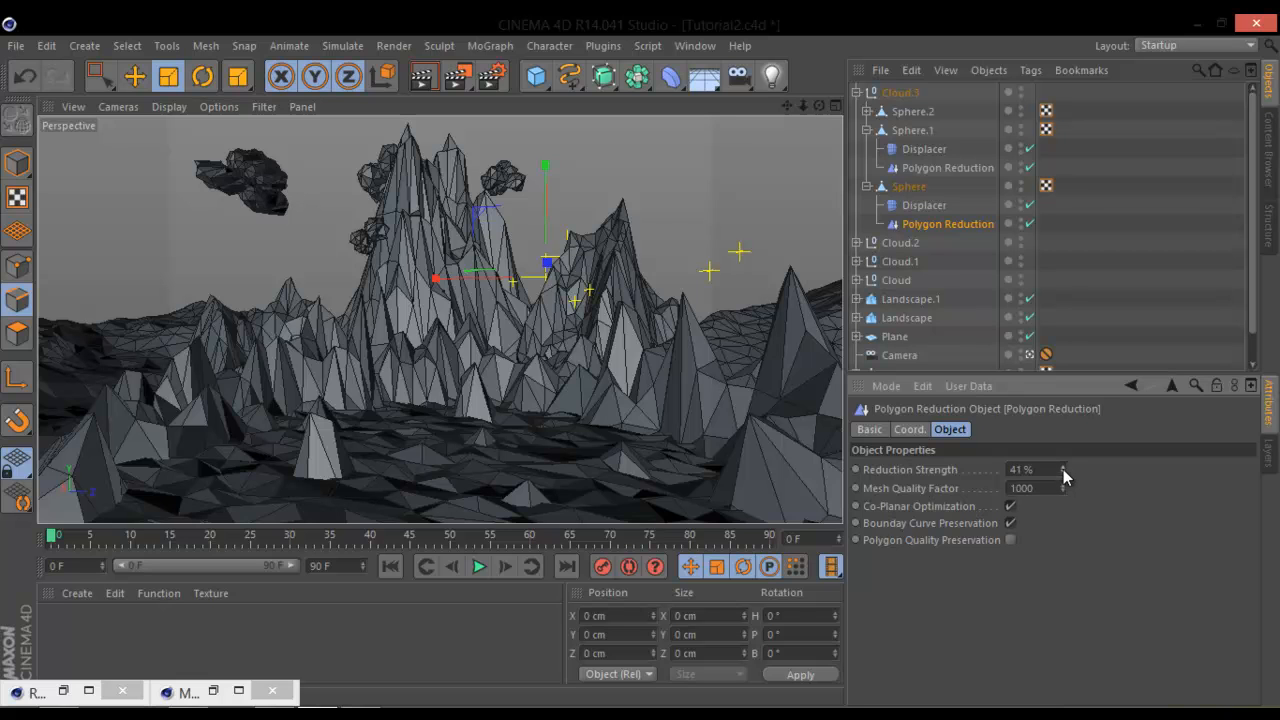
{"action": "left_click", "coordinate": [860, 93]}
{"action": "left_click", "coordinate": [898, 94]}
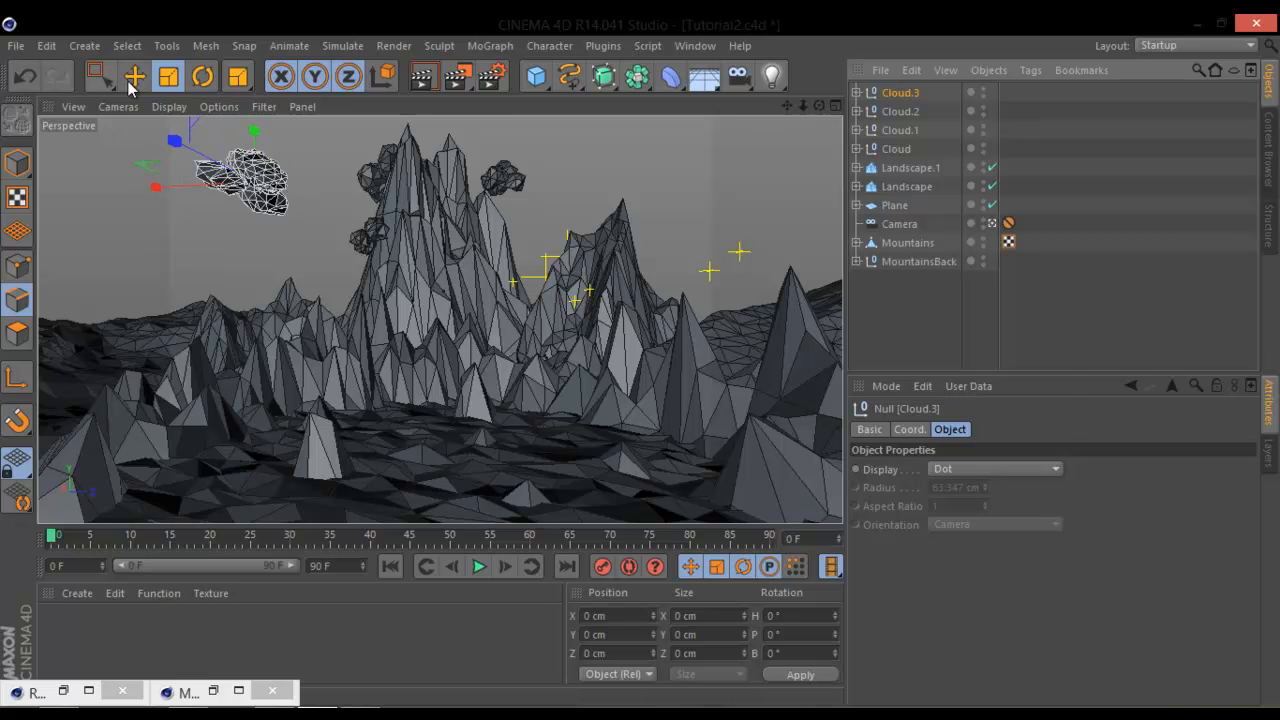
Step: Turn and scale down Cloud.3, placing it high in the sky beside the tallest peaks
{"action": "left_click", "coordinate": [202, 76]}
{"action": "left_click_drag", "start_coordinate": [215, 160], "coordinate": [74, 177]}
{"action": "key", "text": "ctrl+z"}
{"action": "left_click", "coordinate": [168, 76]}
{"action": "left_click_drag", "start_coordinate": [360, 140], "coordinate": [258, 168]}
{"action": "left_click", "coordinate": [134, 76]}
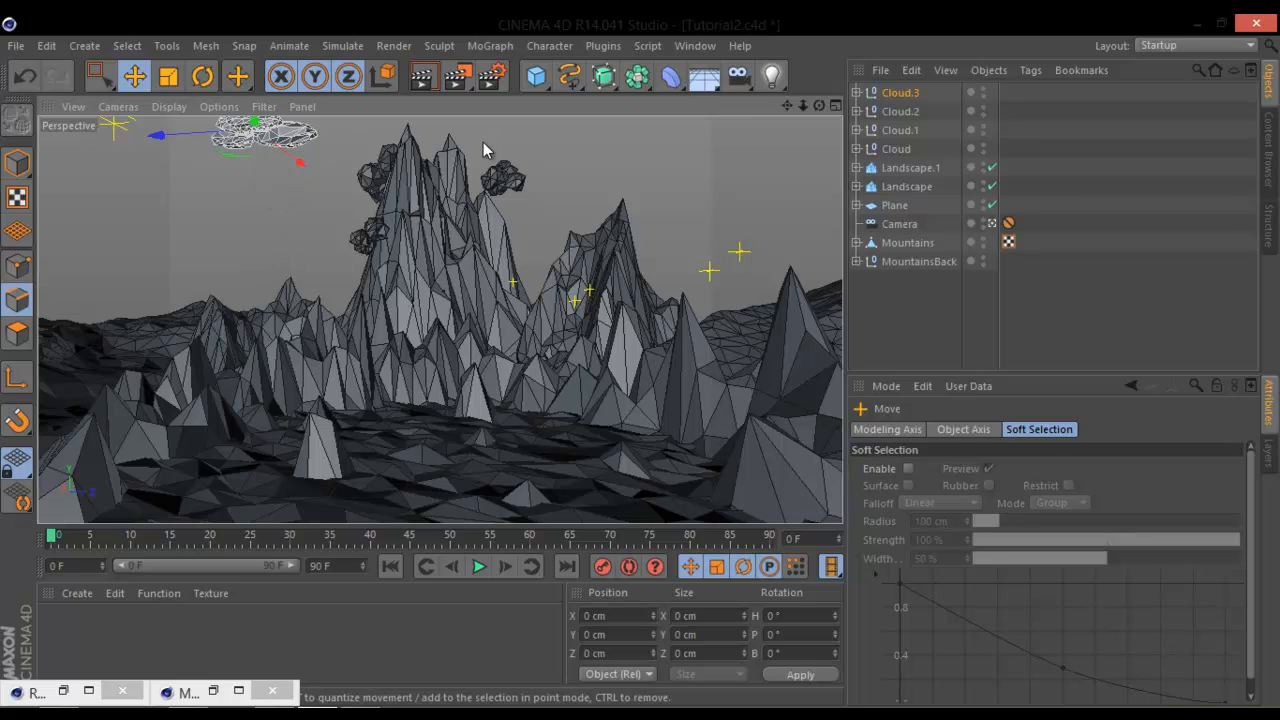
Step: Duplicate Cloud.3, move the copy about 4788 cm across the sky above the smaller peak, and adjust its scale
{"action": "key", "text": "ctrl+c"}
{"action": "key", "text": "ctrl+v"}
{"action": "left_click_drag", "start_coordinate": [472, 160], "coordinate": [641, 368]}
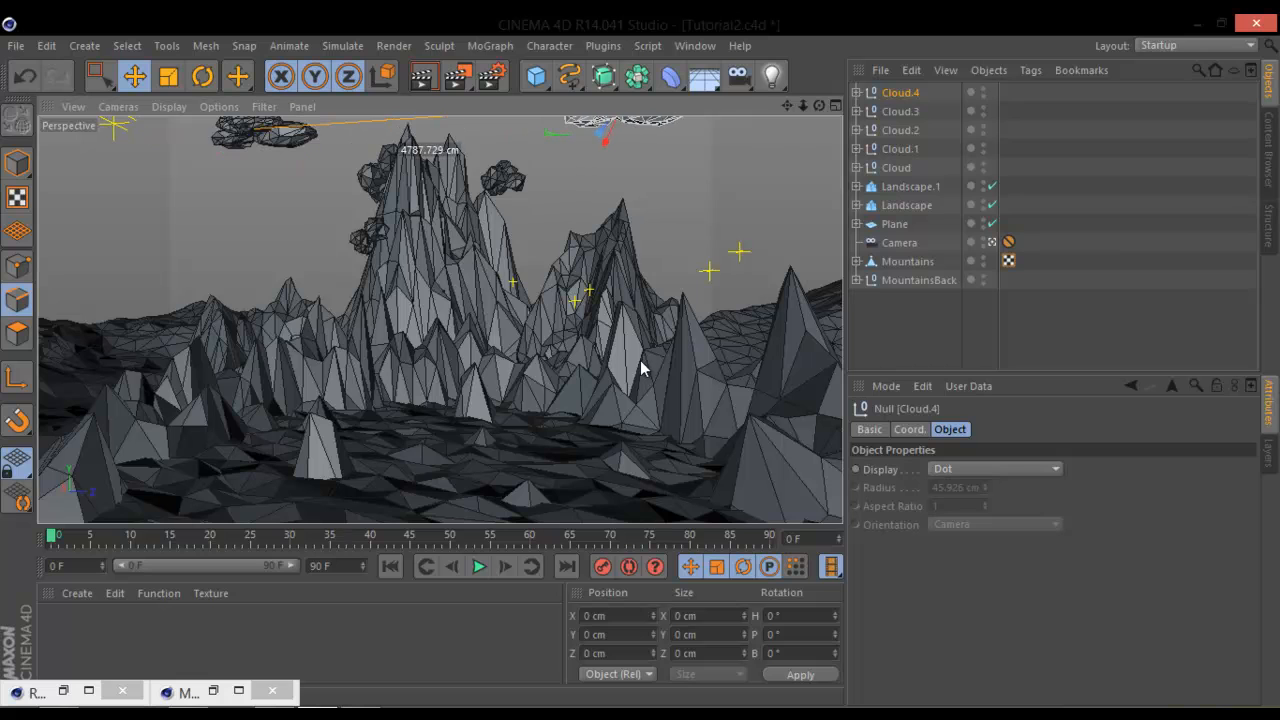
{"action": "left_click", "coordinate": [168, 76]}
{"action": "left_click_drag", "start_coordinate": [603, 158], "coordinate": [580, 200]}
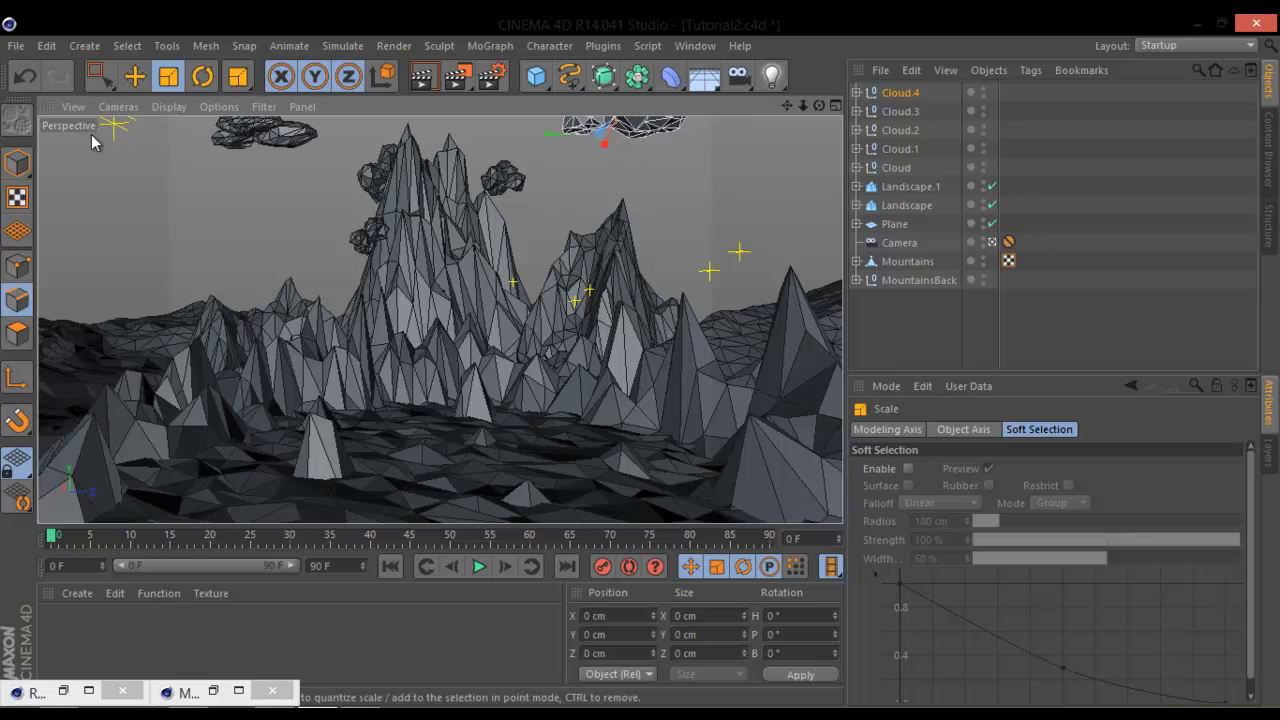
{"action": "left_click", "coordinate": [134, 76]}
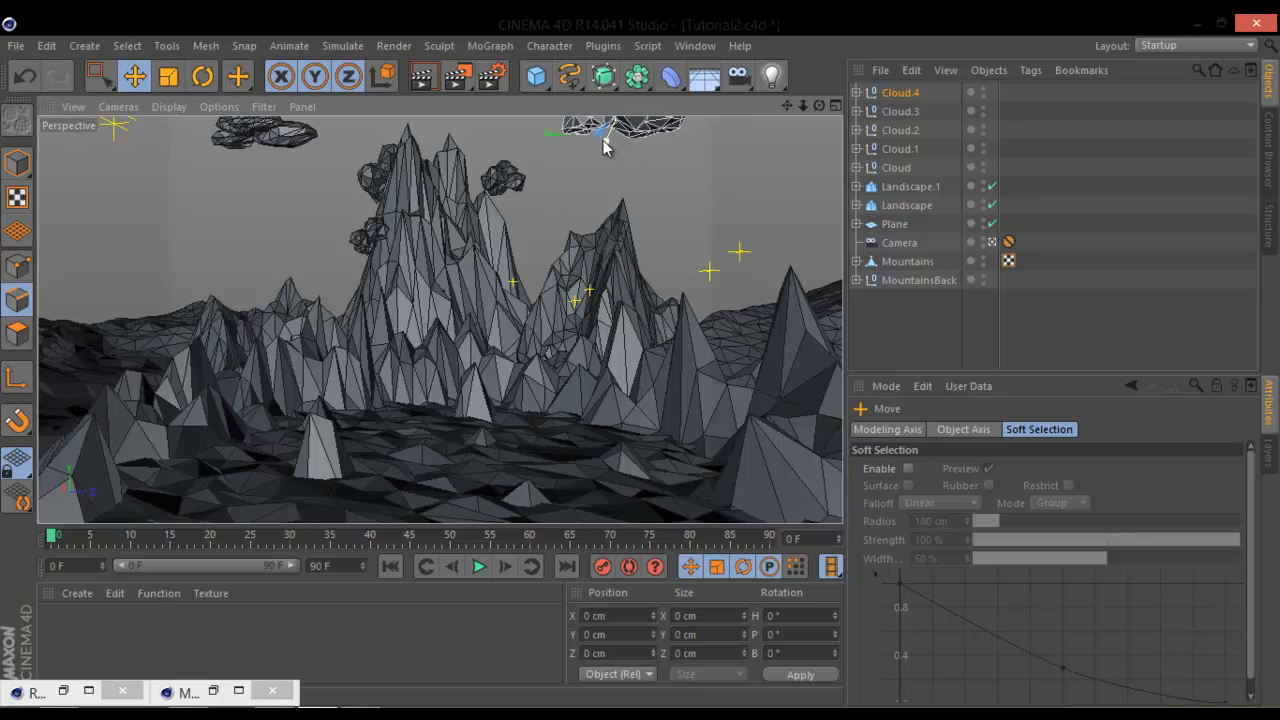
Step: Check Cloud.4 from outside the scene camera, return to the camera view and lower the cloud into frame above the smaller peak
{"action": "left_click", "coordinate": [992, 242]}
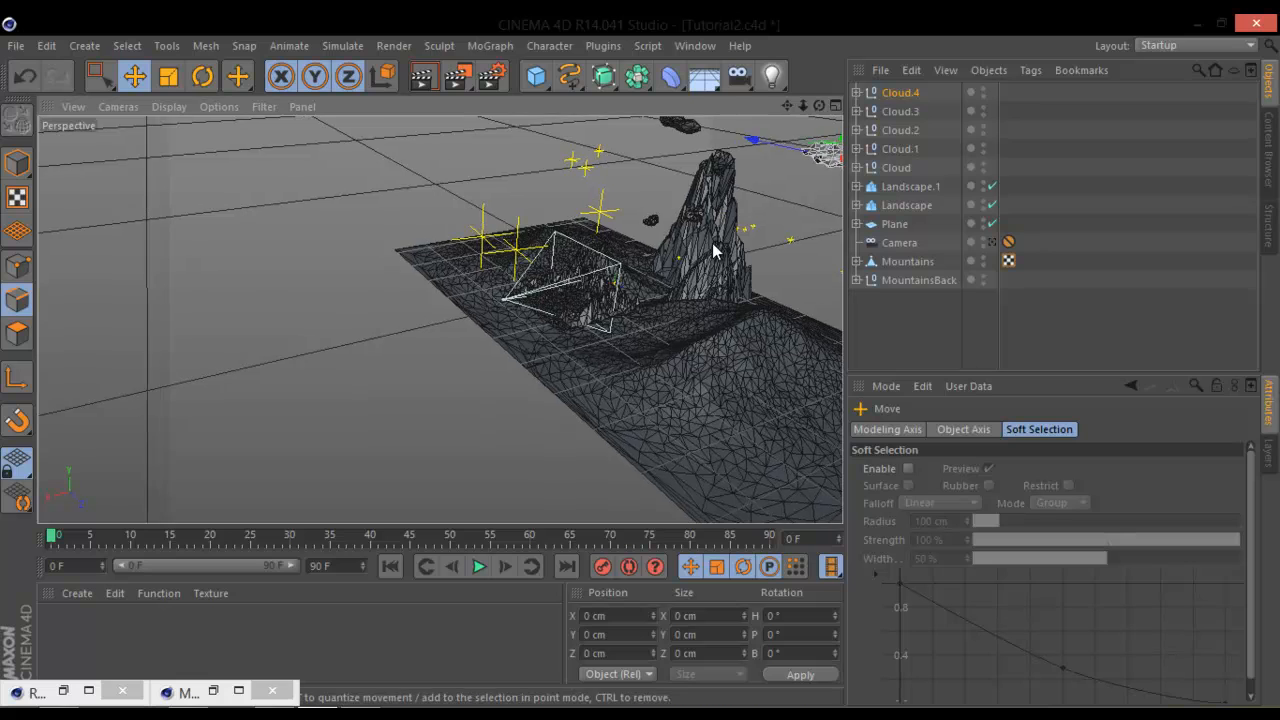
{"action": "left_click", "coordinate": [993, 243]}
{"action": "left_click_drag", "start_coordinate": [622, 133], "coordinate": [621, 143]}
{"action": "left_click_drag", "start_coordinate": [540, 180], "coordinate": [605, 173]}
{"action": "left_click_drag", "start_coordinate": [686, 133], "coordinate": [684, 127]}
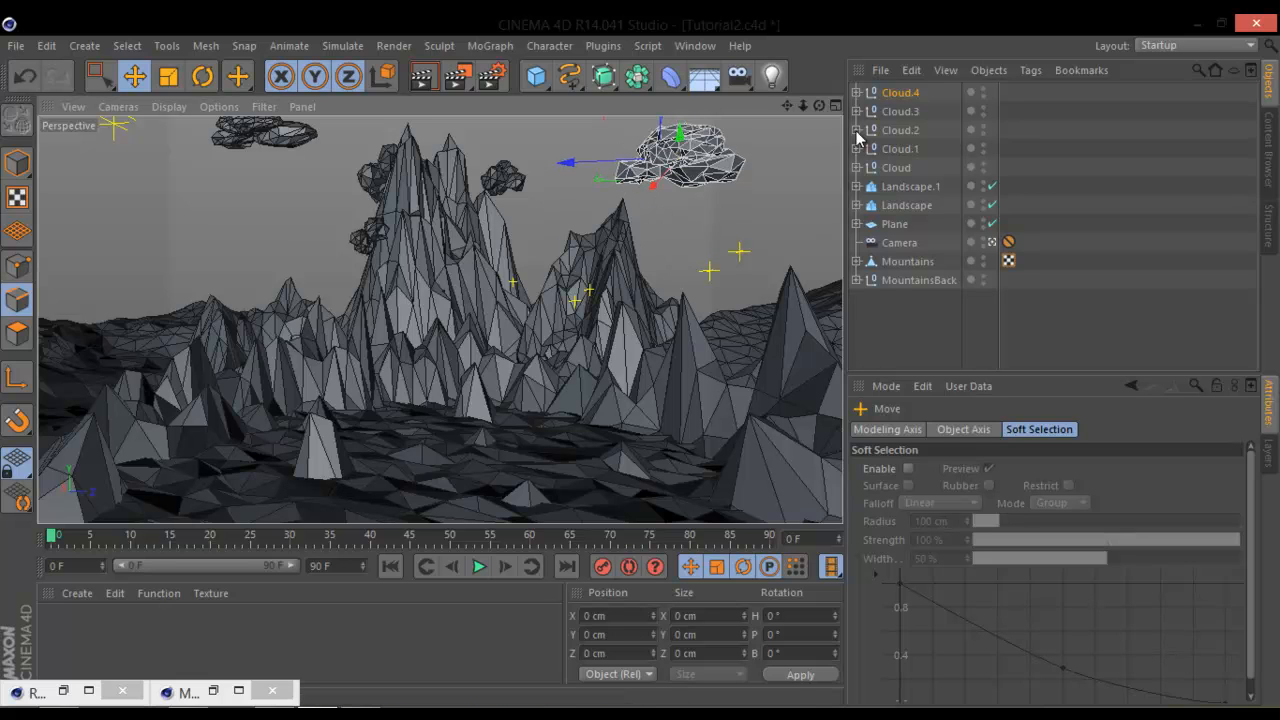
Step: Rename the Plane object as Water
{"action": "left_click", "coordinate": [897, 186]}
{"action": "left_click", "coordinate": [895, 224]}
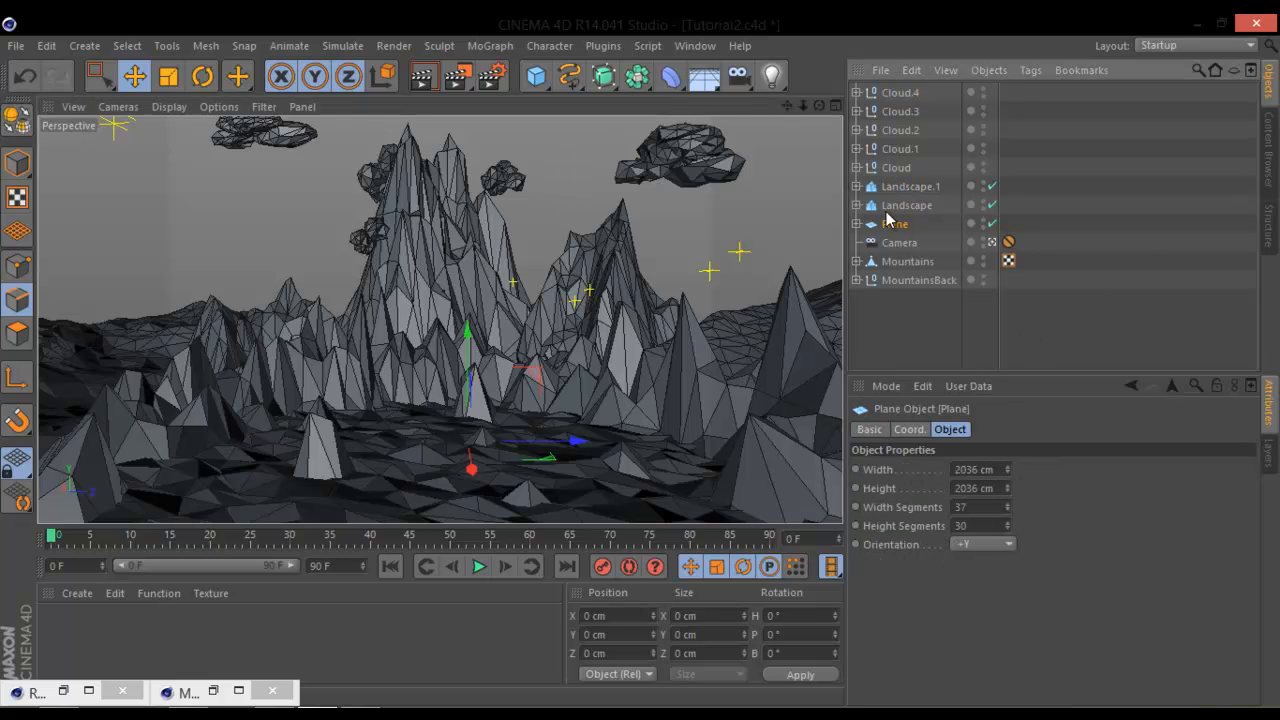
{"action": "double_click", "coordinate": [899, 225]}
{"action": "type", "text": "Water"}
{"action": "key", "text": "Return"}
Step: Create two new materials and select the first one, Mat
{"action": "double_click", "coordinate": [135, 633]}
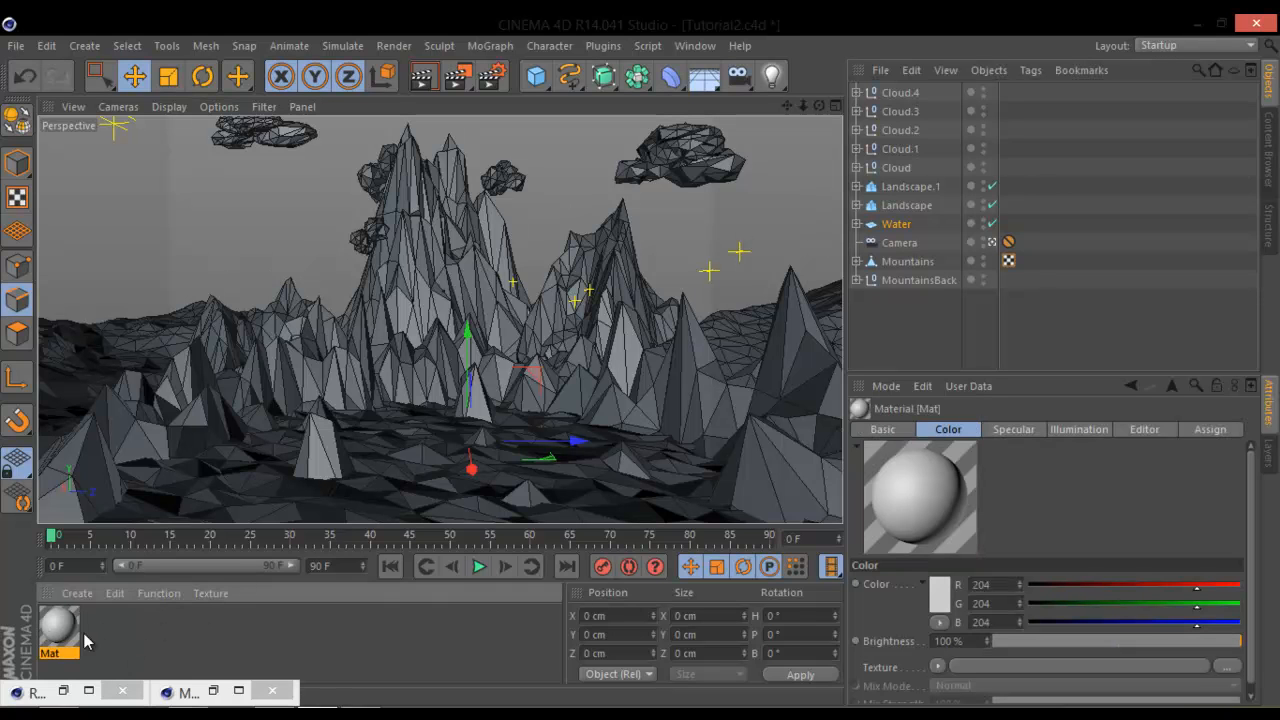
{"action": "double_click", "coordinate": [136, 644]}
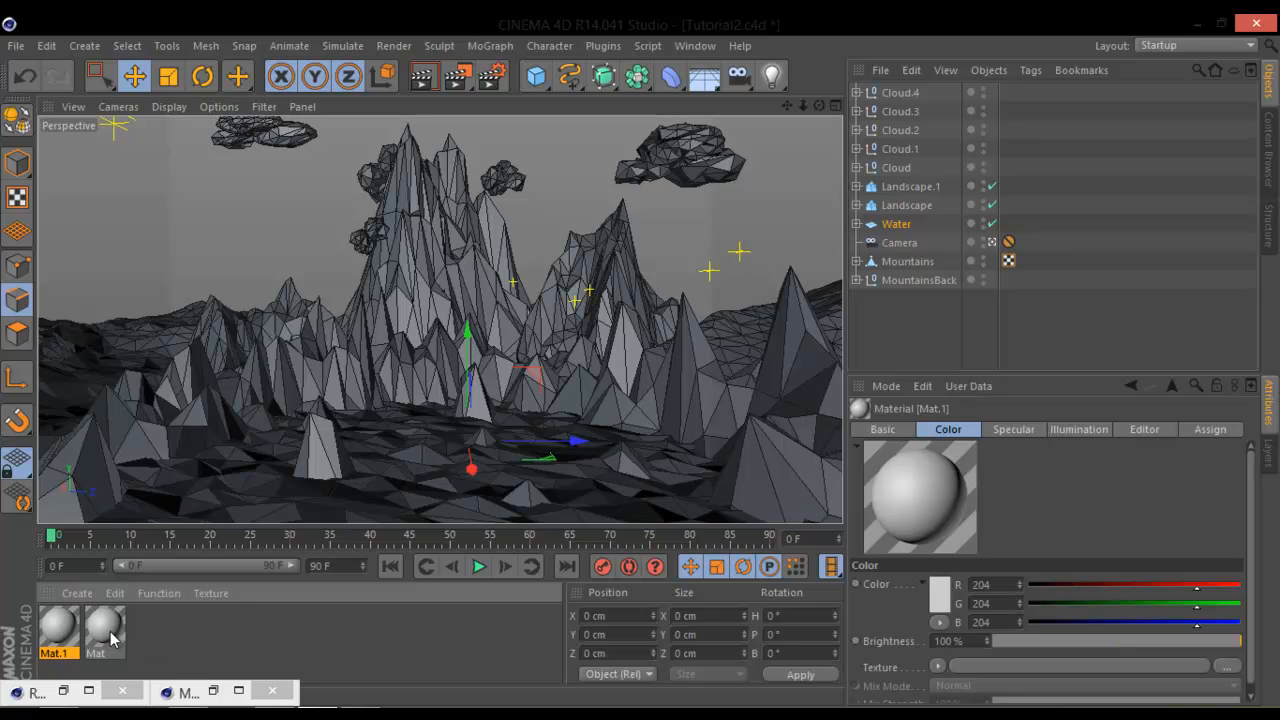
{"action": "left_click", "coordinate": [106, 630]}
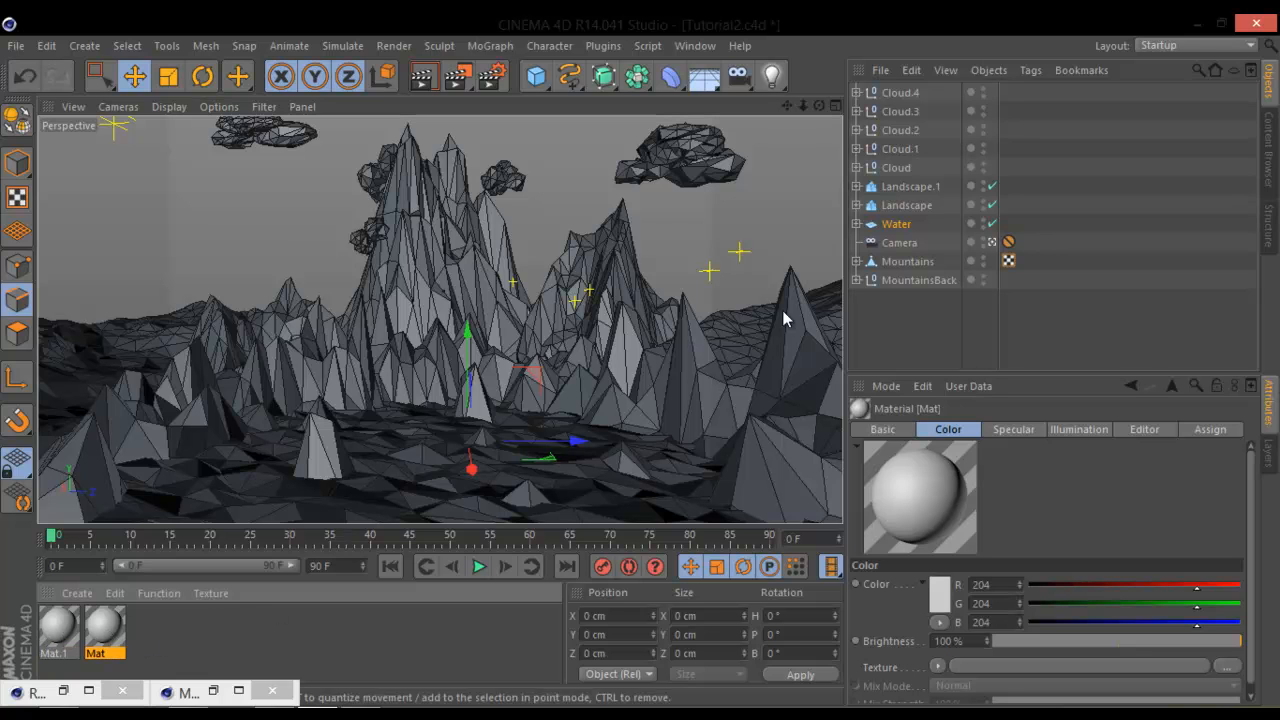
Step: Try to apply the Mat material to all five selected cloud groups at once
{"action": "left_click", "coordinate": [900, 93]}
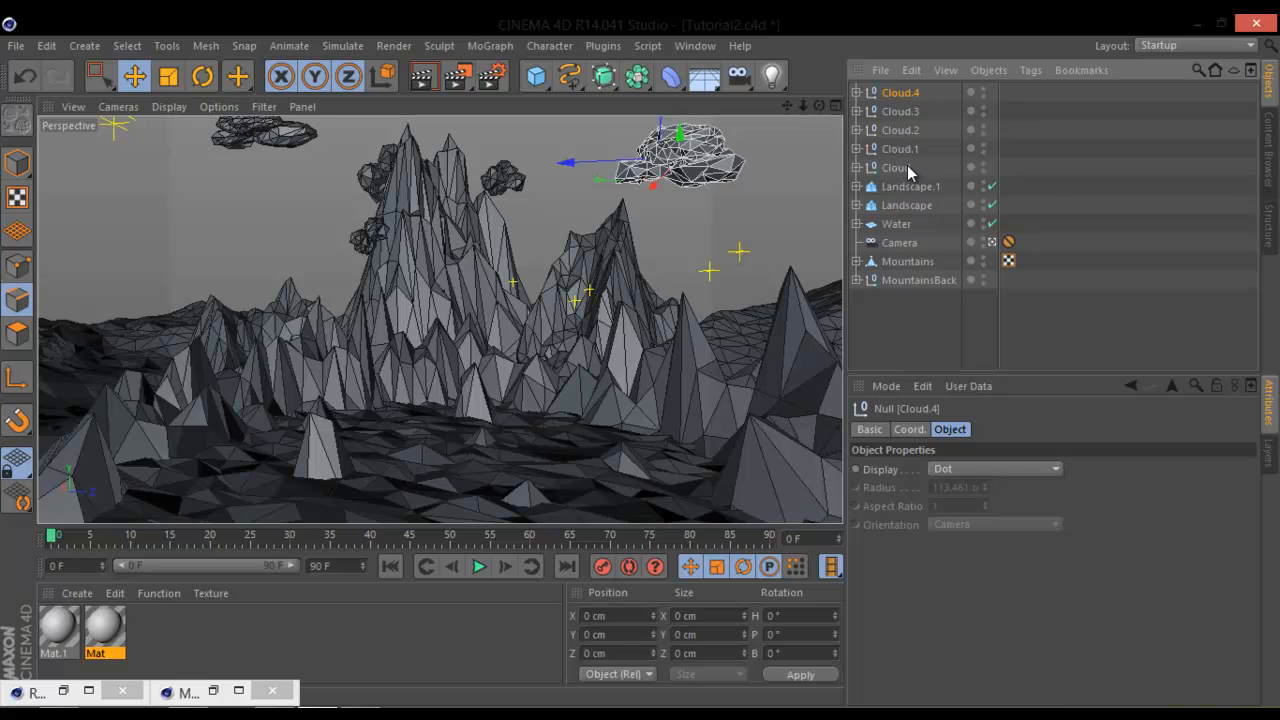
{"action": "left_click", "coordinate": [897, 168], "text": "shift"}
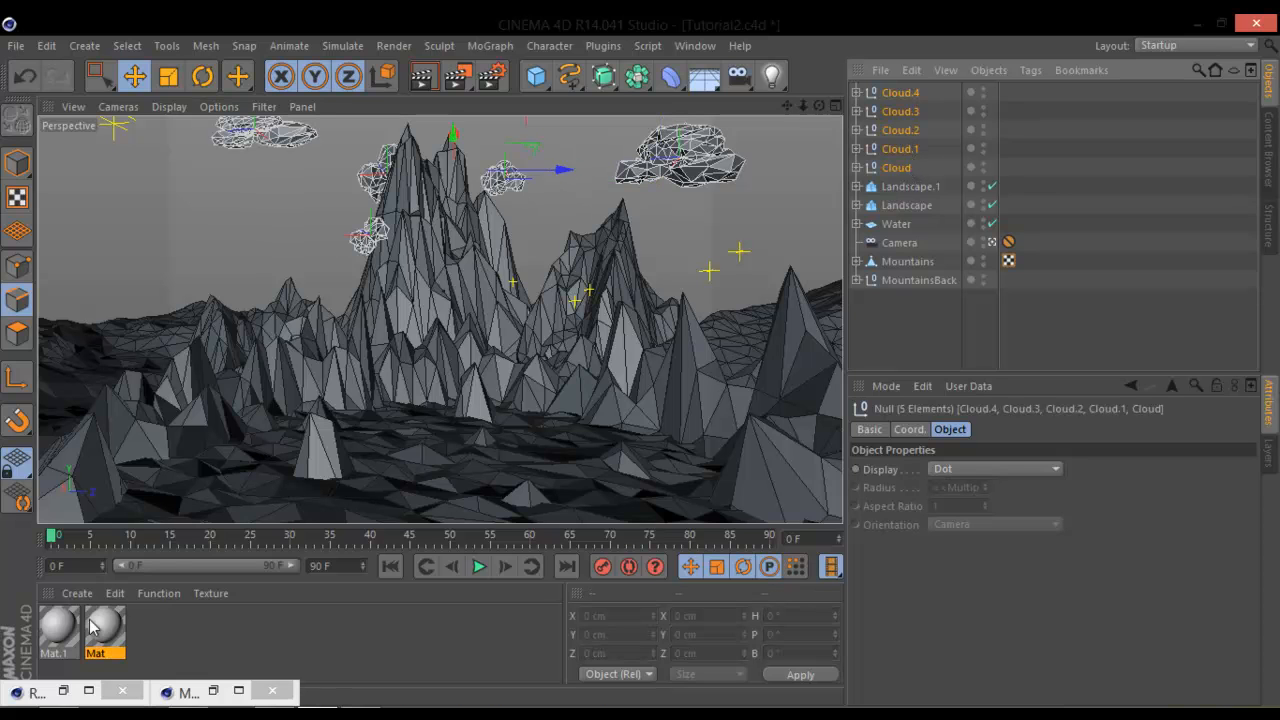
{"action": "left_click_drag", "start_coordinate": [106, 625], "coordinate": [853, 177]}
{"action": "left_click_drag", "start_coordinate": [683, 155], "coordinate": [681, 154]}
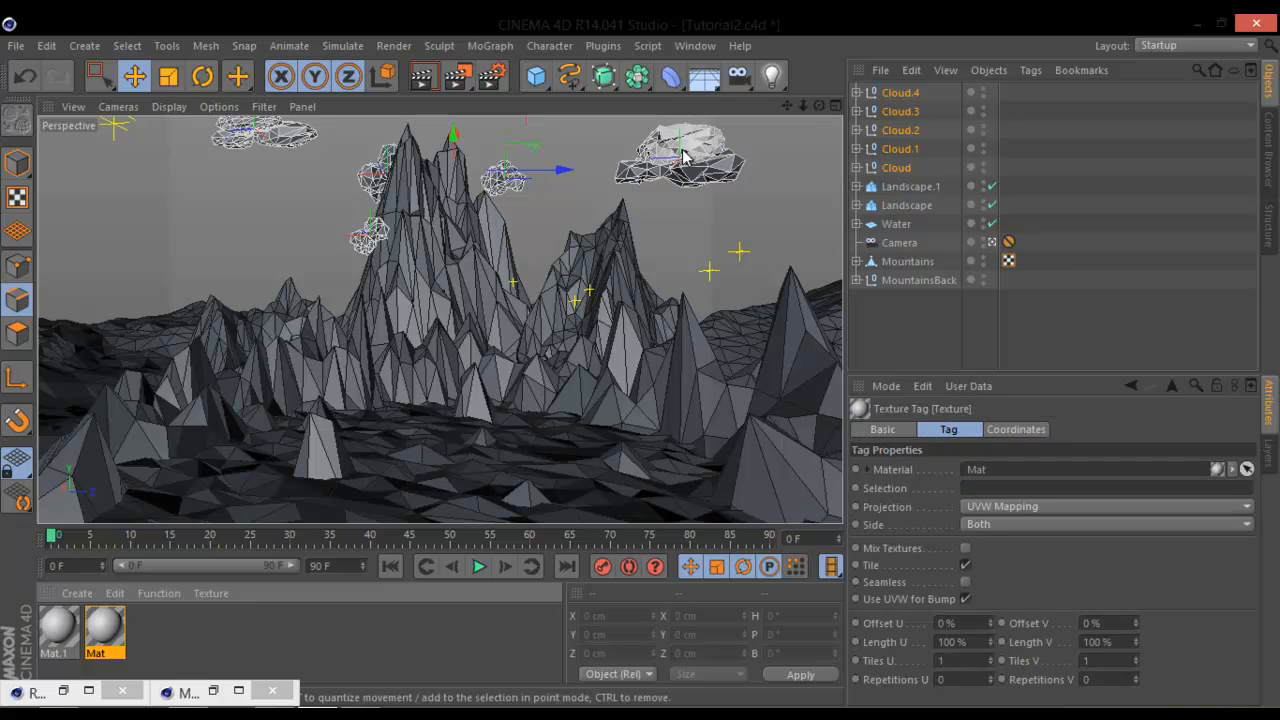
{"action": "key", "text": "ctrl+z"}
Step: Apply the Mat material to the Cloud.4 group and check its texture tag
{"action": "left_click_drag", "start_coordinate": [106, 618], "coordinate": [1019, 99]}
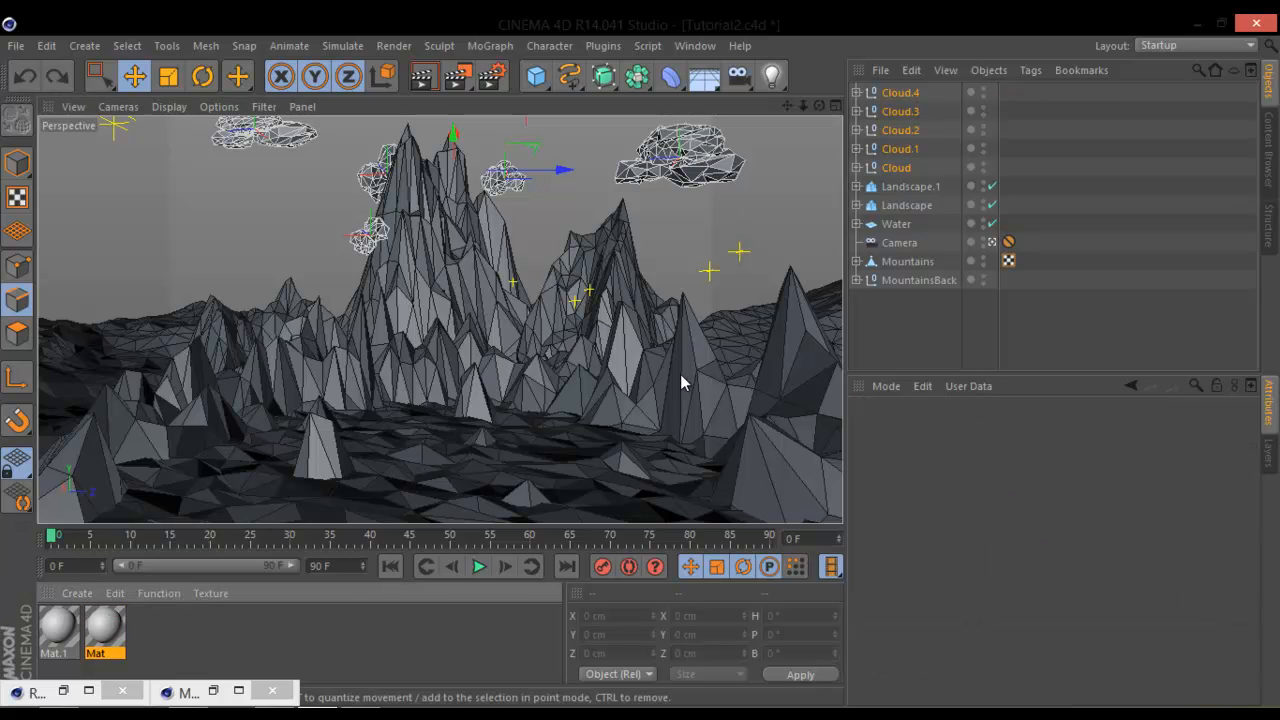
{"action": "left_click_drag", "start_coordinate": [116, 626], "coordinate": [920, 98]}
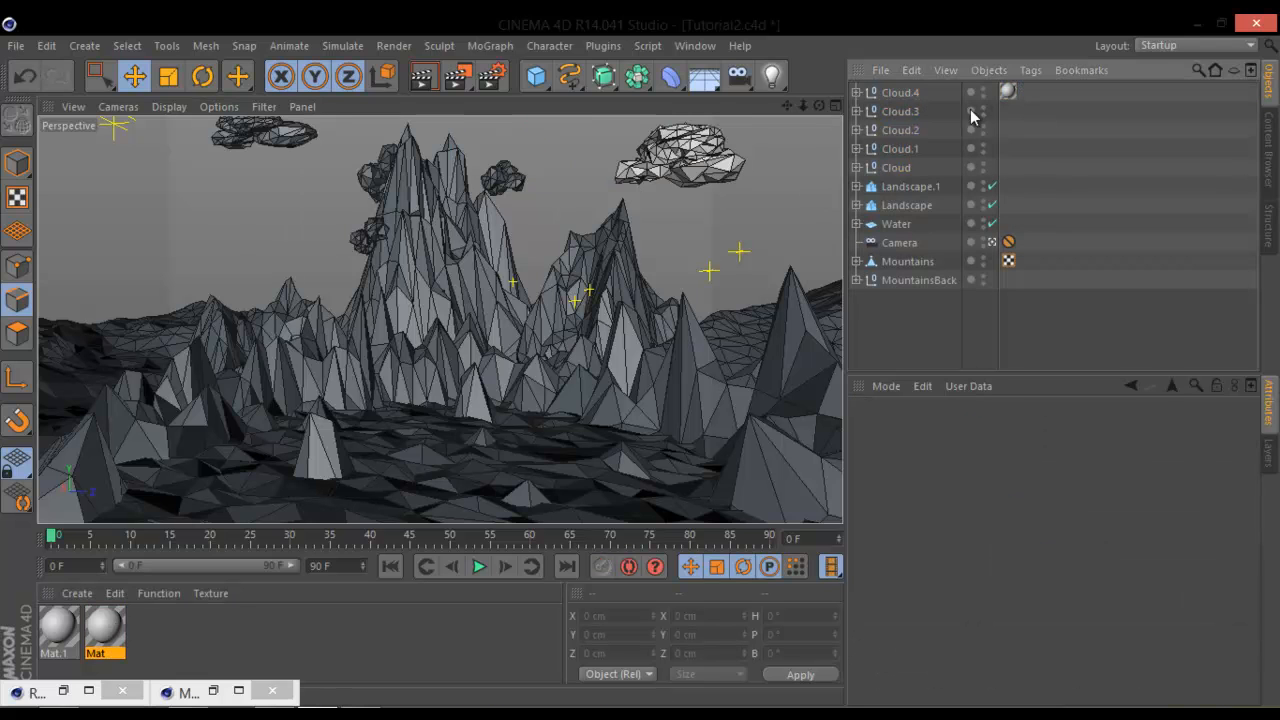
{"action": "left_click", "coordinate": [905, 95]}
{"action": "left_click", "coordinate": [1008, 91]}
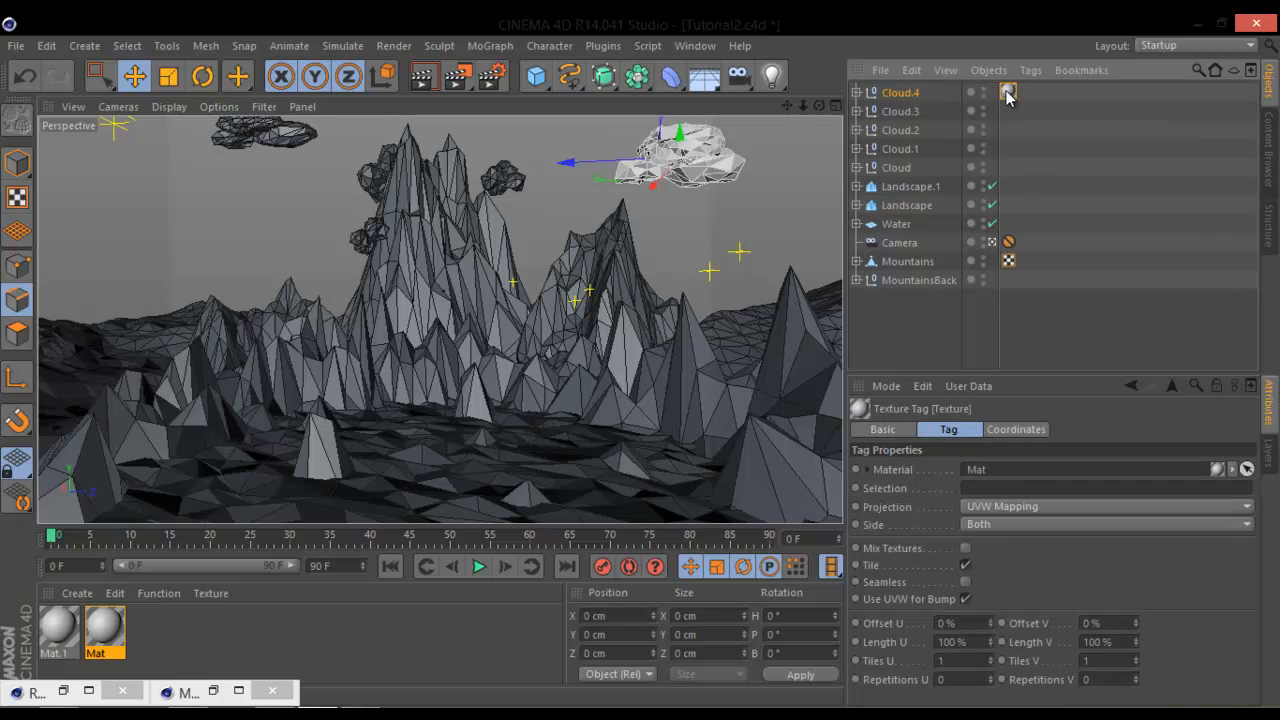
{"action": "left_click", "coordinate": [1043, 99]}
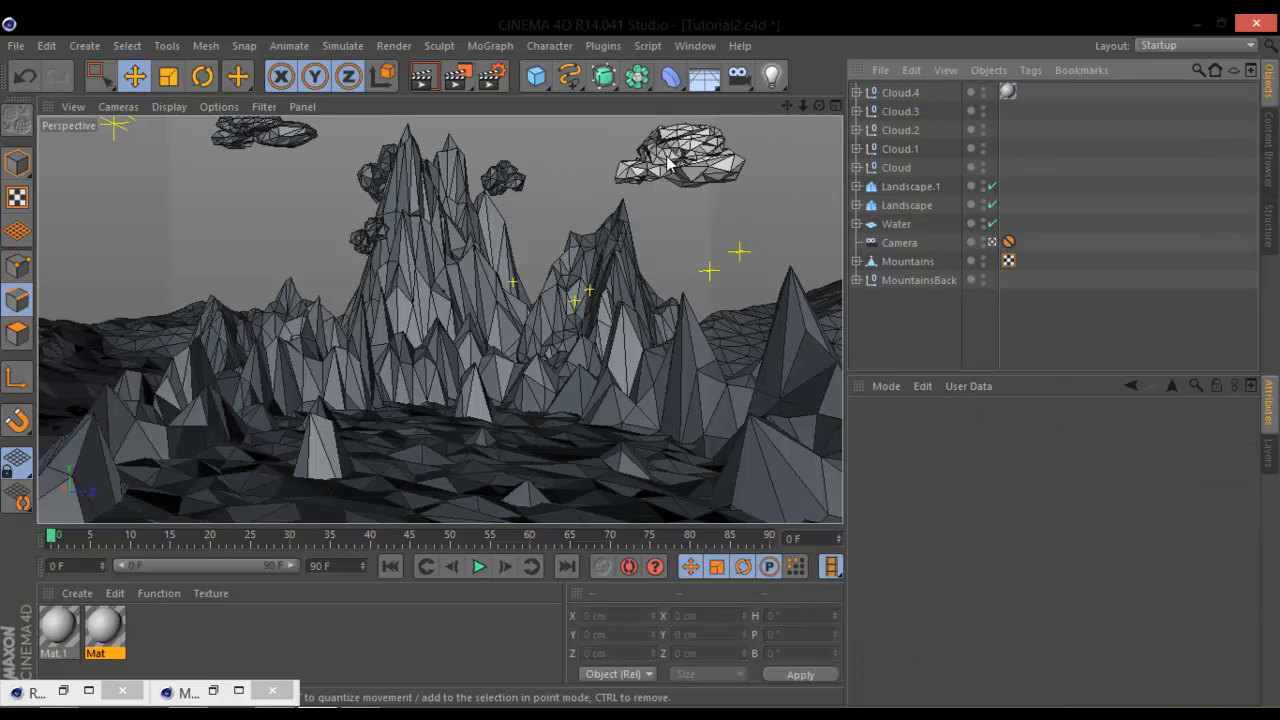
Step: Switch the viewport to shading without wireframe lines and copy Cloud.4's texture tag to the other four cloud groups
{"action": "left_click", "coordinate": [169, 106]}
{"action": "left_click", "coordinate": [209, 141]}
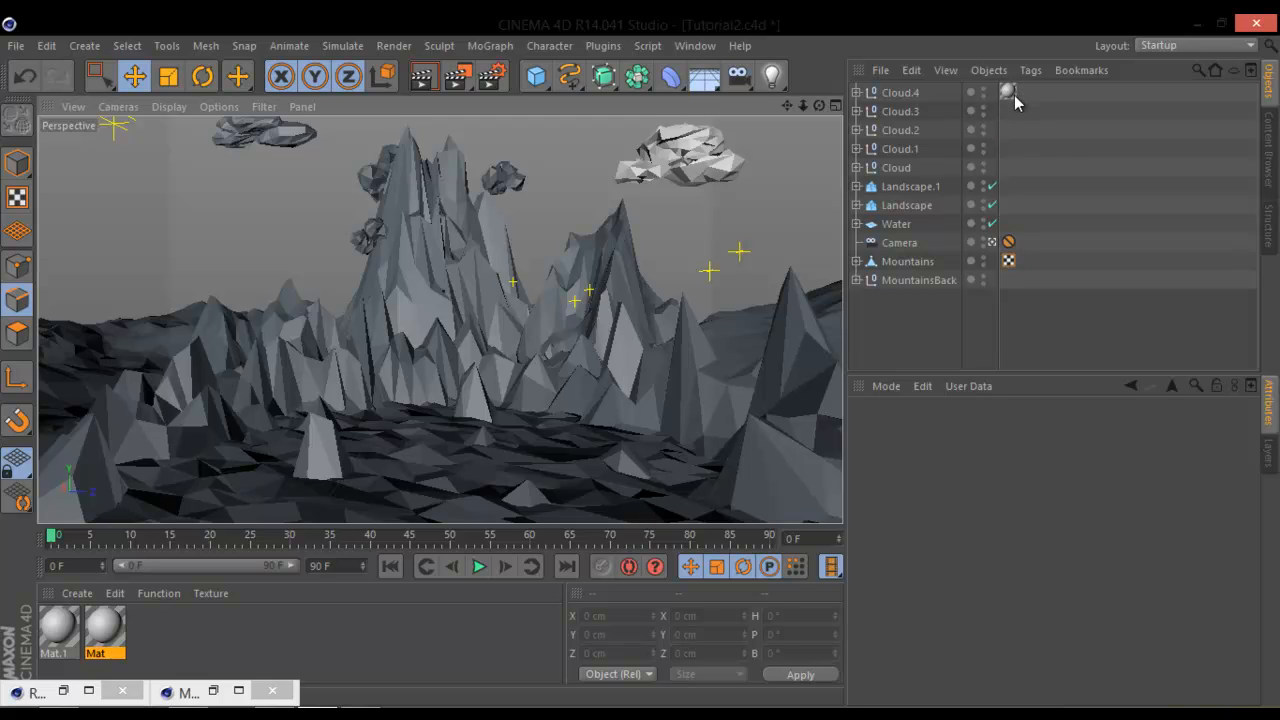
{"action": "left_click_drag", "start_coordinate": [1008, 92], "coordinate": [1014, 172], "text": "ctrl"}
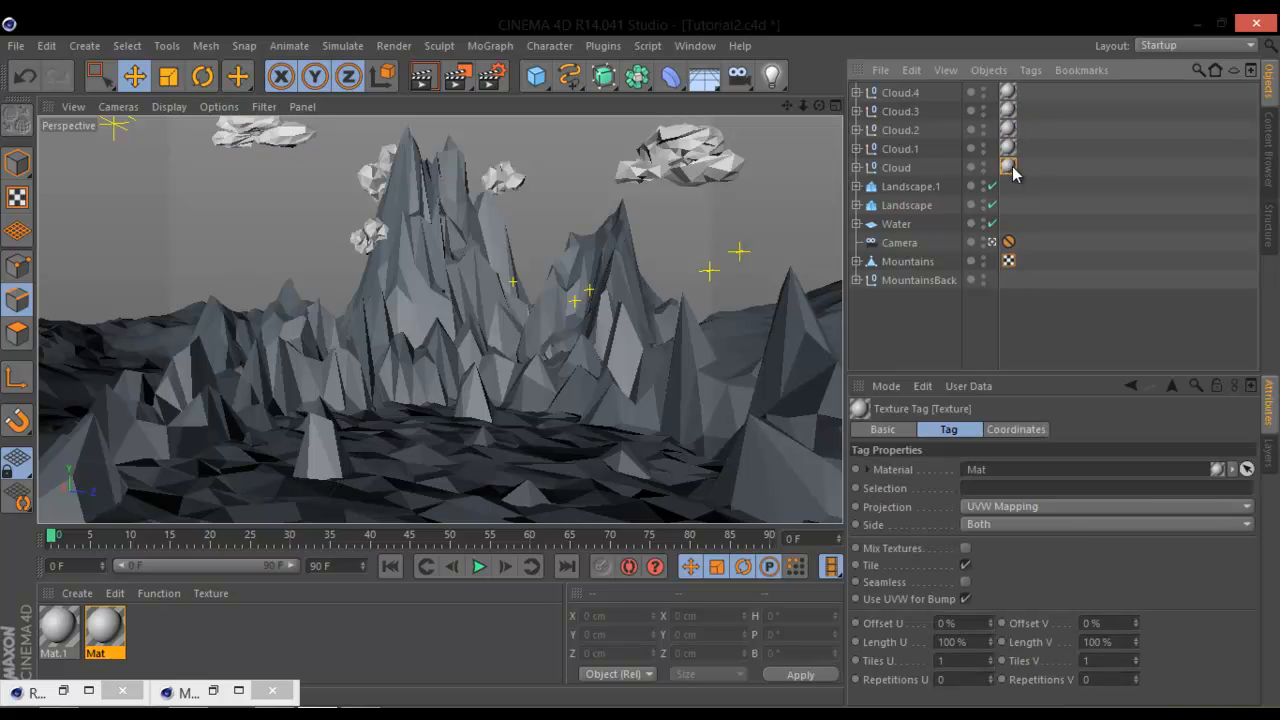
Step: Open the Mat.1 material for editing and rename it as Mountains
{"action": "left_click", "coordinate": [70, 636]}
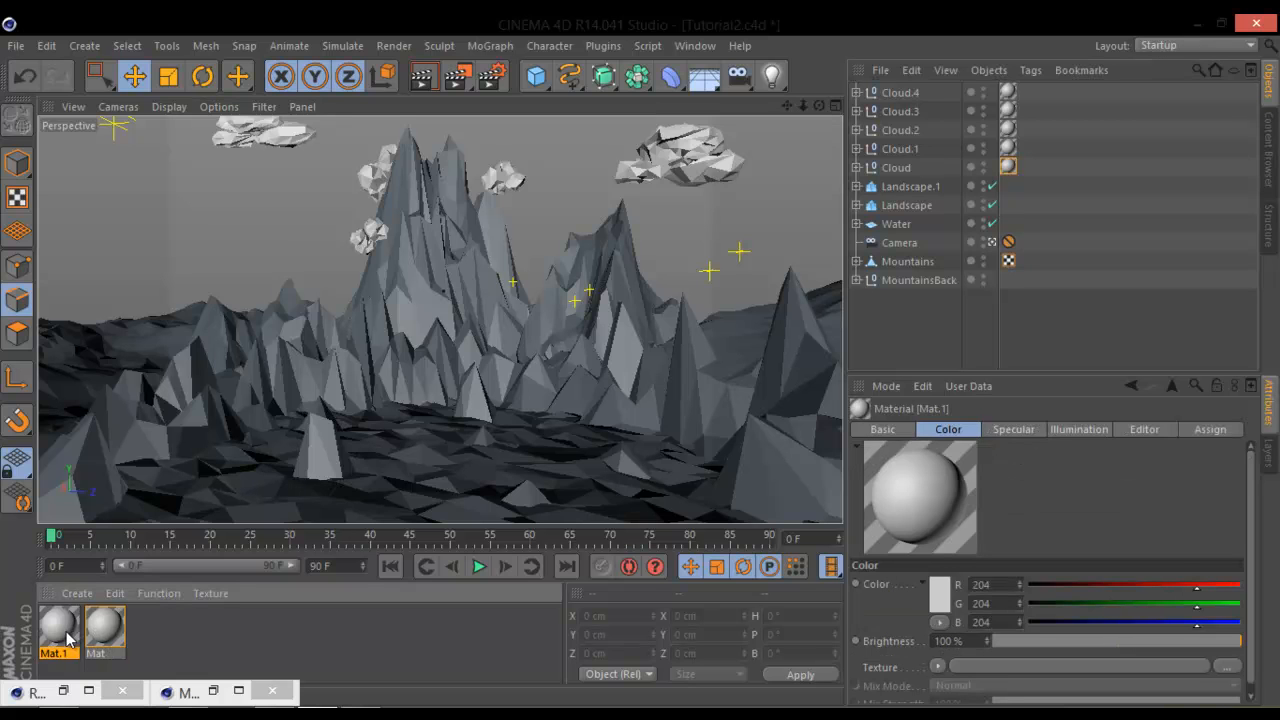
{"action": "double_click", "coordinate": [66, 634]}
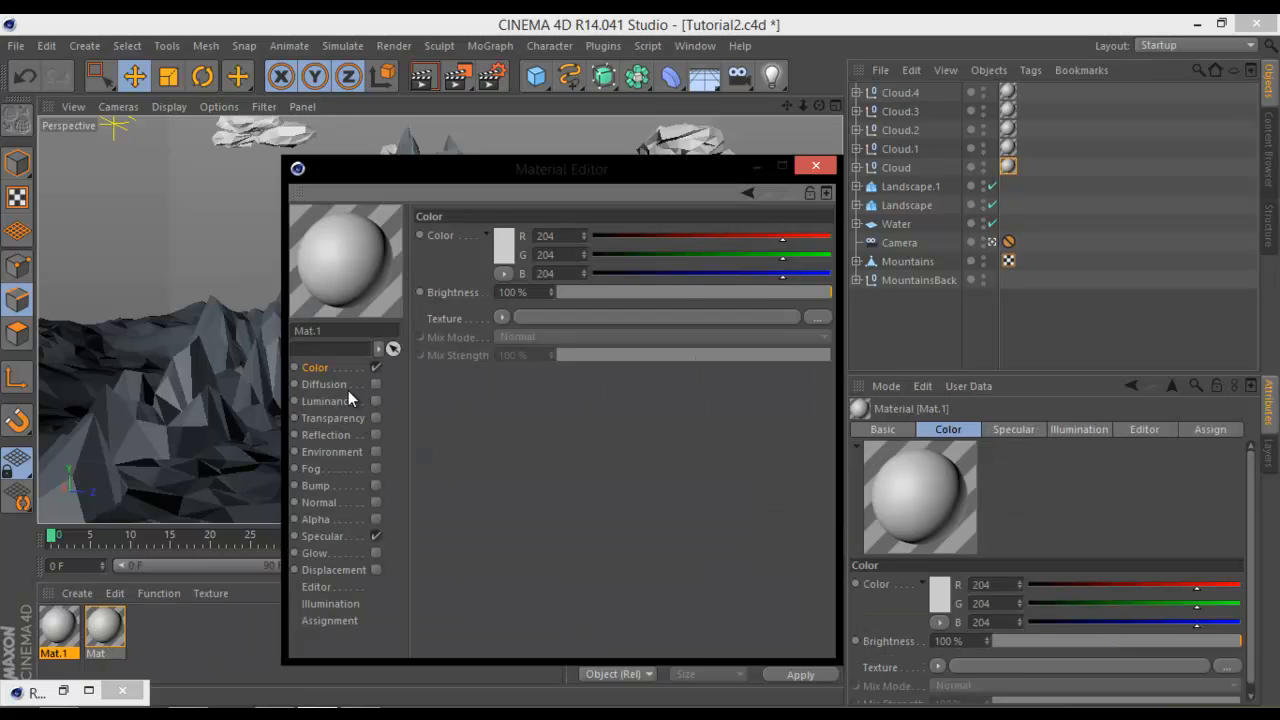
{"action": "double_click", "coordinate": [336, 330]}
{"action": "type", "text": "Mountains"}
{"action": "key", "text": "Return"}
Step: Load a Gradient shader as the Mountains material's colour texture and set its type to 2D - V
{"action": "left_click", "coordinate": [503, 318]}
{"action": "left_click", "coordinate": [518, 490]}
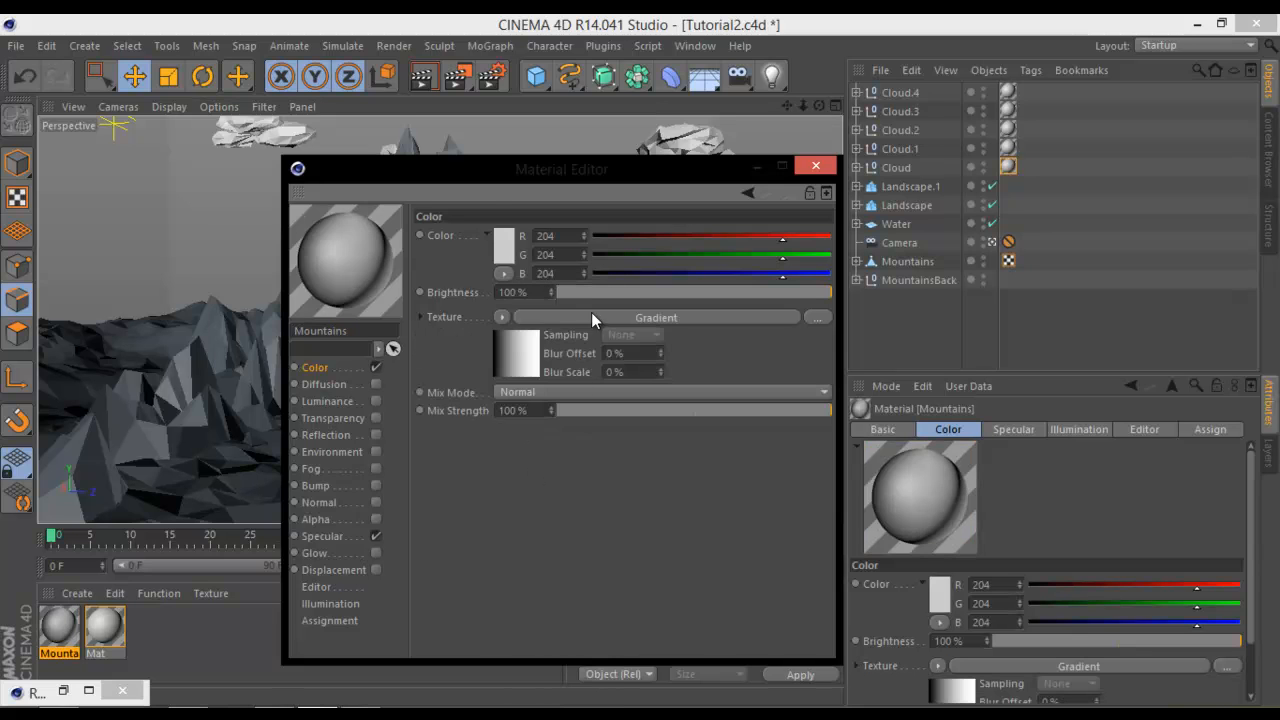
{"action": "left_click", "coordinate": [591, 317]}
{"action": "left_click", "coordinate": [519, 390]}
{"action": "left_click", "coordinate": [529, 431]}
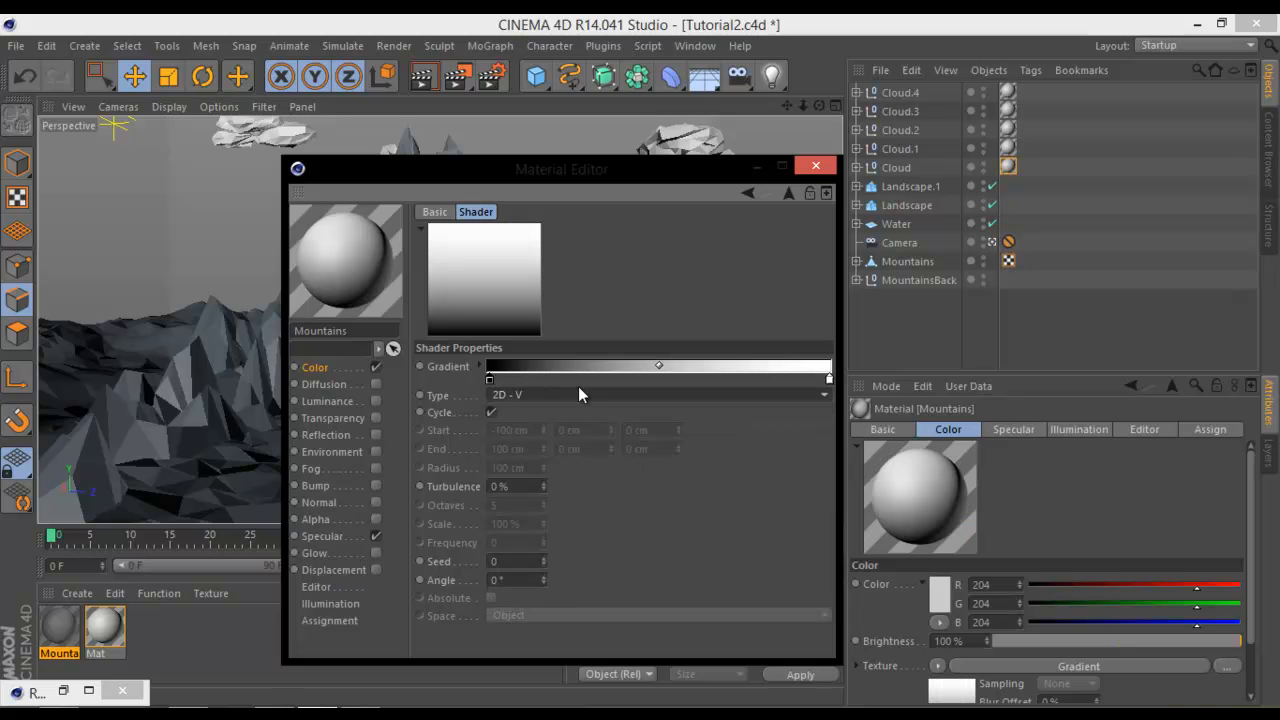
Step: Set the gradient's start colour to dark brown, RGB 78, 29, 0
{"action": "double_click", "coordinate": [489, 377]}
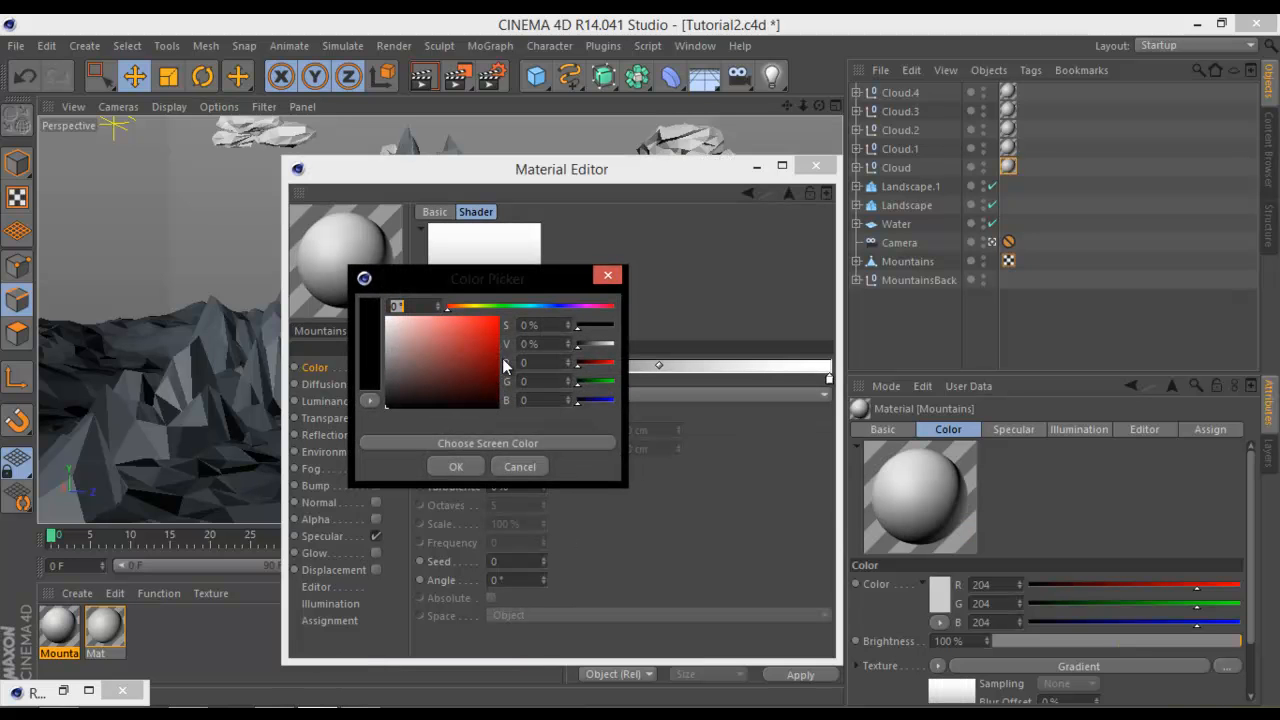
{"action": "left_click_drag", "start_coordinate": [456, 311], "coordinate": [459, 309]}
{"action": "mouse_move", "coordinate": [468, 369]}
{"action": "left_mouse_down"}
{"action": "mouse_move", "coordinate": [528, 397]}
{"action": "mouse_move", "coordinate": [503, 384]}
{"action": "left_mouse_up"}
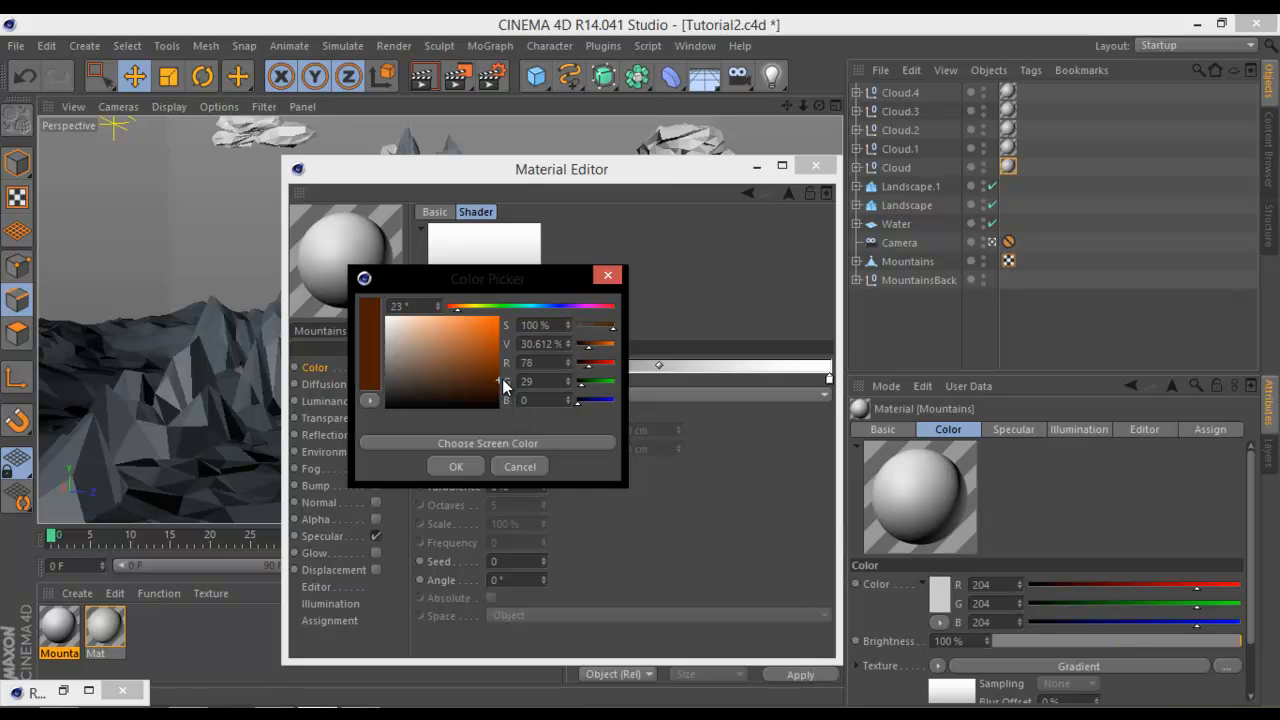
{"action": "left_click", "coordinate": [476, 471]}
Step: Set the gradient's end colour to light brown, RGB 176, 127, 70, and minimise the material editor
{"action": "double_click", "coordinate": [829, 381]}
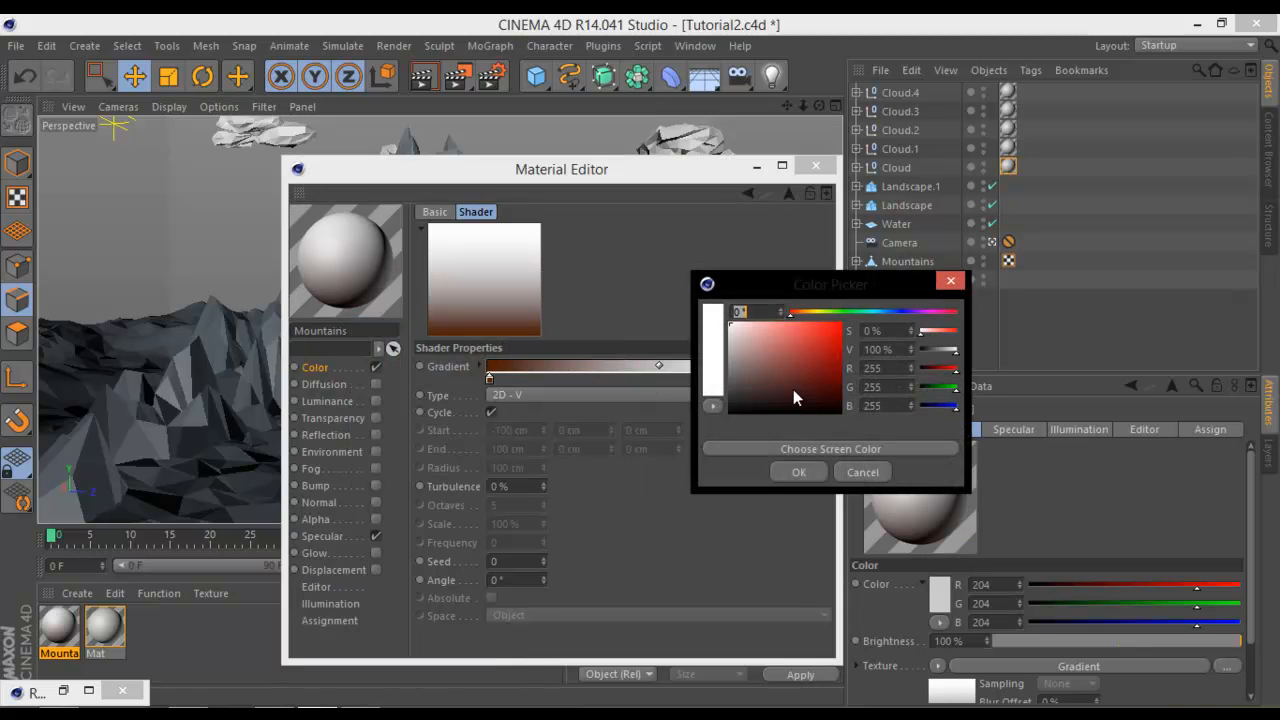
{"action": "left_click_drag", "start_coordinate": [812, 315], "coordinate": [797, 350]}
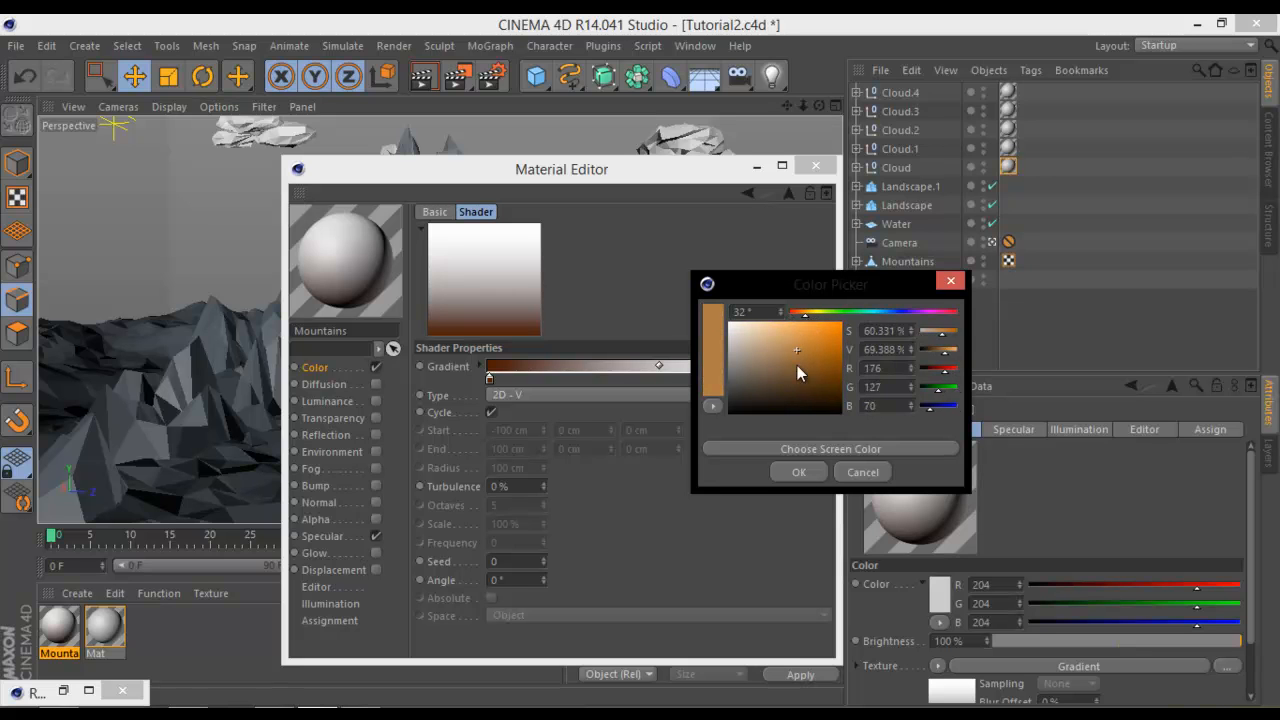
{"action": "left_click", "coordinate": [799, 472]}
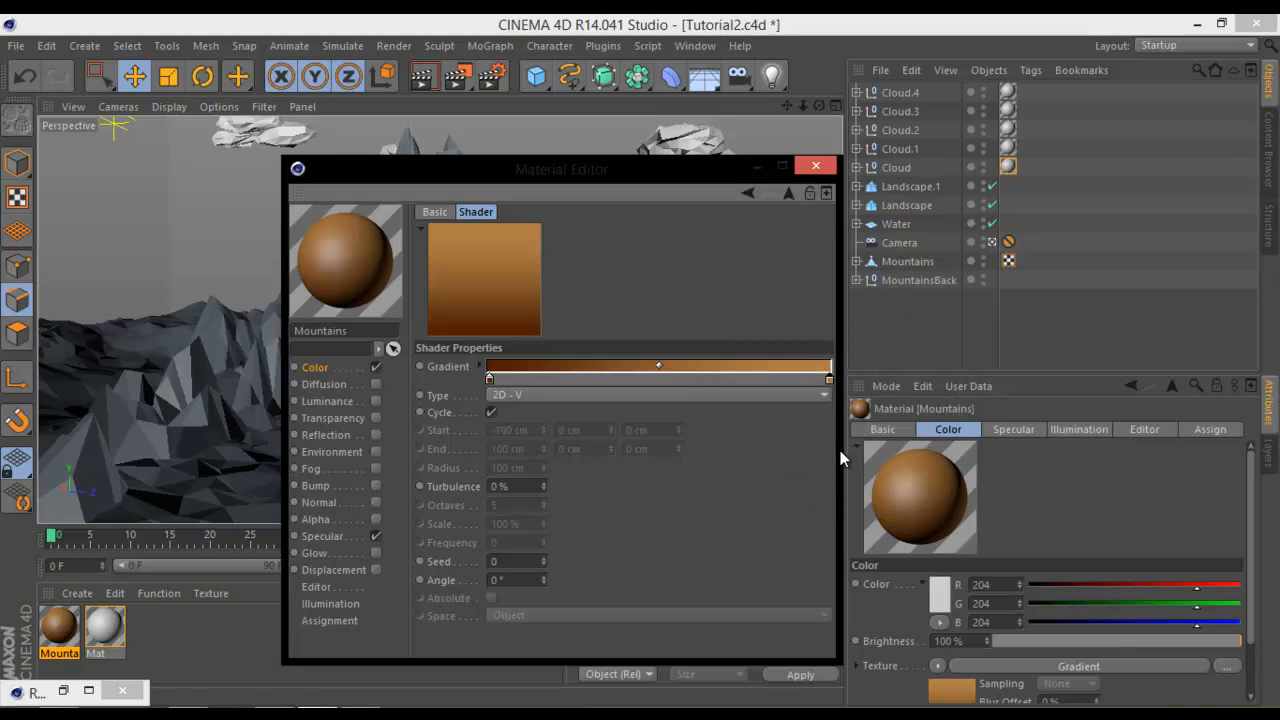
{"action": "left_click", "coordinate": [757, 166]}
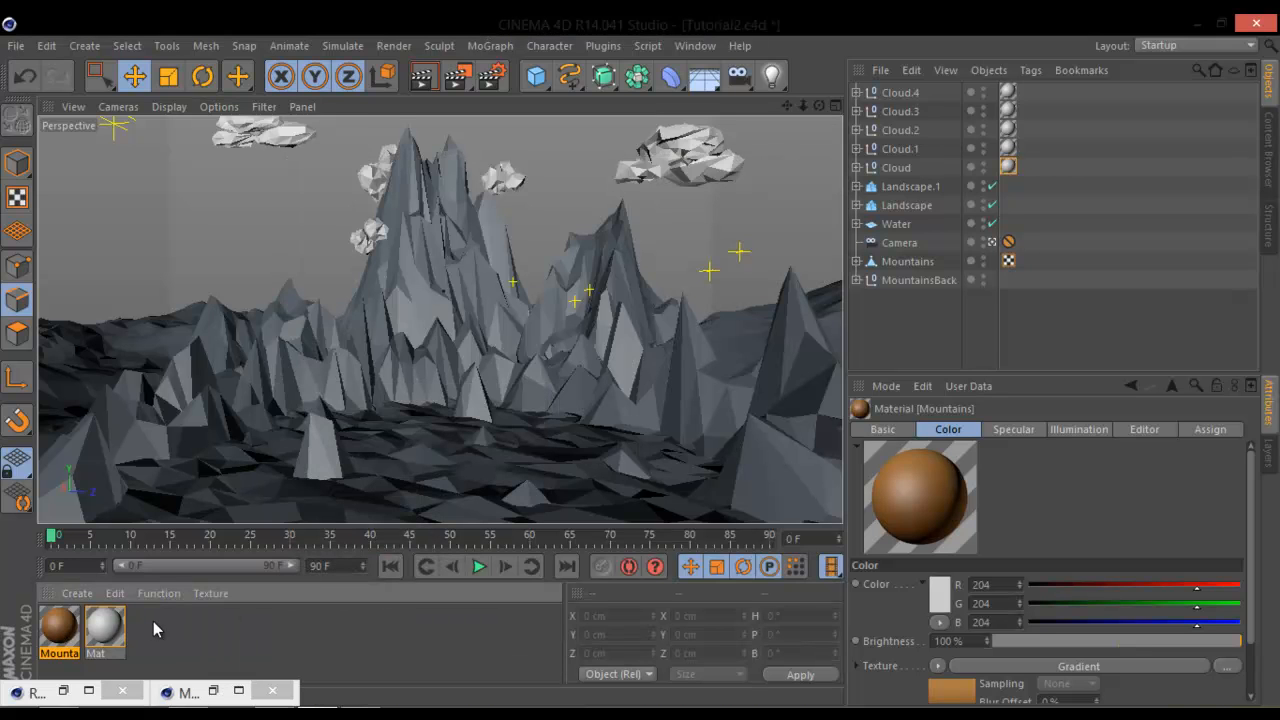
Step: Apply the Mountains material to Mountains, MountainsBack, Landscape and Landscape.1, with all four texture tags selected
{"action": "left_click_drag", "start_coordinate": [64, 628], "coordinate": [1030, 262]}
{"action": "left_click", "coordinate": [1008, 279], "text": "ctrl"}
{"action": "left_click", "coordinate": [1008, 205], "text": "ctrl"}
{"action": "left_click", "coordinate": [1008, 186], "text": "ctrl"}
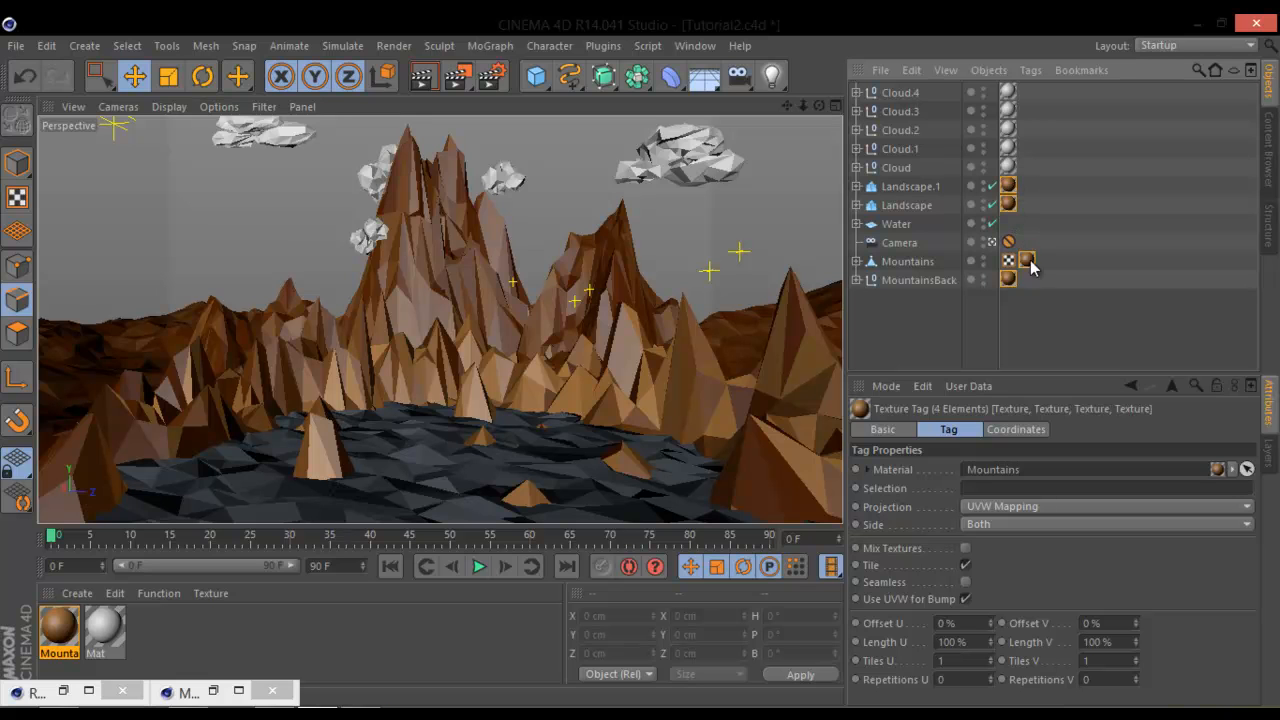
Step: Render the camera view to preview the brown material on the mountains
{"action": "right_click", "coordinate": [1033, 266]}
{"action": "left_click", "coordinate": [1070, 221]}
{"action": "left_click", "coordinate": [422, 75]}
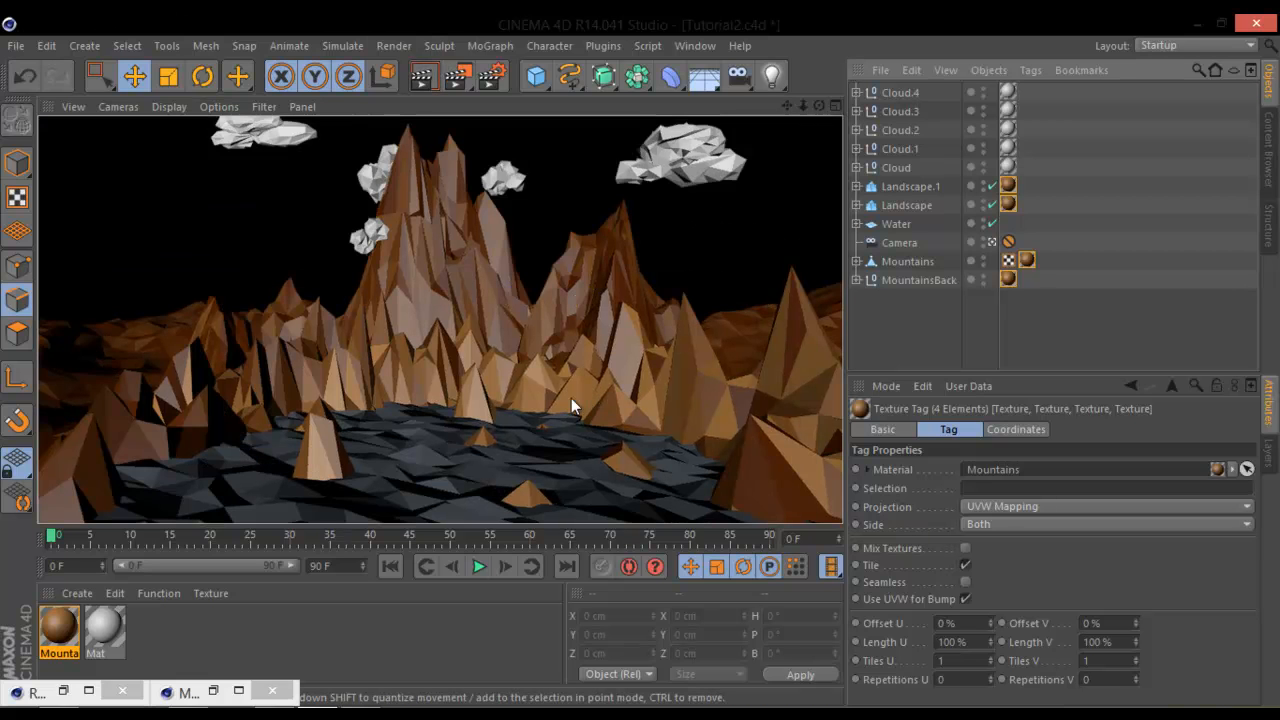
Step: Set the projection of the four Mountains texture tags to Frontal and dismiss the application error
{"action": "left_click", "coordinate": [1049, 507]}
{"action": "left_click", "coordinate": [1024, 601]}
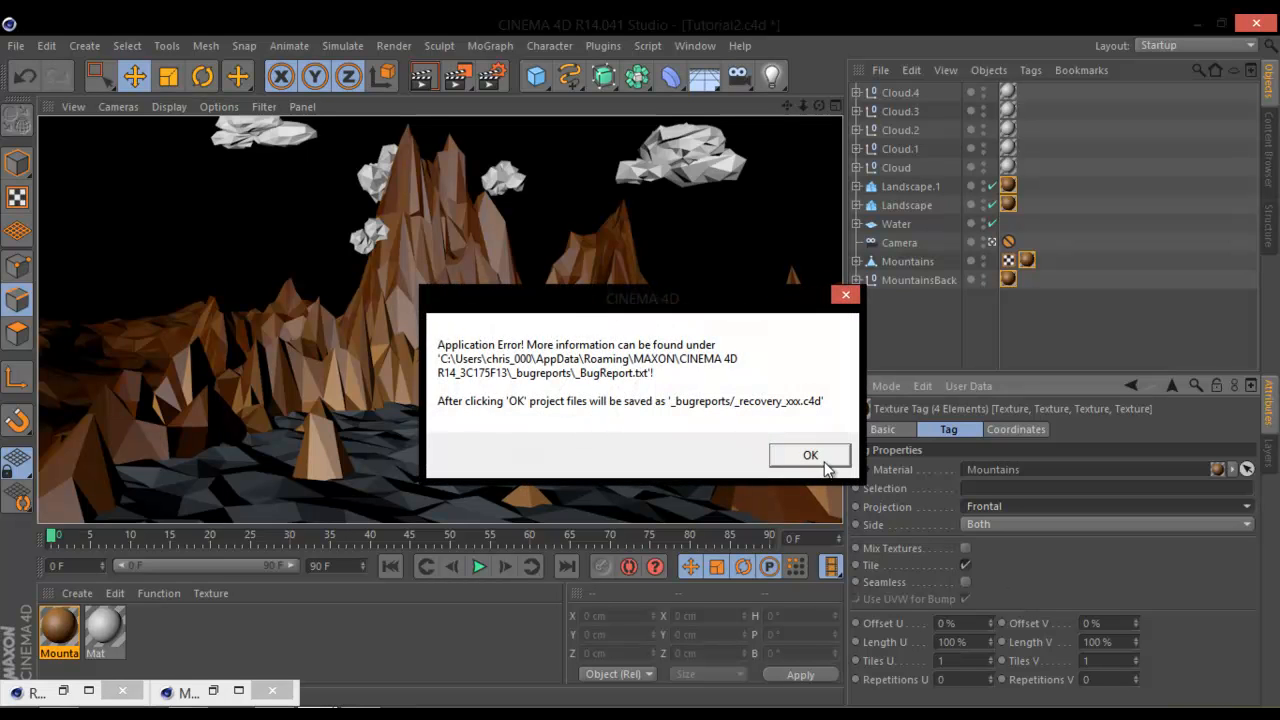
{"action": "left_click", "coordinate": [825, 462]}
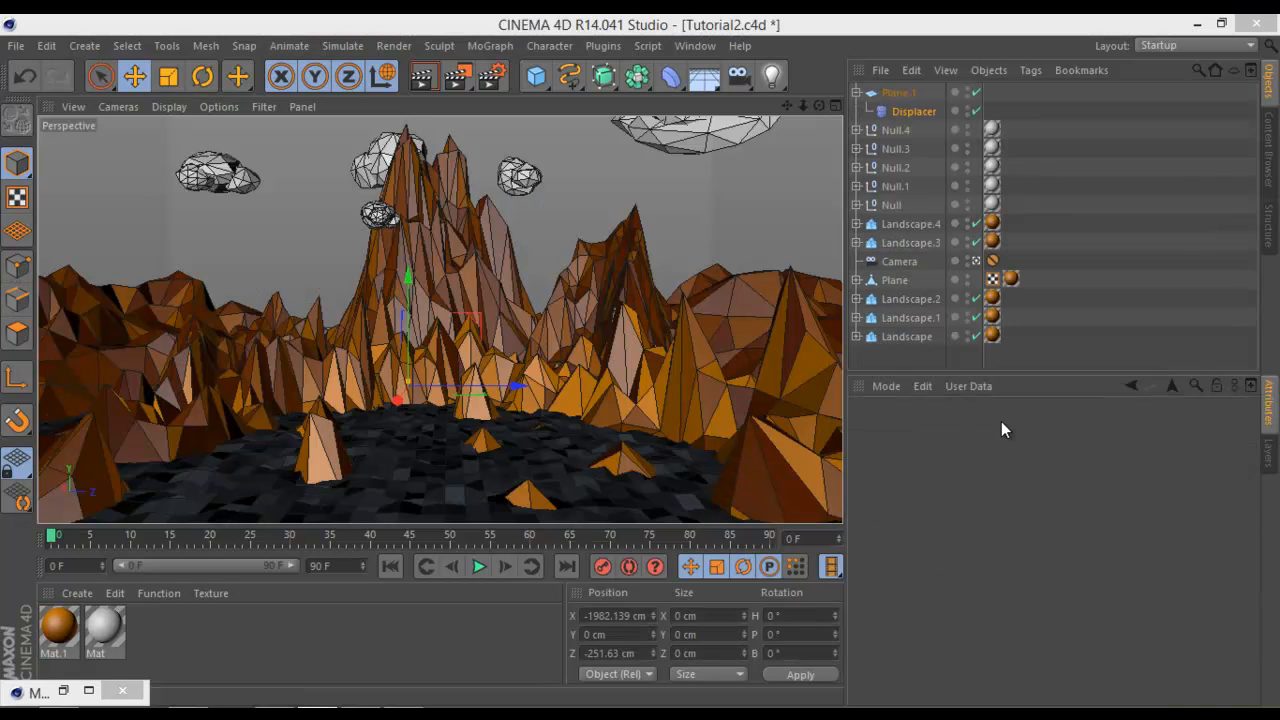
Step: Collapse the Plane.1 hierarchy in the object list
{"action": "left_click", "coordinate": [857, 93]}
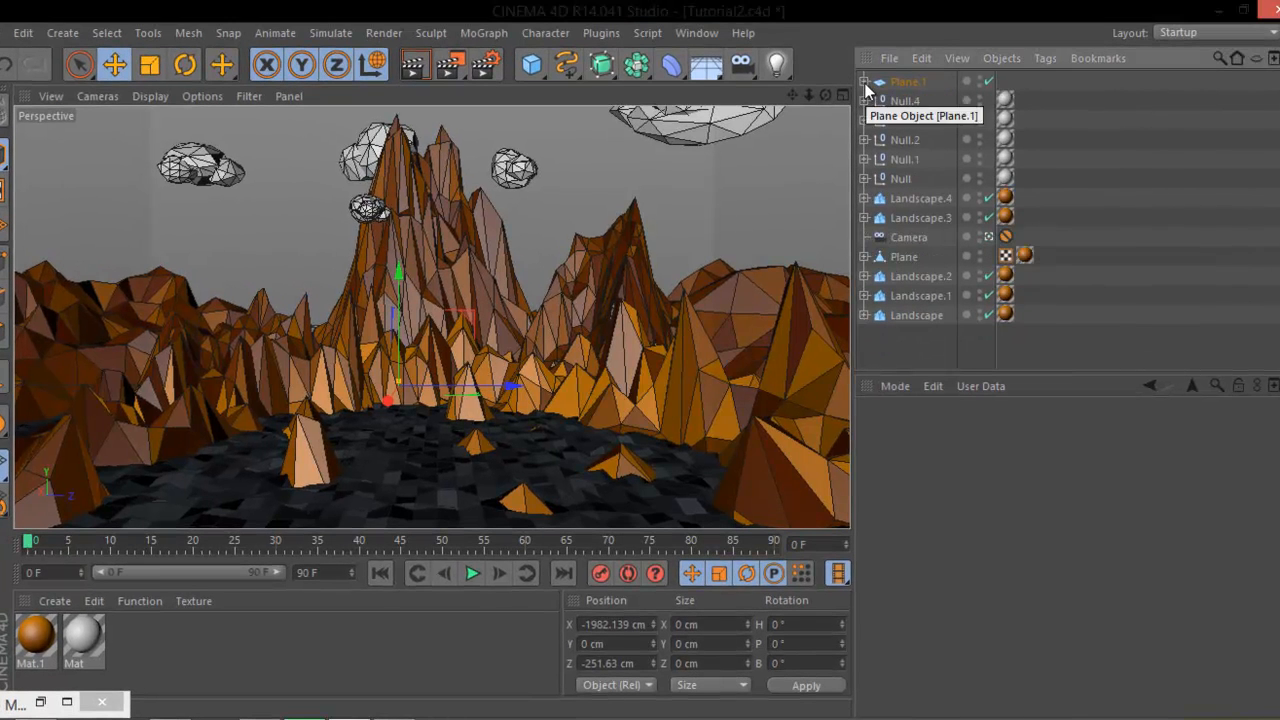
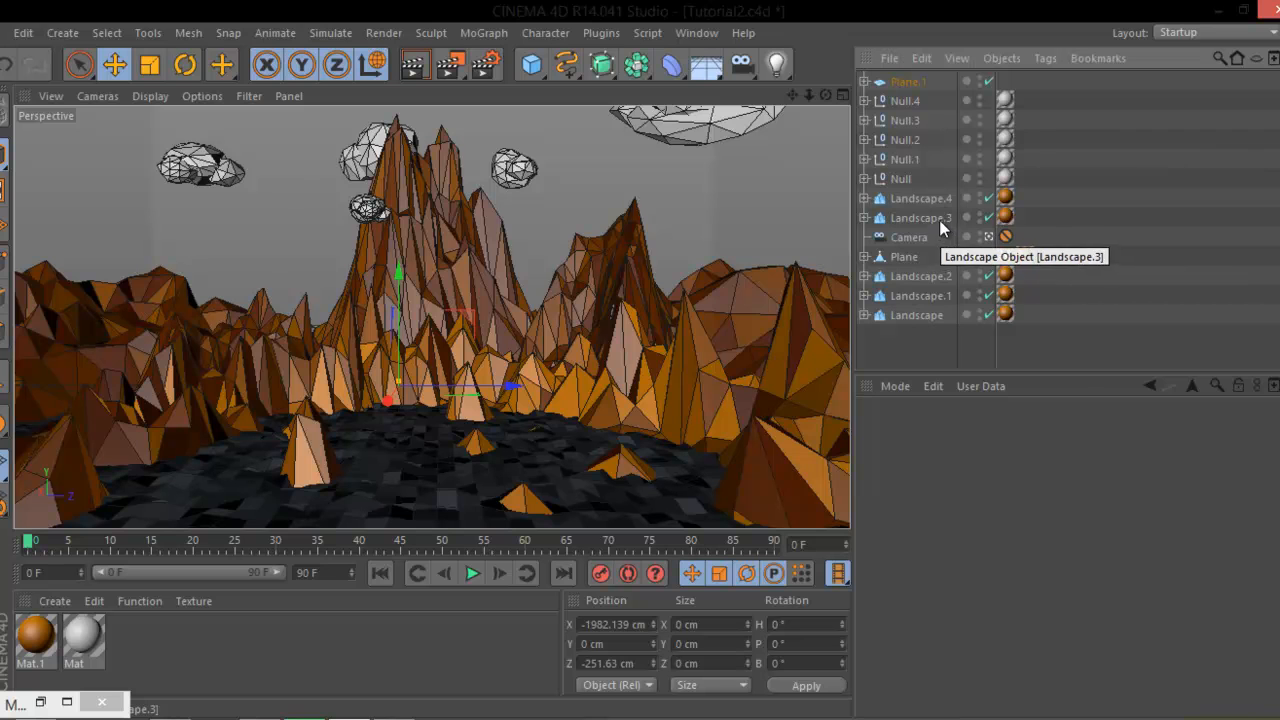
Step: Set the projection of the six Mat.1 texture tags on the Landscape and Plane objects to Frontal and render the view
{"action": "left_click", "coordinate": [1005, 217]}
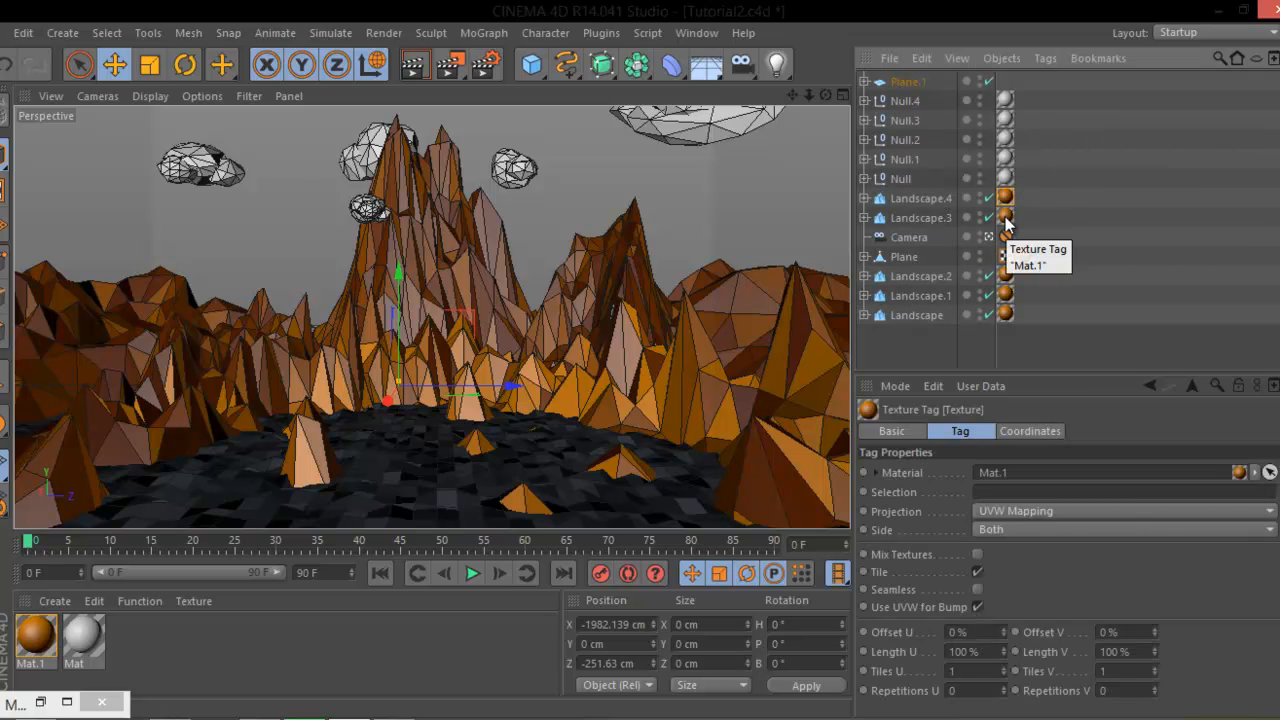
{"action": "left_click", "coordinate": [1005, 237], "text": "ctrl"}
{"action": "left_click", "coordinate": [1024, 256], "text": "ctrl"}
{"action": "left_click", "coordinate": [1005, 276], "text": "ctrl"}
{"action": "left_click", "coordinate": [1005, 315], "text": "ctrl"}
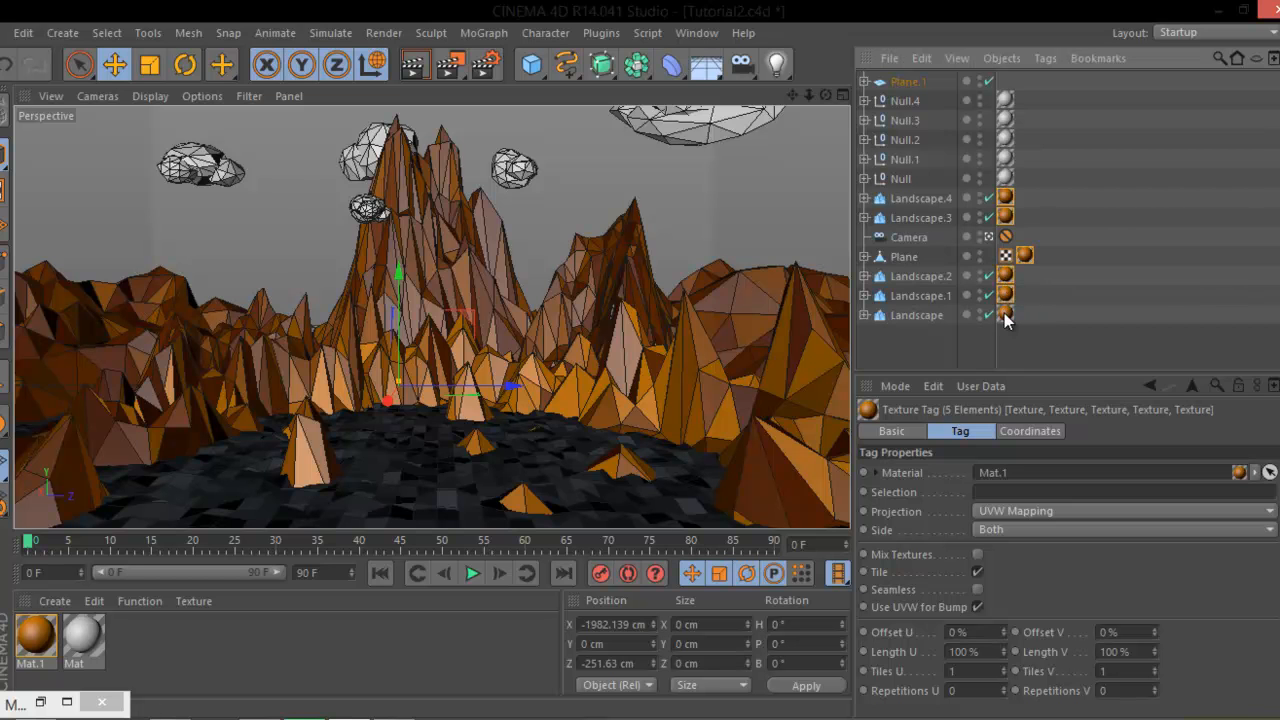
{"action": "left_click", "coordinate": [1003, 296], "text": "ctrl"}
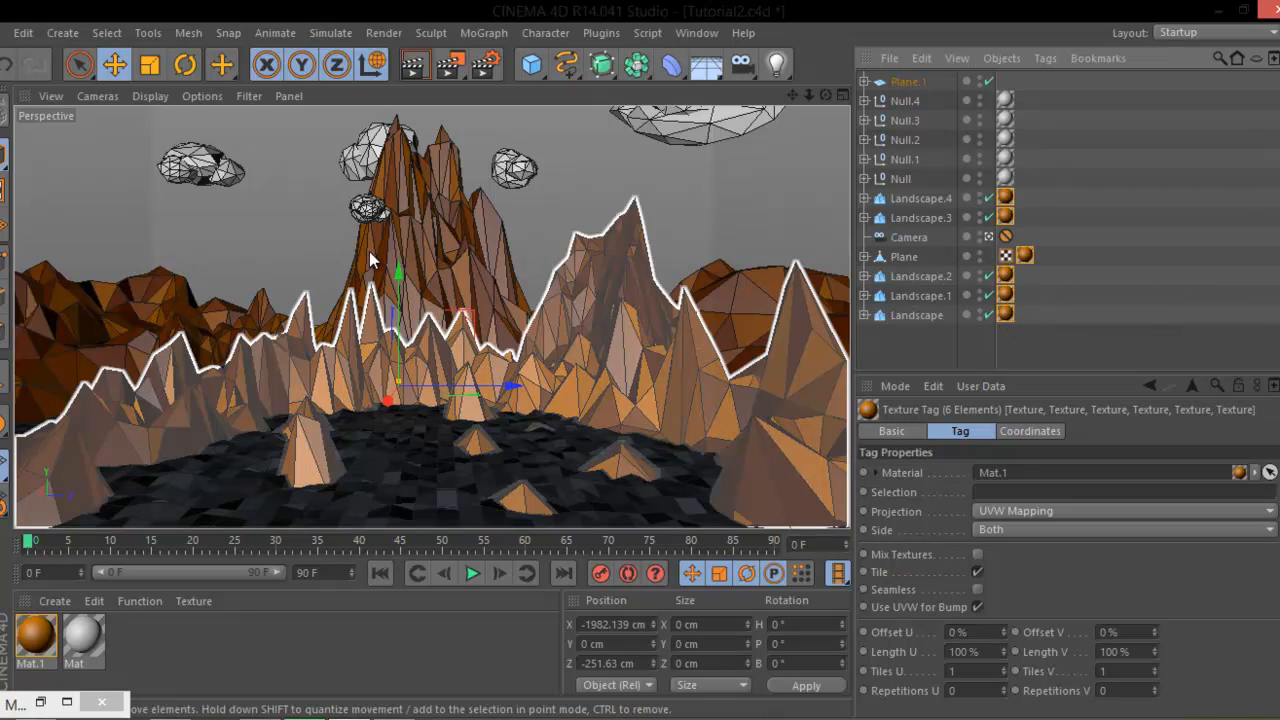
{"action": "left_click", "coordinate": [1029, 512]}
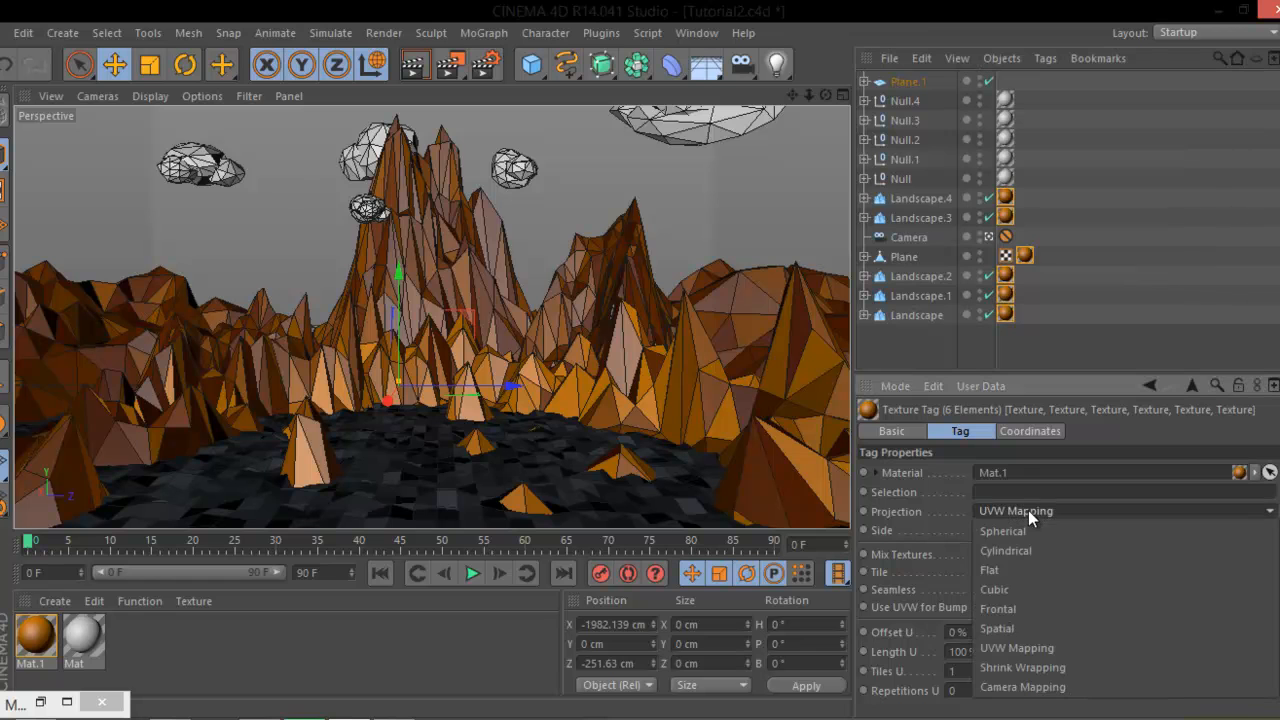
{"action": "left_click", "coordinate": [1027, 612]}
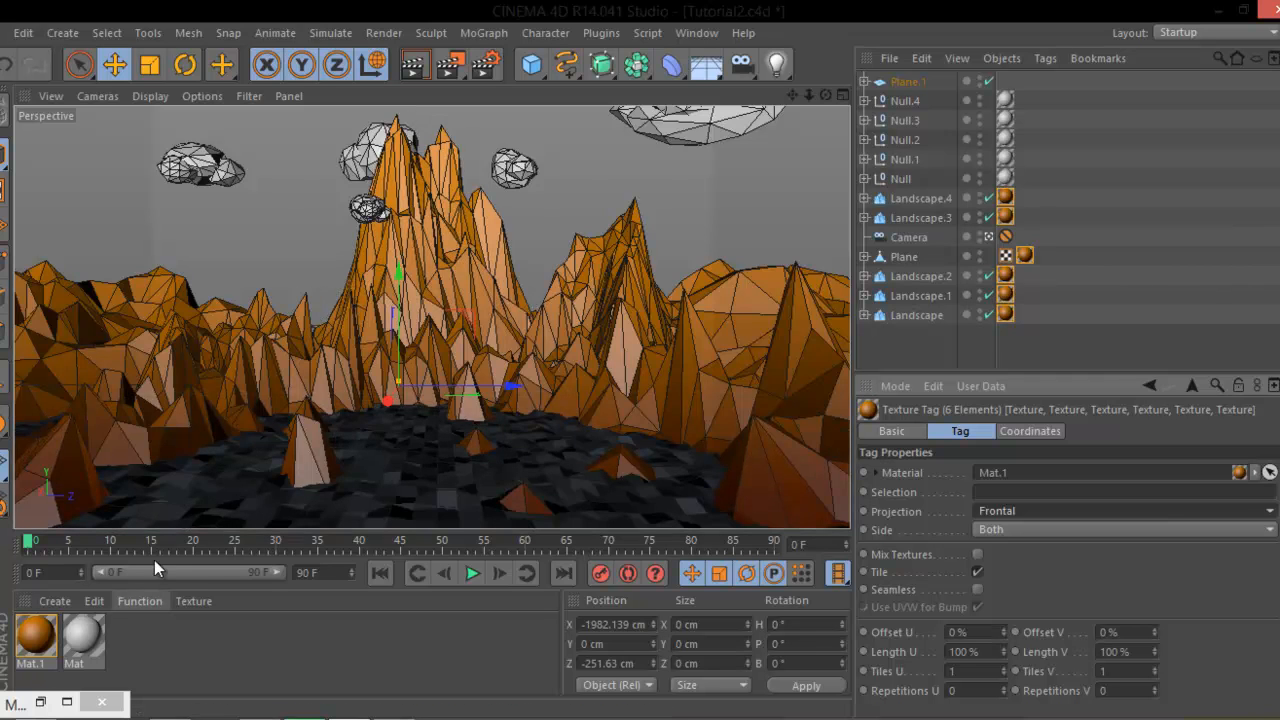
{"action": "left_click", "coordinate": [426, 64]}
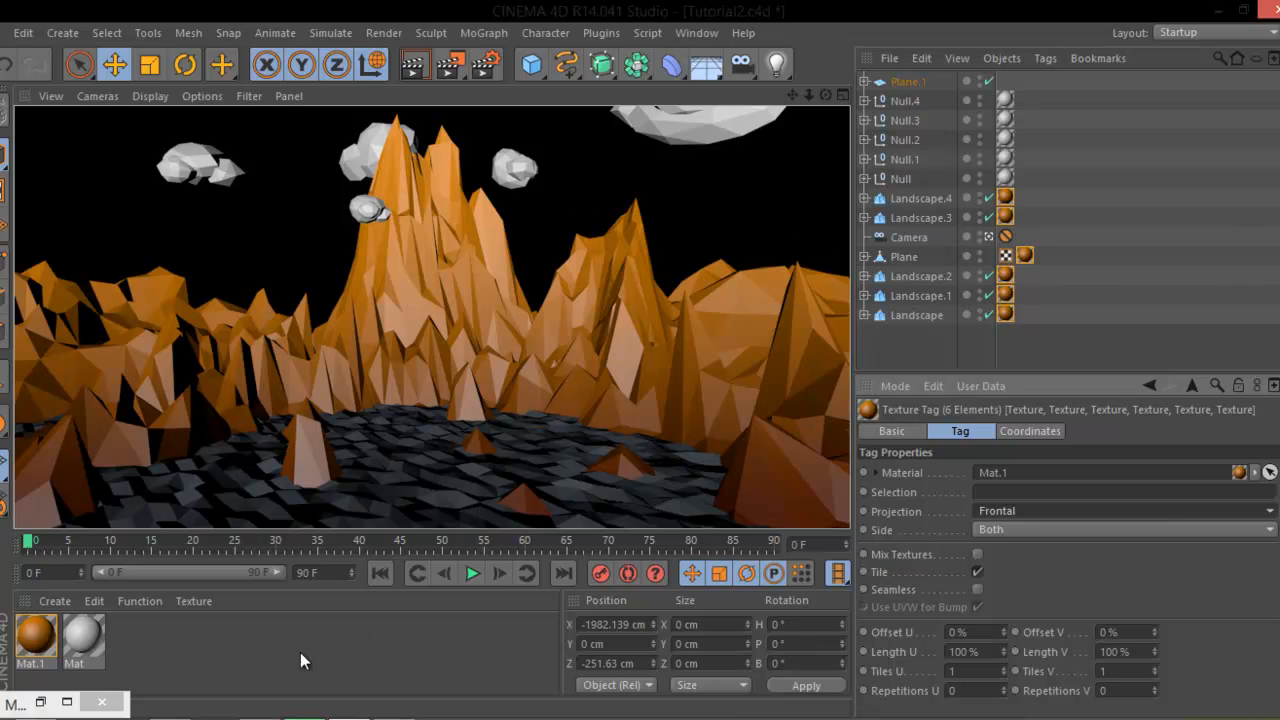
Step: Create a new material for the water and save the project
{"action": "double_click", "coordinate": [207, 643]}
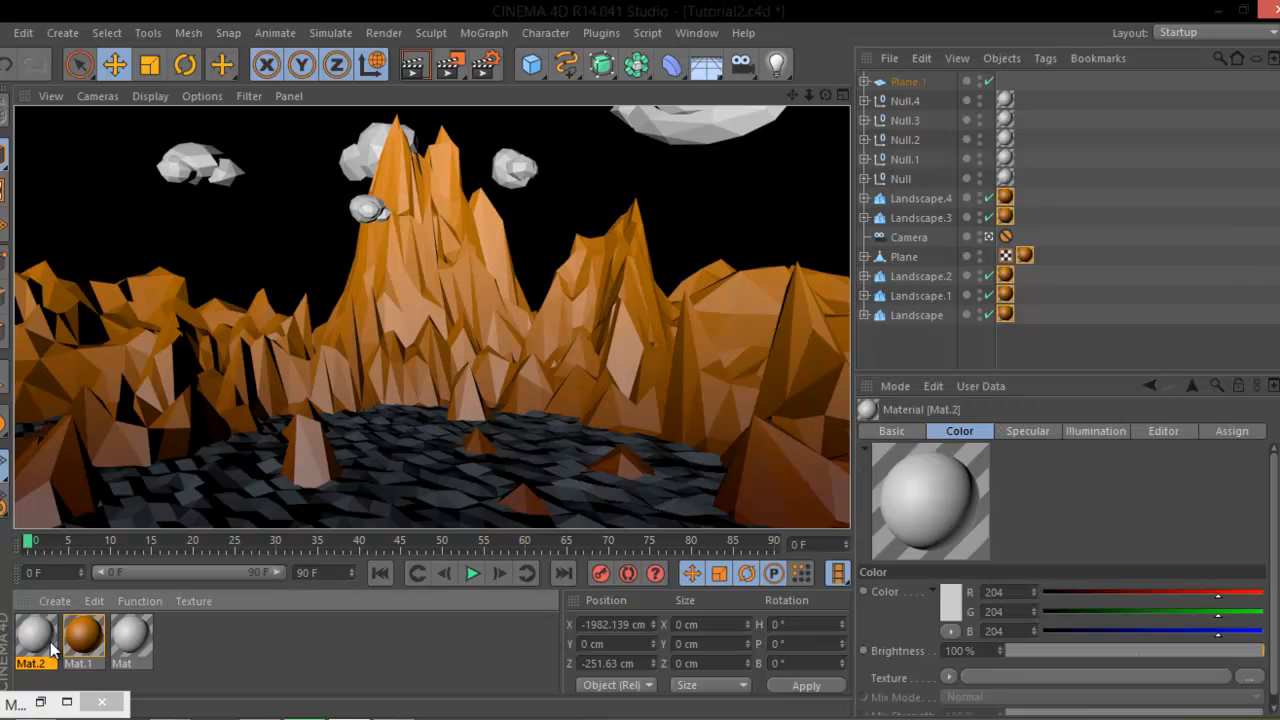
{"action": "left_click", "coordinate": [8, 36]}
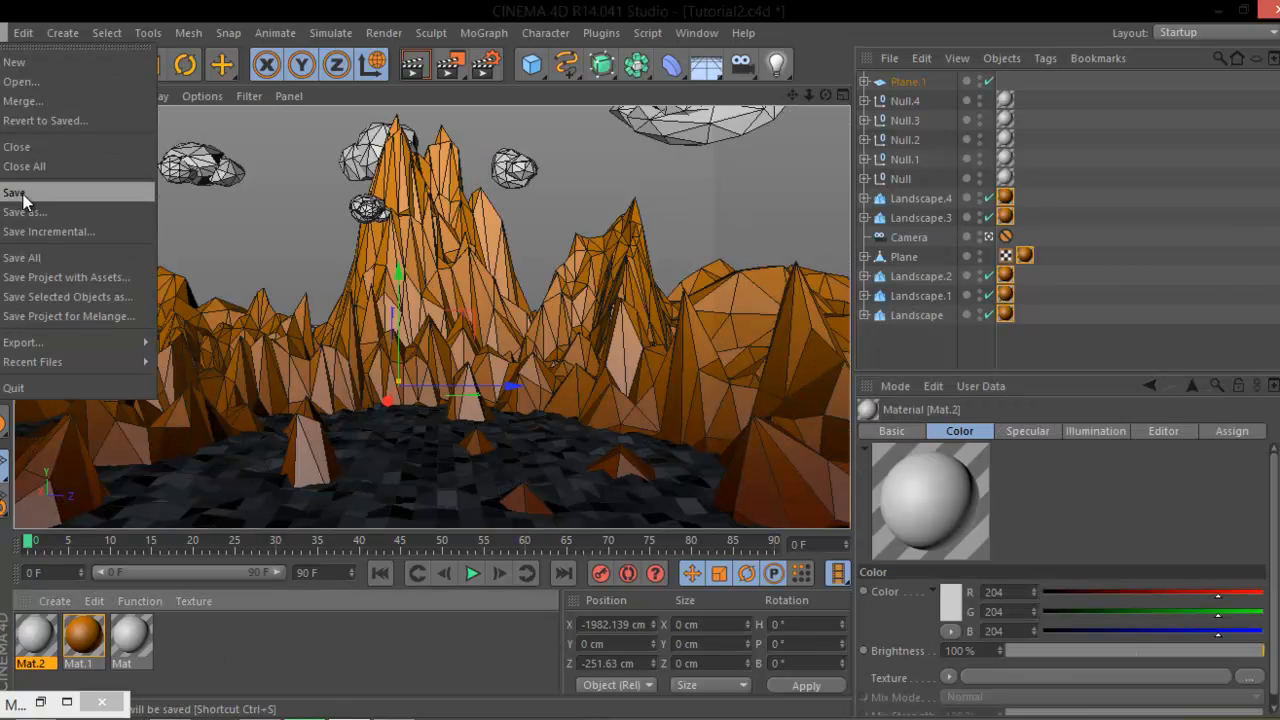
{"action": "left_click", "coordinate": [25, 191]}
Step: Load a Gradient shader into the colour channel of Mat.2 and set the gradient type to 2D - V
{"action": "double_click", "coordinate": [36, 637]}
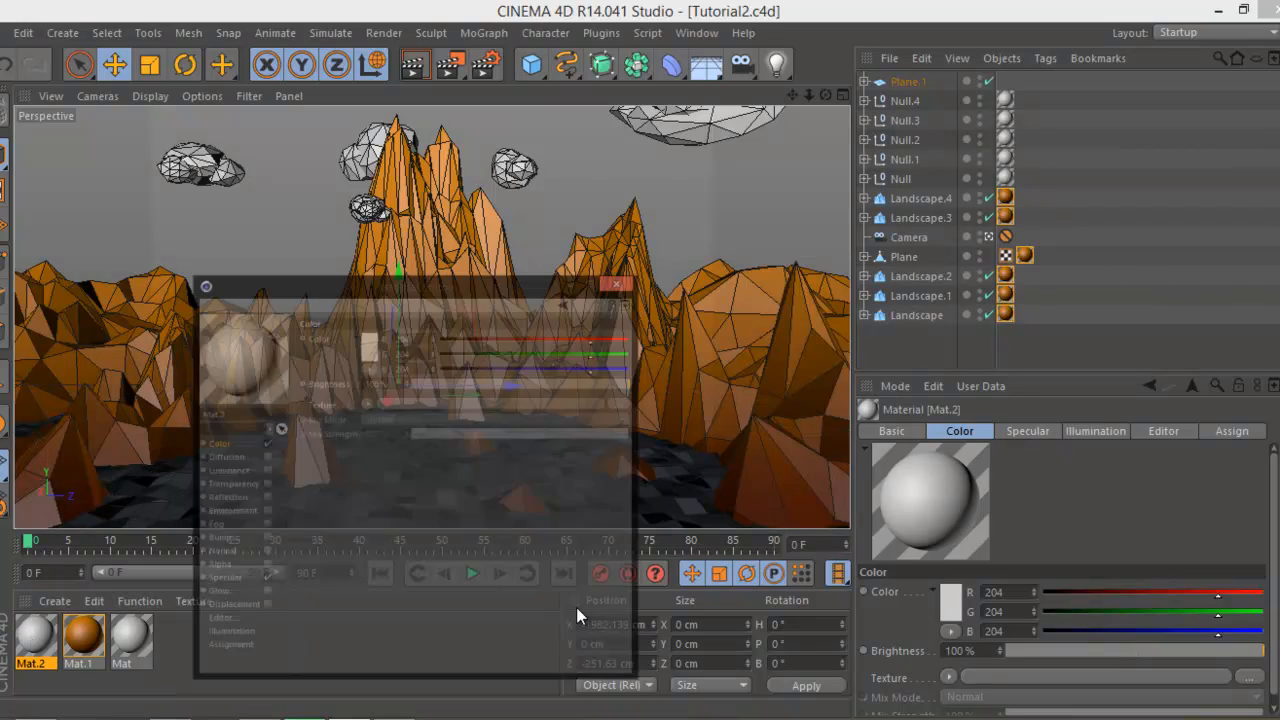
{"action": "left_click", "coordinate": [496, 315]}
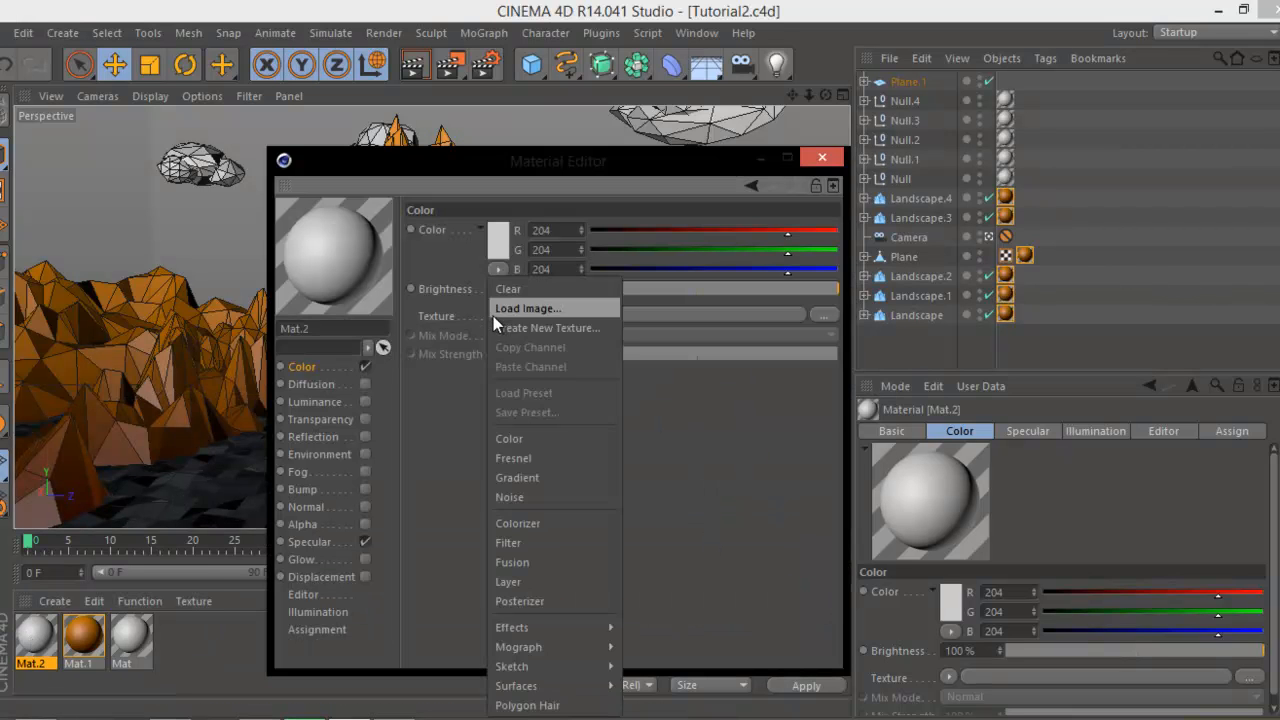
{"action": "left_click", "coordinate": [558, 476]}
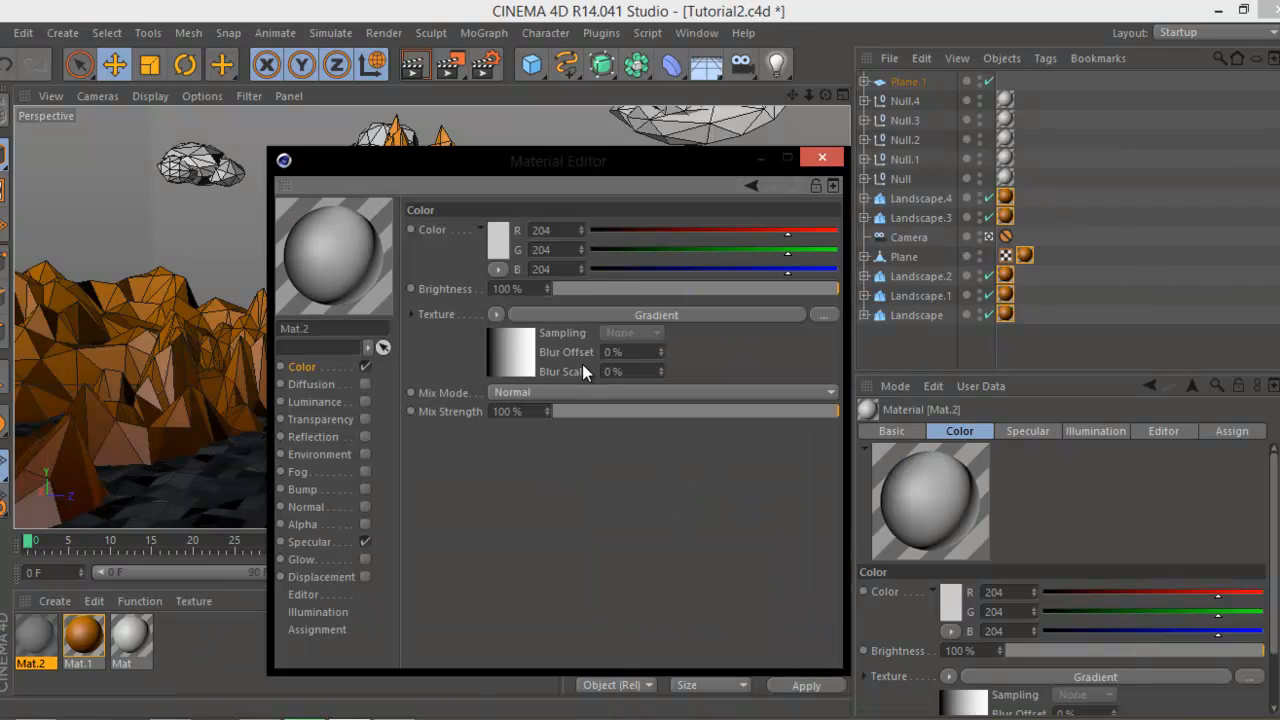
{"action": "left_click", "coordinate": [553, 312]}
{"action": "left_click", "coordinate": [516, 393]}
{"action": "left_click", "coordinate": [518, 430]}
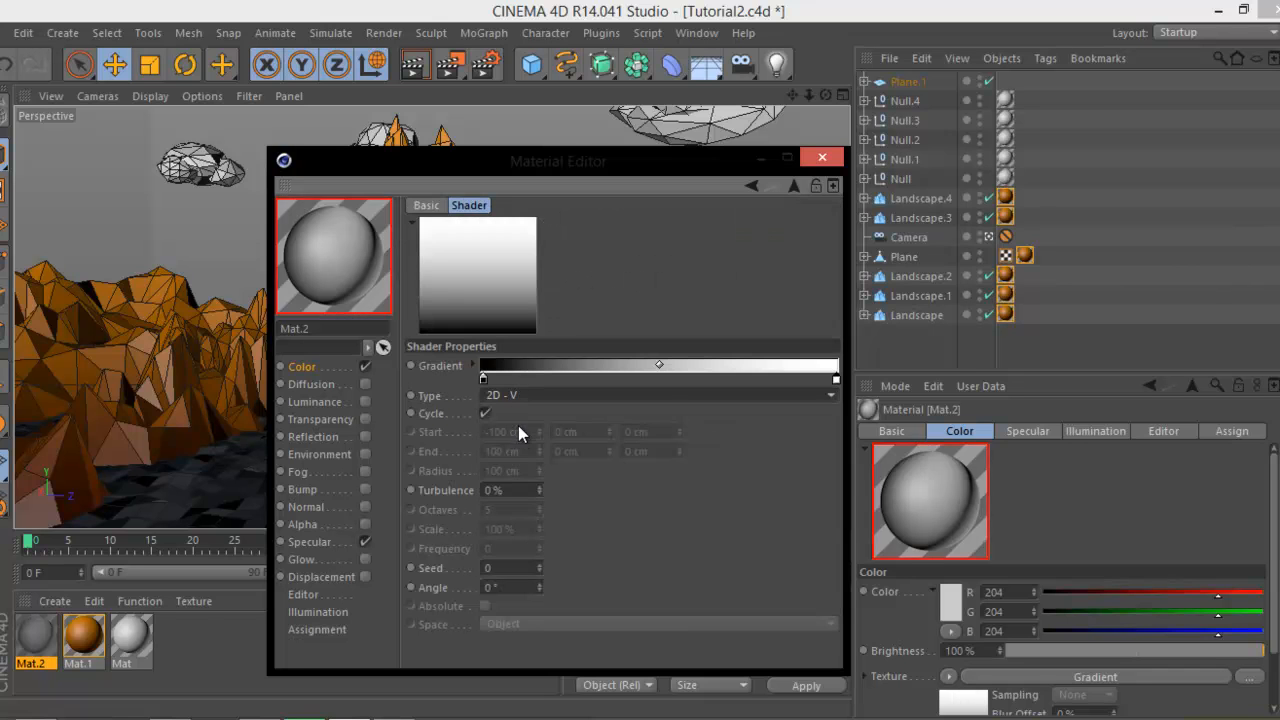
Step: Set the start knot of the Mat.2 gradient to a dark blue with a hue of 202°
{"action": "double_click", "coordinate": [484, 379]}
{"action": "left_click_drag", "start_coordinate": [503, 309], "coordinate": [537, 310]}
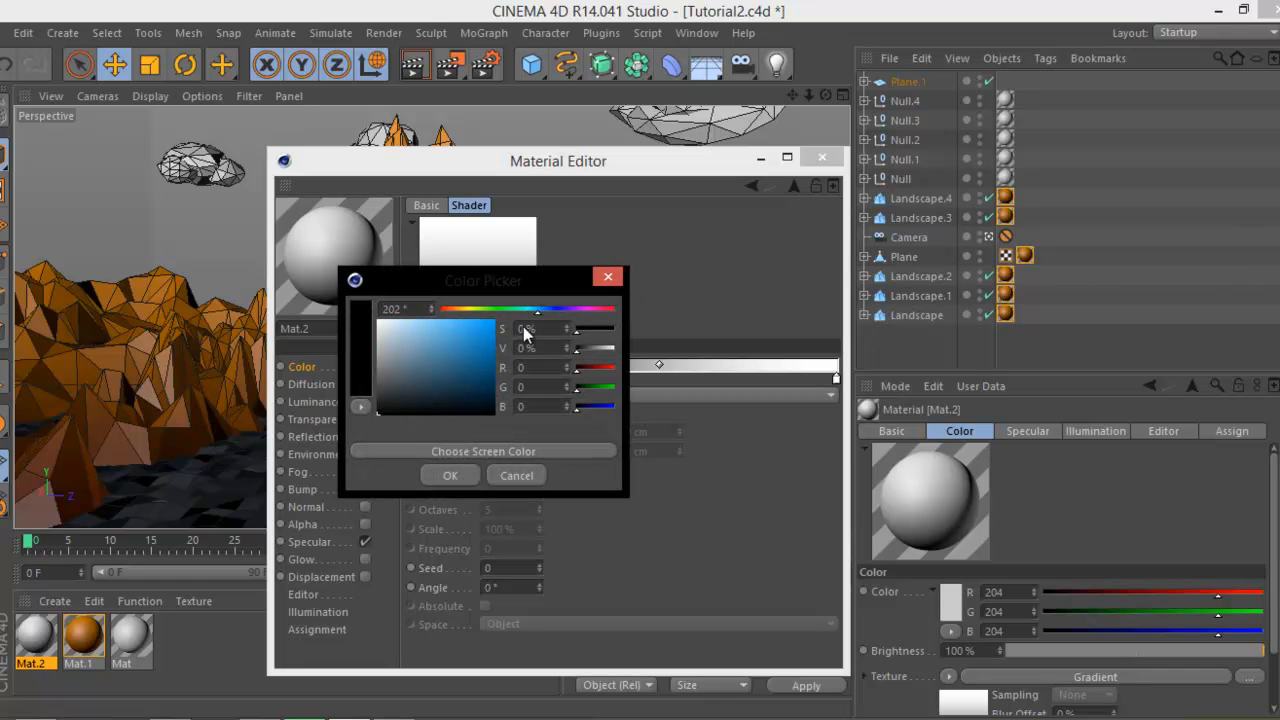
{"action": "left_click", "coordinate": [492, 370]}
{"action": "left_click", "coordinate": [450, 475]}
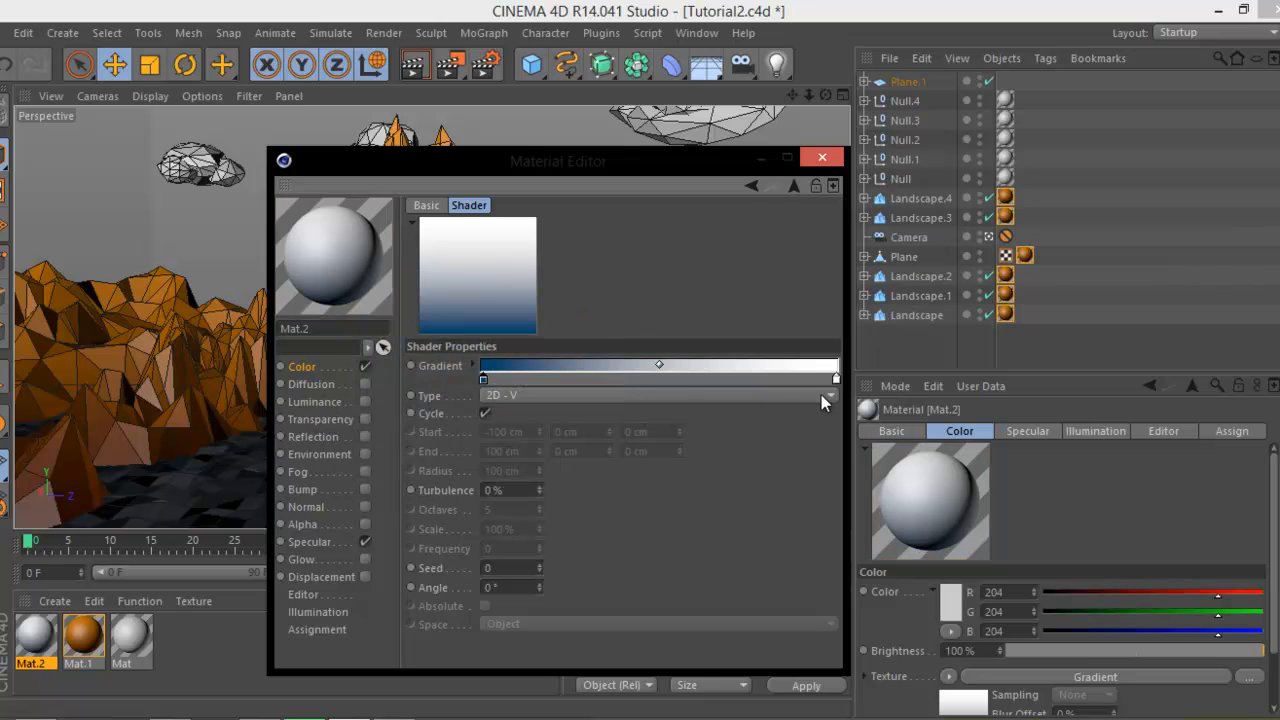
Step: Change the white end knot of the Mat.2 gradient to bright cyan and put the Material Editor away
{"action": "double_click", "coordinate": [836, 379]}
{"action": "left_click", "coordinate": [879, 308]}
{"action": "left_click_drag", "start_coordinate": [881, 313], "coordinate": [881, 309]}
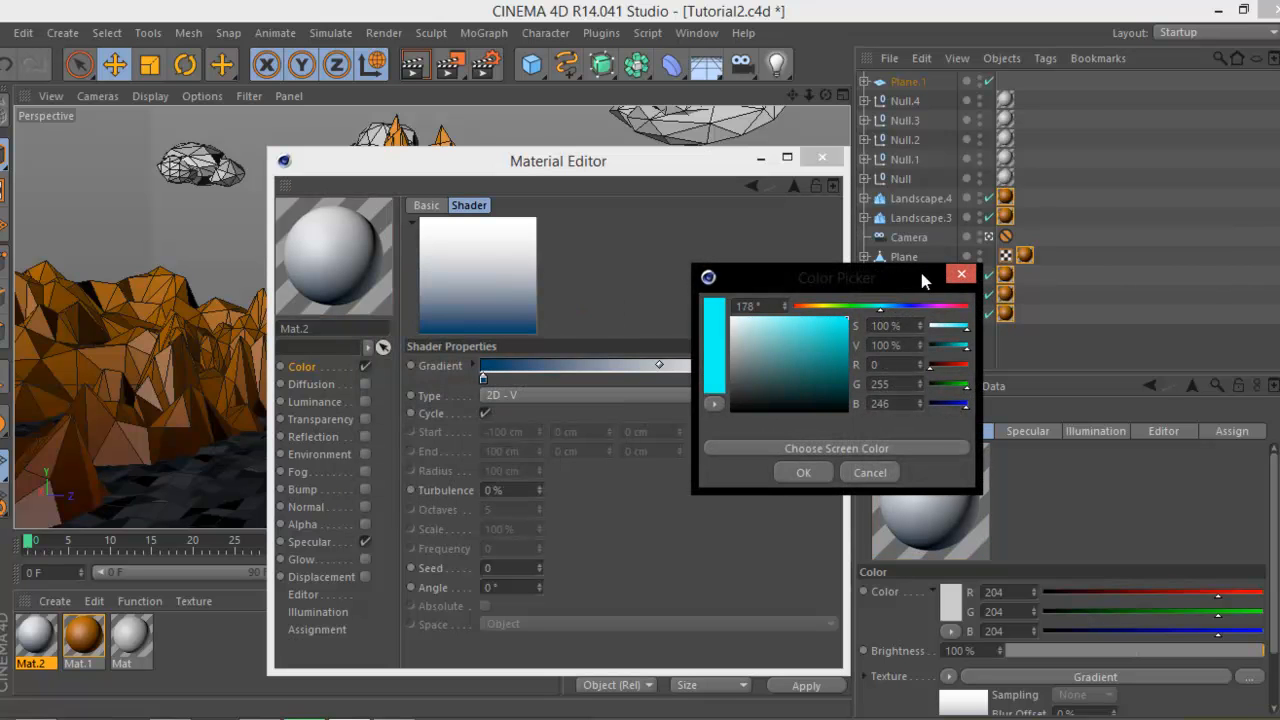
{"action": "left_click", "coordinate": [804, 472]}
{"action": "left_click", "coordinate": [759, 158]}
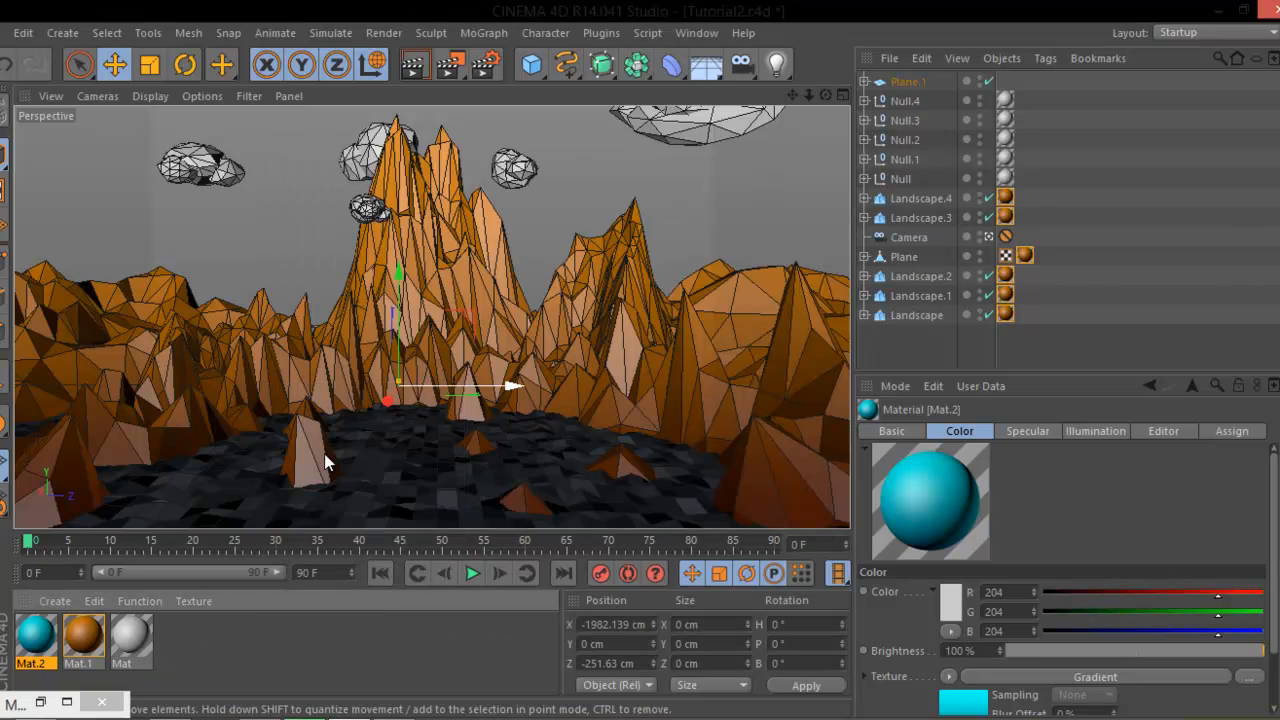
Step: Apply the blue gradient material Mat.2 to the water plane Plane.1 and render the view
{"action": "left_click_drag", "start_coordinate": [428, 496], "coordinate": [432, 499]}
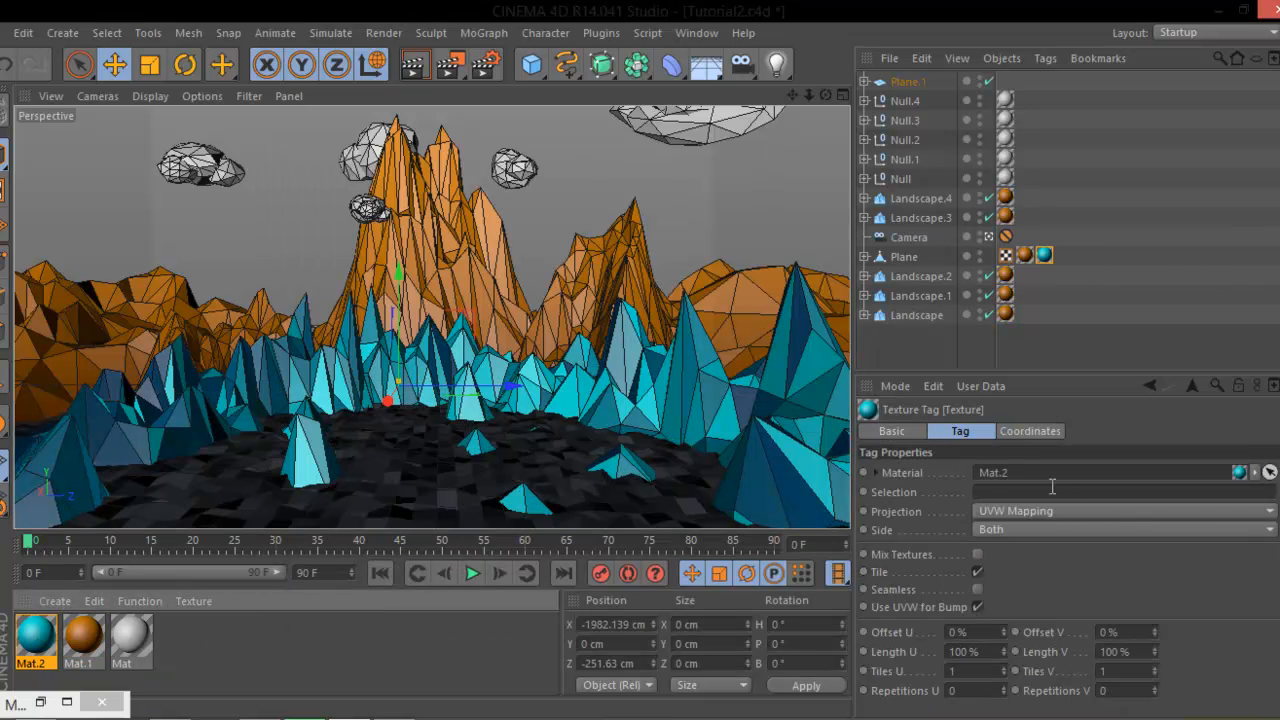
{"action": "key", "text": "ctrl+z"}
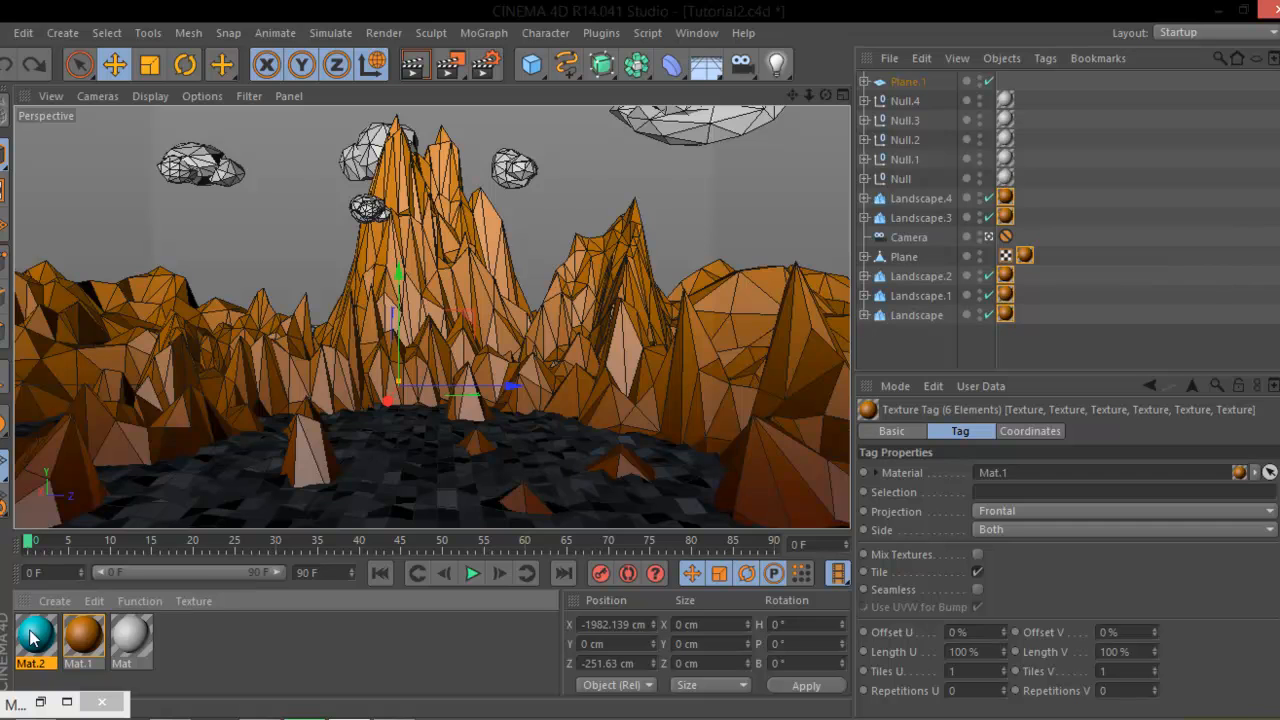
{"action": "left_click_drag", "start_coordinate": [921, 87], "coordinate": [921, 84]}
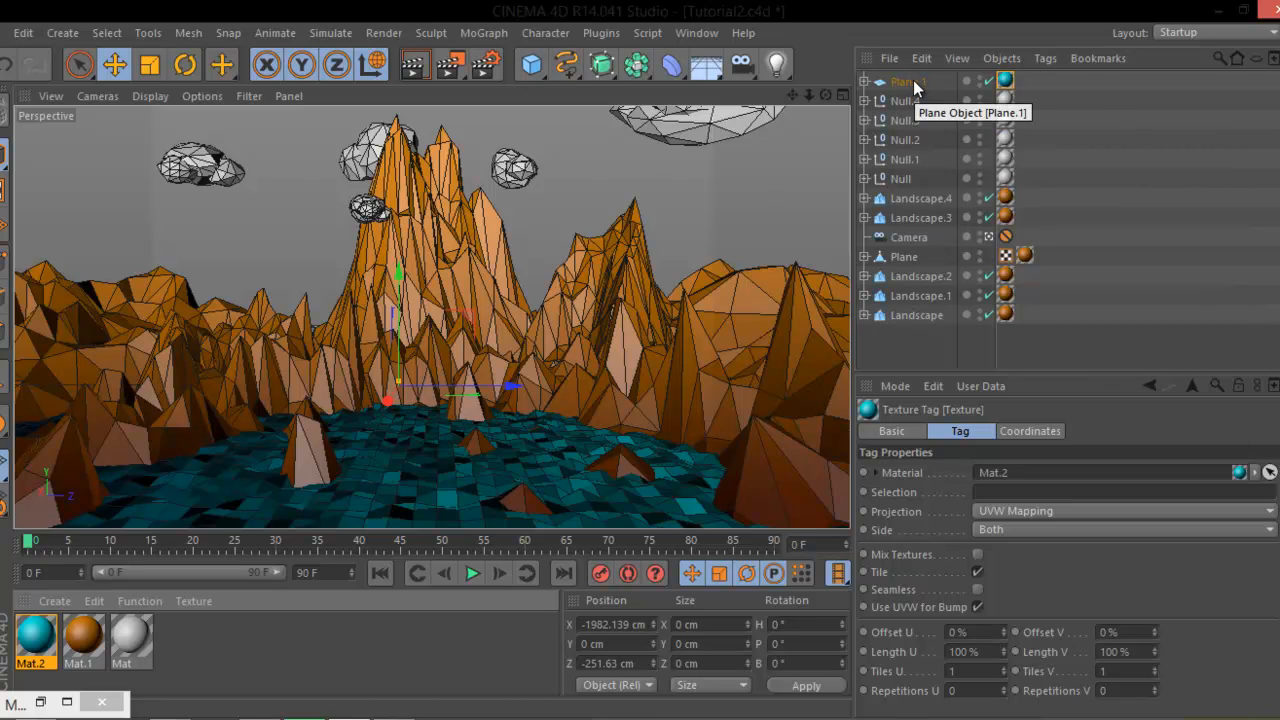
{"action": "left_click", "coordinate": [428, 68]}
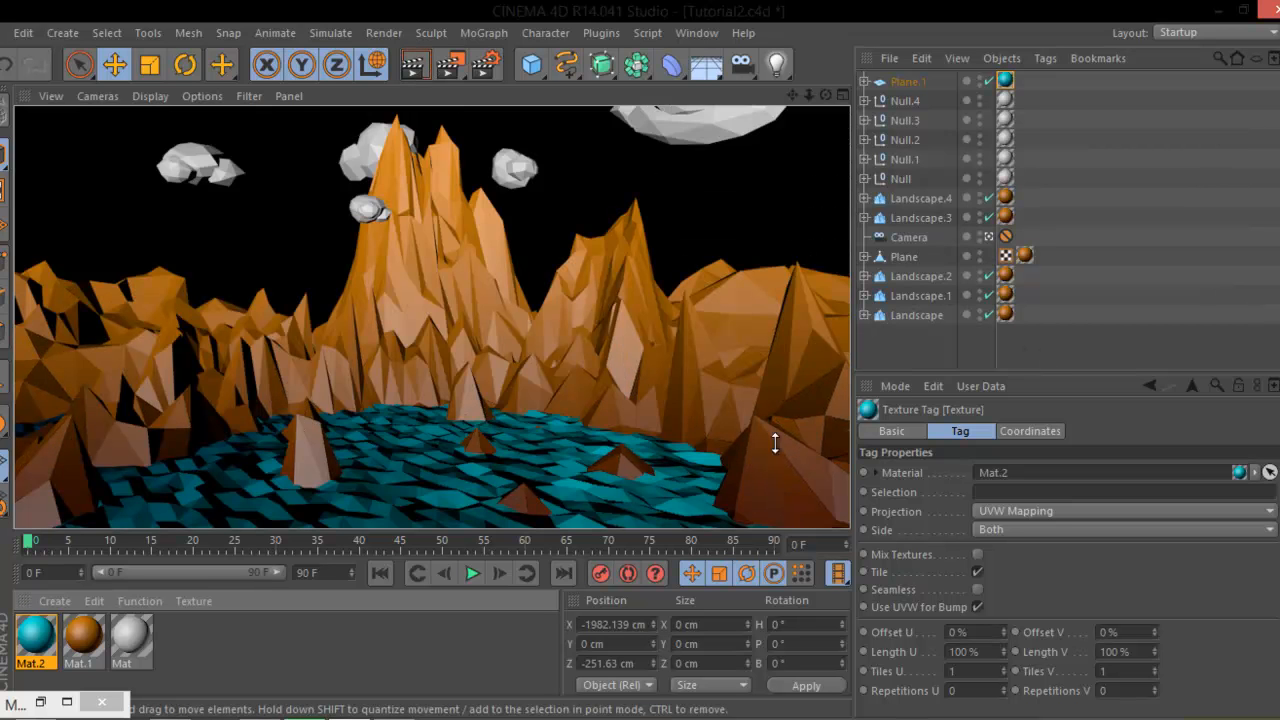
Step: Set the height of Plane.1's Displacer to 15 cm and render the view to check the water
{"action": "left_click", "coordinate": [865, 82]}
{"action": "left_click", "coordinate": [910, 100]}
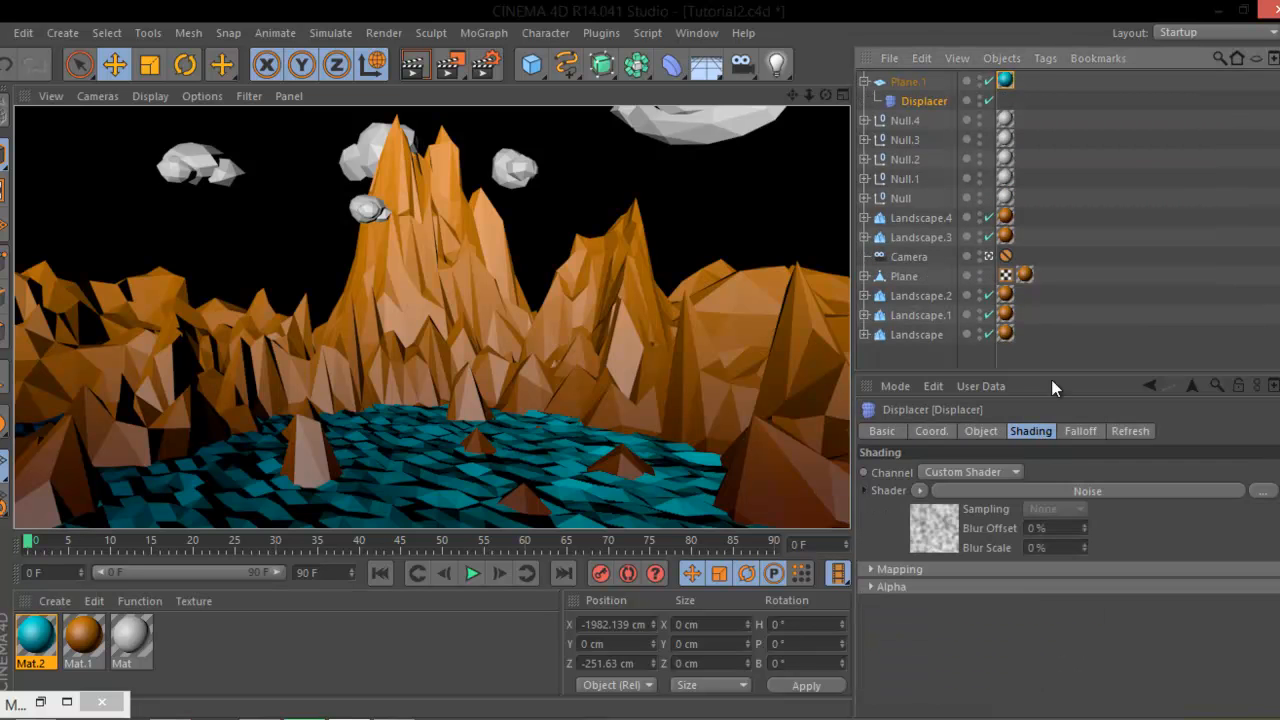
{"action": "left_click", "coordinate": [985, 431]}
{"action": "left_click_drag", "start_coordinate": [979, 519], "coordinate": [979, 519]}
{"action": "left_click_drag", "start_coordinate": [980, 520], "coordinate": [979, 522]}
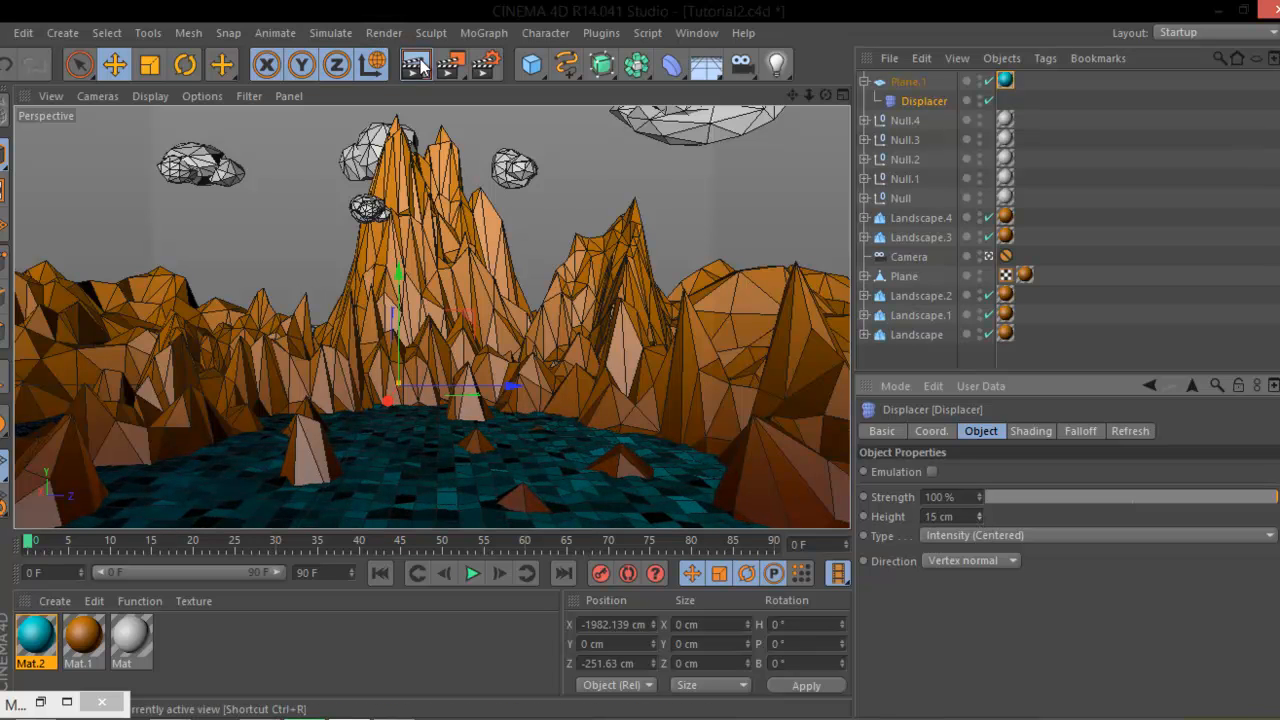
{"action": "left_click", "coordinate": [413, 64]}
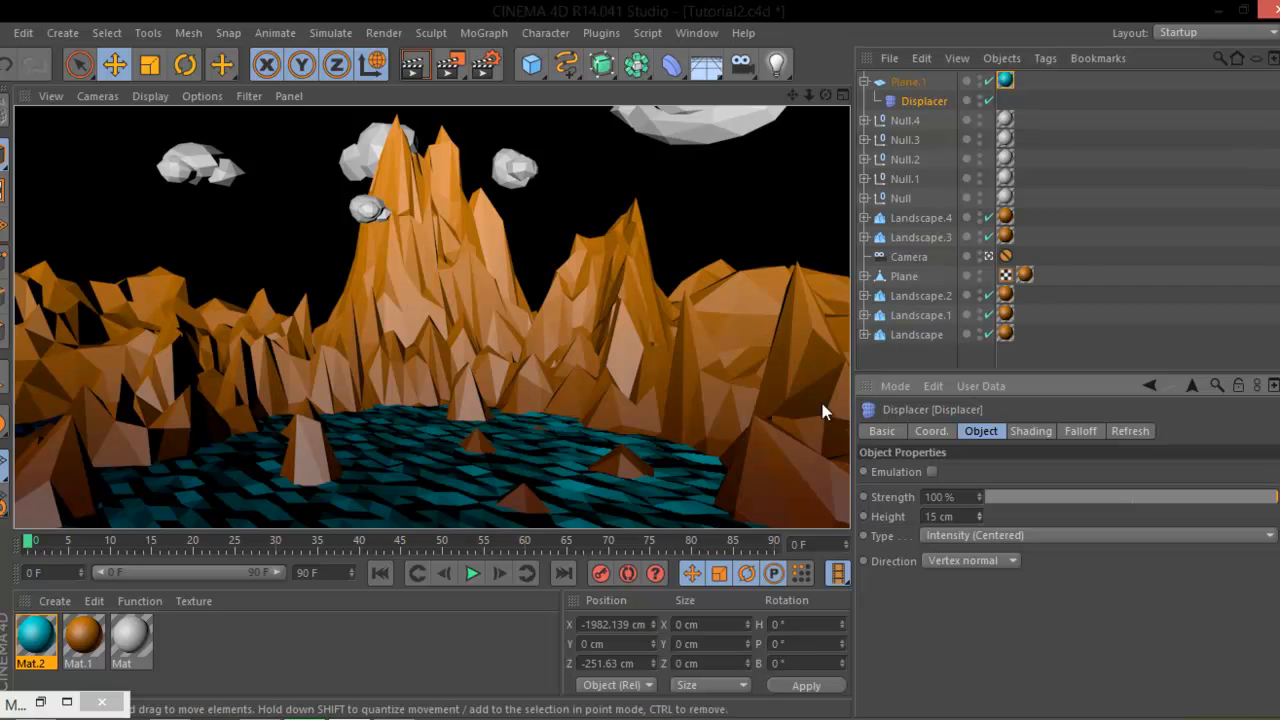
Step: Collapse the Plane.1 hierarchy, leave the camera view and rotate Plane.1 to a 90° heading
{"action": "left_click", "coordinate": [912, 82]}
{"action": "left_click", "coordinate": [865, 82]}
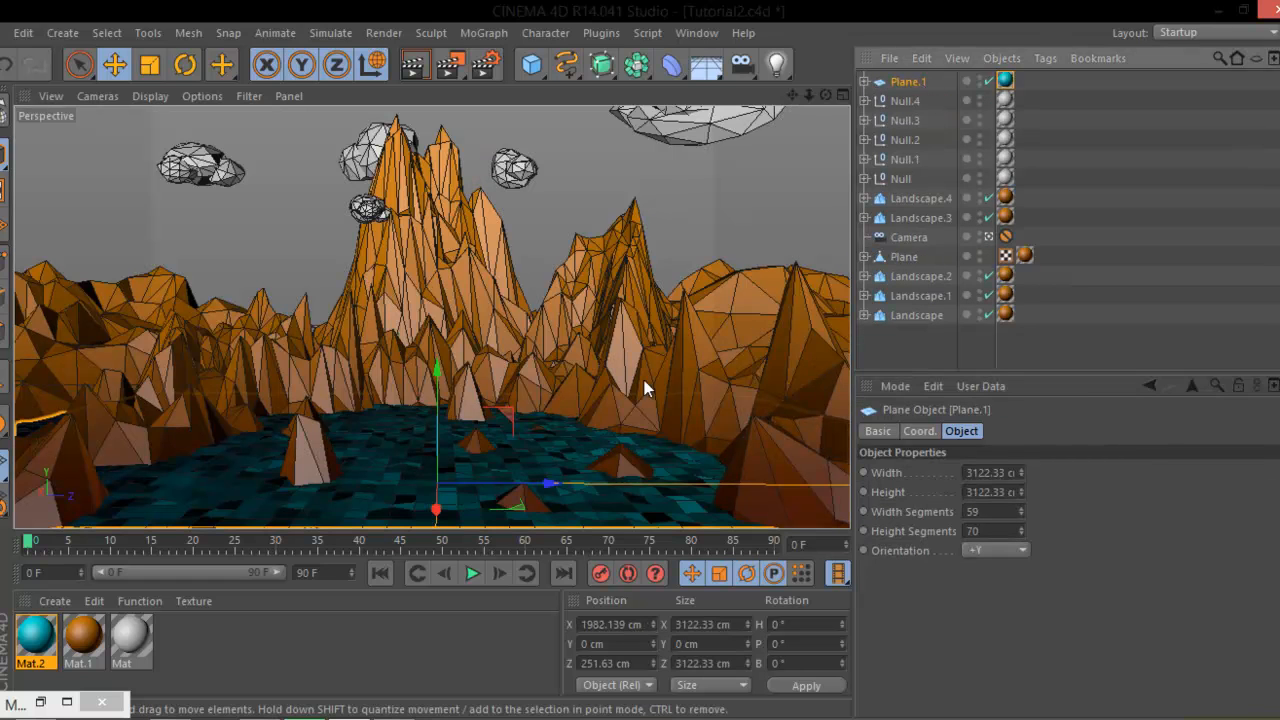
{"action": "left_click", "coordinate": [988, 237]}
{"action": "left_click_drag", "start_coordinate": [563, 290], "coordinate": [447, 288], "text": "alt"}
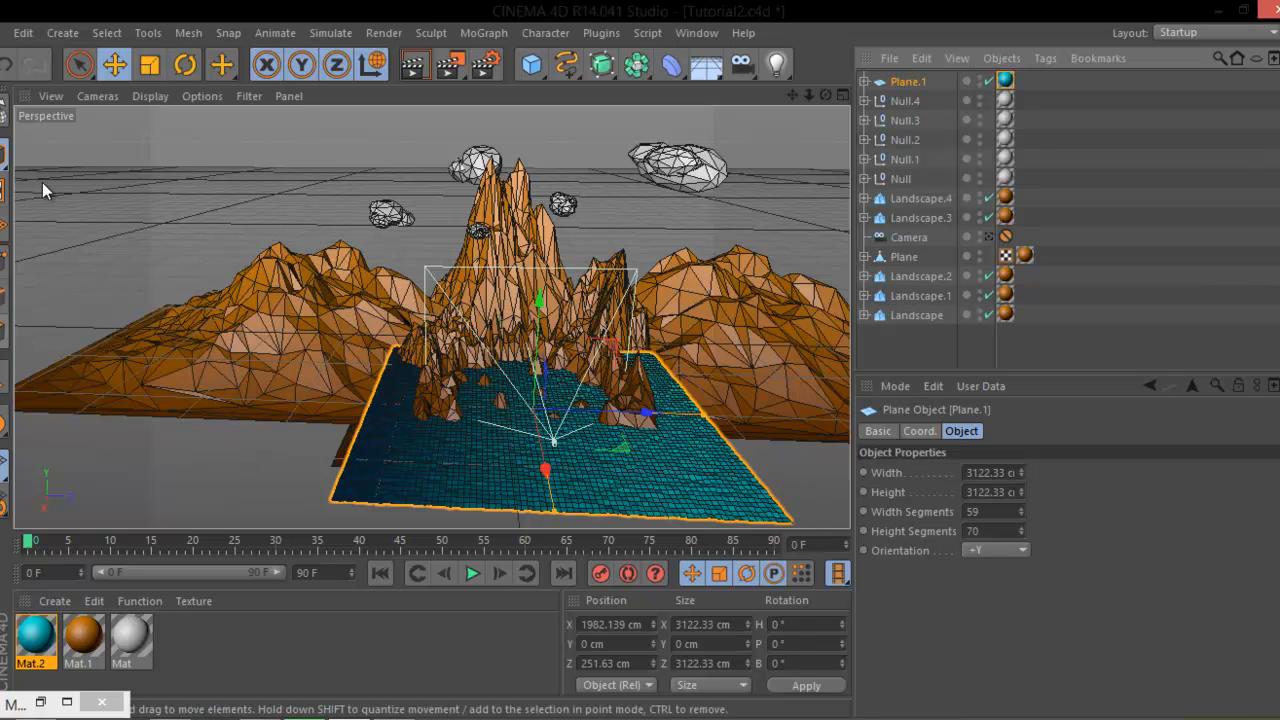
{"action": "left_click", "coordinate": [184, 64]}
{"action": "left_click_drag", "start_coordinate": [600, 440], "coordinate": [660, 430]}
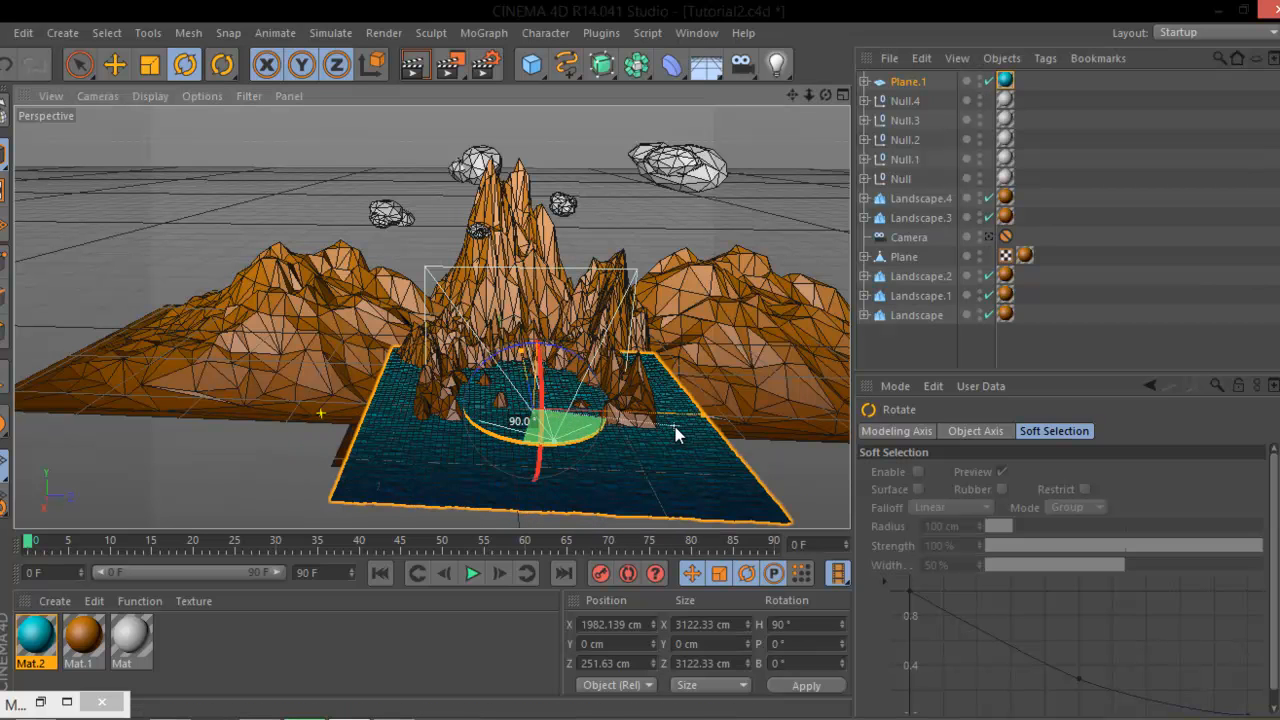
Step: Try pitching Plane.1 by about 1.19°, check it through the camera and undo the tilt
{"action": "left_click_drag", "start_coordinate": [539, 362], "coordinate": [543, 362]}
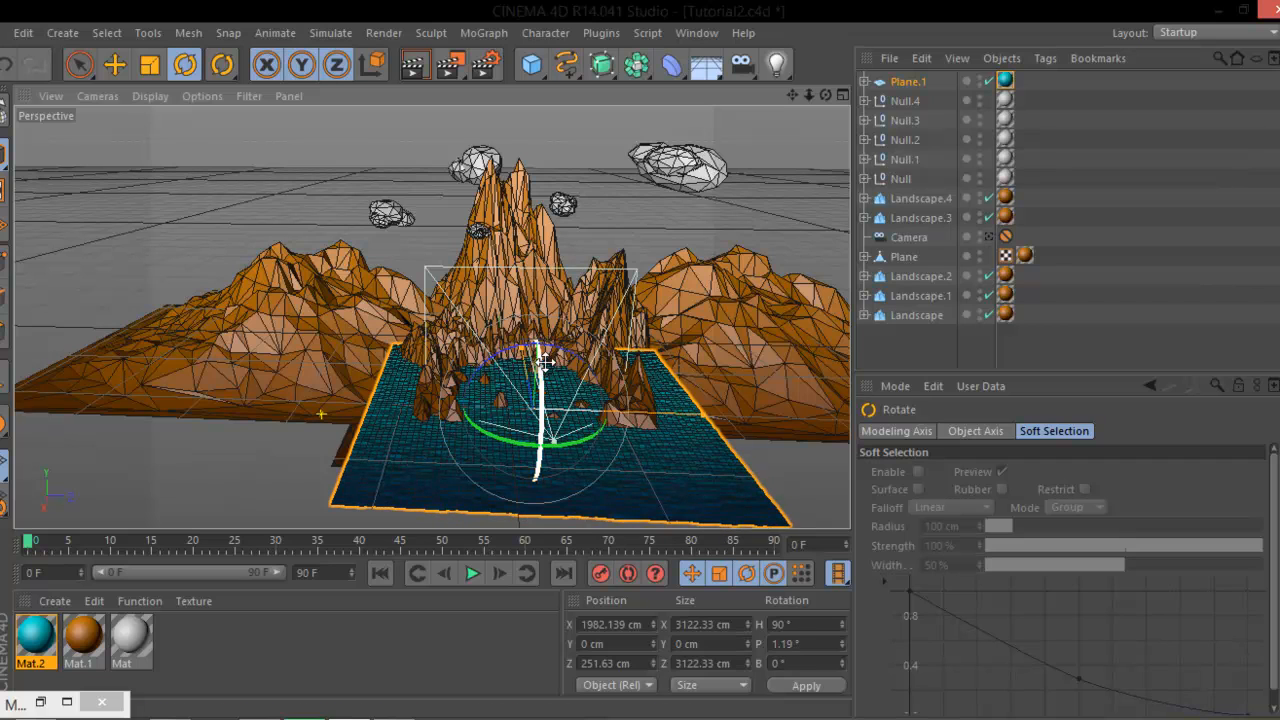
{"action": "left_click", "coordinate": [989, 237]}
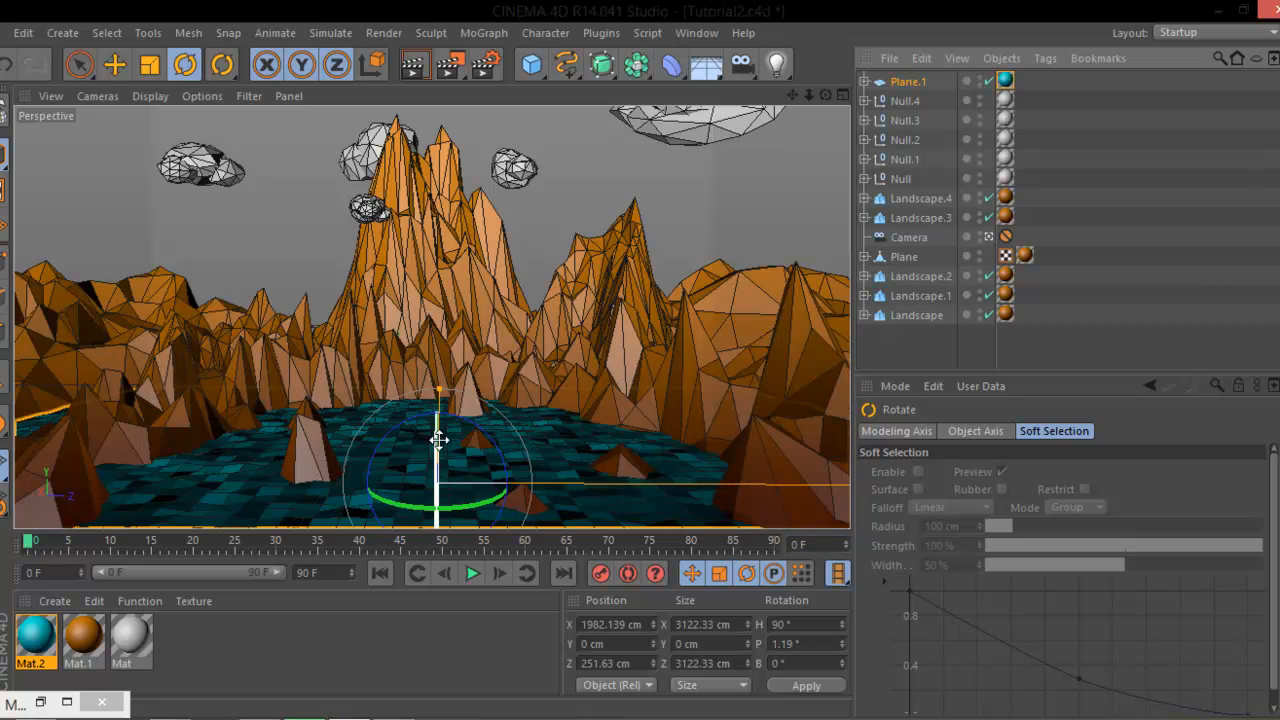
{"action": "key", "text": "ctrl+z"}
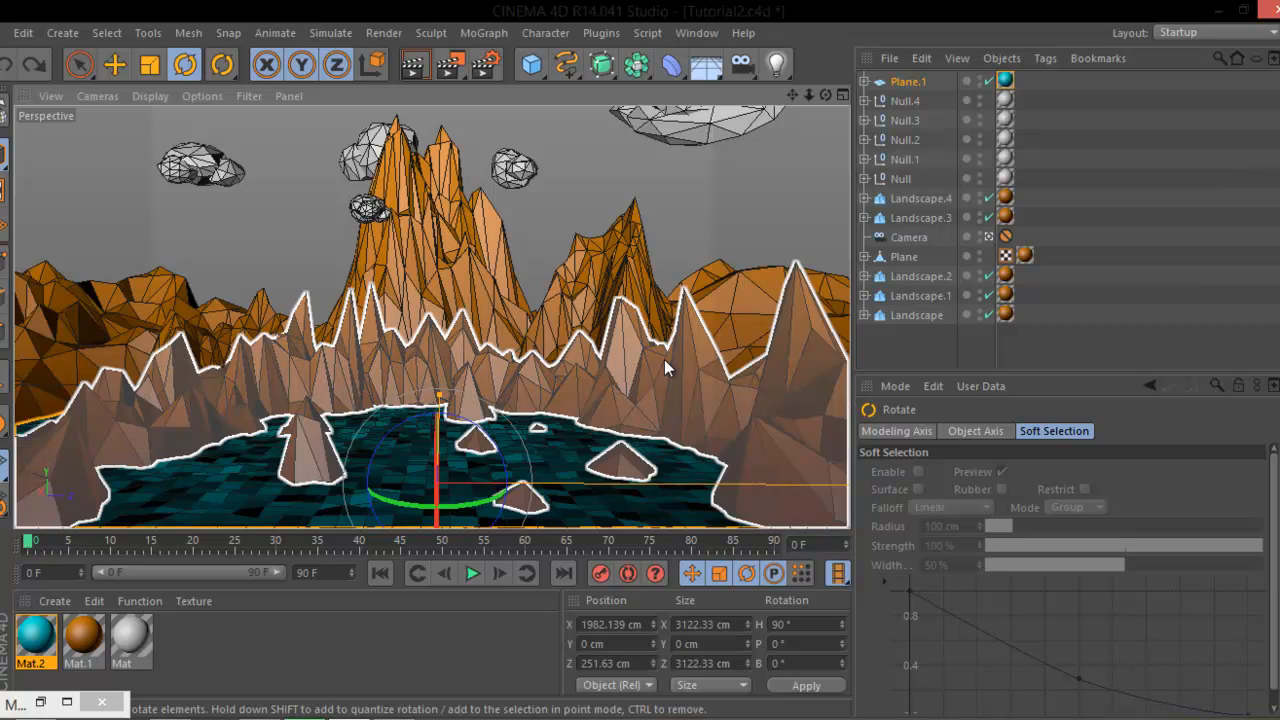
Step: Narrow Plane.1 to a width of about 2106 cm outside the camera, and check it in the camera view
{"action": "left_click", "coordinate": [989, 237]}
{"action": "left_click", "coordinate": [990, 239]}
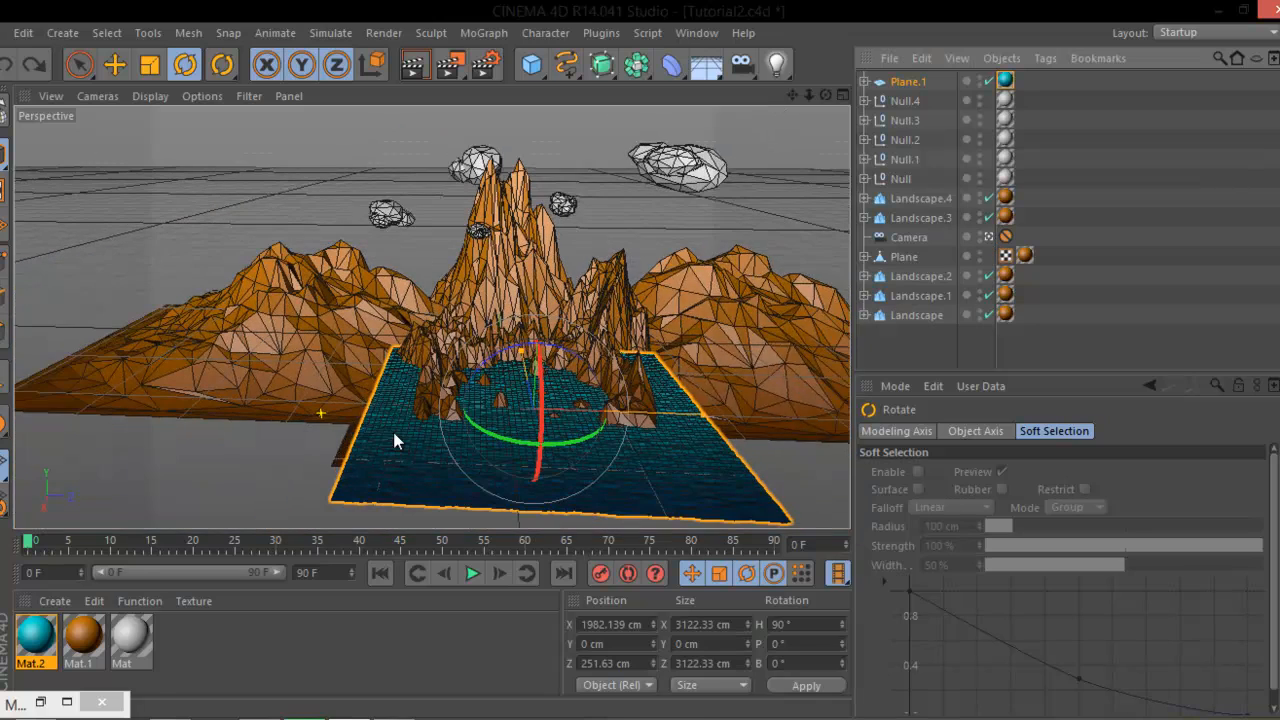
{"action": "left_click_drag", "start_coordinate": [703, 420], "coordinate": [650, 425]}
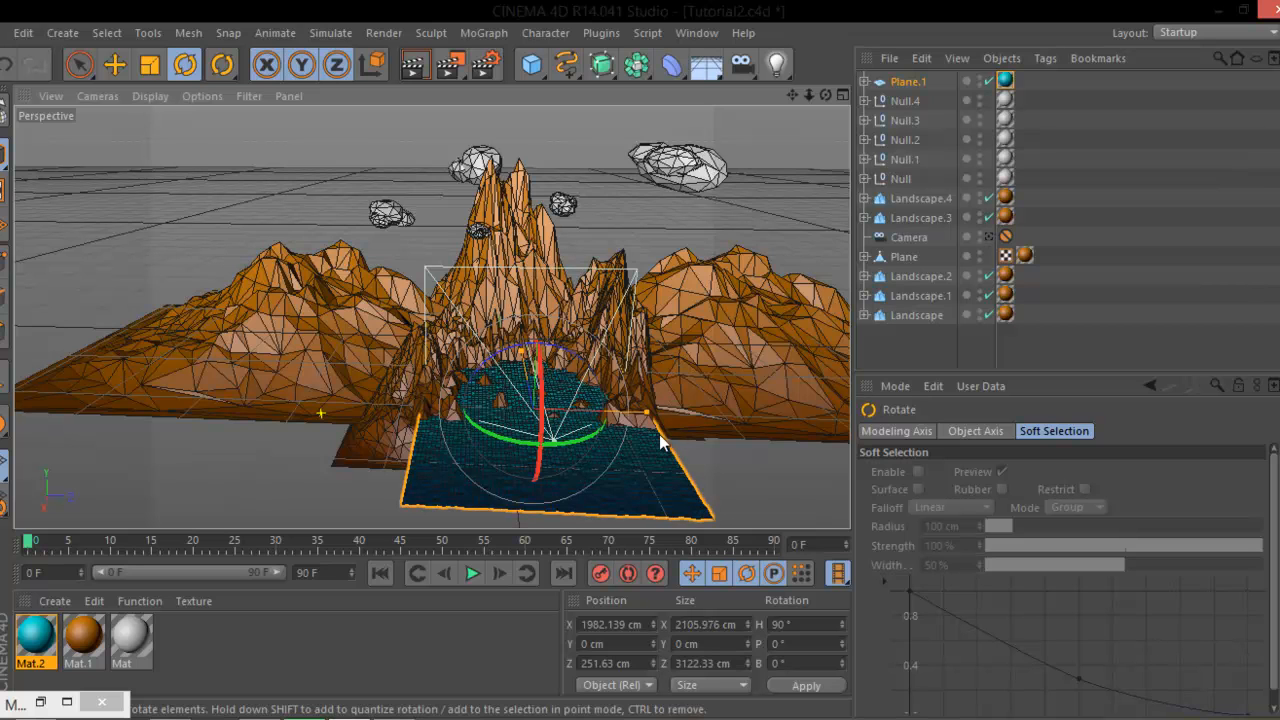
{"action": "left_click", "coordinate": [989, 237]}
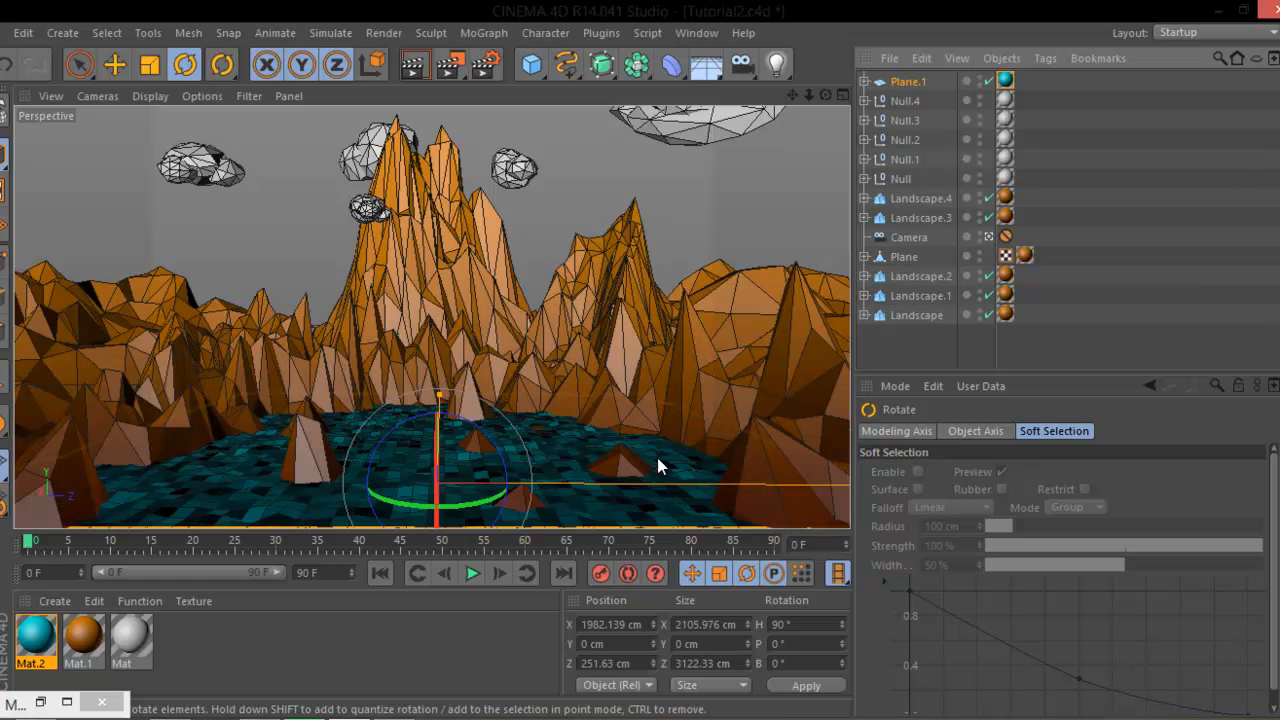
{"action": "left_click", "coordinate": [915, 82]}
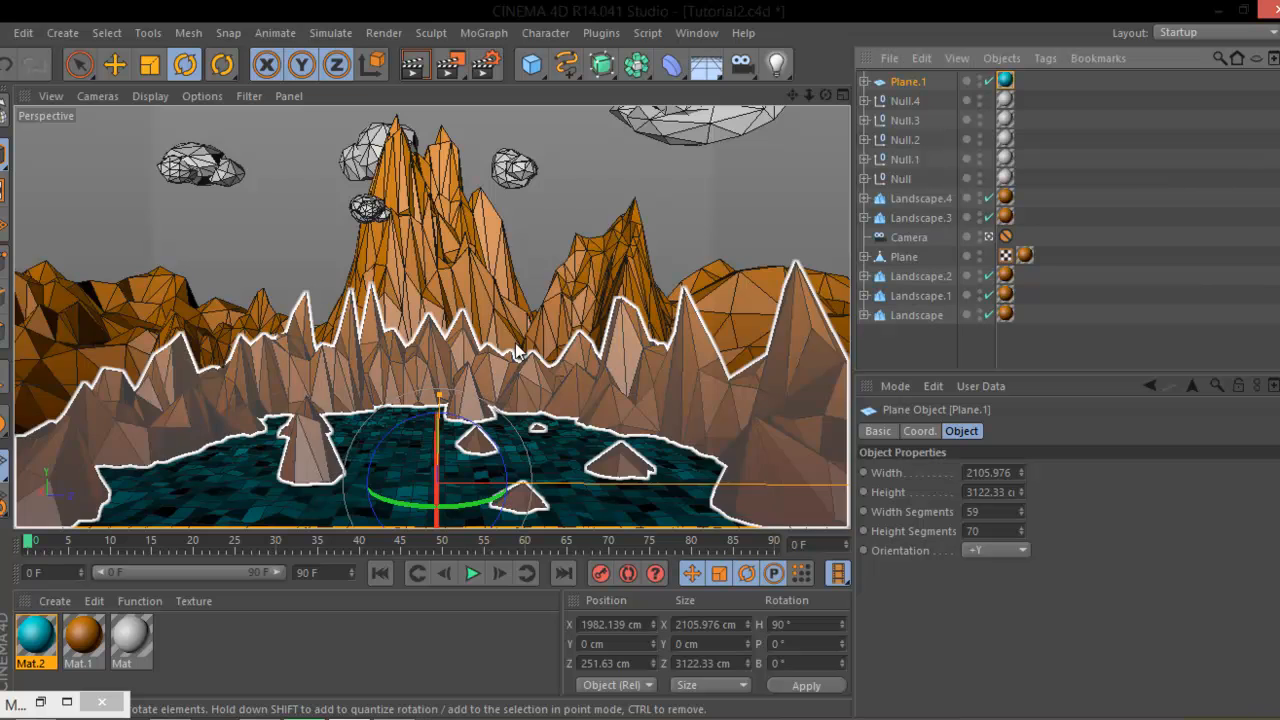
Step: Add a Physical Sky to the scene, stop the accidental Picture Viewer render and render the view instead
{"action": "left_click_drag", "start_coordinate": [710, 72], "coordinate": [936, 88]}
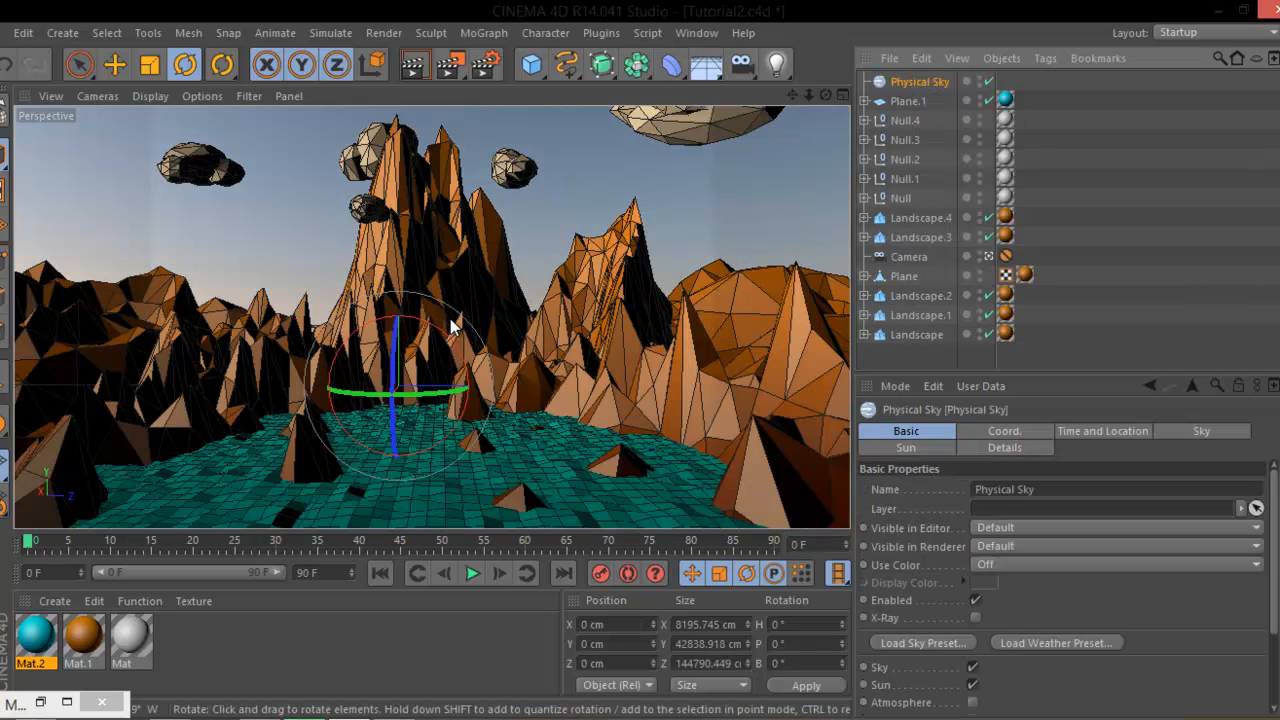
{"action": "left_click", "coordinate": [447, 65]}
{"action": "left_click", "coordinate": [1160, 14]}
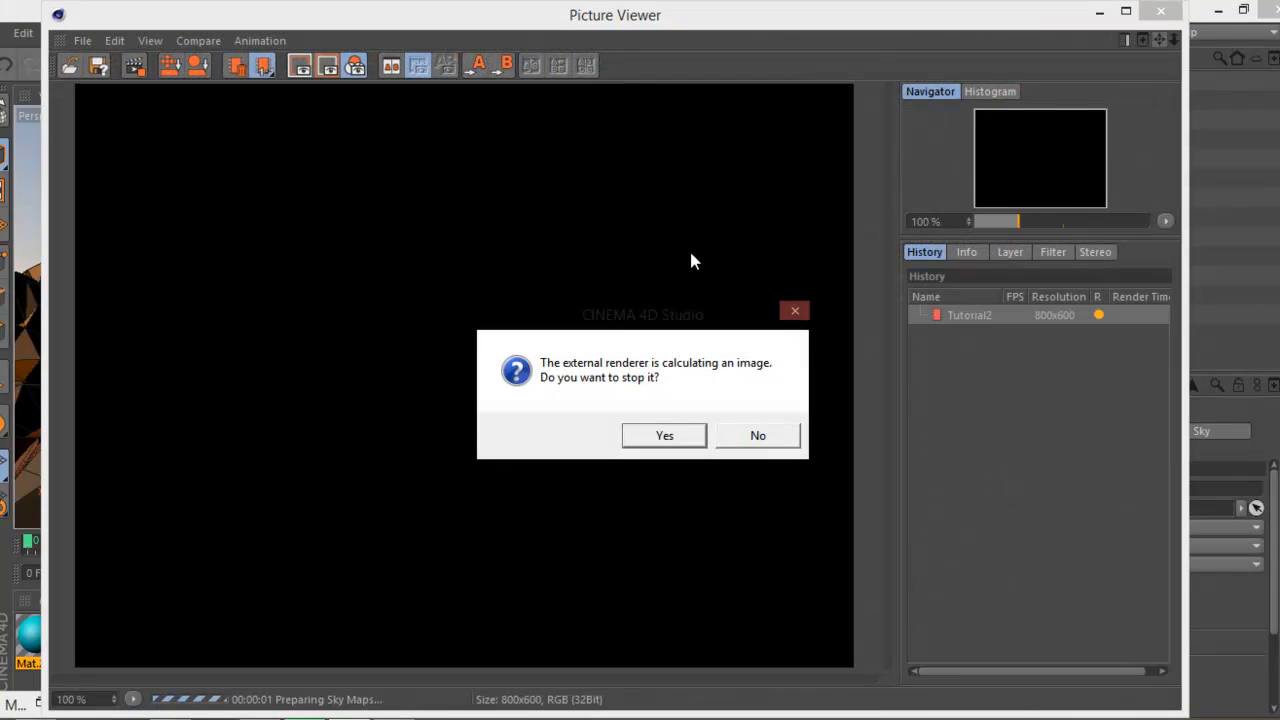
{"action": "left_click", "coordinate": [669, 437]}
{"action": "left_click", "coordinate": [427, 63]}
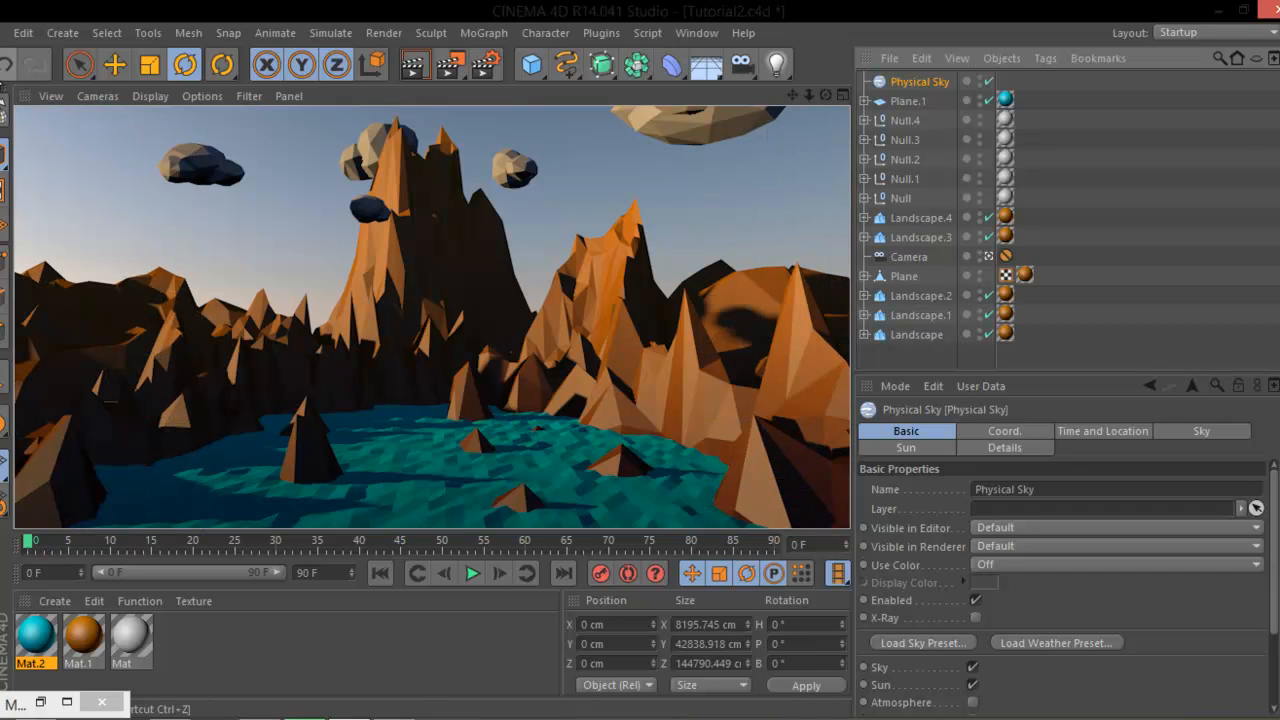
{"action": "left_click", "coordinate": [930, 84]}
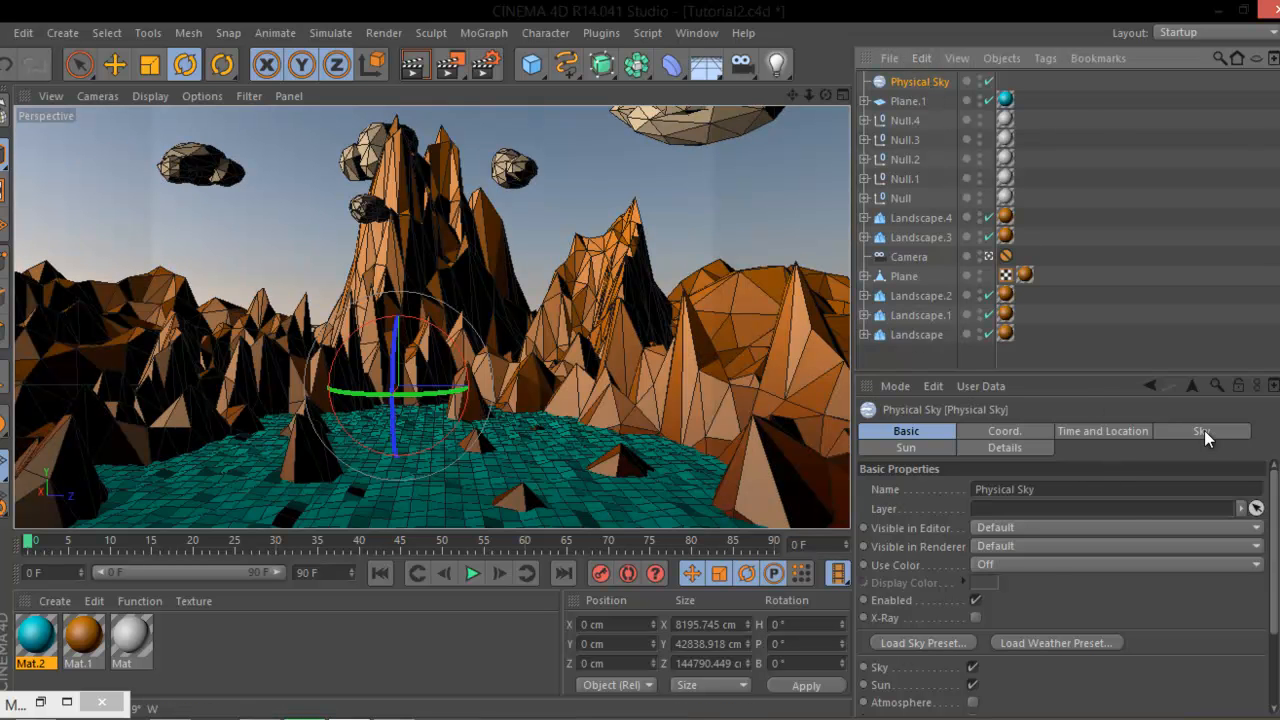
Step: Set the Physical Sky's sun hue correction to 100% and sun intensity to 150%, trying a sky hue adjustment in between
{"action": "left_click", "coordinate": [906, 448]}
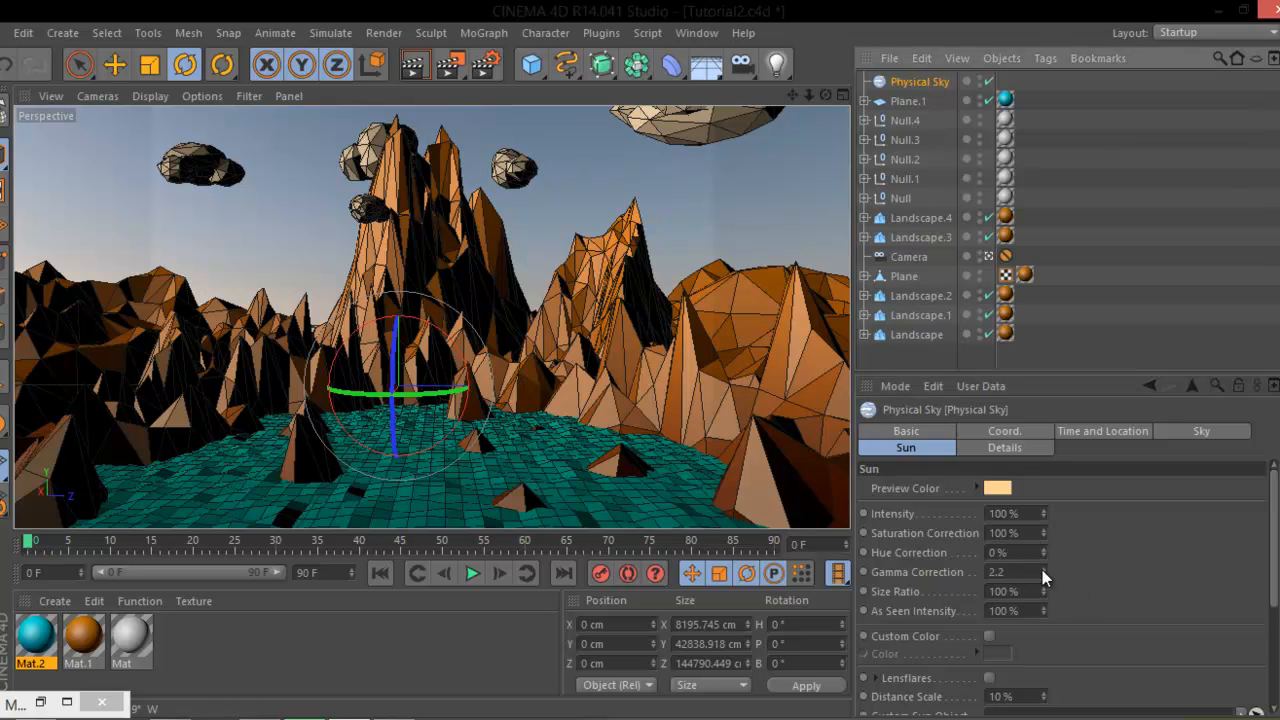
{"action": "mouse_move", "coordinate": [1043, 558]}
{"action": "left_mouse_down"}
{"action": "mouse_move", "coordinate": [1040, 514]}
{"action": "mouse_move", "coordinate": [1043, 535]}
{"action": "left_mouse_up"}
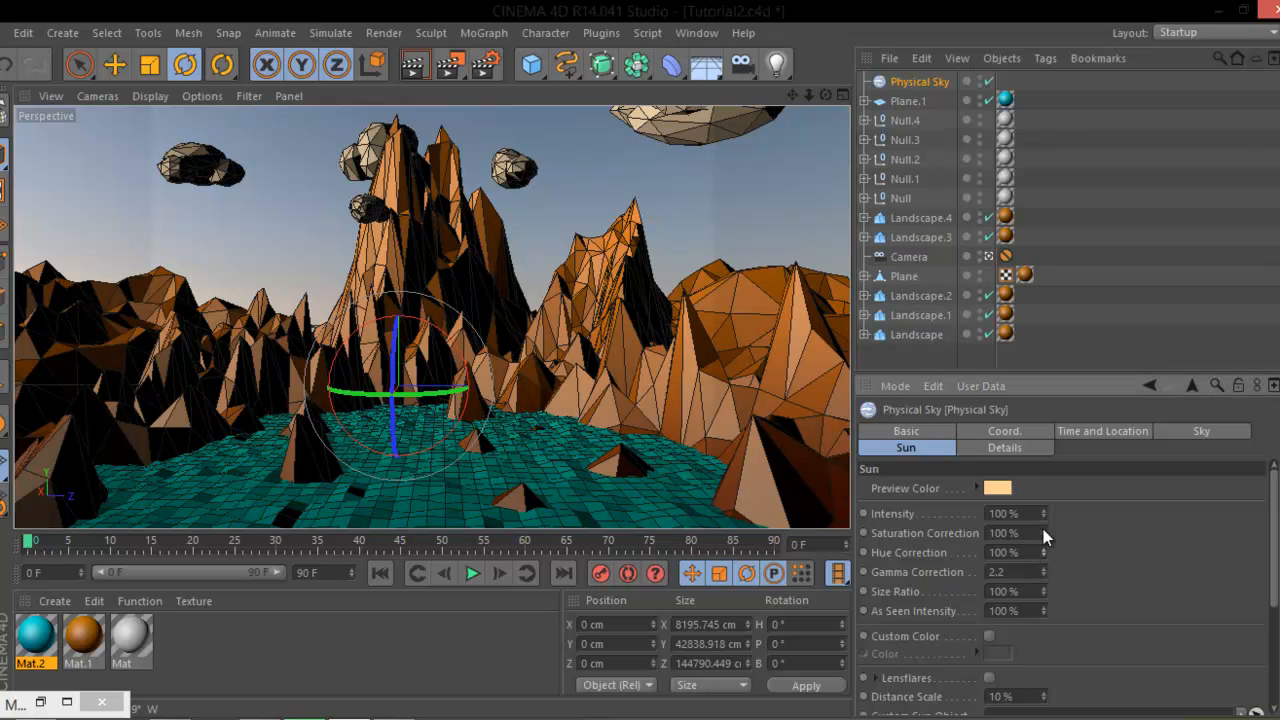
{"action": "left_click", "coordinate": [1186, 432]}
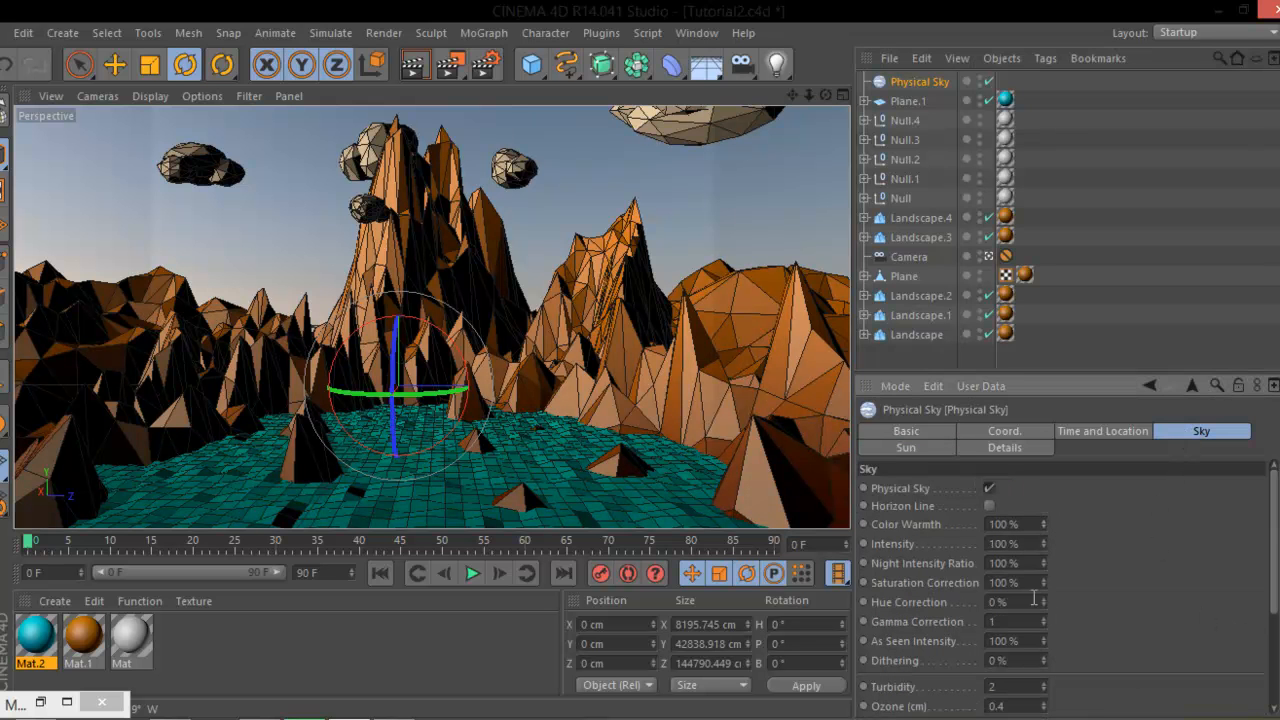
{"action": "left_click_drag", "start_coordinate": [1045, 606], "coordinate": [1045, 600]}
{"action": "left_click", "coordinate": [924, 448]}
{"action": "left_click_drag", "start_coordinate": [1043, 511], "coordinate": [1043, 517]}
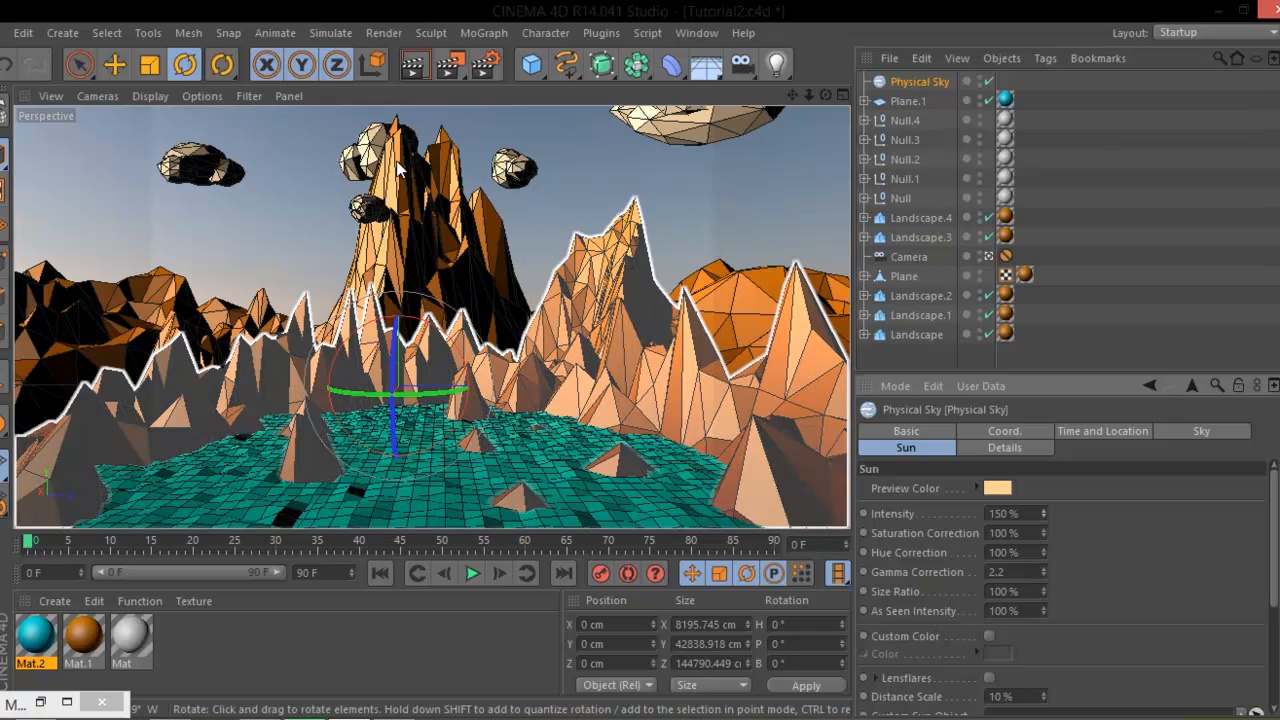
Step: Set the Physical Sky's date to 14 March 2015
{"action": "left_click", "coordinate": [1110, 431]}
{"action": "left_click", "coordinate": [1009, 490]}
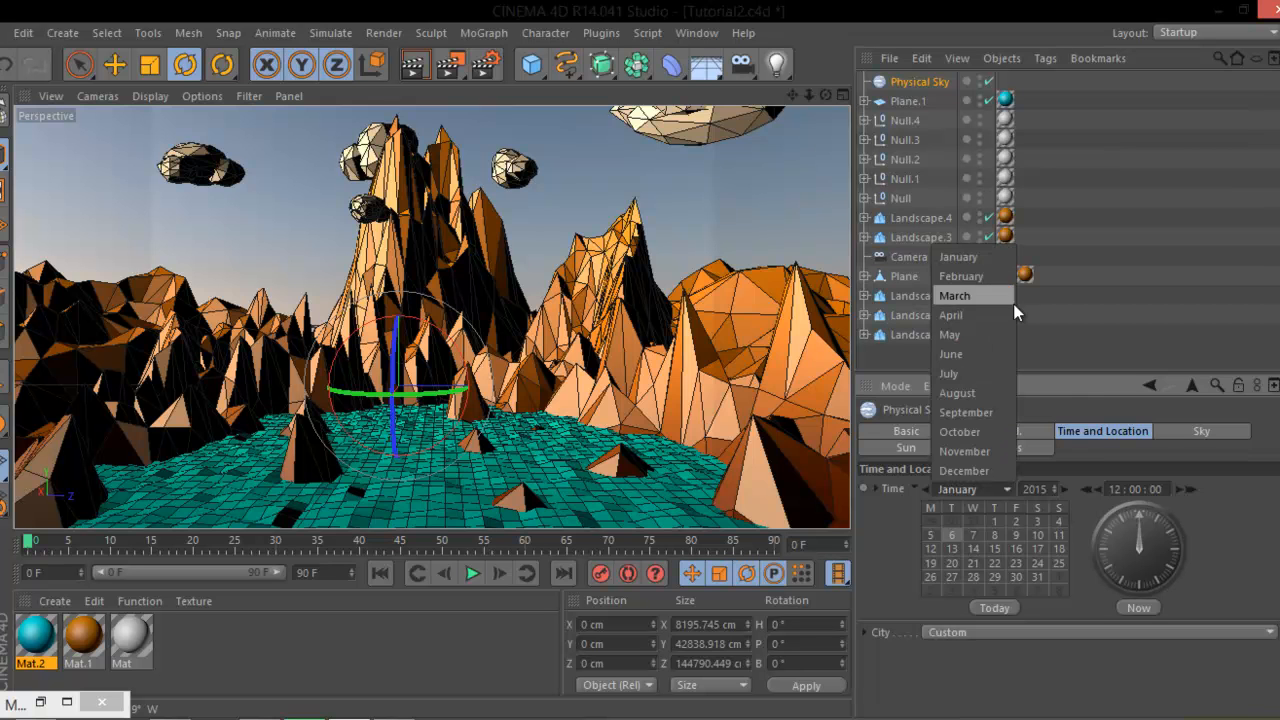
{"action": "left_click", "coordinate": [1004, 293]}
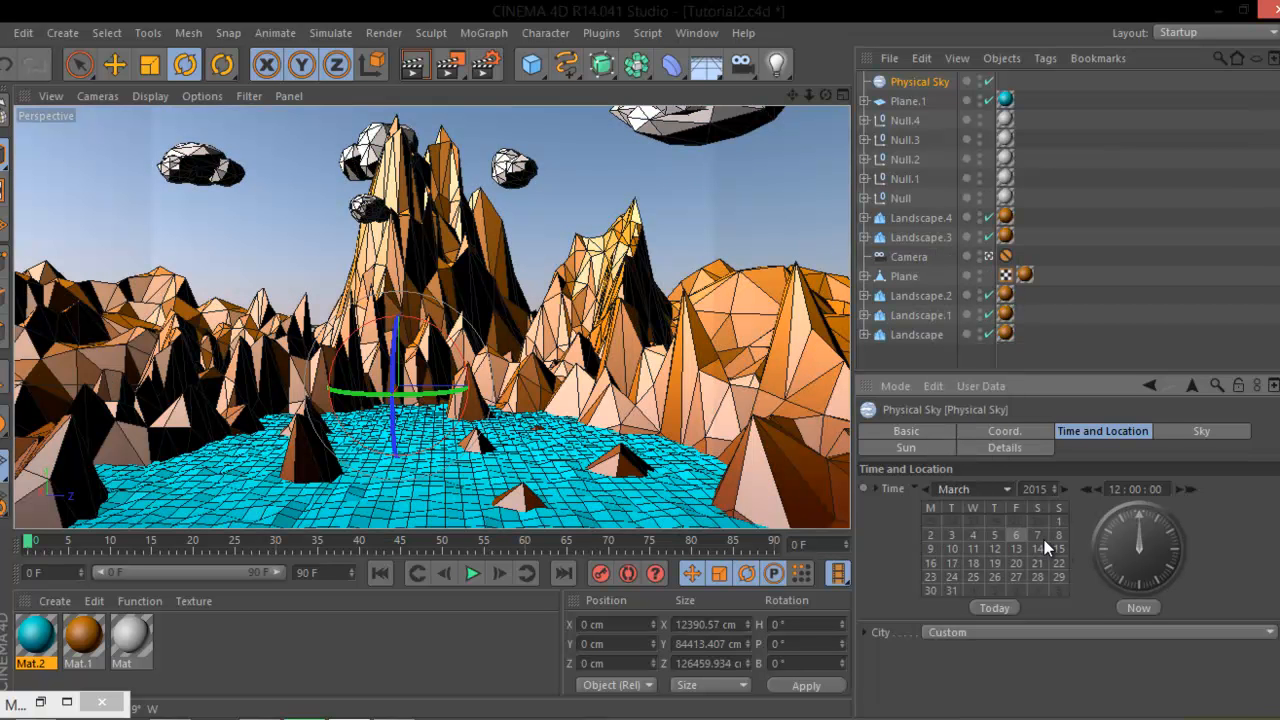
{"action": "left_click", "coordinate": [1052, 549]}
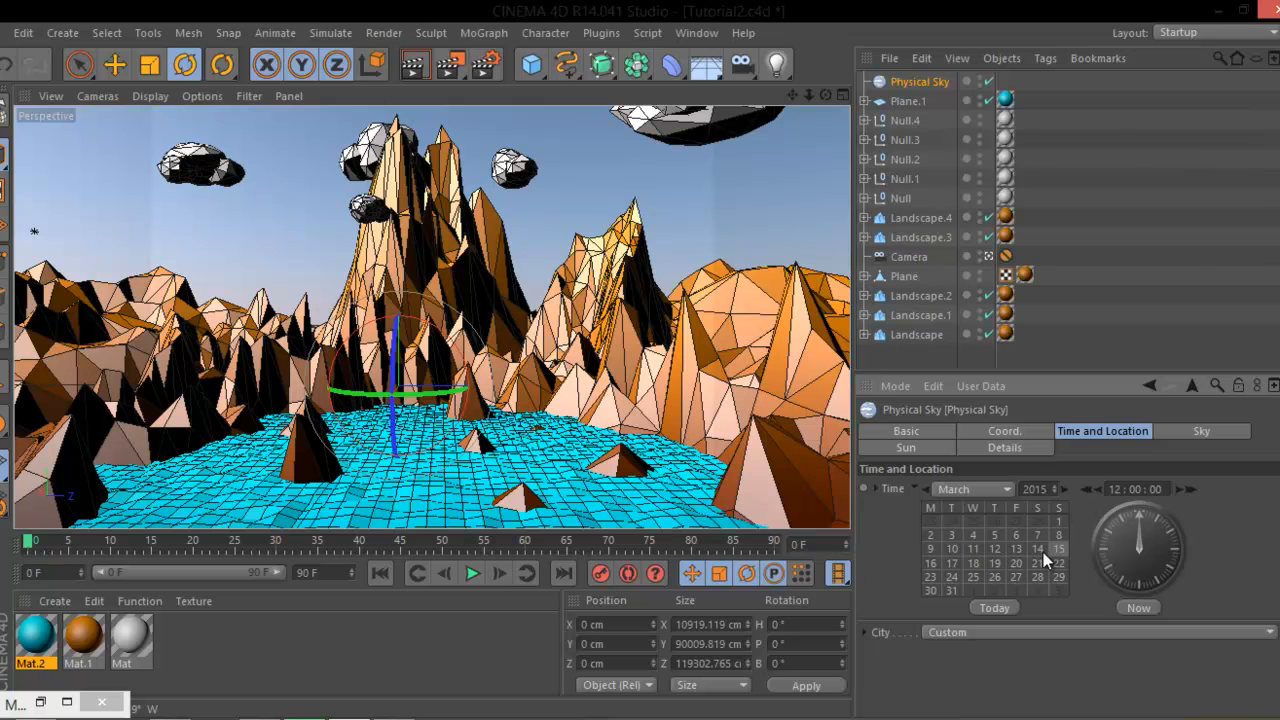
{"action": "left_click", "coordinate": [1037, 551]}
Step: Set the Physical Sky's time to 11:00:00 and render the view to check the lighting
{"action": "left_click", "coordinate": [1190, 489]}
{"action": "left_click", "coordinate": [1086, 489]}
{"action": "left_click", "coordinate": [1086, 489]}
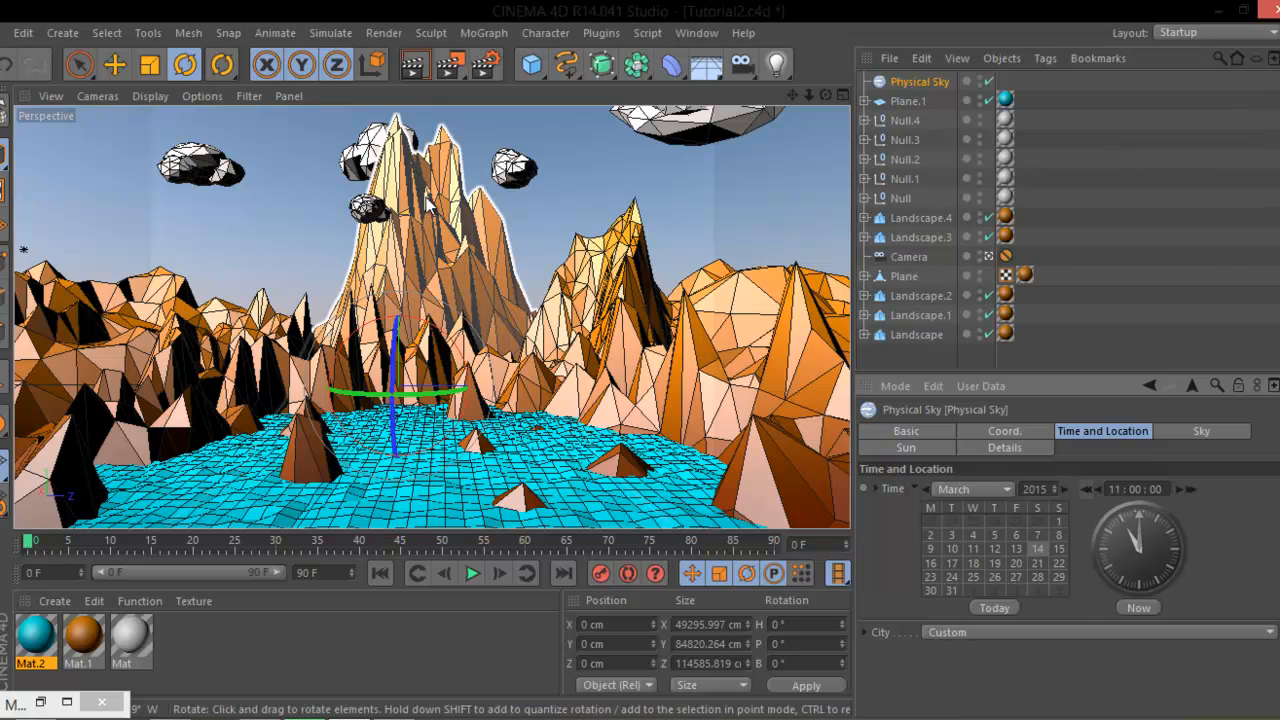
{"action": "left_click", "coordinate": [422, 68]}
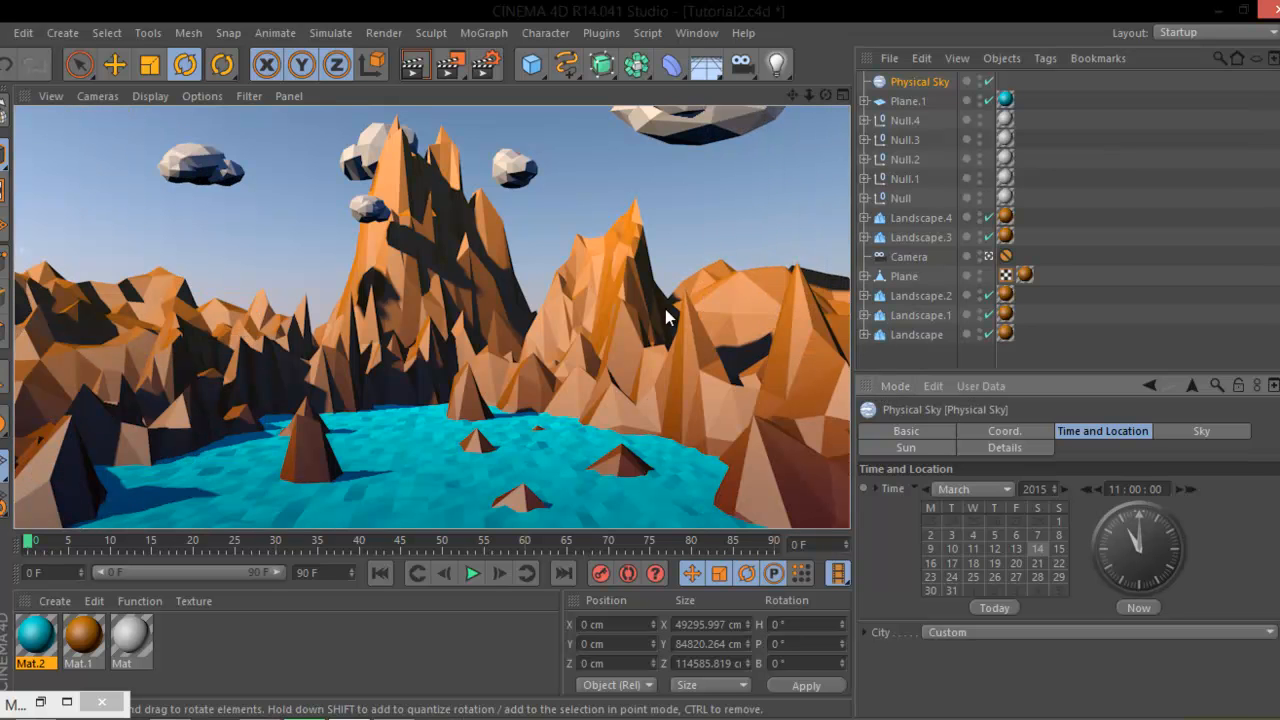
Step: Add a Polygon Reduction deformer under Plane.1, below the Displacer, with a reduction strength of 77%
{"action": "left_click", "coordinate": [906, 101]}
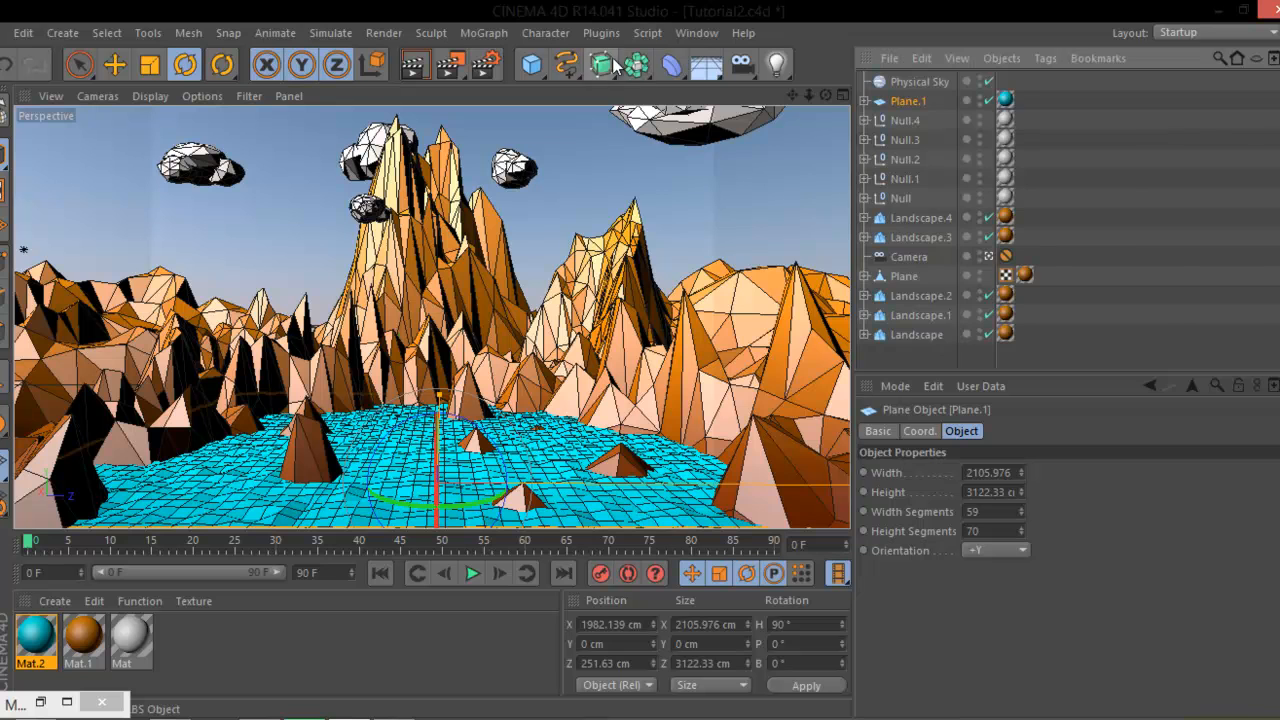
{"action": "left_click_drag", "start_coordinate": [672, 66], "coordinate": [1207, 288]}
{"action": "left_click_drag", "start_coordinate": [942, 80], "coordinate": [930, 143]}
{"action": "mouse_move", "coordinate": [1077, 472]}
{"action": "left_mouse_down"}
{"action": "mouse_move", "coordinate": [1079, 505]}
{"action": "mouse_move", "coordinate": [1078, 460]}
{"action": "mouse_move", "coordinate": [1077, 478]}
{"action": "left_mouse_up"}
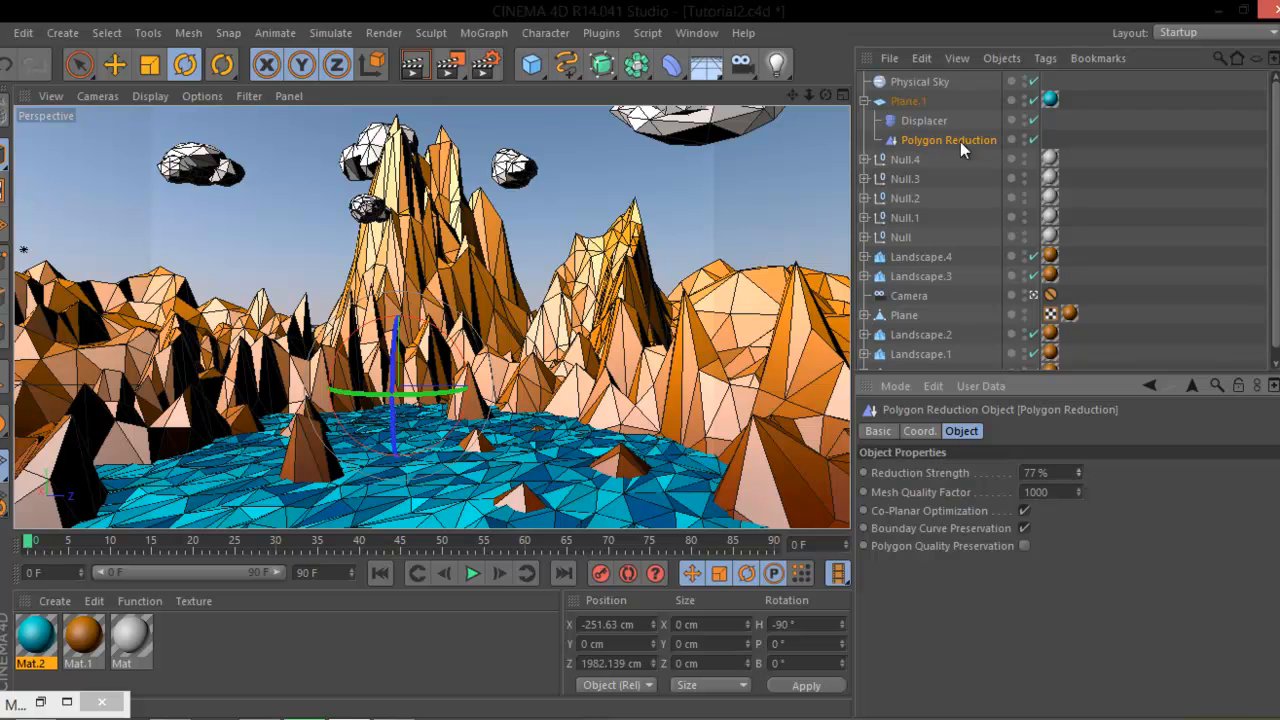
Step: Set the height of Plane.1's Displacer to 22 cm and save the project
{"action": "left_click", "coordinate": [941, 121]}
{"action": "mouse_move", "coordinate": [978, 513]}
{"action": "left_mouse_down"}
{"action": "mouse_move", "coordinate": [974, 491]}
{"action": "mouse_move", "coordinate": [984, 570]}
{"action": "mouse_move", "coordinate": [981, 522]}
{"action": "left_mouse_up"}
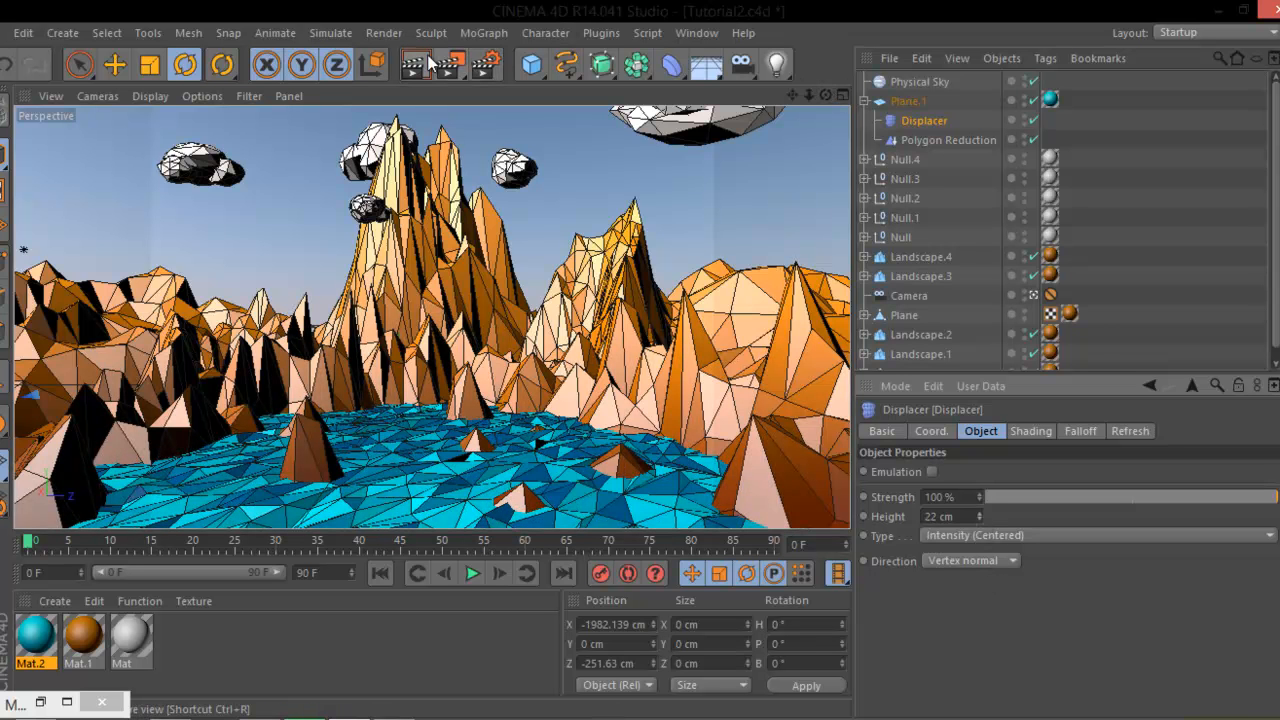
{"action": "left_click", "coordinate": [8, 32]}
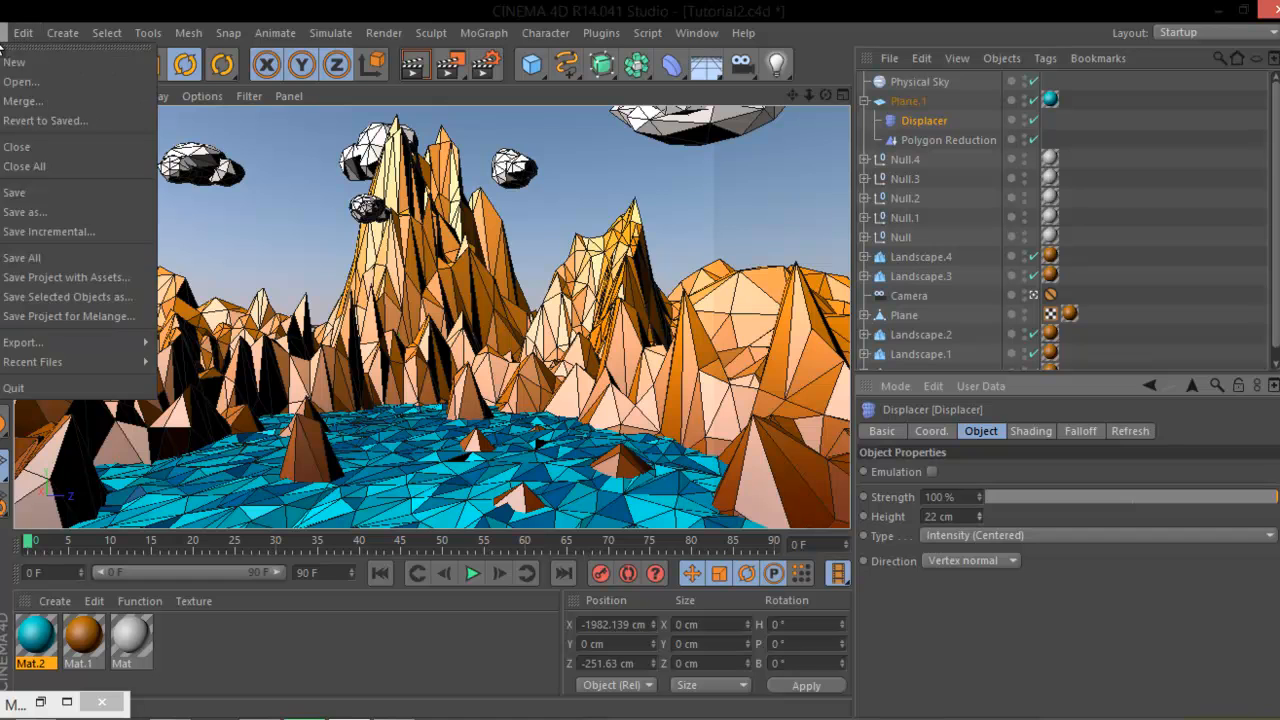
{"action": "left_click", "coordinate": [20, 194]}
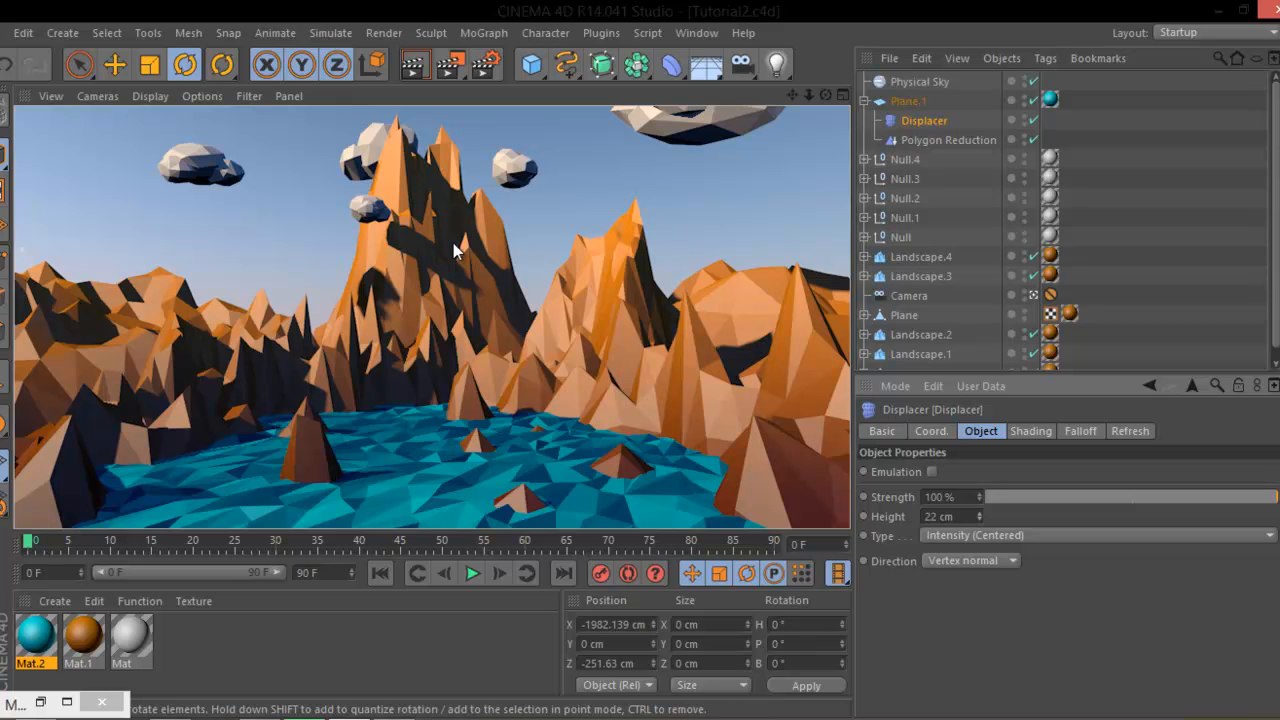
Step: Add the Ambient Occlusion and Global Illumination effects to the render settings and review their default options
{"action": "left_click", "coordinate": [485, 65]}
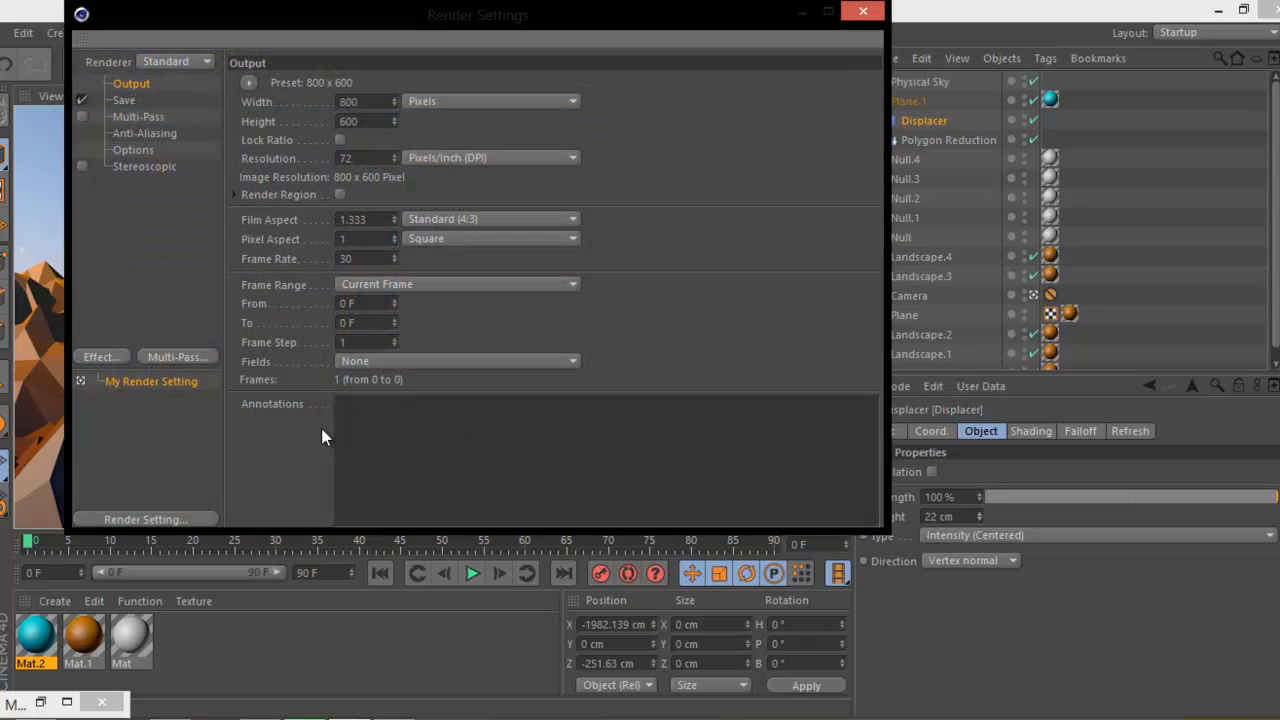
{"action": "left_click", "coordinate": [107, 358]}
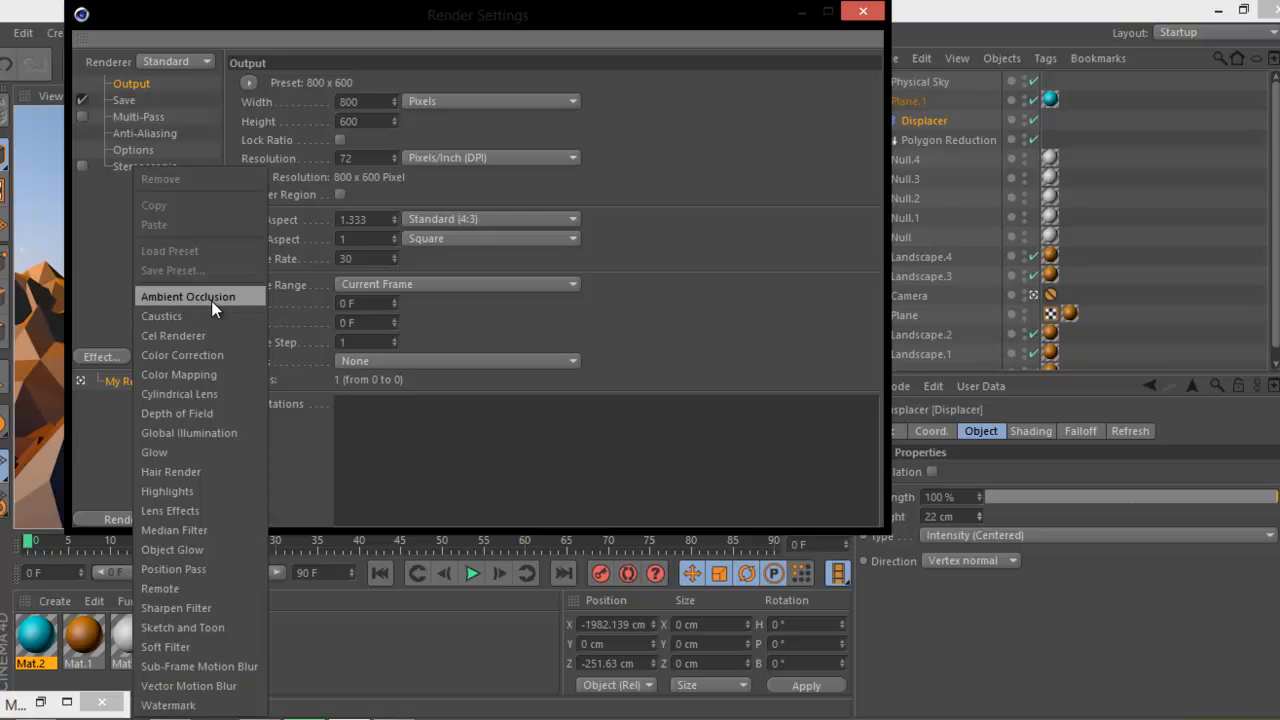
{"action": "left_click", "coordinate": [211, 300]}
{"action": "left_click", "coordinate": [91, 358]}
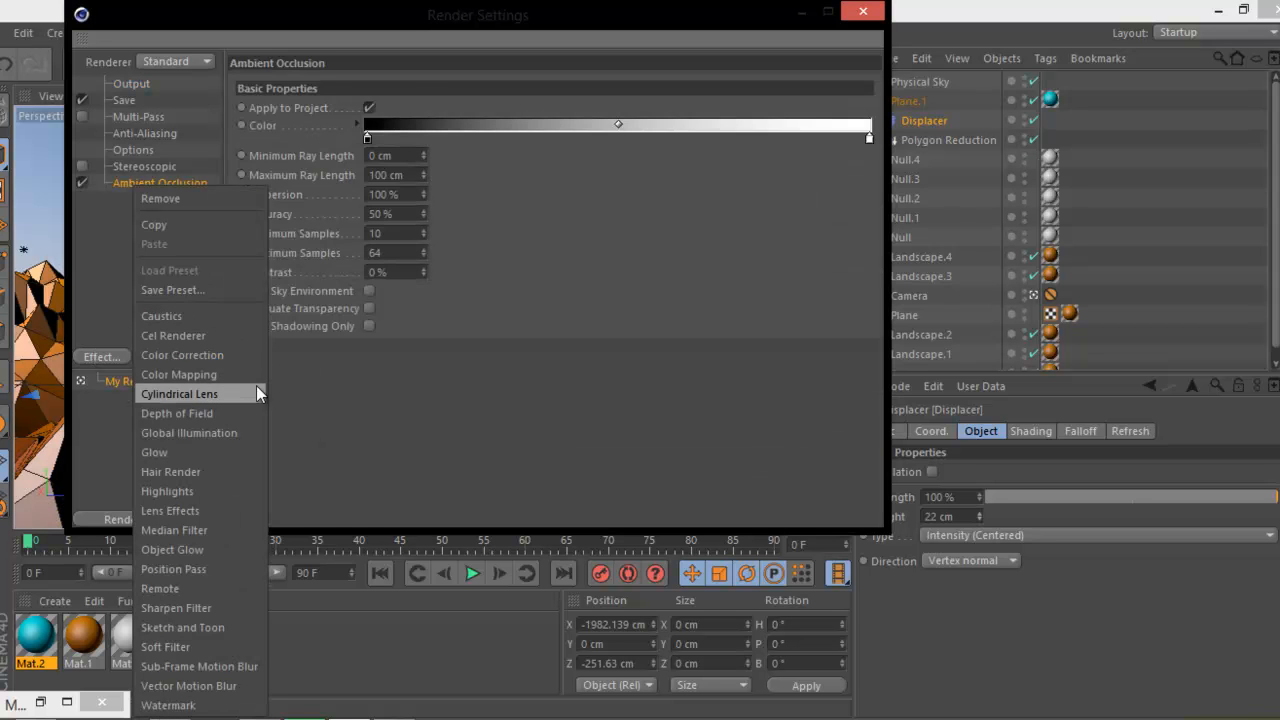
{"action": "left_click", "coordinate": [213, 429]}
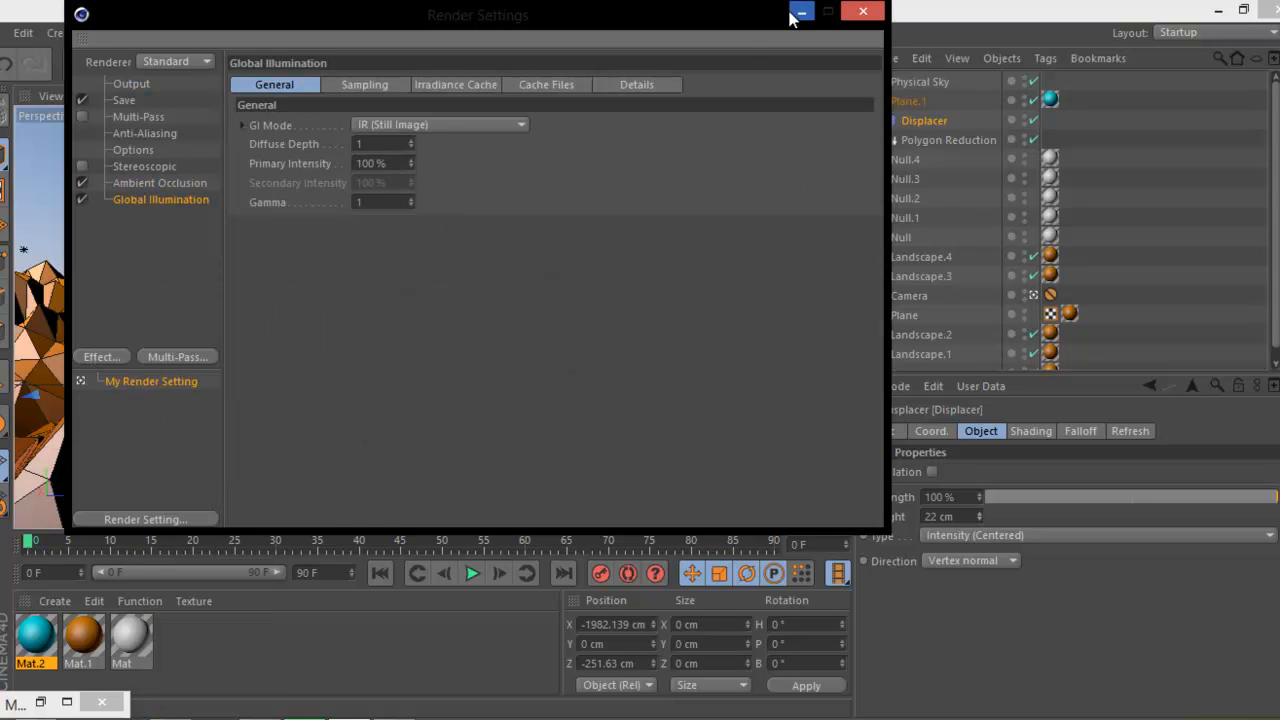
{"action": "left_click", "coordinate": [135, 186]}
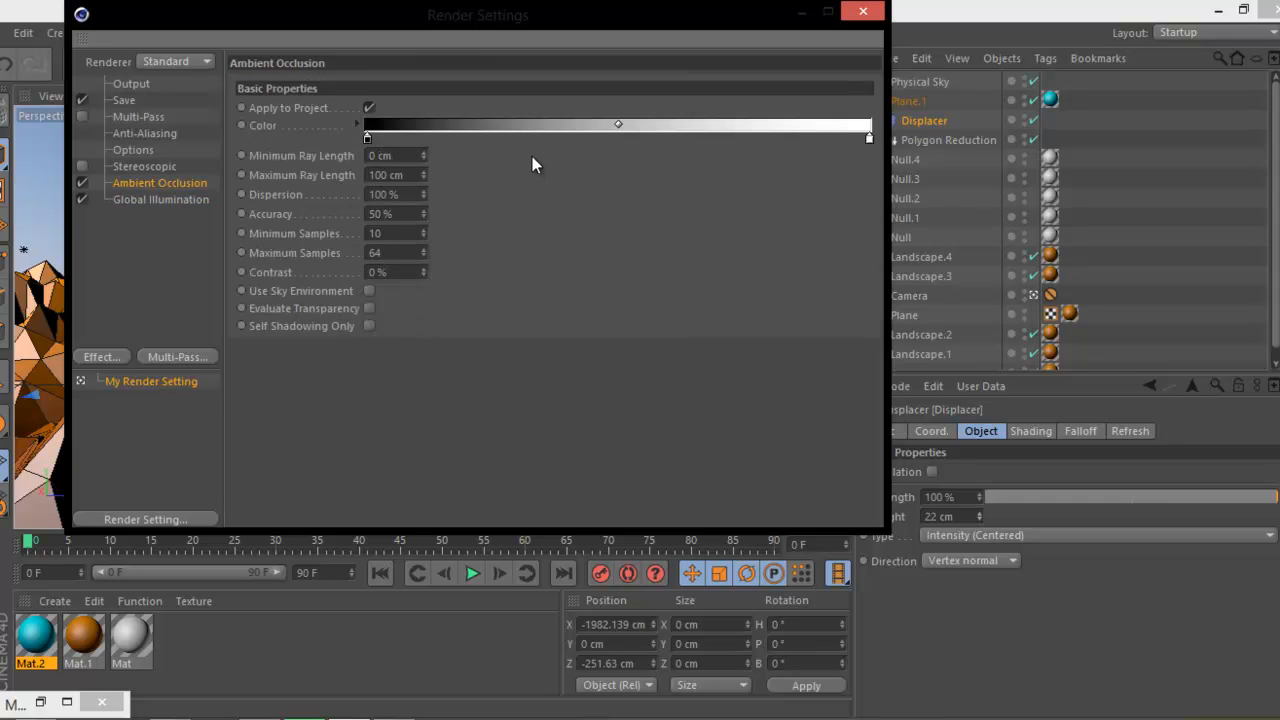
{"action": "left_click", "coordinate": [168, 200]}
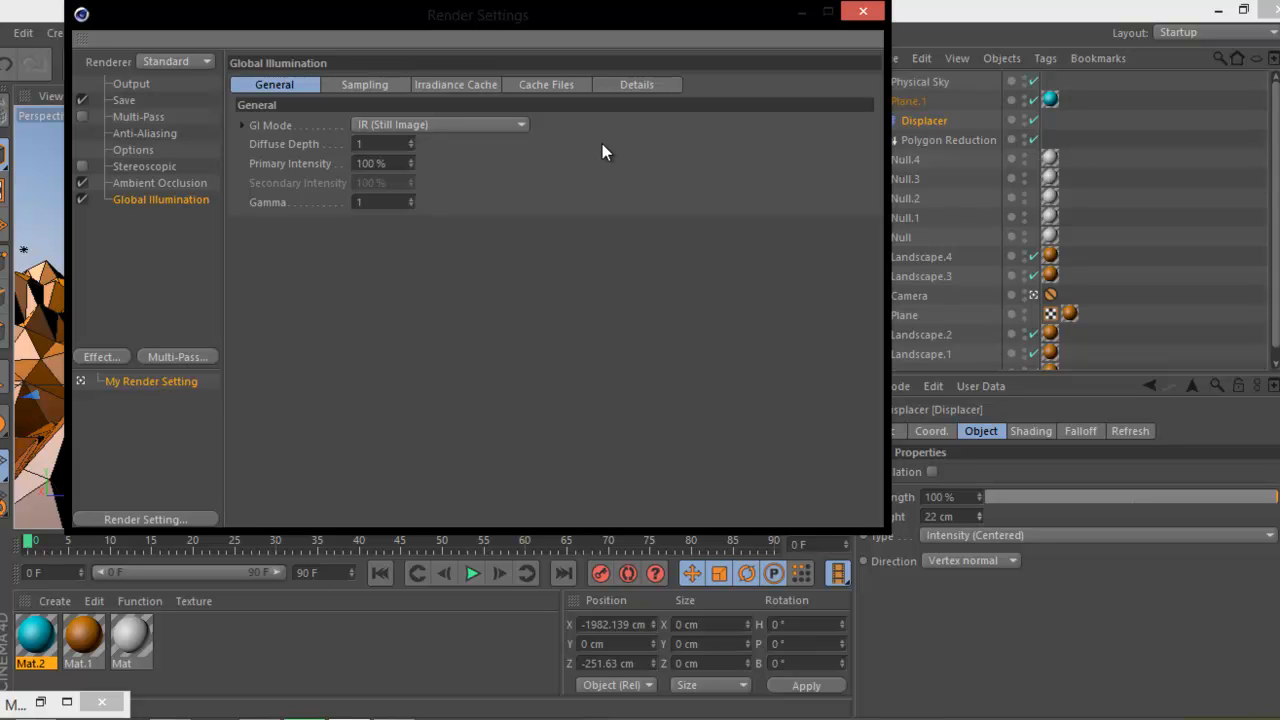
{"action": "left_click", "coordinate": [803, 13]}
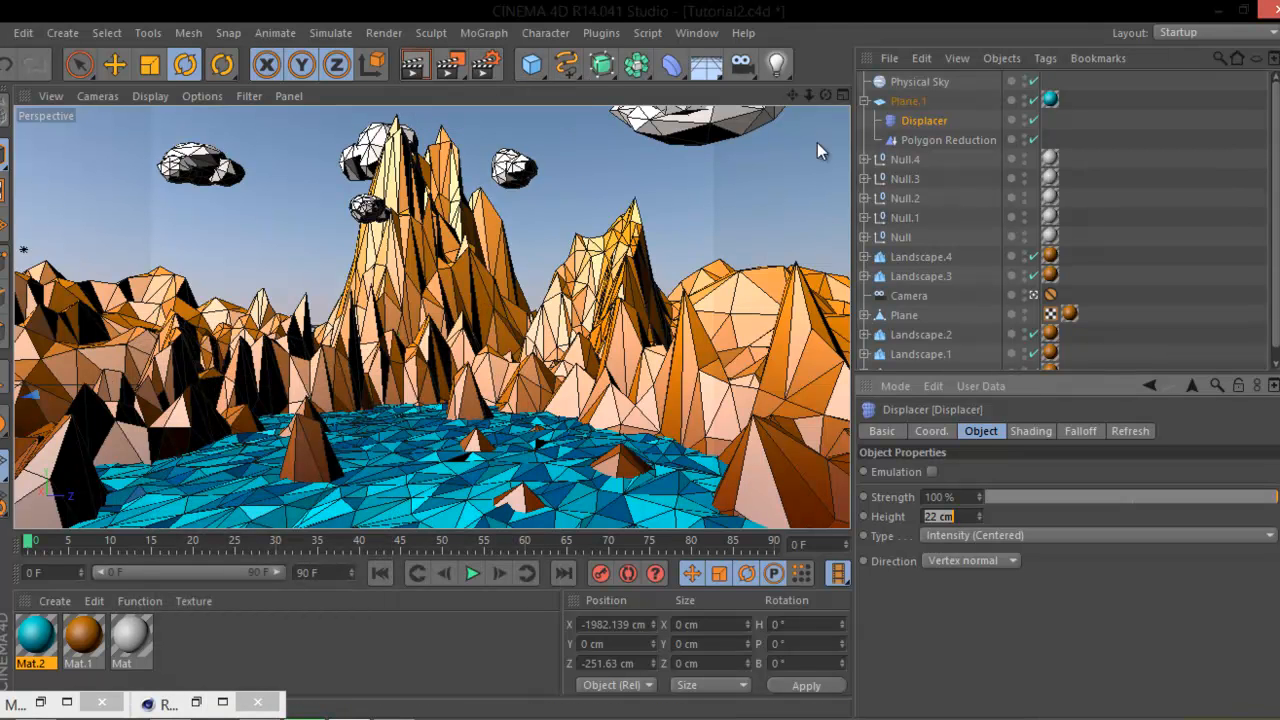
Step: Collapse the Plane.1 hierarchy, render the view with the new effects and save the project
{"action": "left_click", "coordinate": [864, 101]}
{"action": "left_click", "coordinate": [2, 36]}
{"action": "left_click", "coordinate": [271, 186]}
{"action": "left_click", "coordinate": [420, 63]}
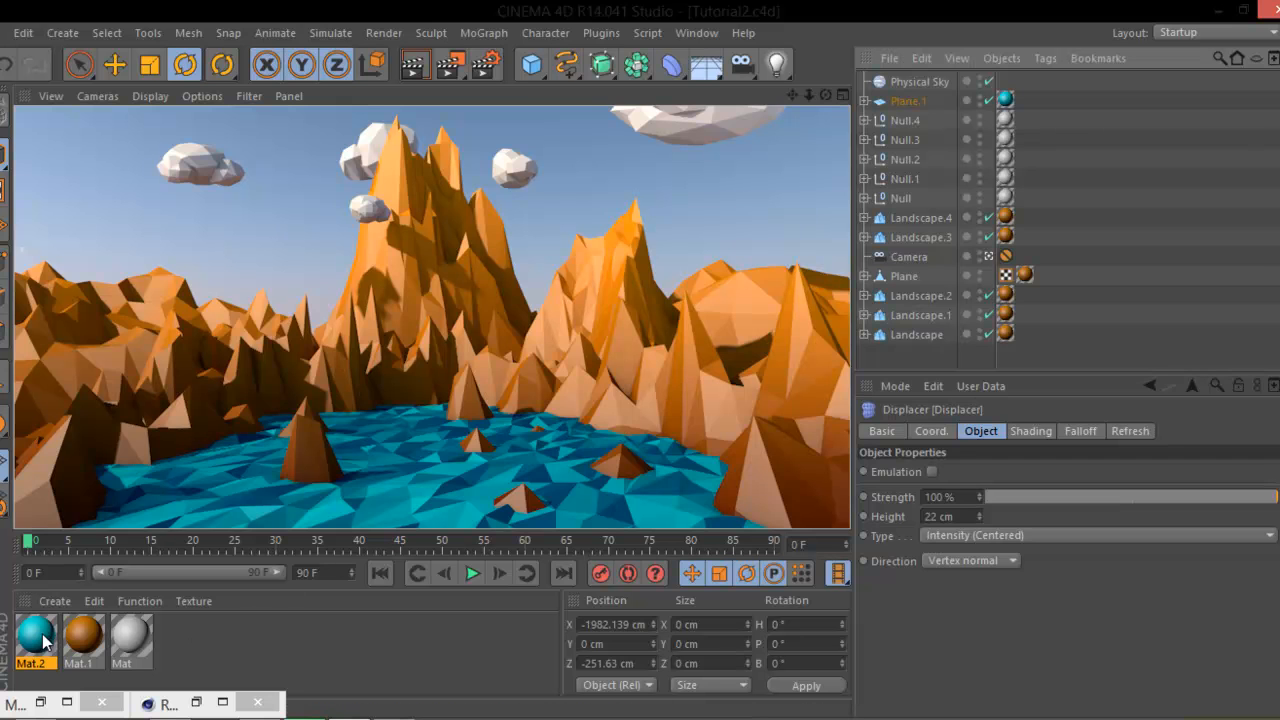
{"action": "left_click", "coordinate": [4, 32]}
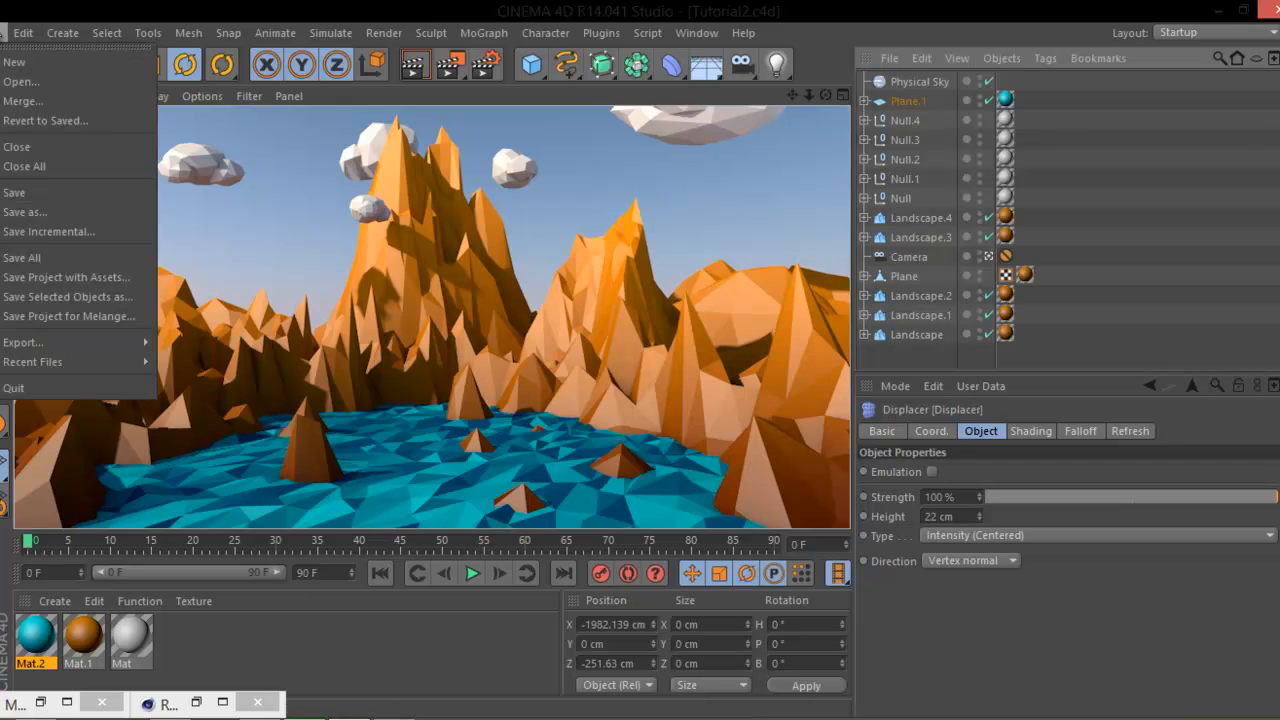
{"action": "left_click", "coordinate": [37, 202]}
Step: Sharpen the specular highlight of the water material Mat.2 to a width of 10% and a height of 74%
{"action": "double_click", "coordinate": [35, 635]}
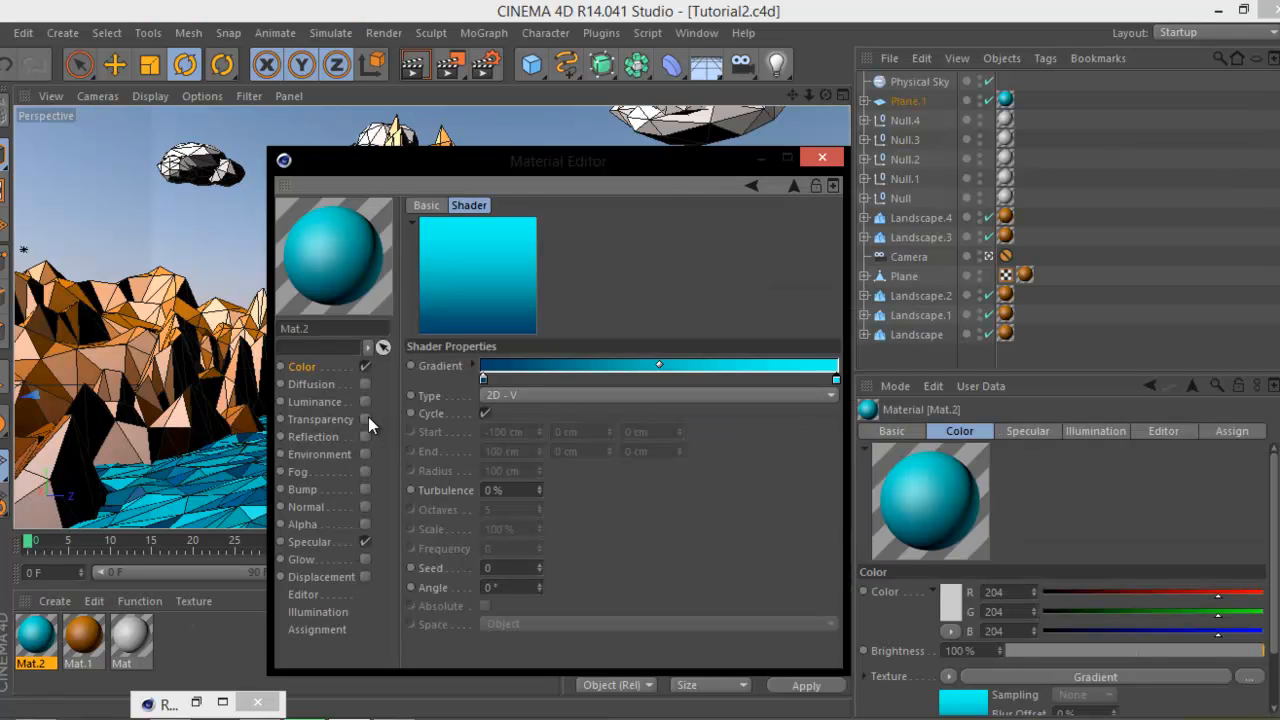
{"action": "left_click", "coordinate": [321, 542]}
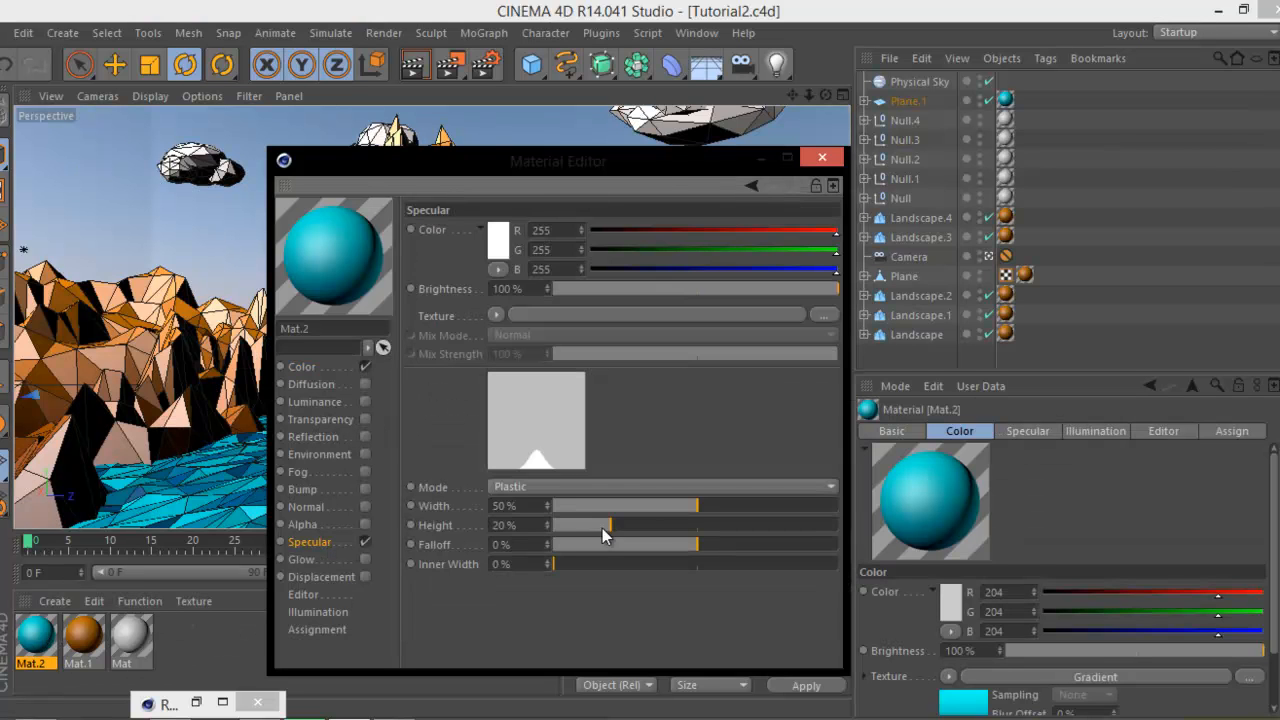
{"action": "left_click_drag", "start_coordinate": [691, 505], "coordinate": [816, 537]}
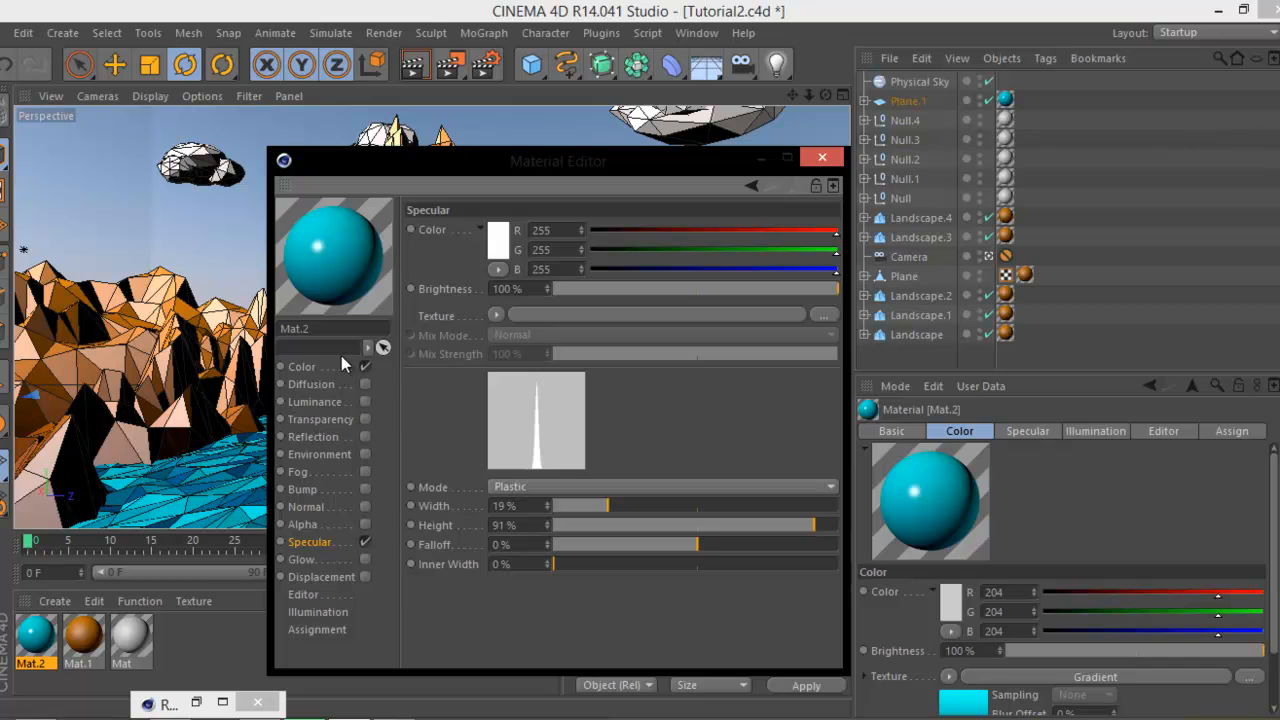
{"action": "left_click_drag", "start_coordinate": [607, 506], "coordinate": [576, 508]}
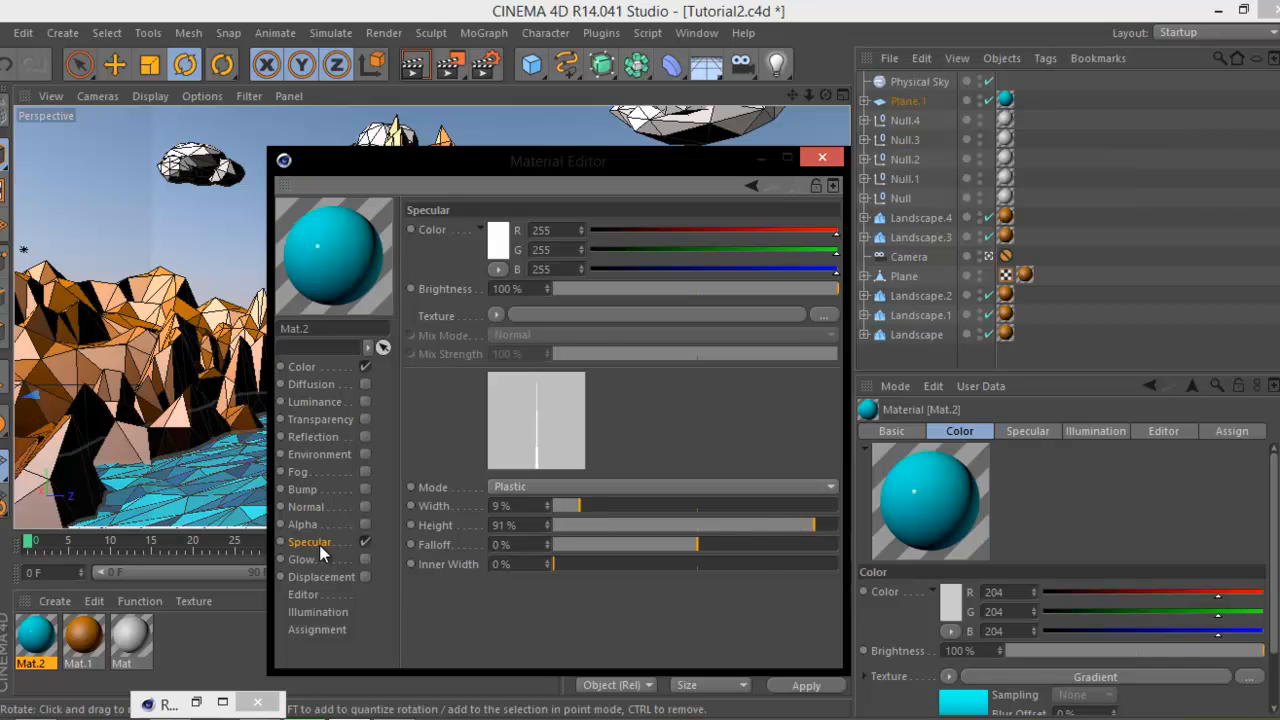
{"action": "left_click_drag", "start_coordinate": [808, 524], "coordinate": [765, 525]}
{"action": "left_click_drag", "start_coordinate": [586, 505], "coordinate": [781, 502]}
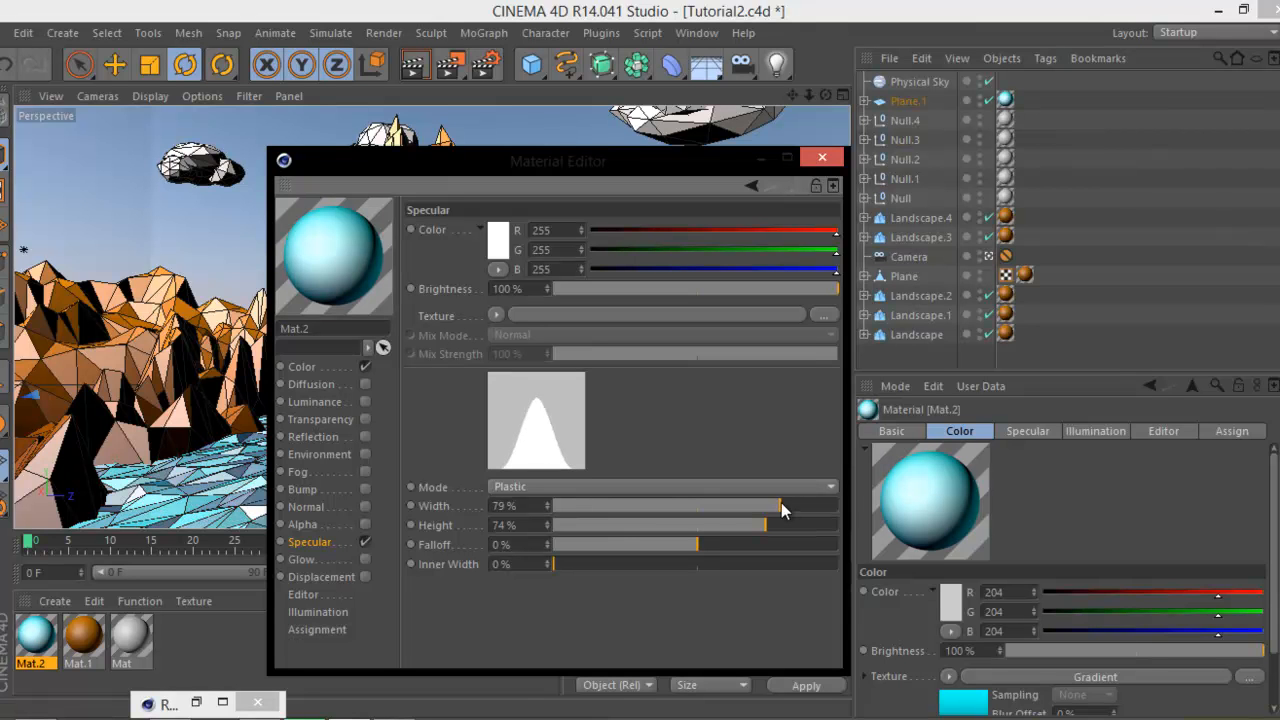
{"action": "left_click_drag", "start_coordinate": [781, 502], "coordinate": [582, 505]}
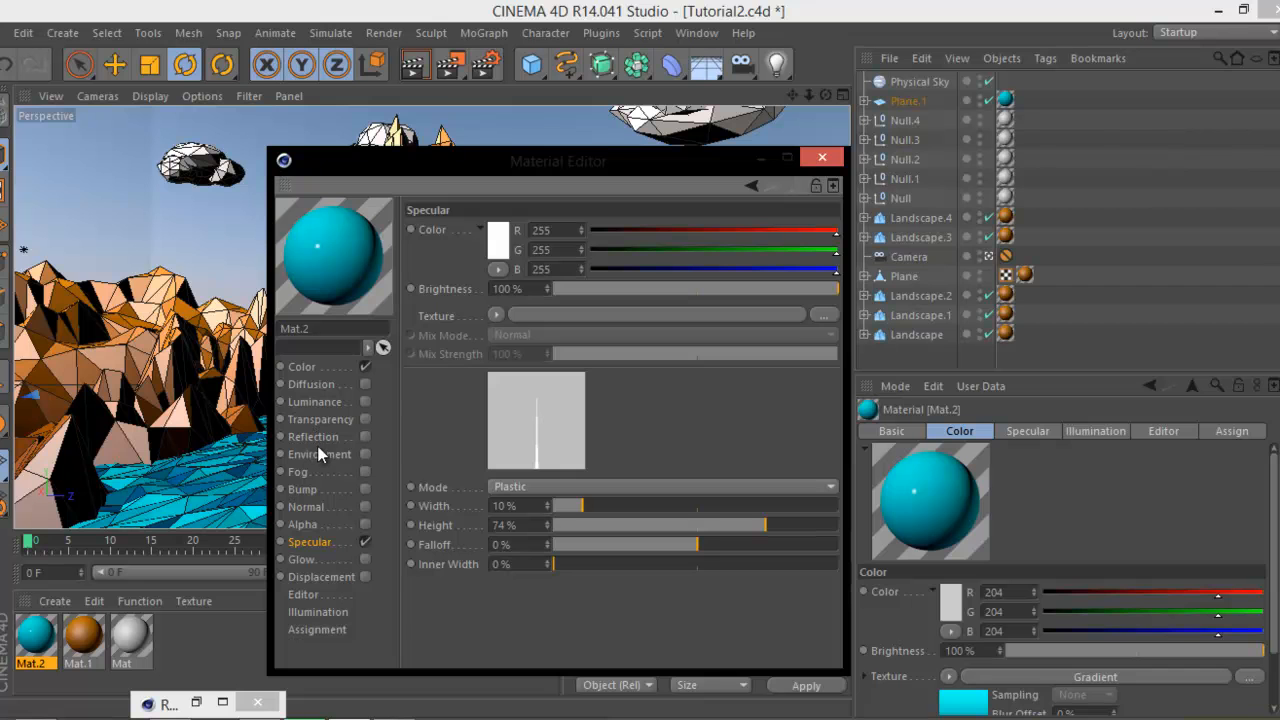
Step: Enable transparency on Mat.2 and set its brightness to 63%
{"action": "left_click", "coordinate": [366, 419]}
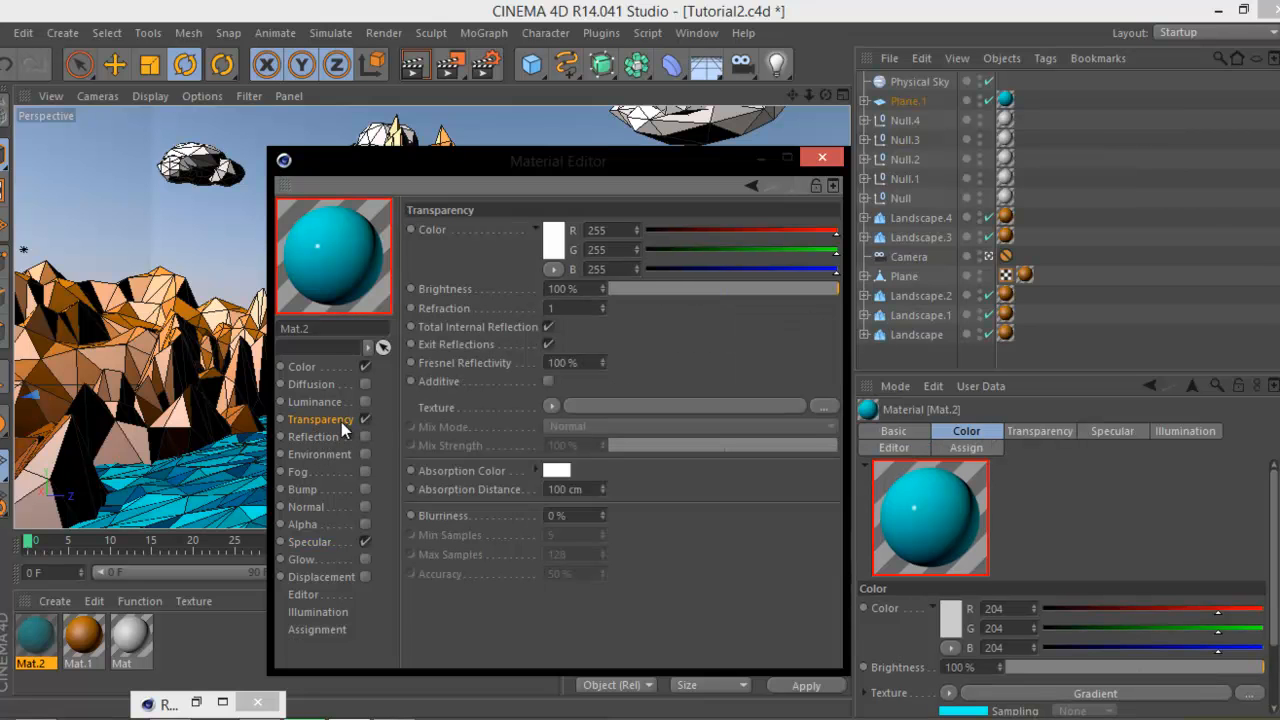
{"action": "left_click", "coordinate": [754, 289]}
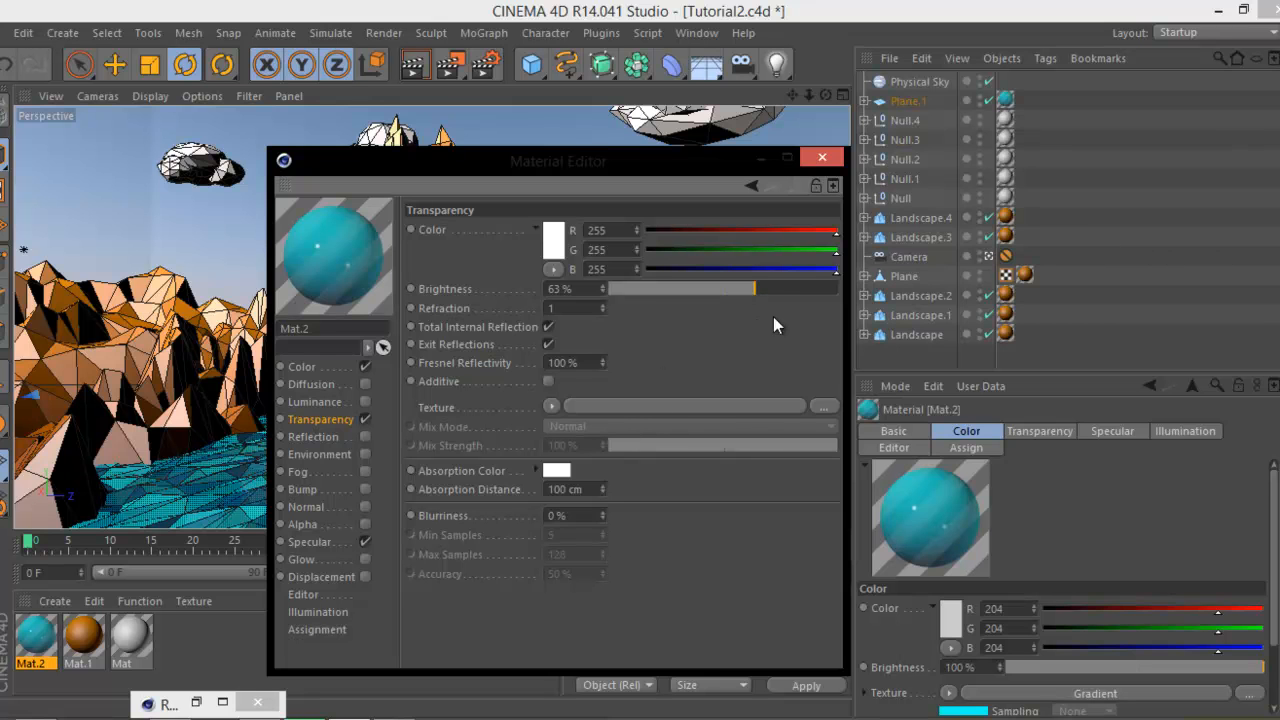
Step: Set Mat.2's transparency brightness to 60% and its blurriness to 1%
{"action": "left_click_drag", "start_coordinate": [755, 289], "coordinate": [748, 289]}
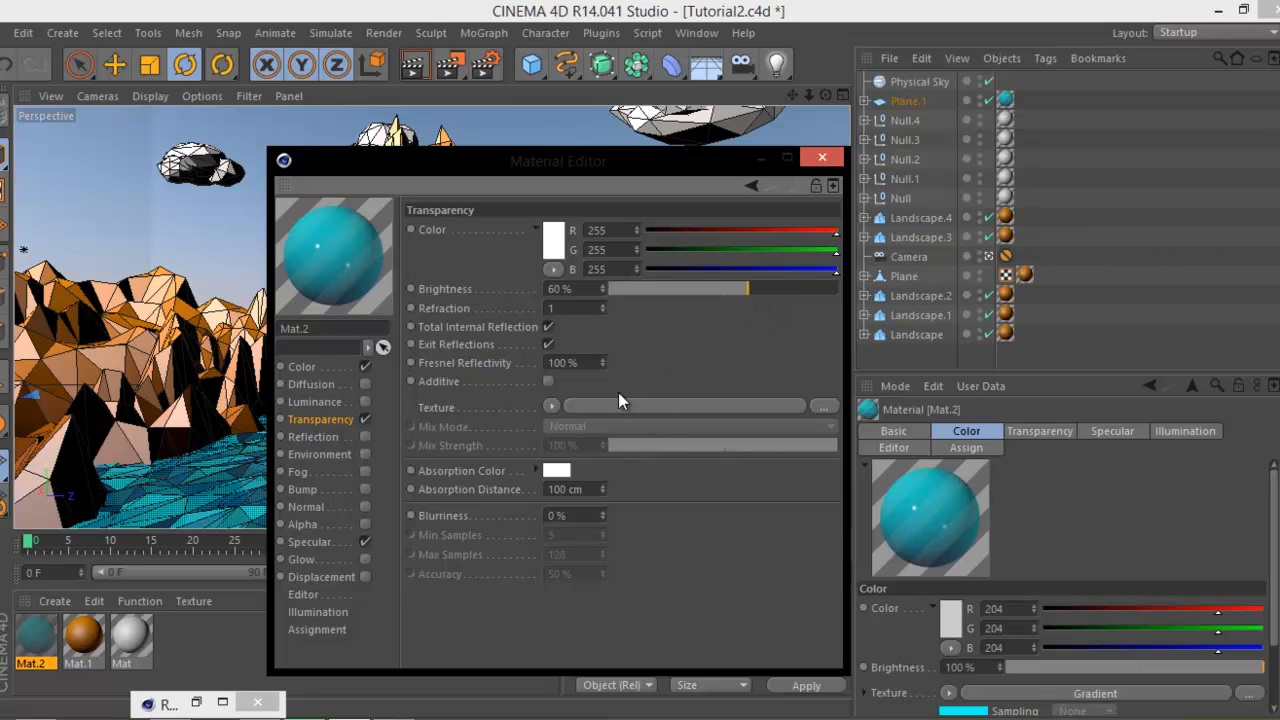
{"action": "left_click", "coordinate": [604, 512]}
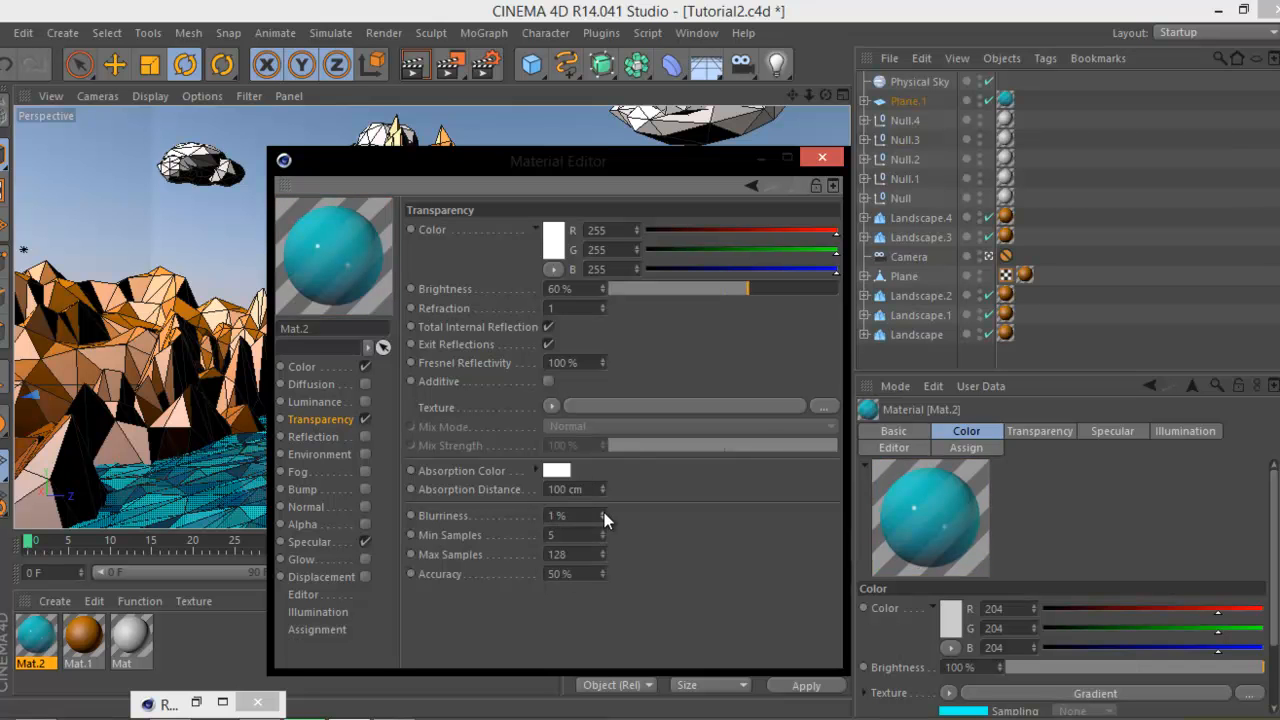
{"action": "left_click", "coordinate": [762, 159]}
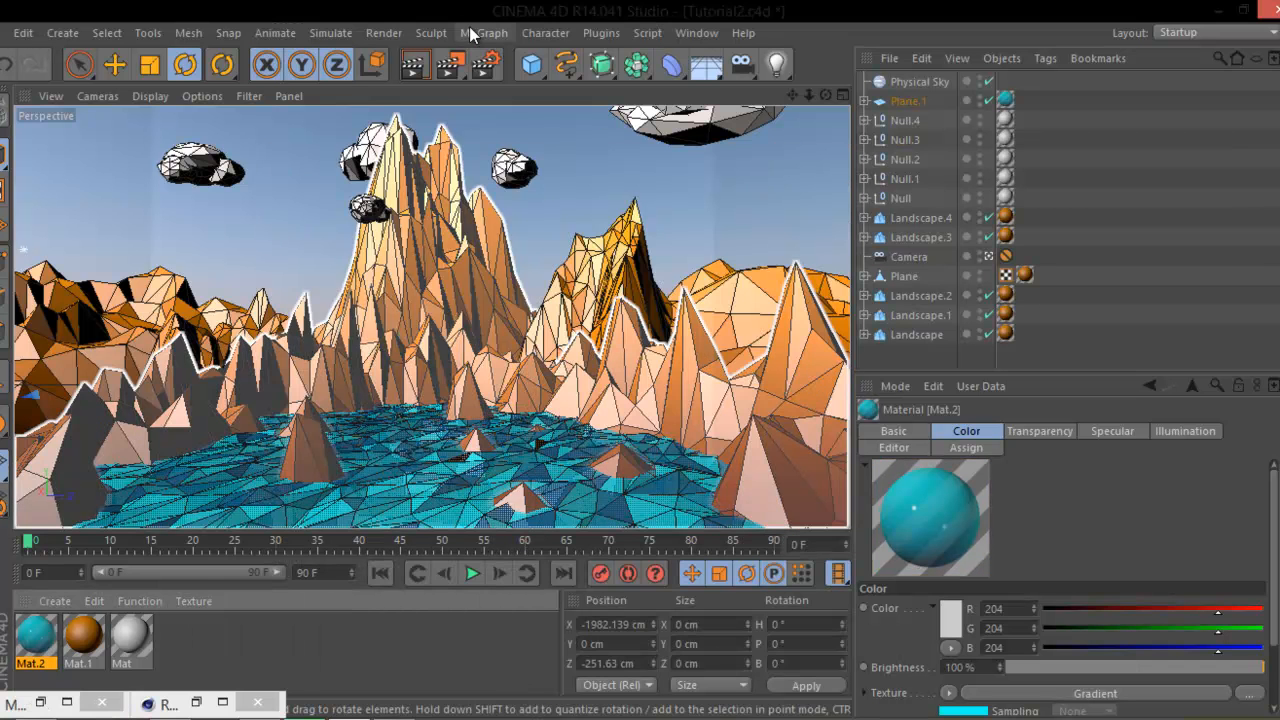
Step: Start a test render of the view, and switch the viewport display to Gouraud Shading without lines
{"action": "left_click", "coordinate": [424, 67]}
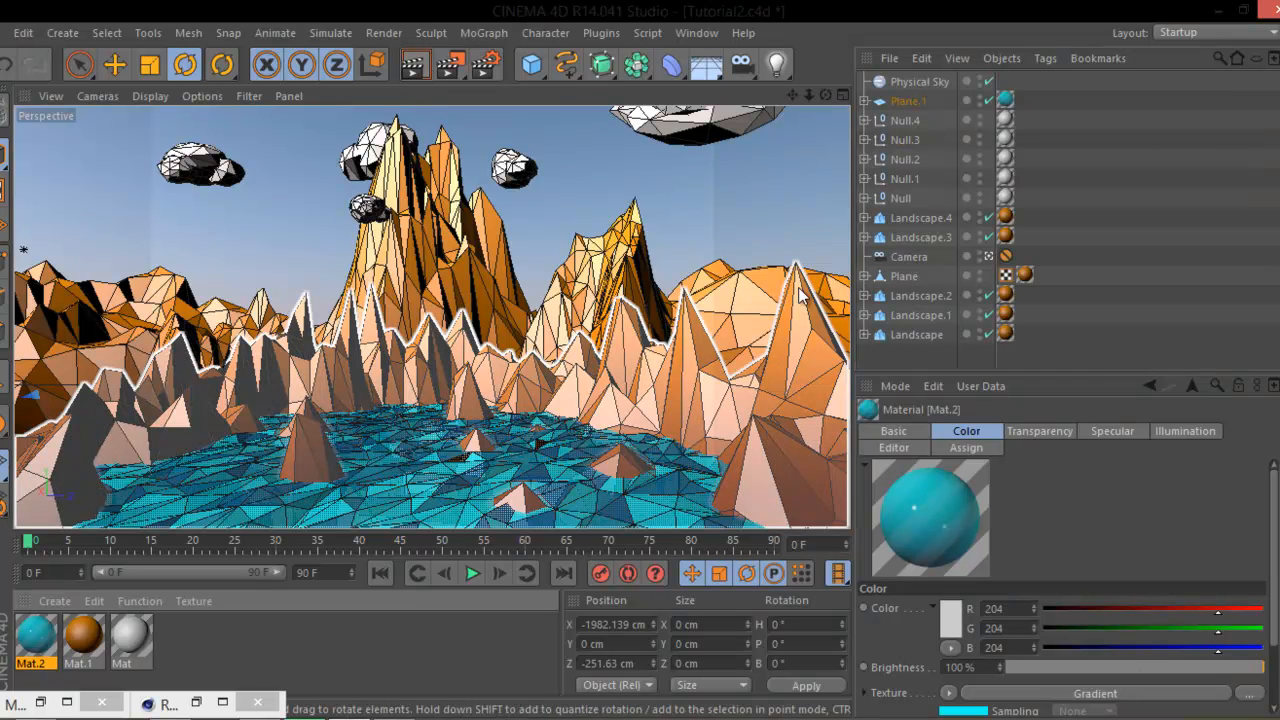
{"action": "left_click", "coordinate": [151, 96]}
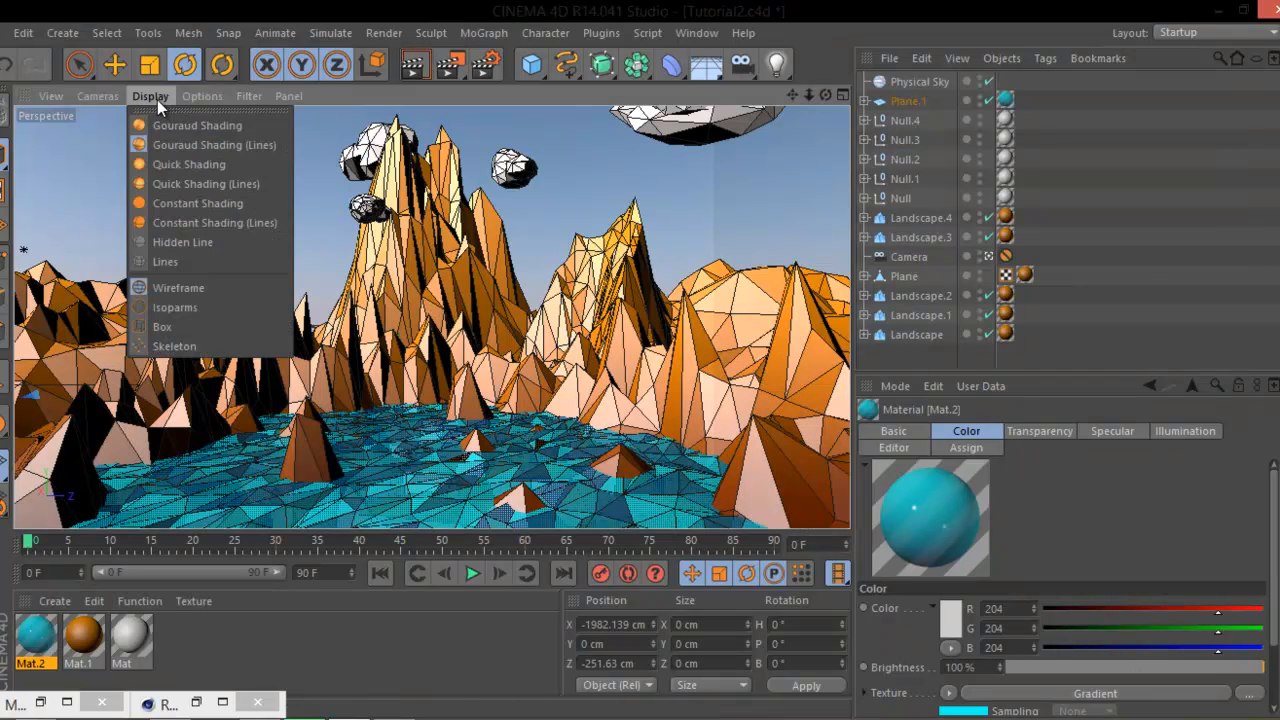
{"action": "left_click", "coordinate": [214, 126]}
{"action": "left_click", "coordinate": [762, 185]}
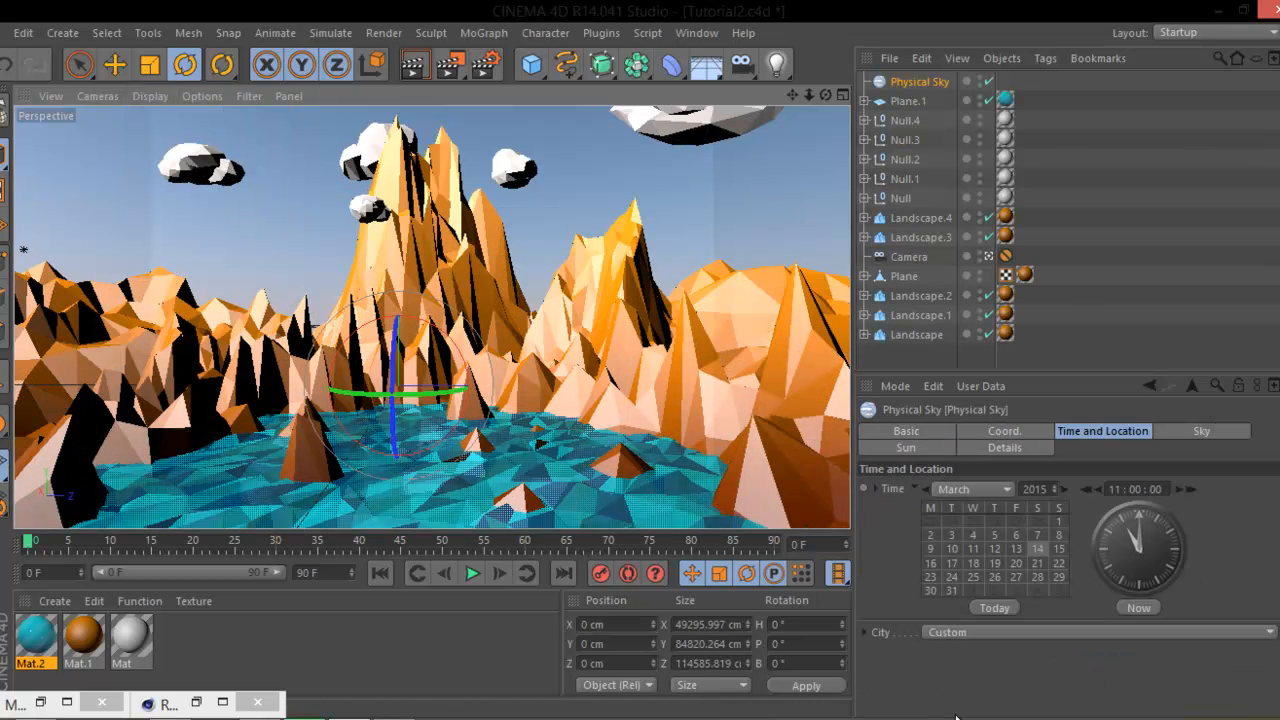
Step: Reopen the water material Mat.2 and raise its transparency brightness to 74%
{"action": "left_click", "coordinate": [50, 632]}
{"action": "double_click", "coordinate": [50, 636]}
{"action": "left_click", "coordinate": [780, 288]}
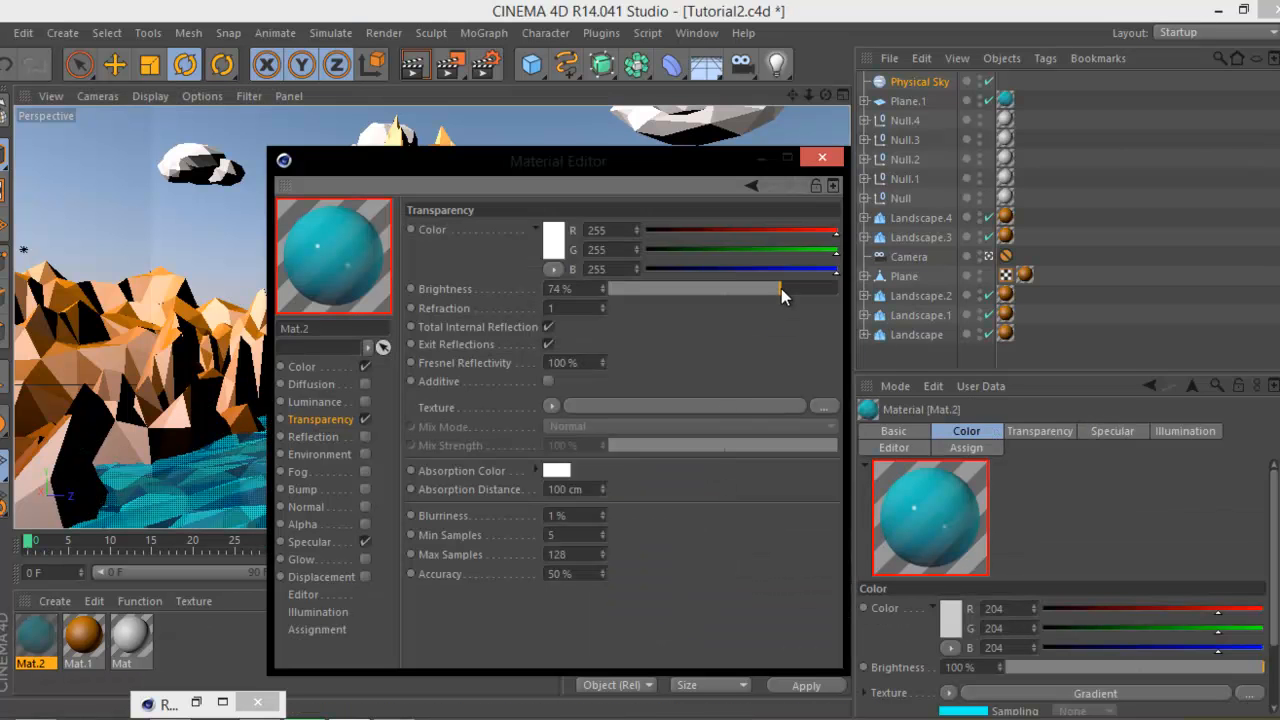
{"action": "left_click", "coordinate": [760, 160]}
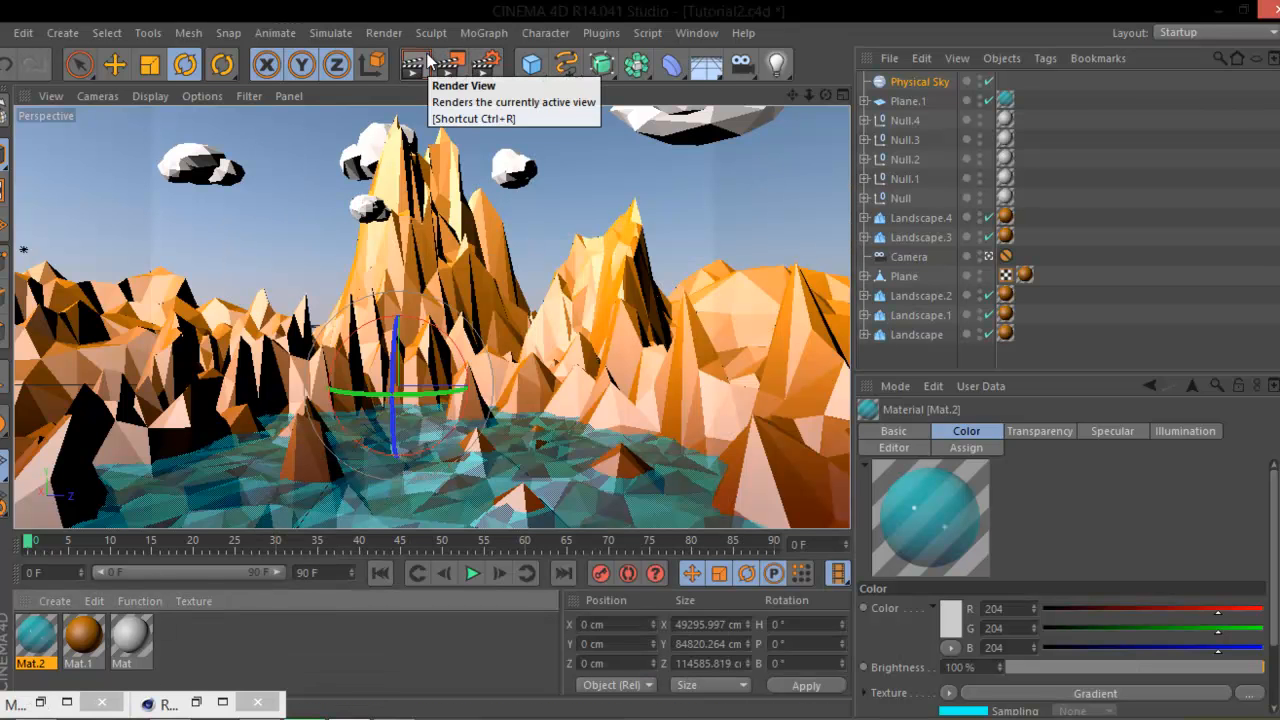
Step: Try an interactive render region over part of the water in the foreground, and switch the region off
{"action": "left_click_drag", "start_coordinate": [455, 66], "coordinate": [558, 86]}
{"action": "left_click_drag", "start_coordinate": [310, 408], "coordinate": [416, 550]}
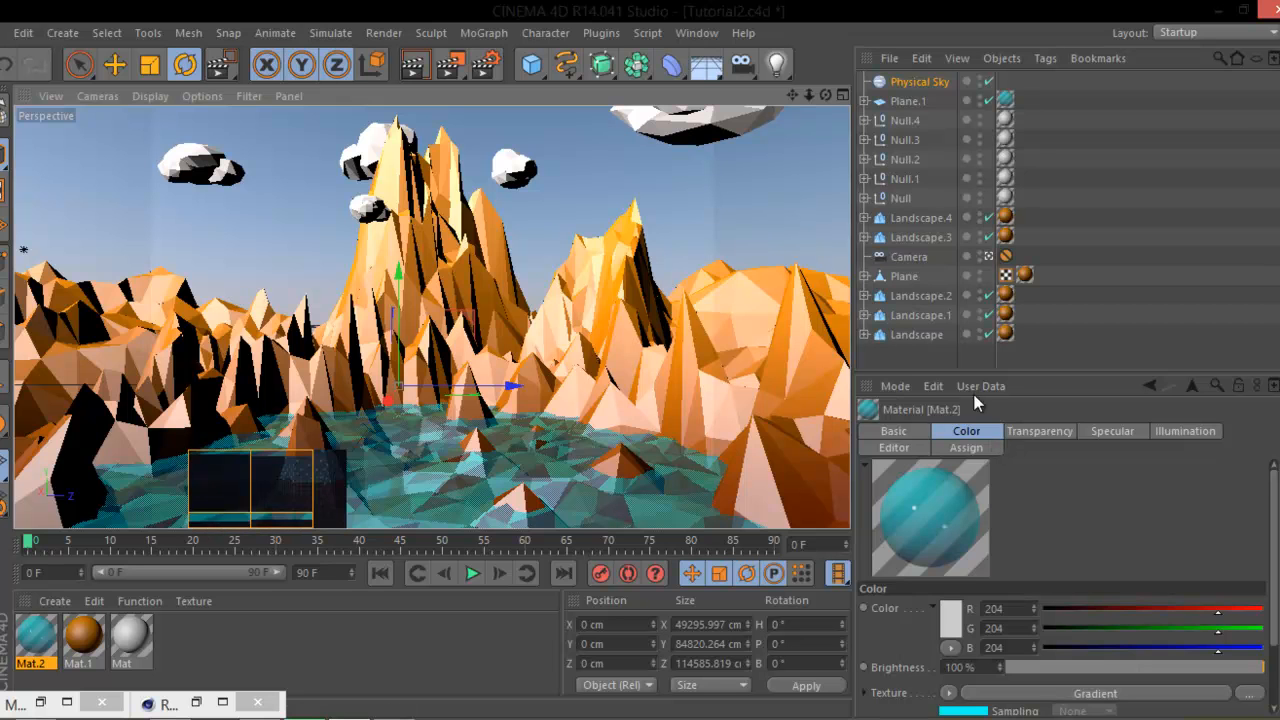
{"action": "key", "text": "alt+r"}
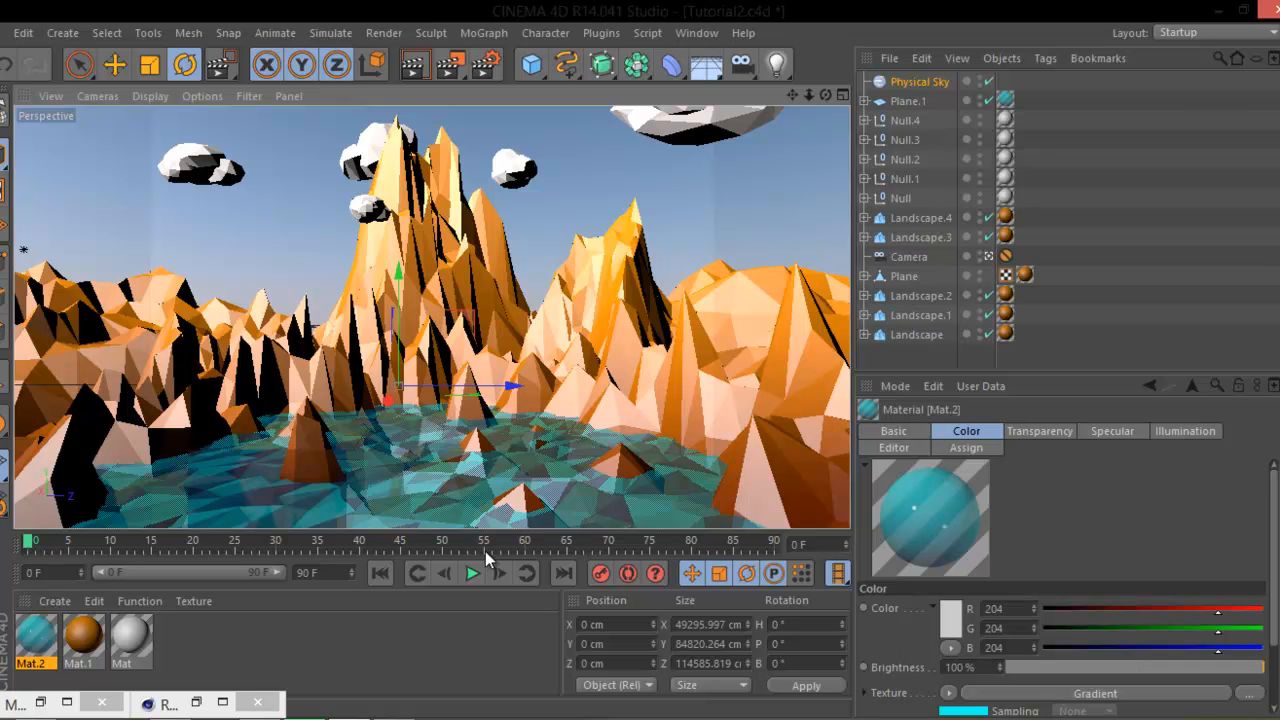
Step: Render the full perspective view with the more transparent water and save the project
{"action": "left_click", "coordinate": [428, 65]}
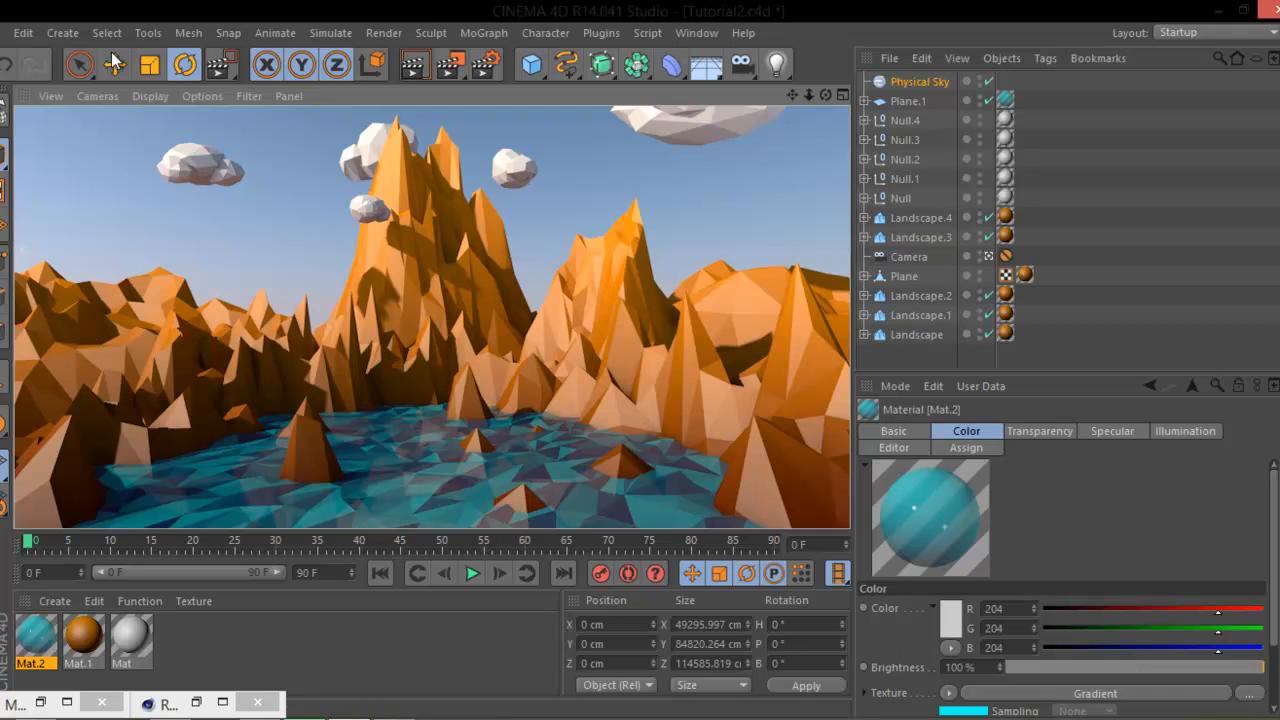
{"action": "left_click", "coordinate": [6, 32]}
{"action": "left_click", "coordinate": [35, 192]}
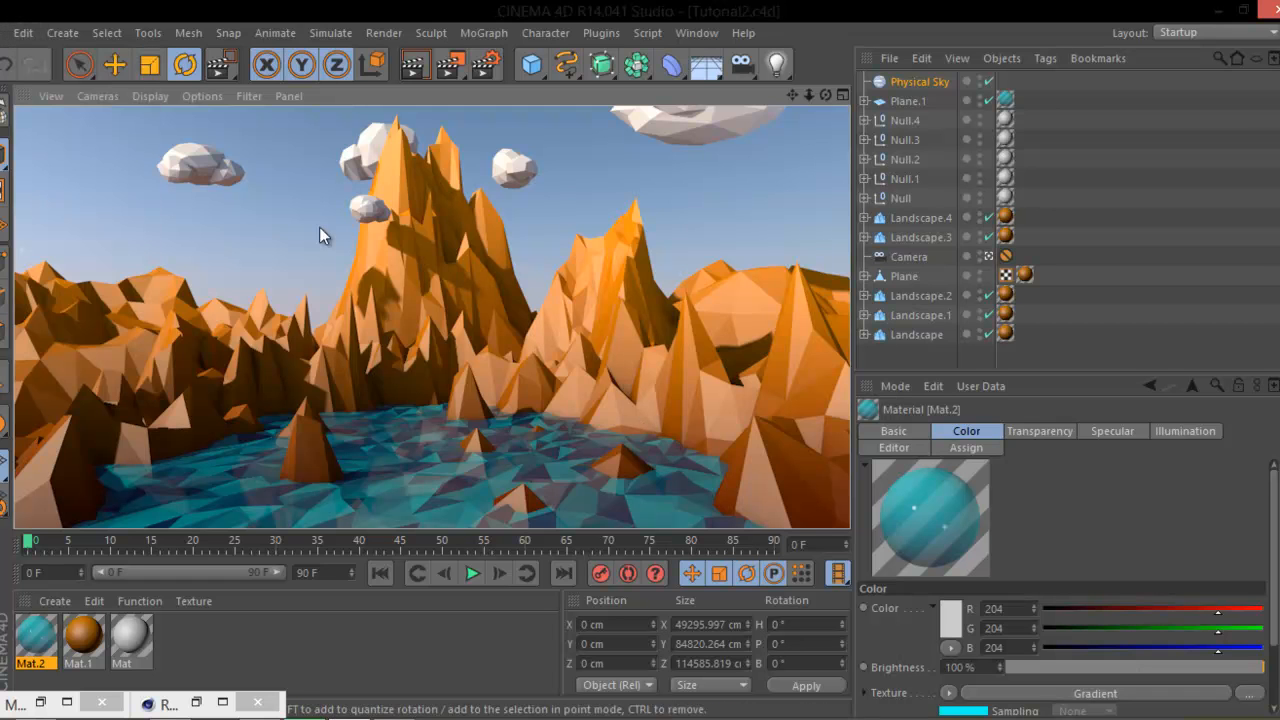